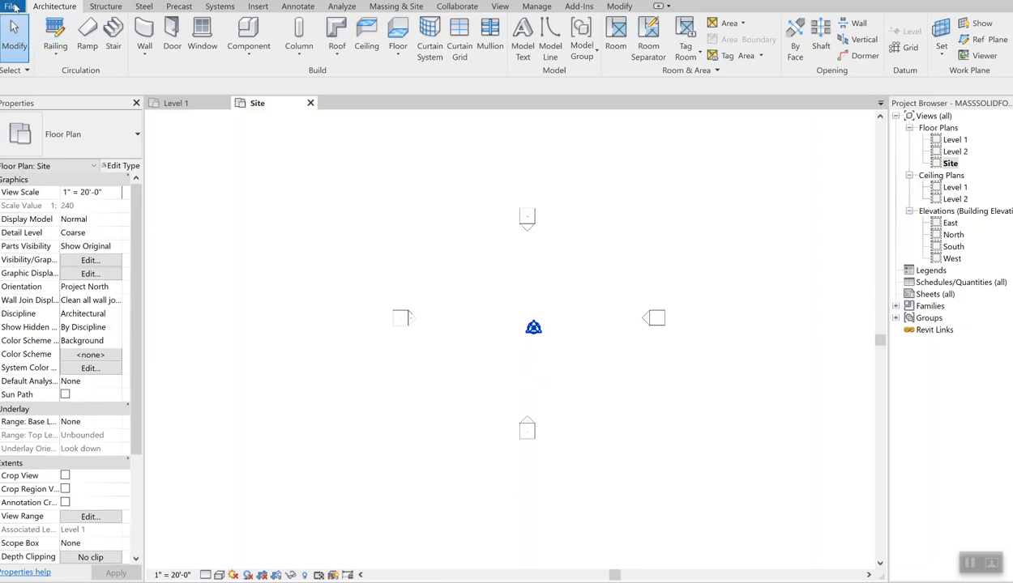
pyautogui.click(17, 8)
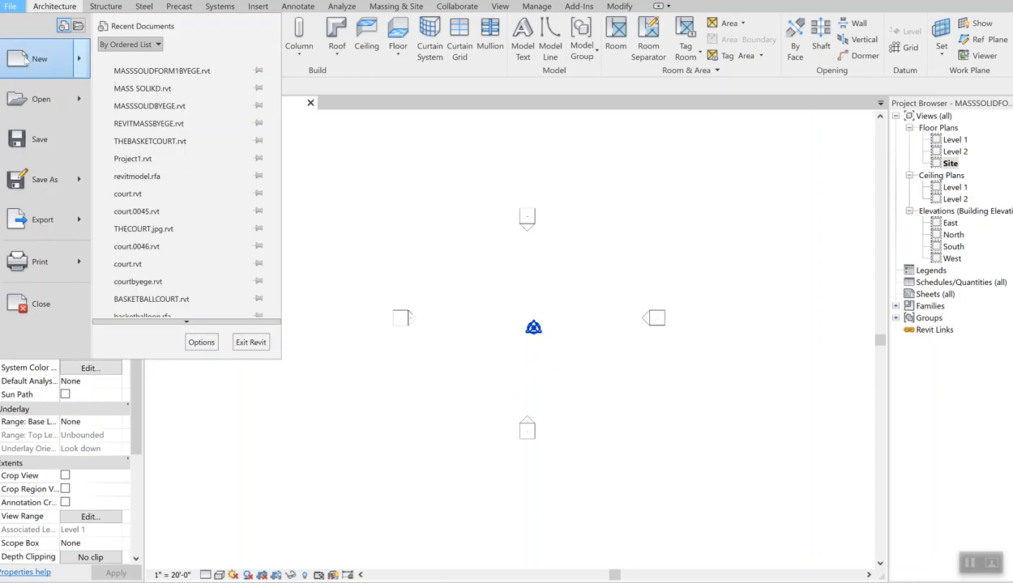
pyautogui.click(29, 61)
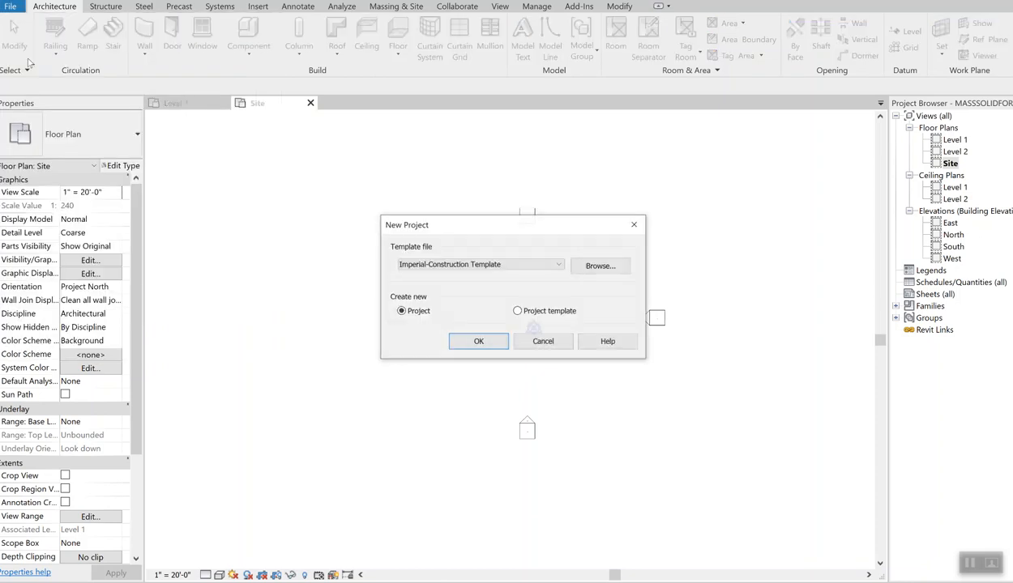
pyautogui.click(498, 266)
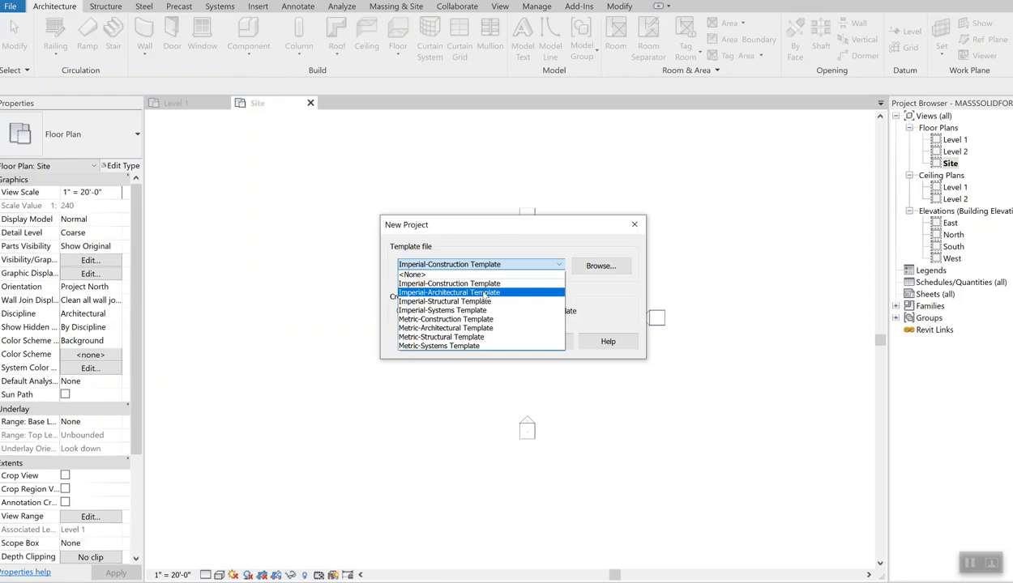
pyautogui.click(635, 226)
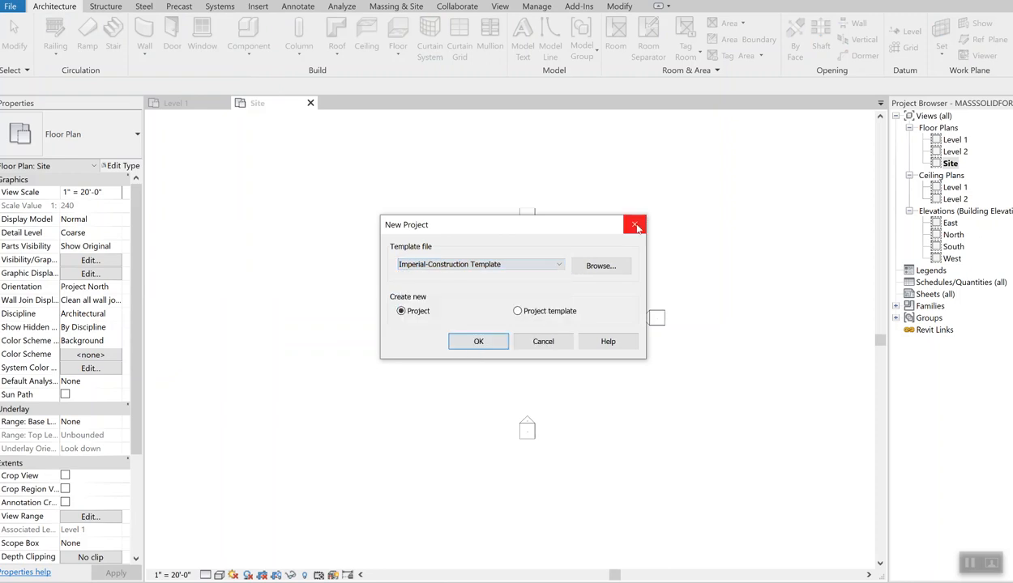
pyautogui.click(634, 226)
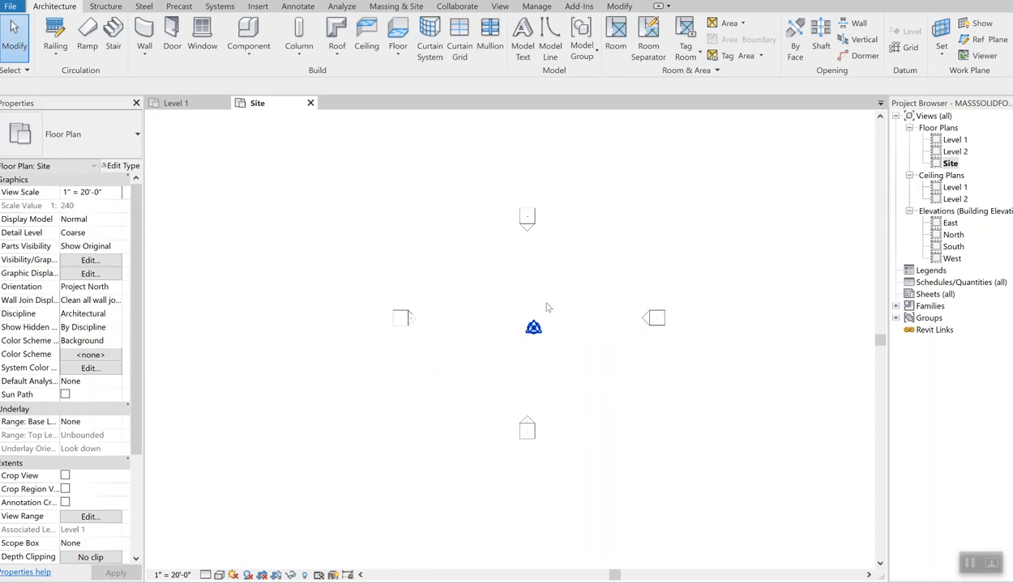
# Start a new in-place mass in the Site floor plan and name it MassVacationHouse.
pyautogui.scroll(4, 542, 304)
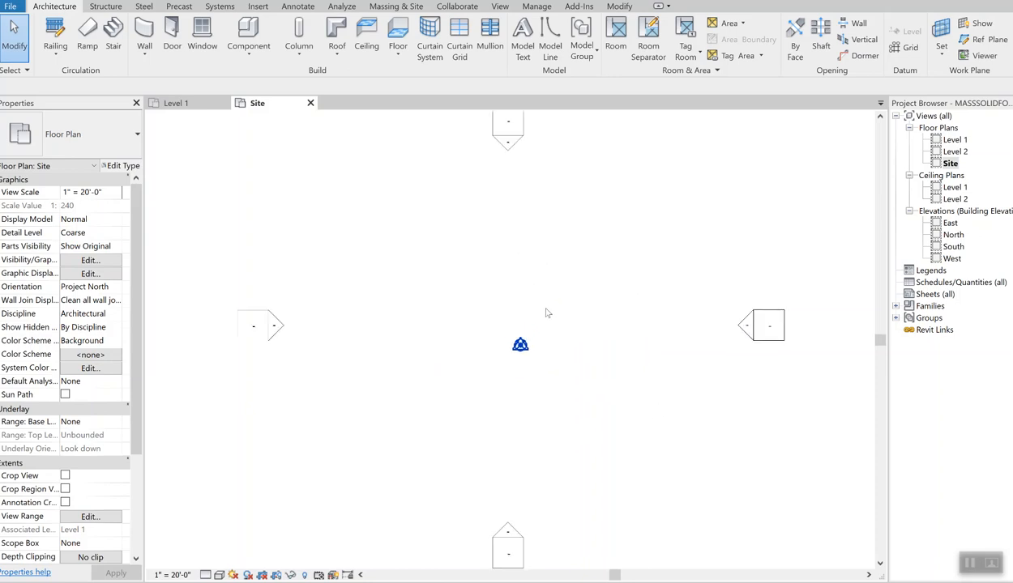
pyautogui.scroll(2, 543, 312)
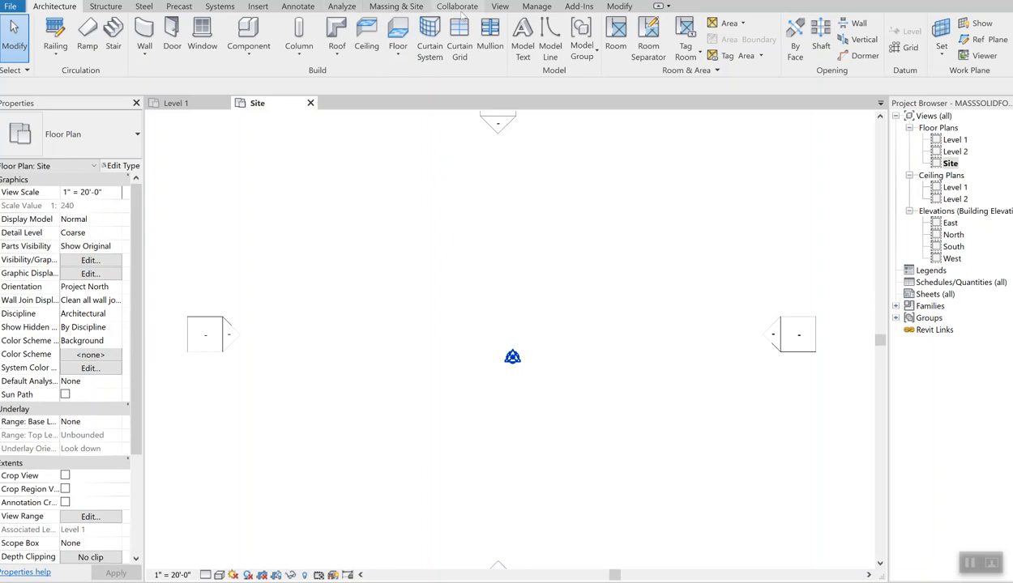
pyautogui.click(406, 6)
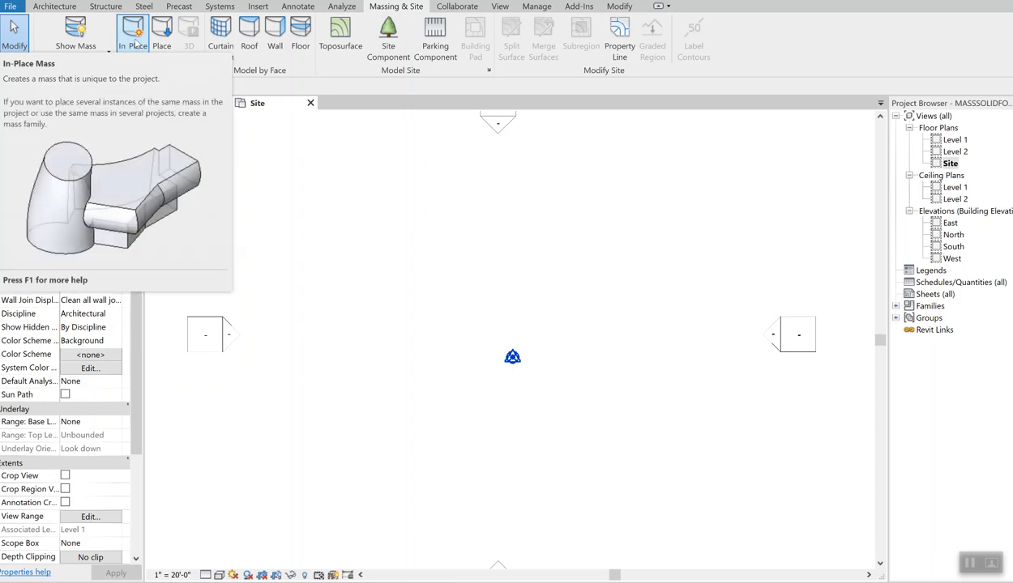
pyautogui.click(133, 41)
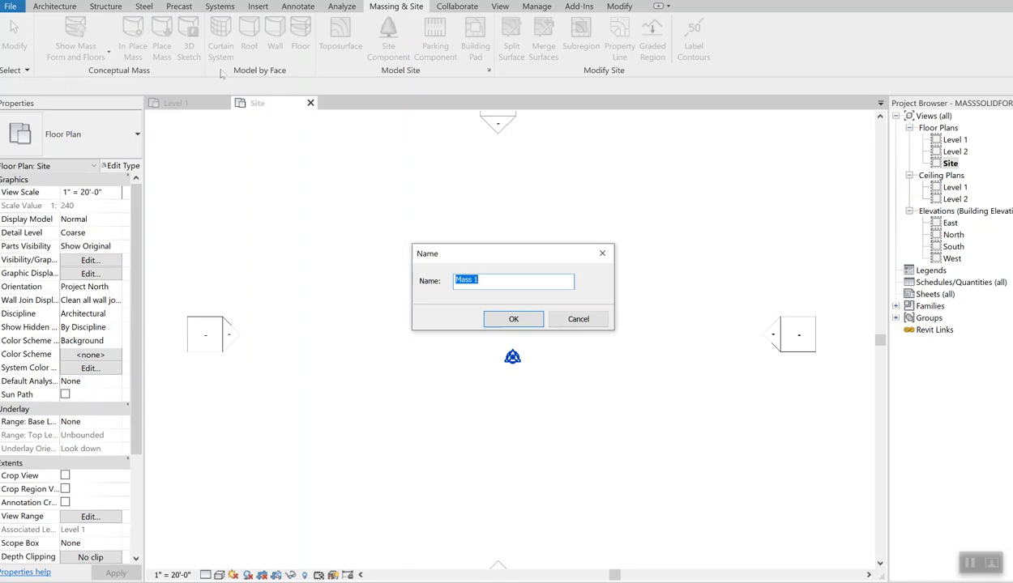
pyautogui.press('End')
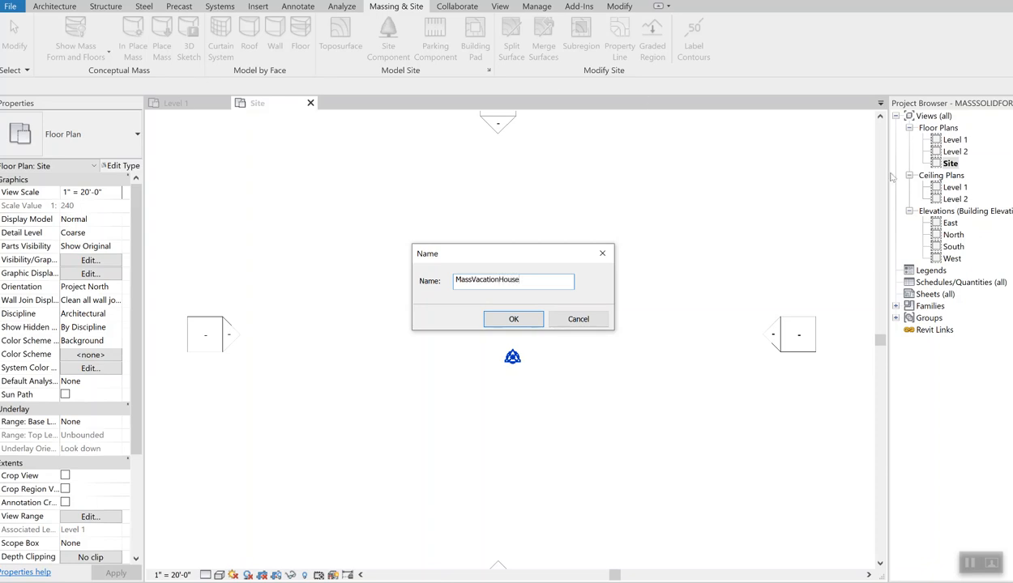
pyautogui.click(511, 318)
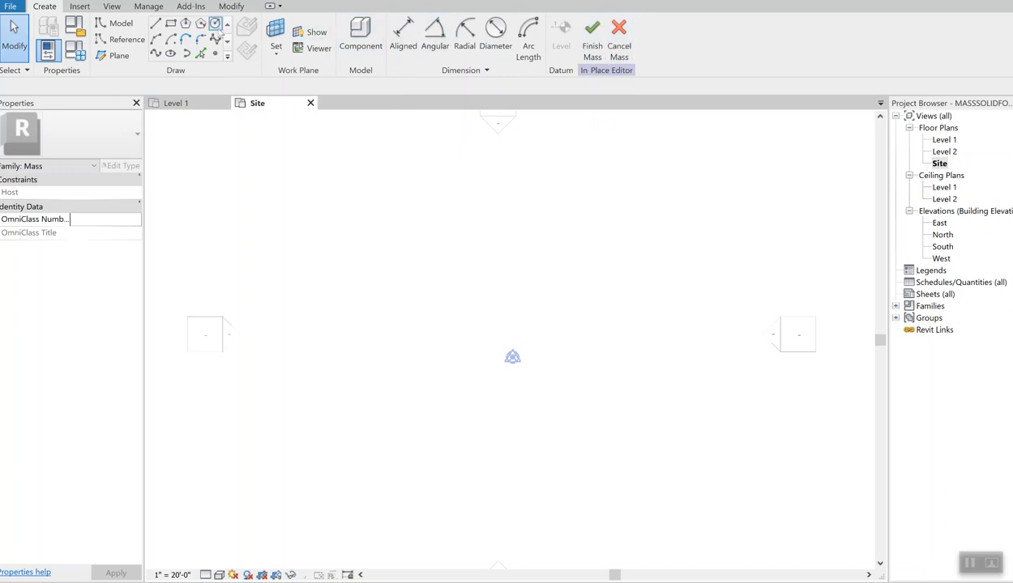
# Sketch a rectangle of model lines about 45' by 30' around the origin marker and finish the mass.
pyautogui.click(171, 25)
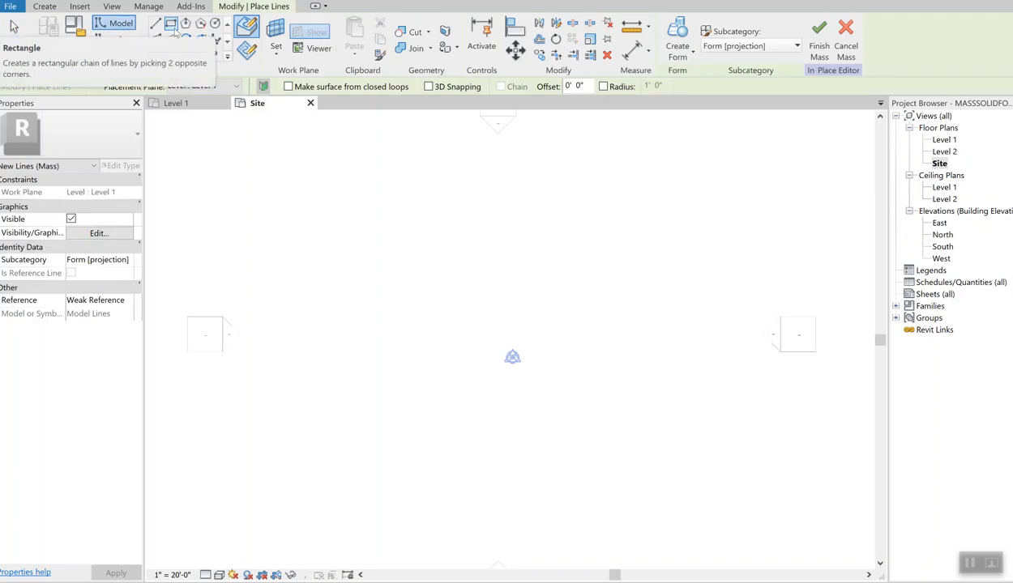
pyautogui.click(433, 397)
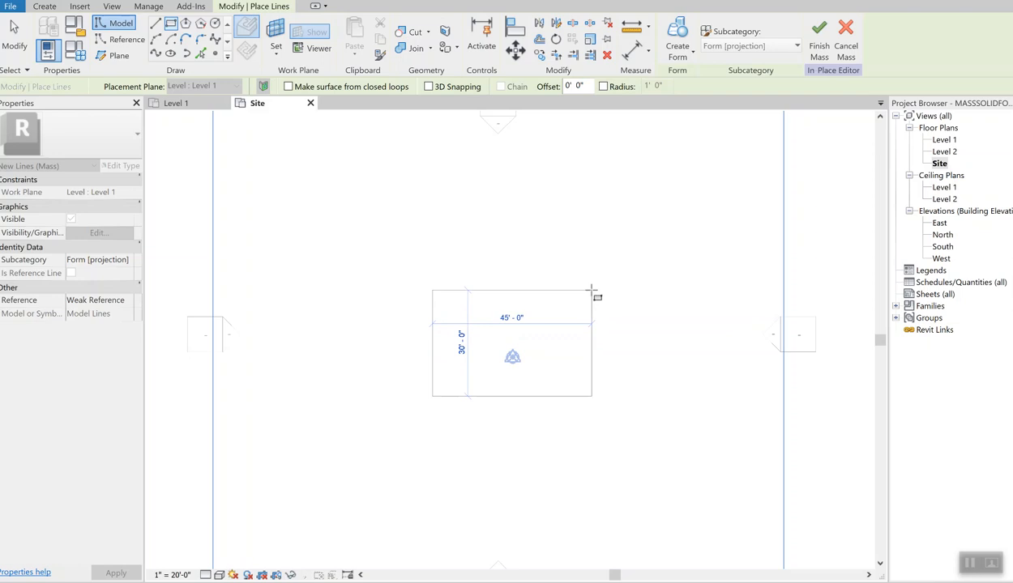
pyautogui.click(592, 290)
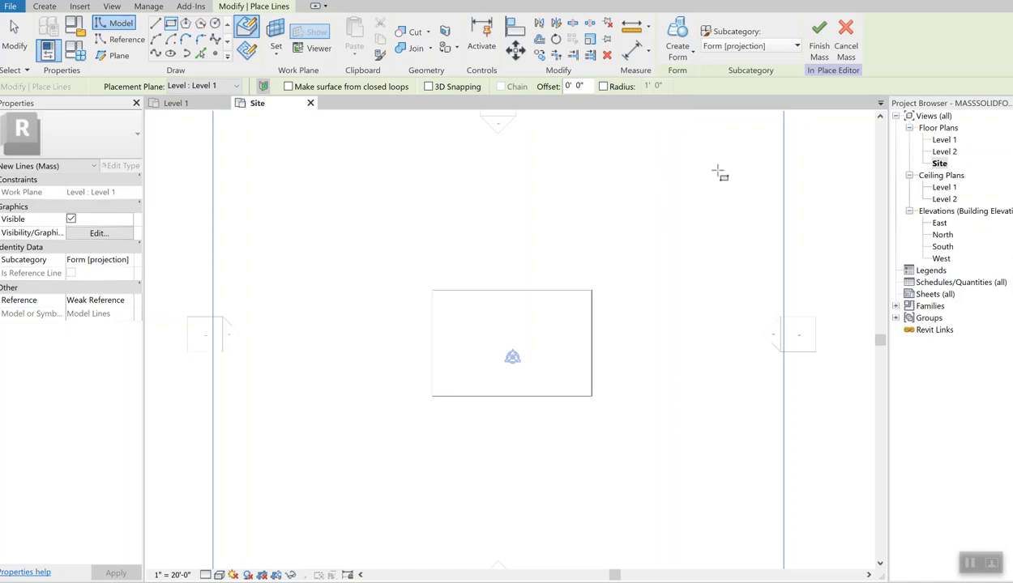
pyautogui.click(819, 41)
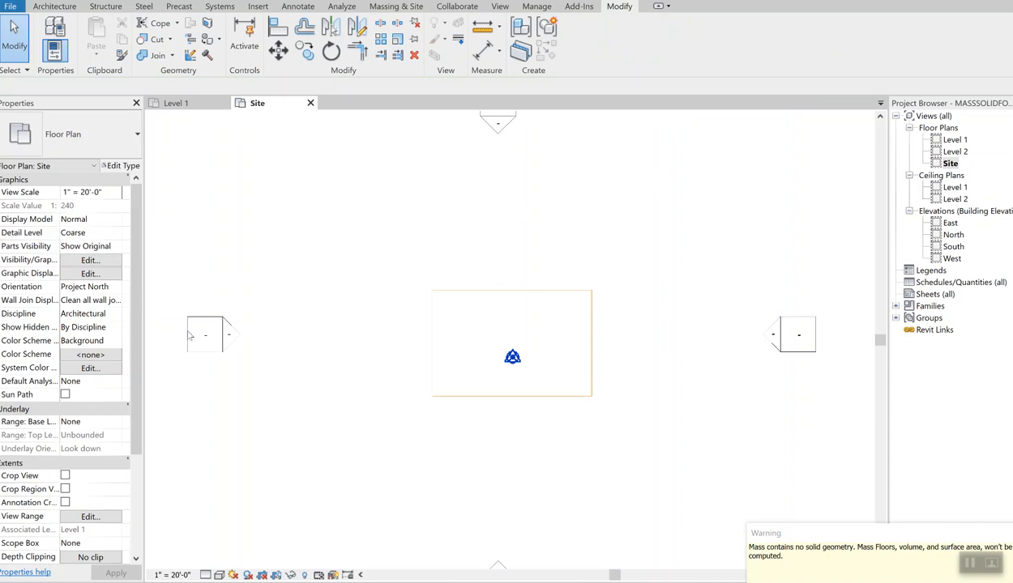
# Check the rectangle in the Level 1 and Site plans and open the default 3D view.
pyautogui.click(183, 106)
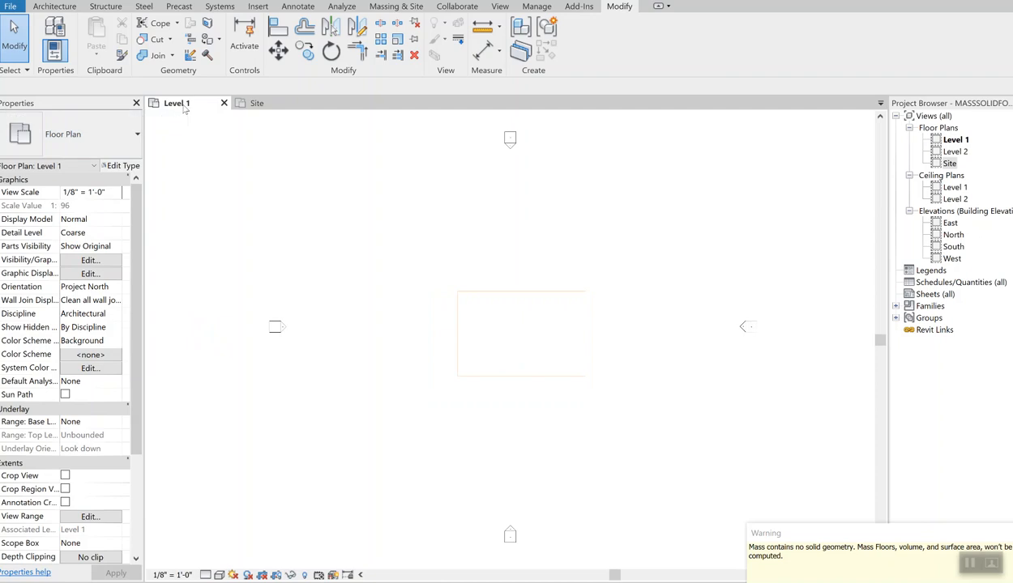
pyautogui.click(248, 105)
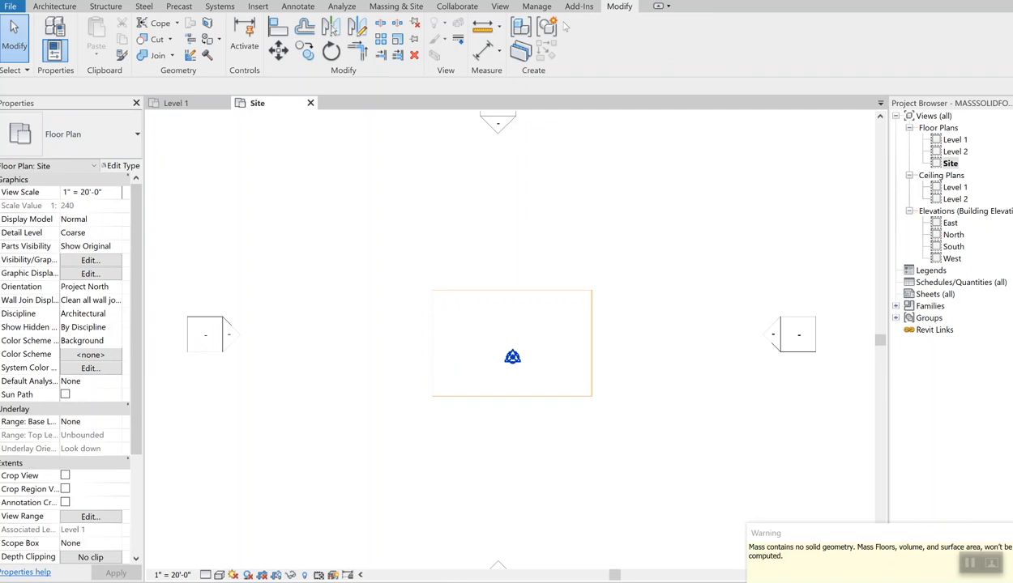
pyautogui.click(497, 7)
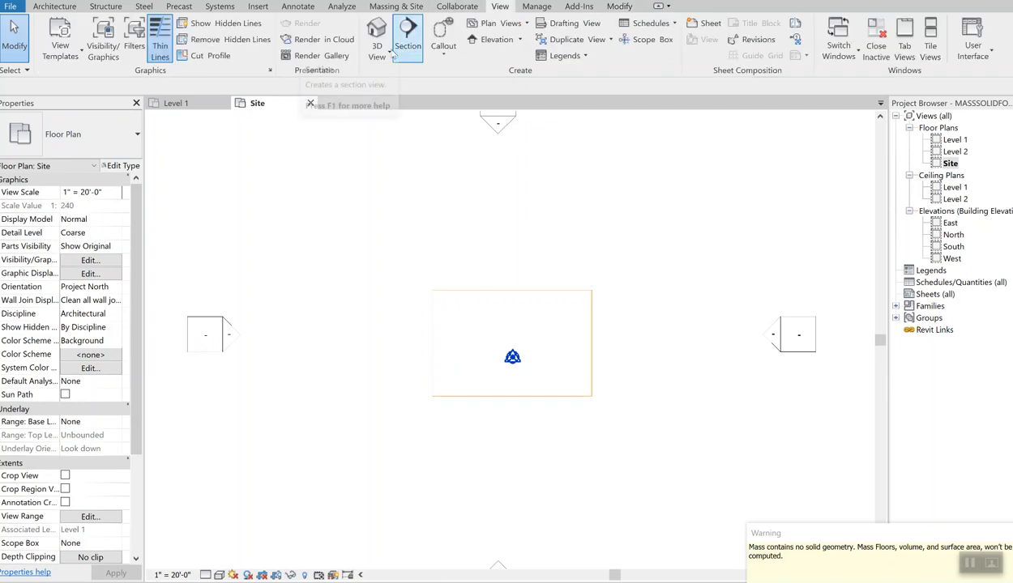
pyautogui.click(379, 54)
pyautogui.click(344, 81)
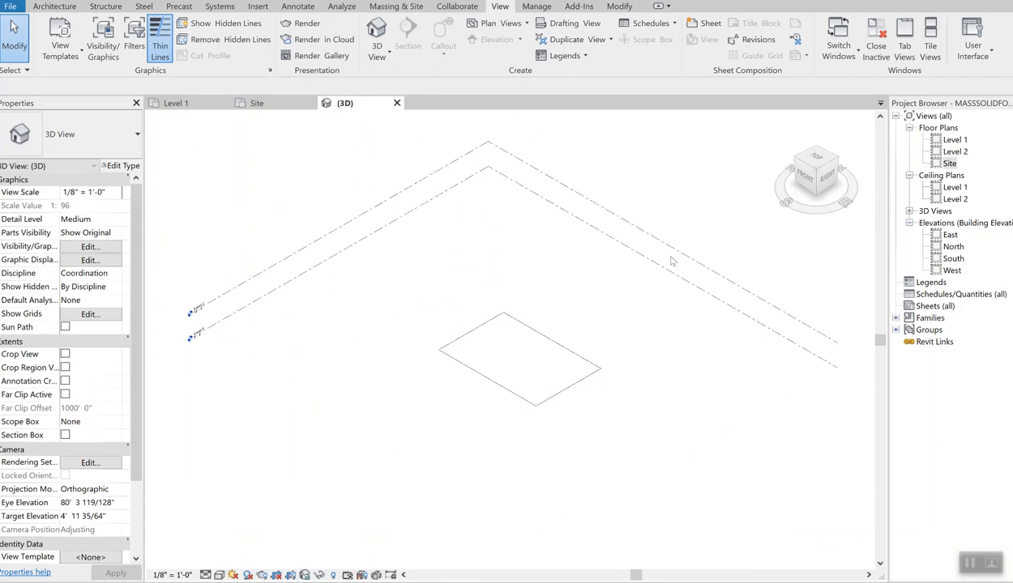
pyautogui.click(538, 334)
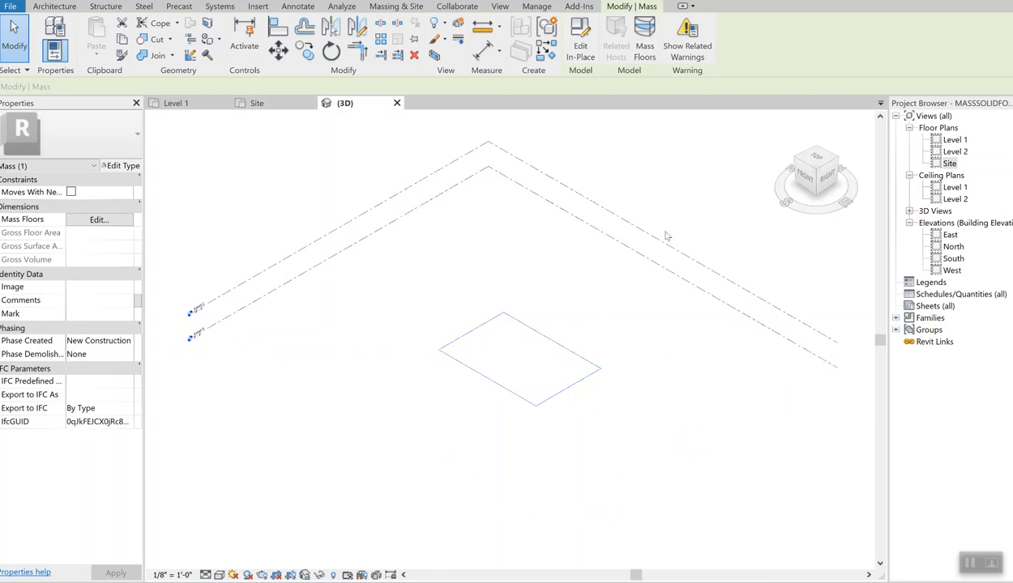
pyautogui.doubleClick(569, 386)
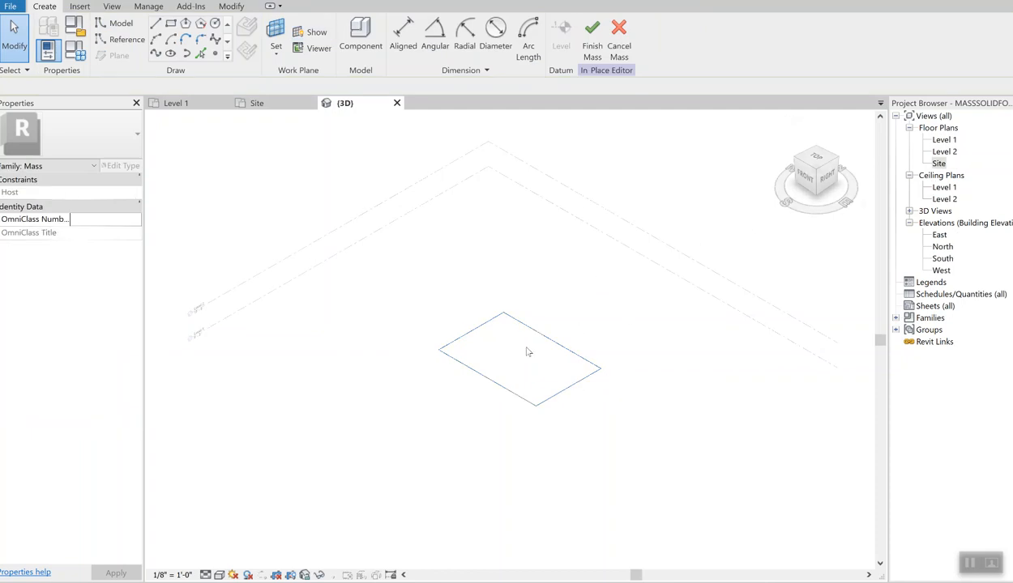
pyautogui.click(944, 140)
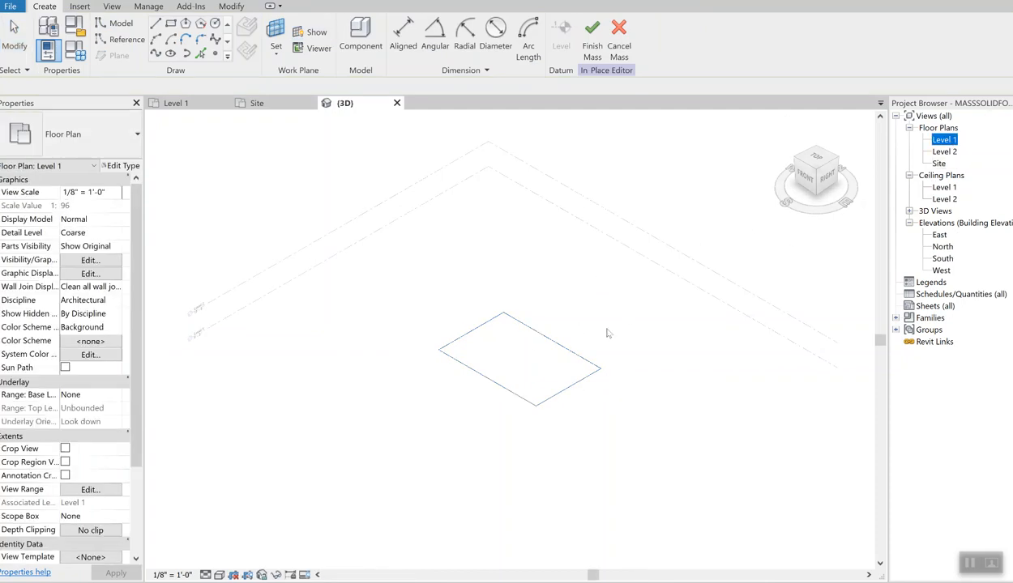
pyautogui.click(559, 350)
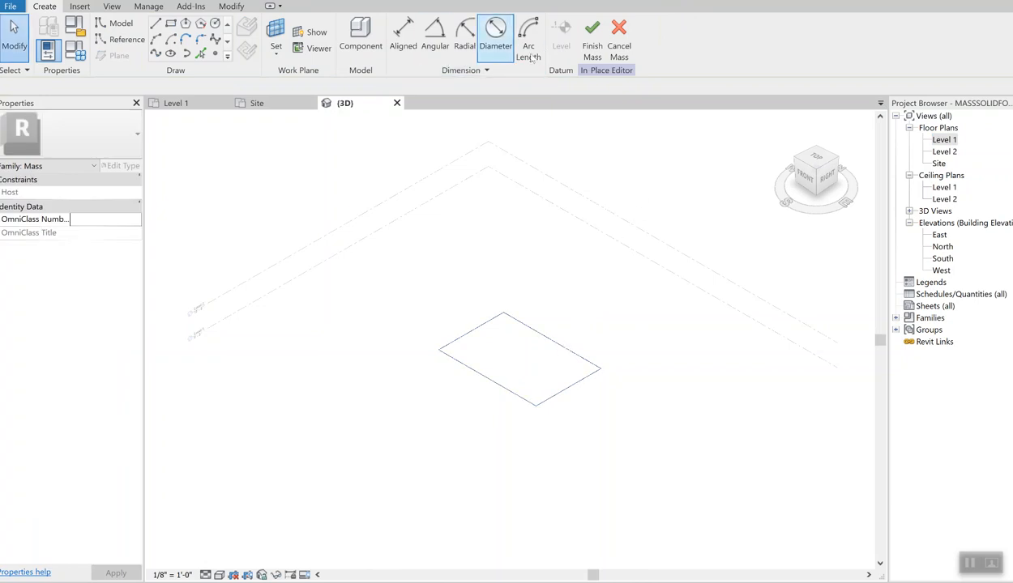
pyautogui.click(590, 49)
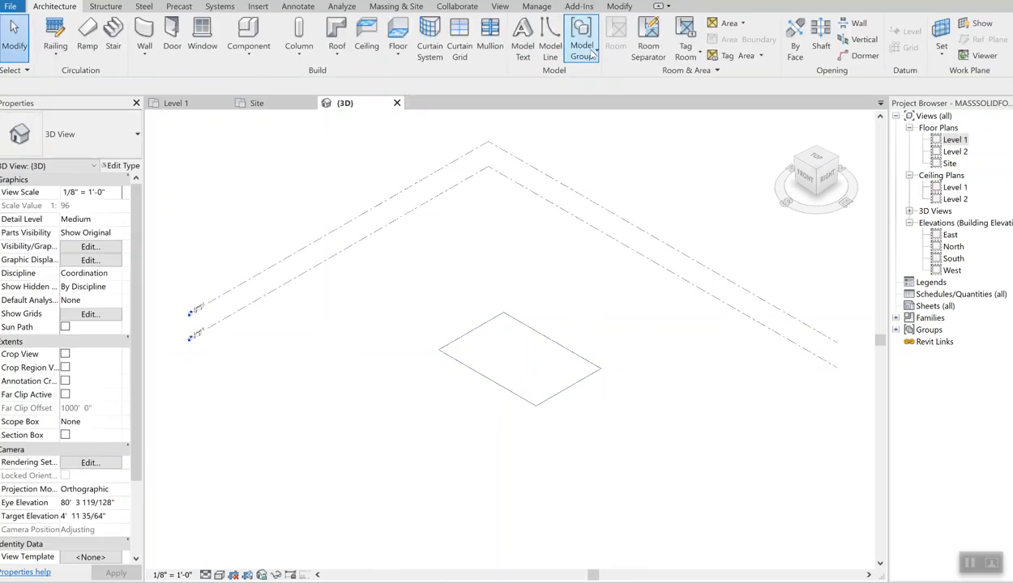
# Reopen the rectangular mass for in-place editing in the 3D view and pick its edges one at a time.
pyautogui.click(530, 330)
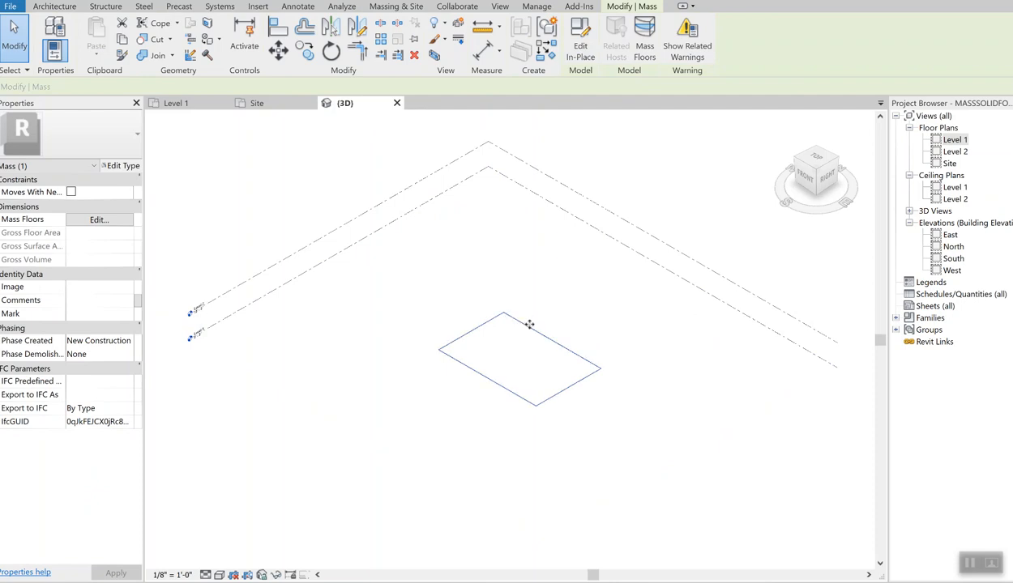
pyautogui.doubleClick(528, 331)
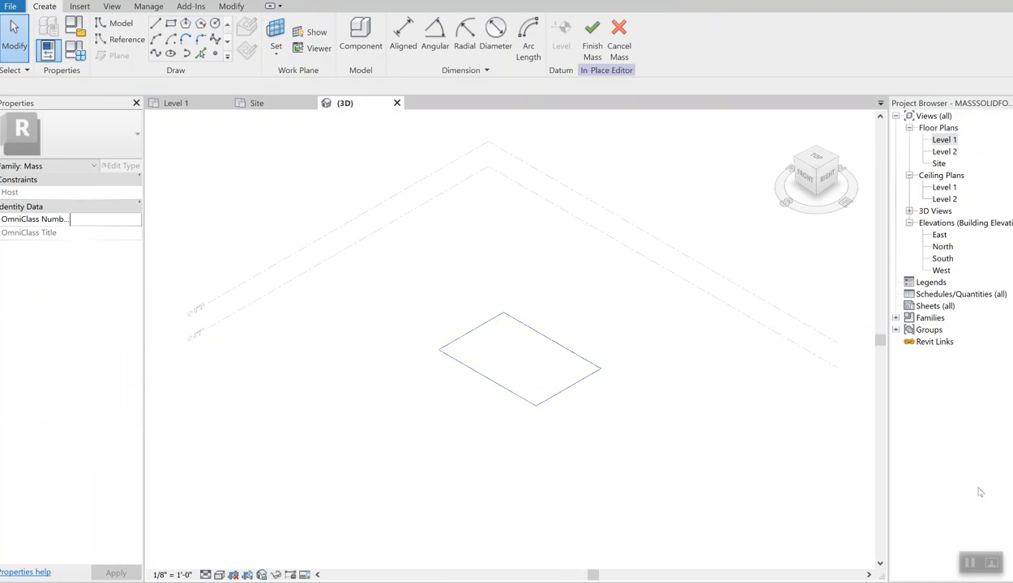
pyautogui.click(567, 388)
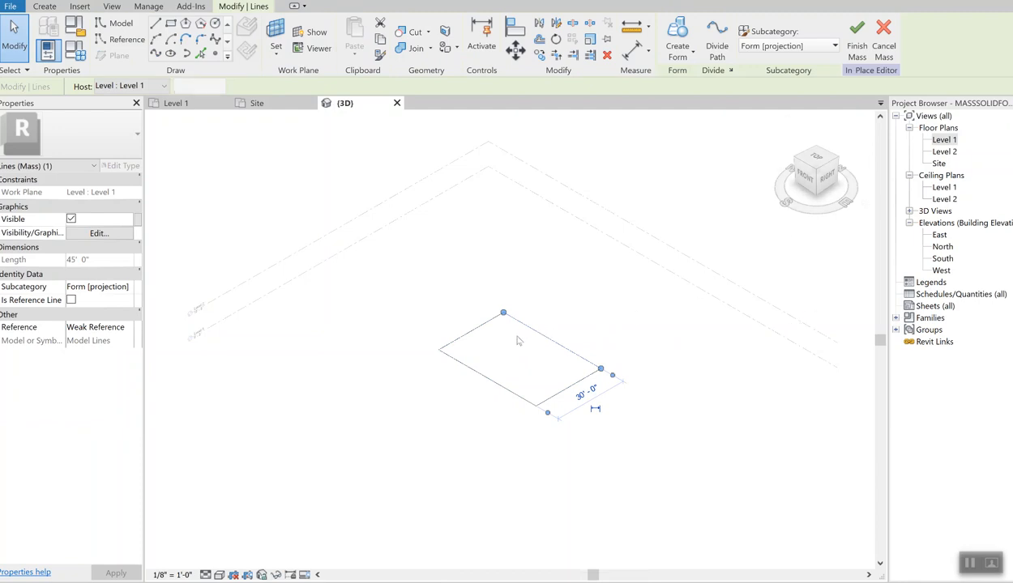
pyautogui.click(479, 325)
pyautogui.click(481, 373)
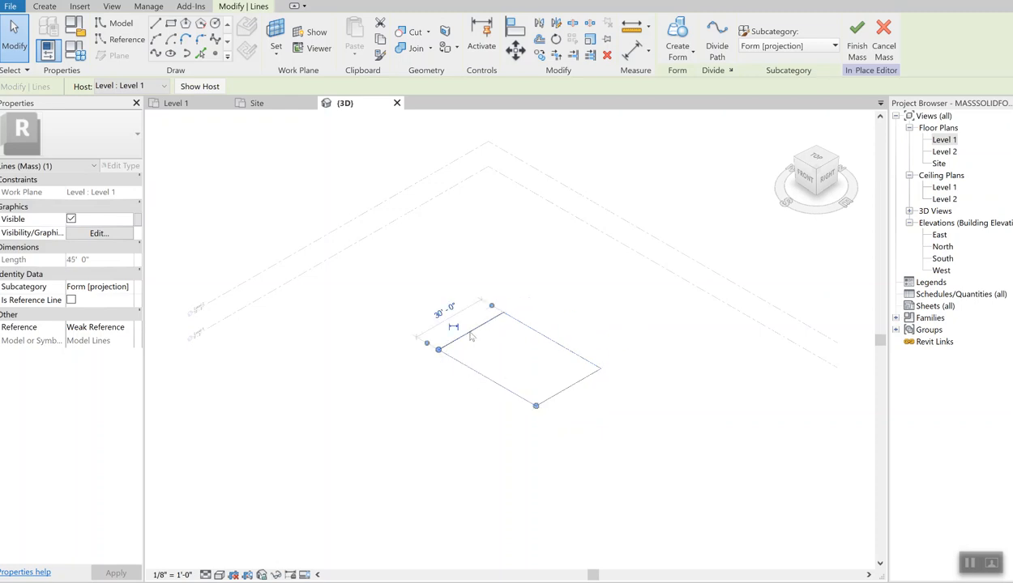
pyautogui.click(523, 323)
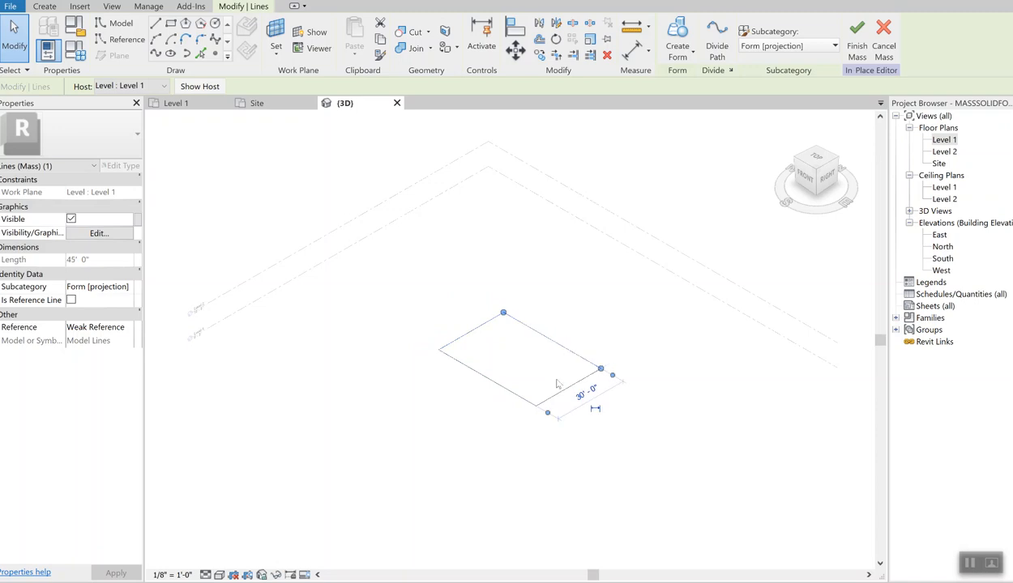
pyautogui.click(511, 389)
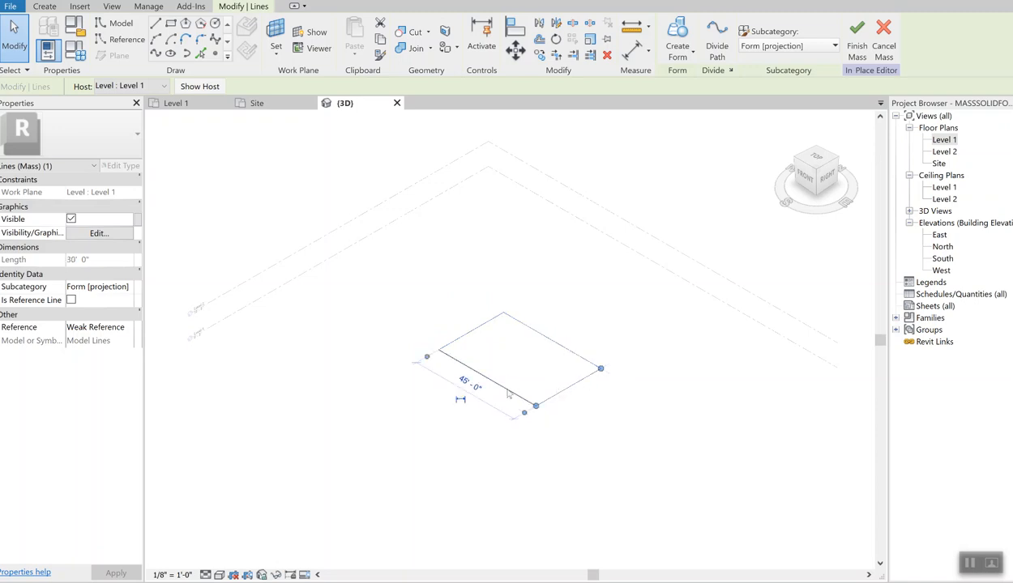
pyautogui.click(473, 336)
pyautogui.click(507, 332)
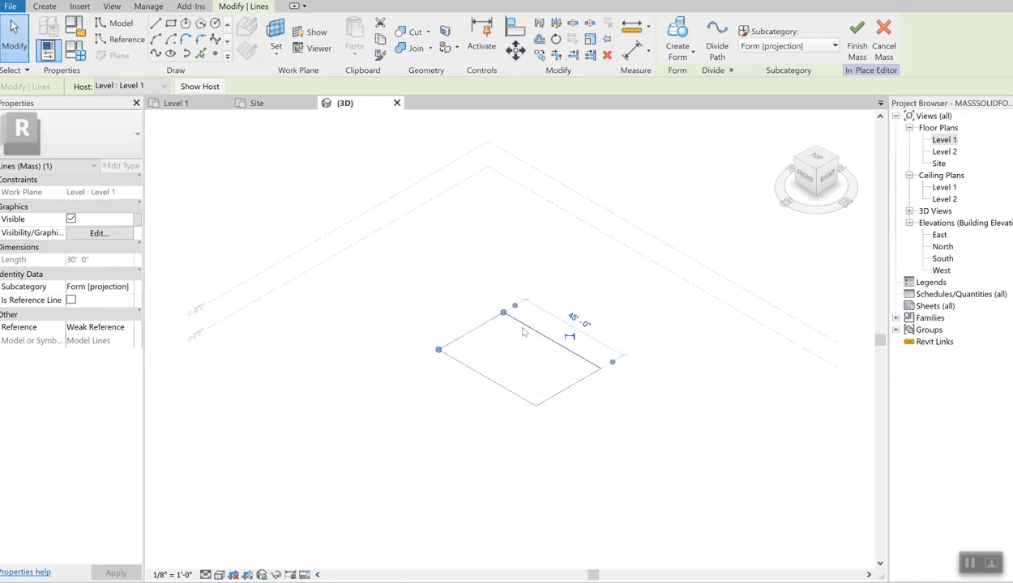
# Select all four lines of the rectangle together and create a solid form from them.
pyautogui.click(468, 280)
pyautogui.moveTo(468, 280)
pyautogui.mouseDown()
pyautogui.moveTo(517, 357)
pyautogui.moveTo(658, 471)
pyautogui.mouseUp()
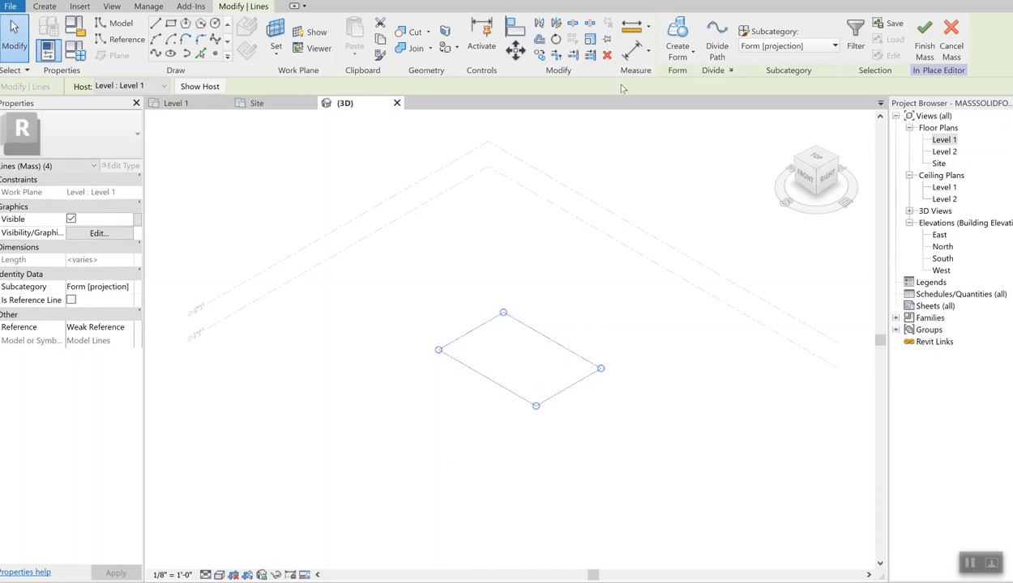
pyautogui.click(692, 52)
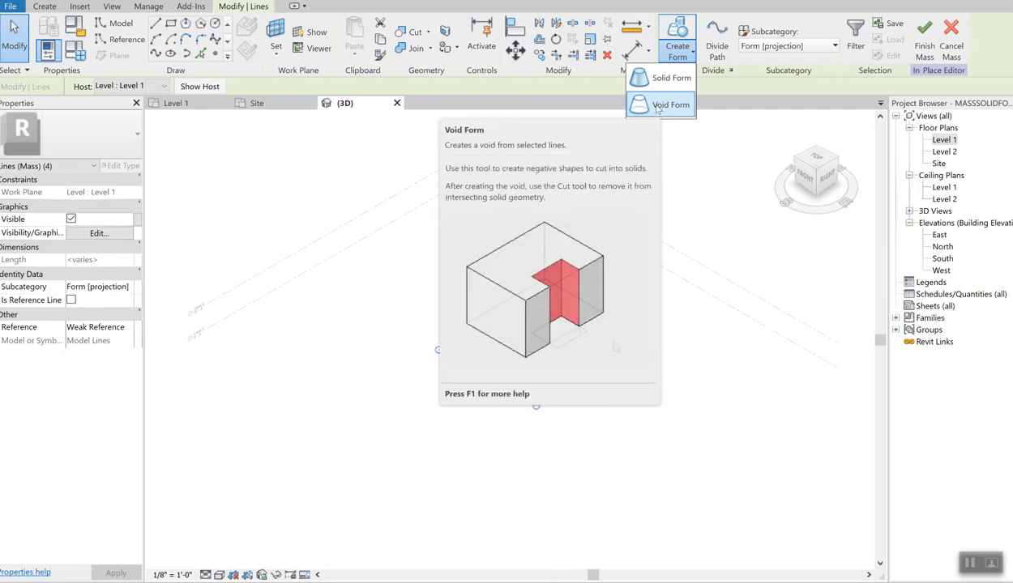
pyautogui.click(656, 86)
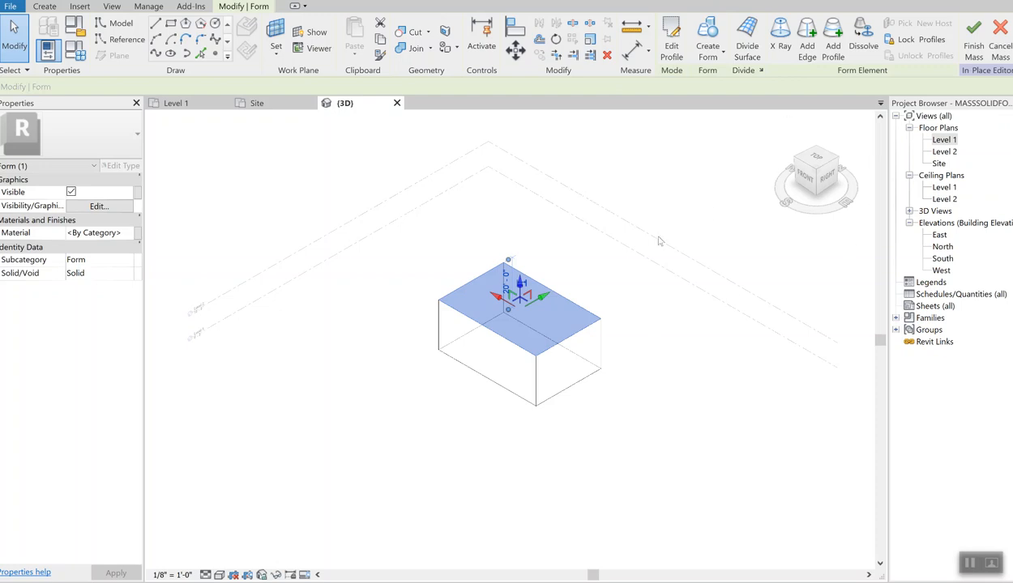
# Try shifting the box's top face sideways to skew the solid, and undo the shift.
pyautogui.moveTo(546, 300); pyautogui.dragTo(762, 492)
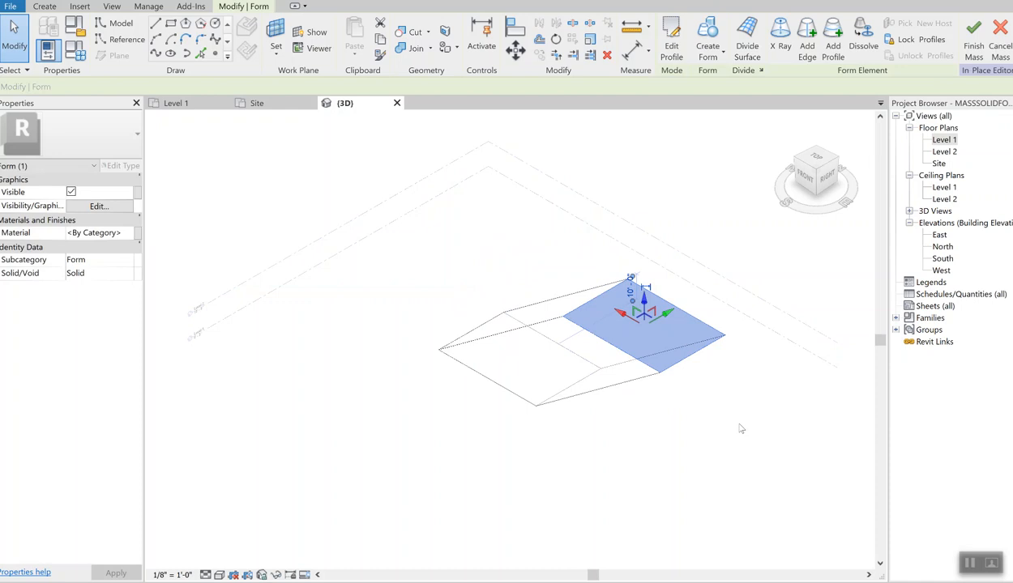
pyautogui.hotkey('ctrl', 'z')
pyautogui.hotkey('ctrl', 'z')
pyautogui.hotkey('ctrl', 'z')
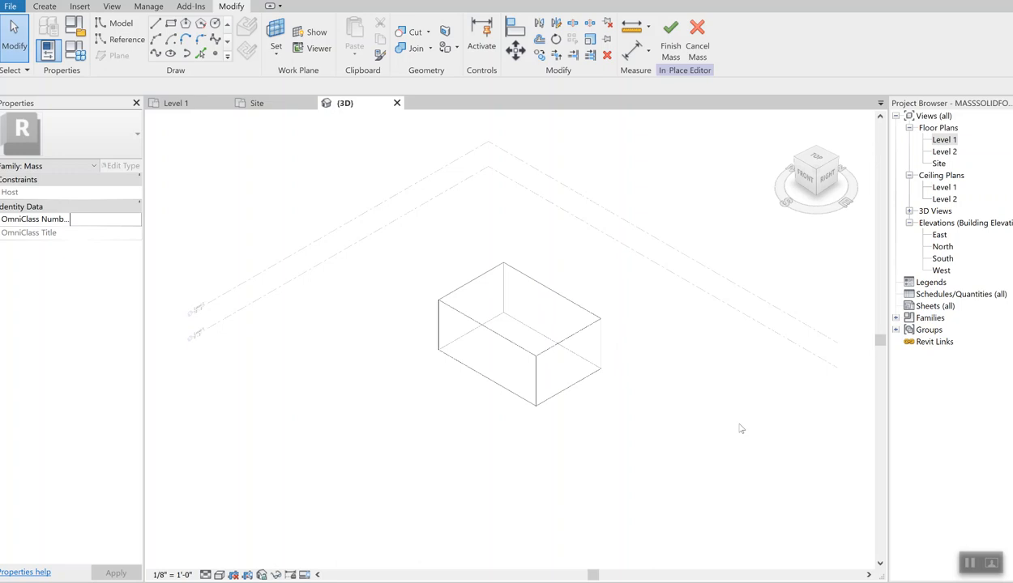
# Rotate the top face of the box 45° about its center to twist the solid form.
pyautogui.click(524, 288)
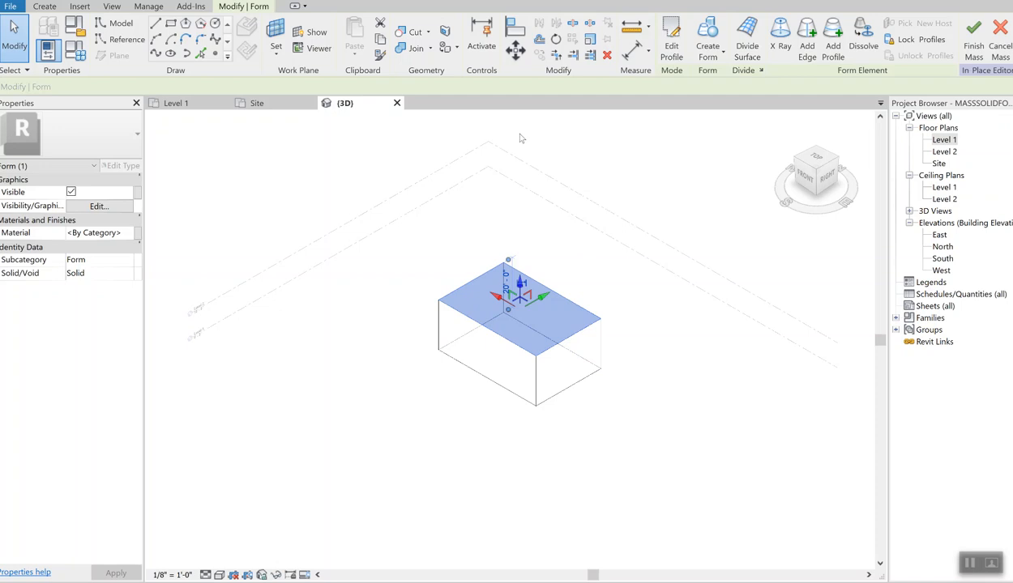
pyautogui.click(556, 38)
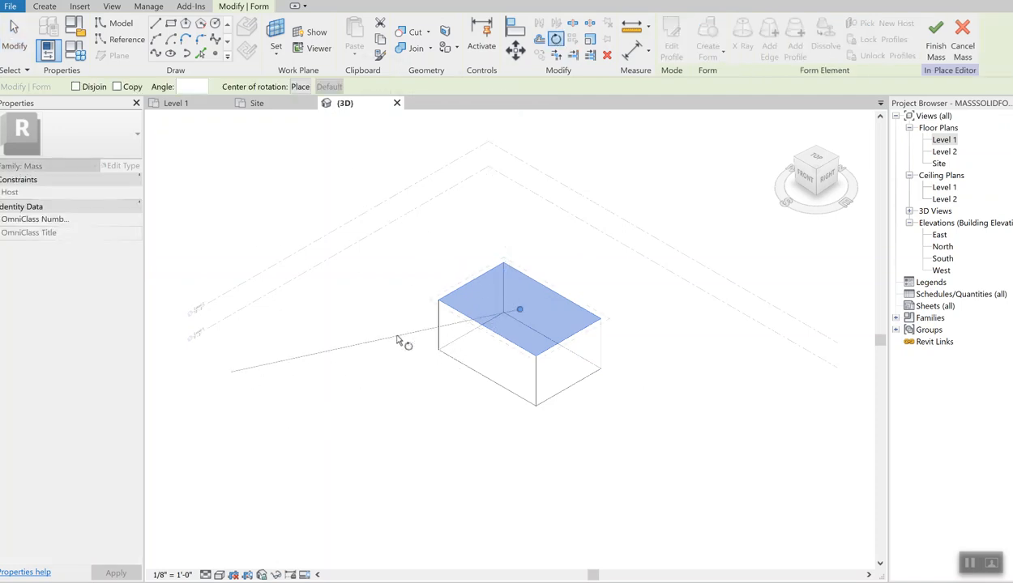
pyautogui.click(382, 389)
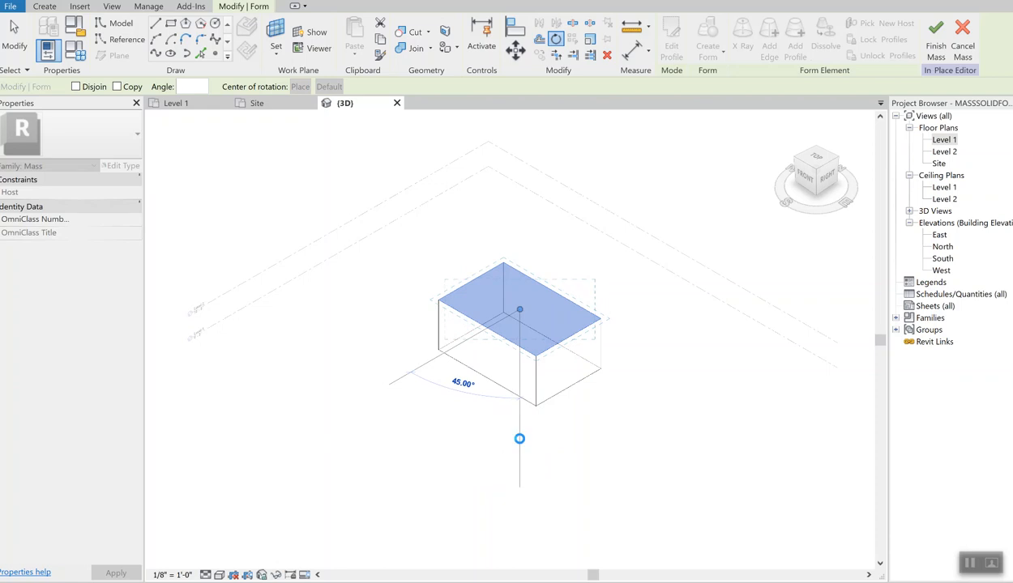
pyautogui.click(519, 442)
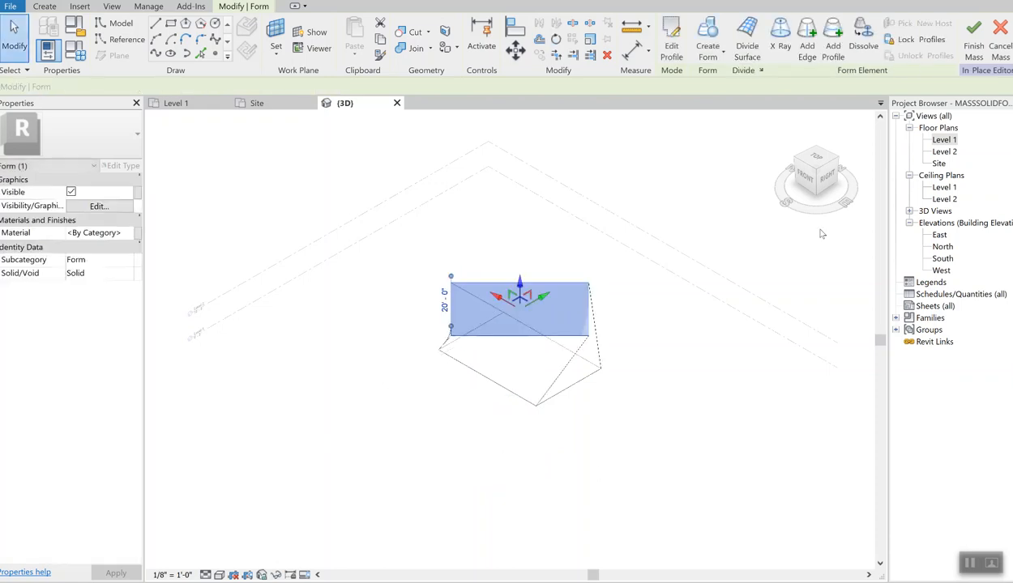
# Divide the front face of the twisted form and keep only its V grid with 12 divisions.
pyautogui.moveTo(812, 174); pyautogui.dragTo(224, 172)
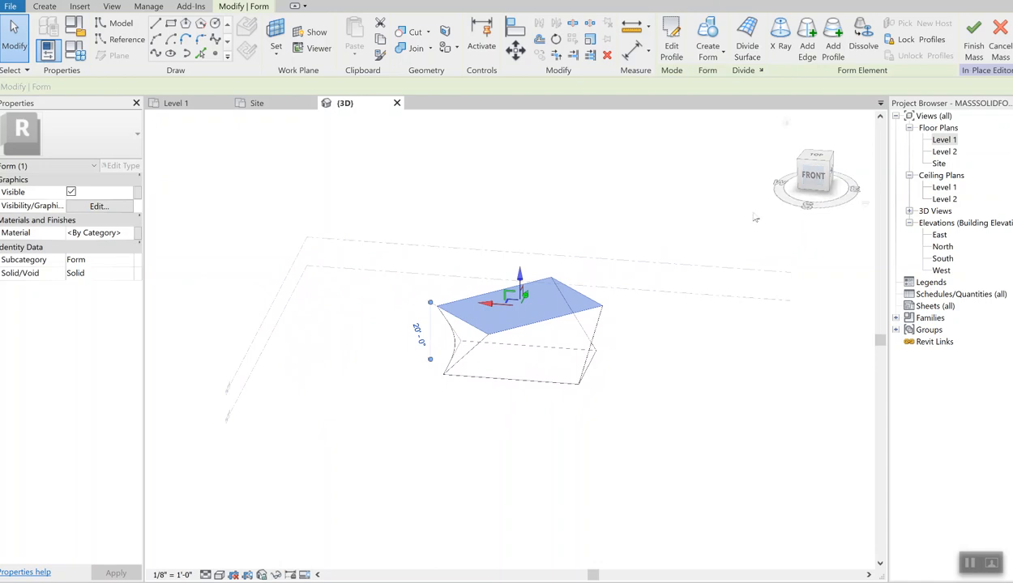
pyautogui.click(649, 328)
pyautogui.click(578, 316)
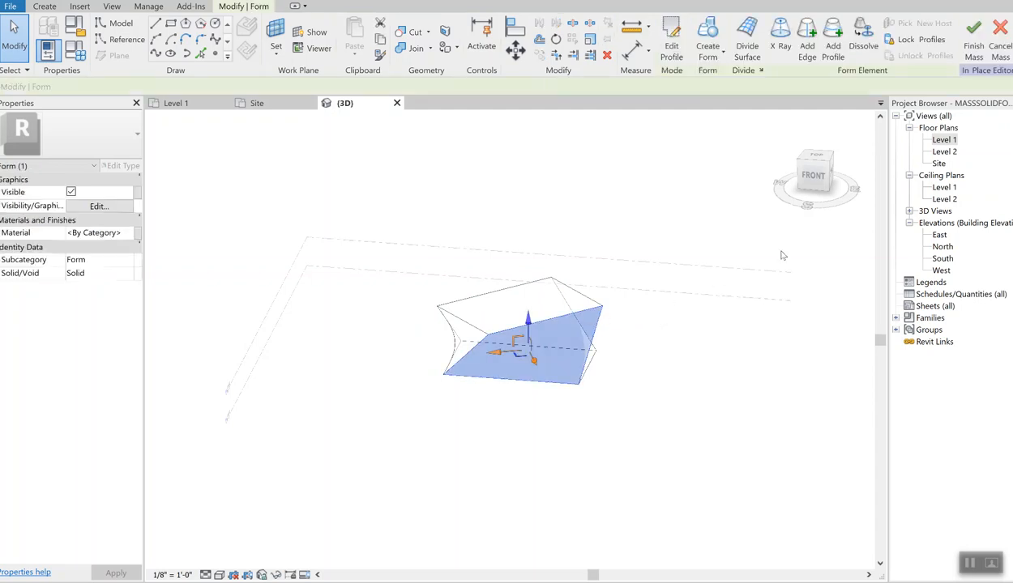
pyautogui.click(746, 45)
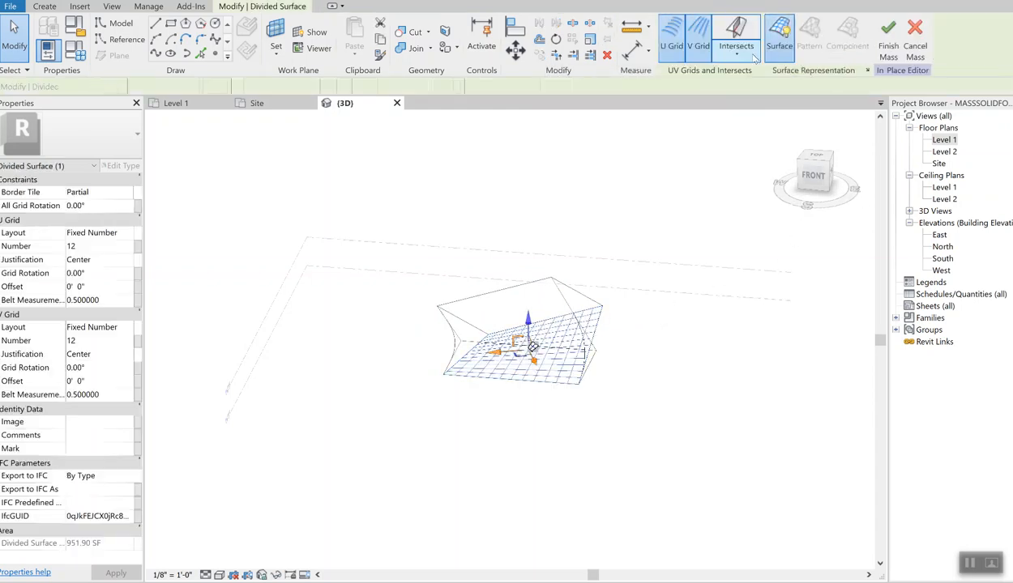
pyautogui.click(666, 33)
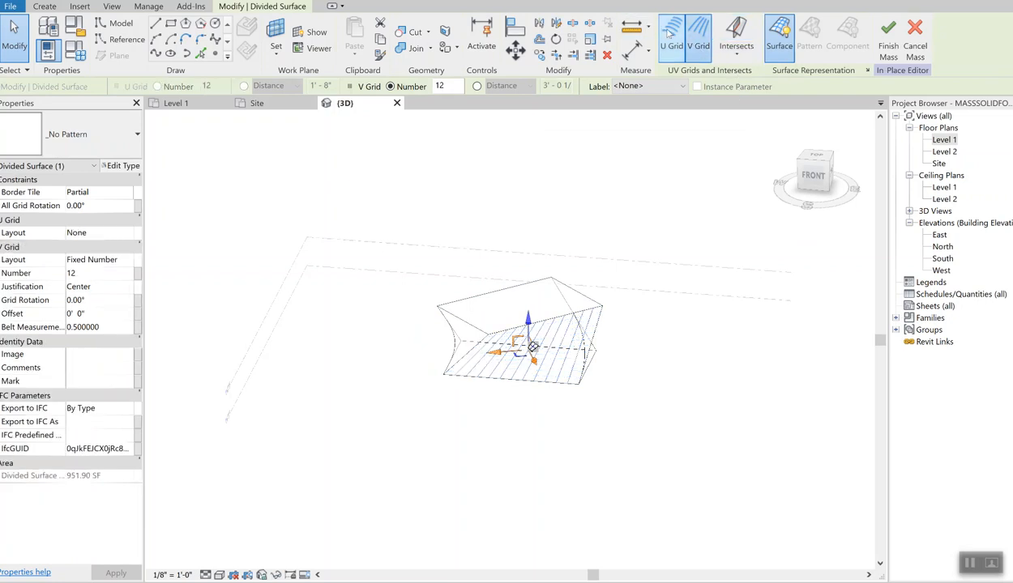
pyautogui.click(704, 33)
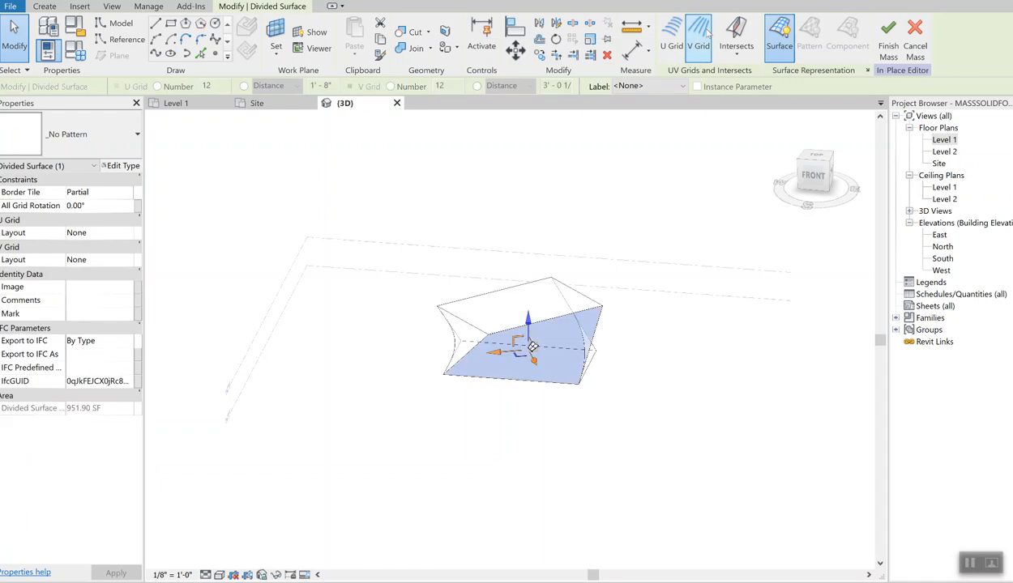
pyautogui.click(703, 34)
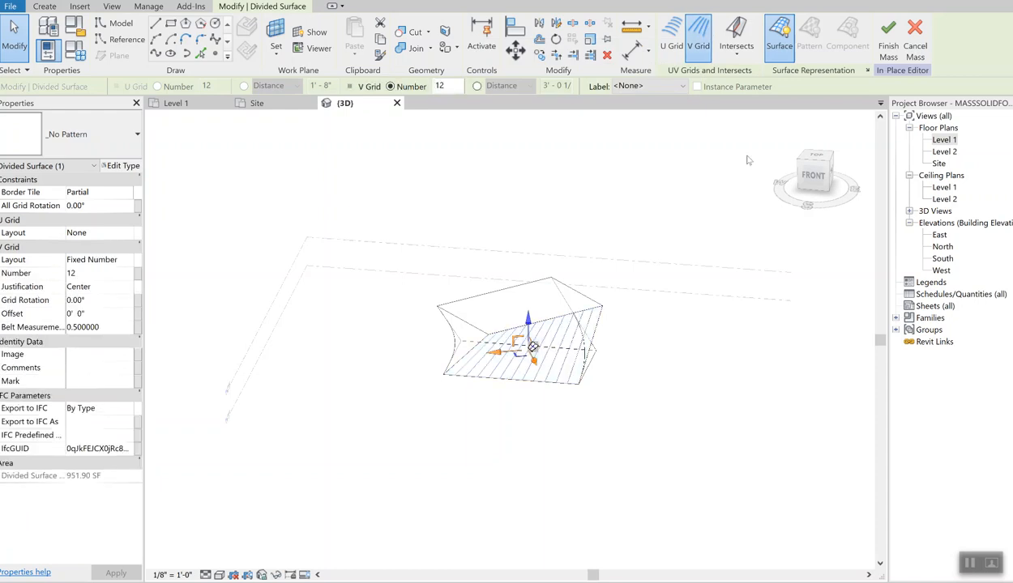
# Divide the left end face of the twisted form and keep only its V grid with 12 divisions.
pyautogui.click(468, 339)
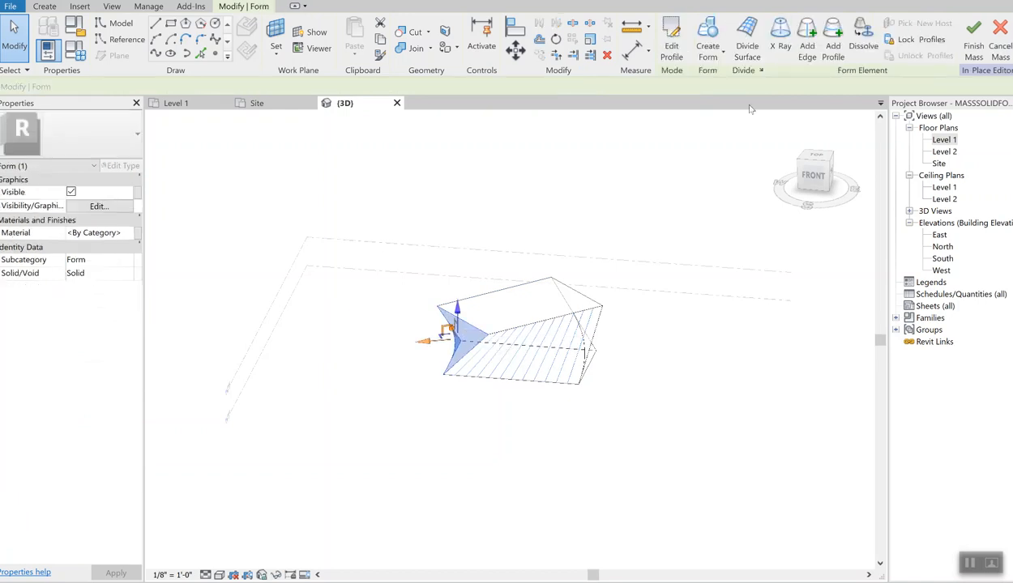
pyautogui.click(744, 48)
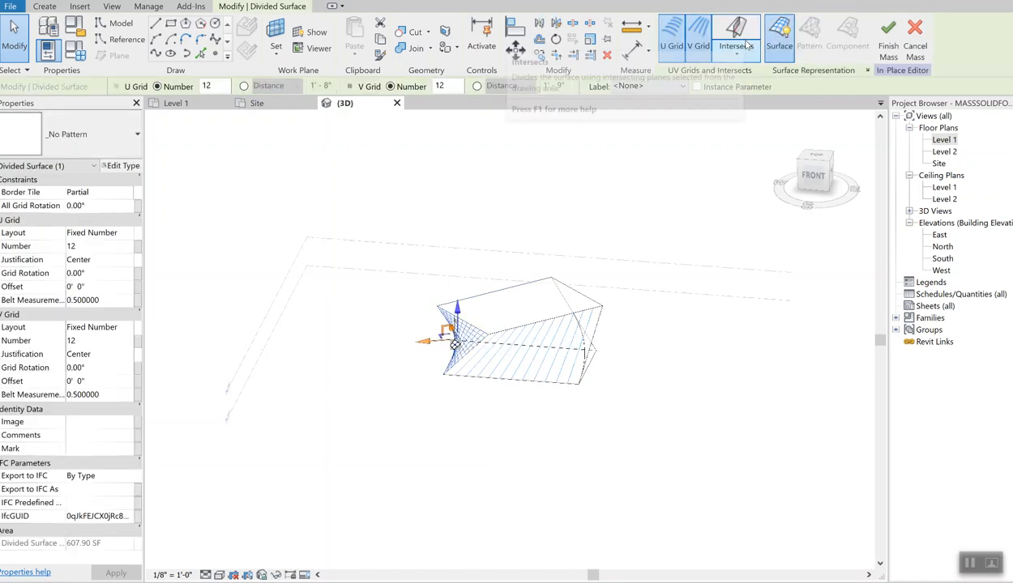
pyautogui.click(701, 34)
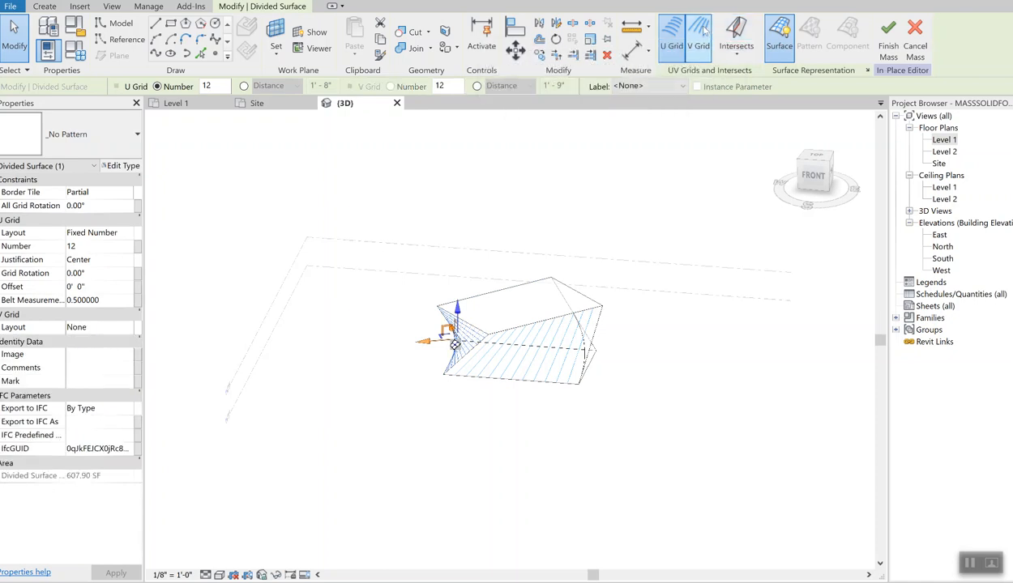
pyautogui.click(702, 33)
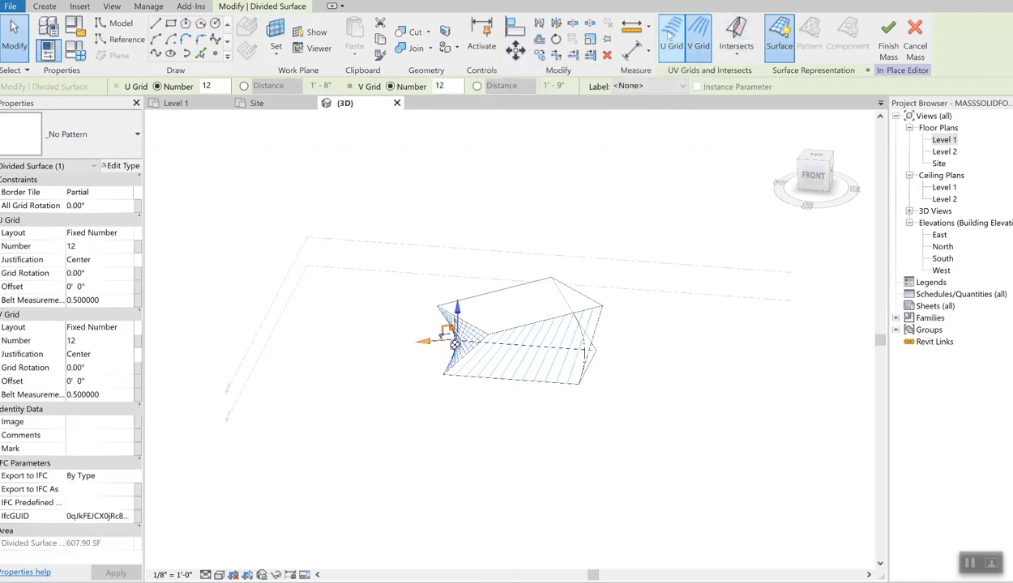
pyautogui.click(670, 33)
pyautogui.click(833, 176)
pyautogui.keyDown('shift'); pyautogui.moveTo(643, 186); pyautogui.dragTo(696, 328, button='middle'); pyautogui.keyUp('shift')
pyautogui.keyDown('shift'); pyautogui.moveTo(612, 353); pyautogui.dragTo(658, 286, button='middle'); pyautogui.keyUp('shift')
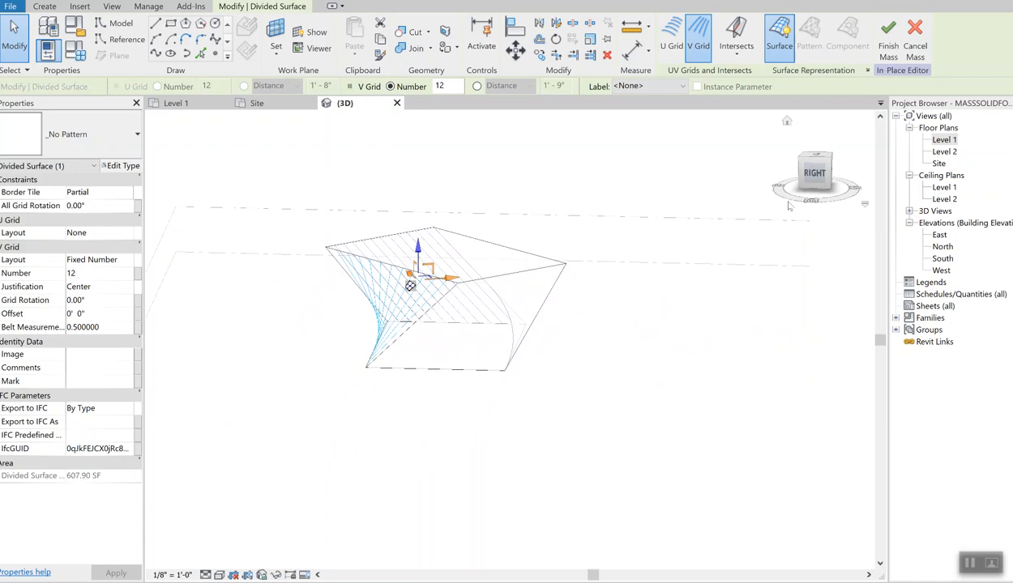
pyautogui.click(667, 39)
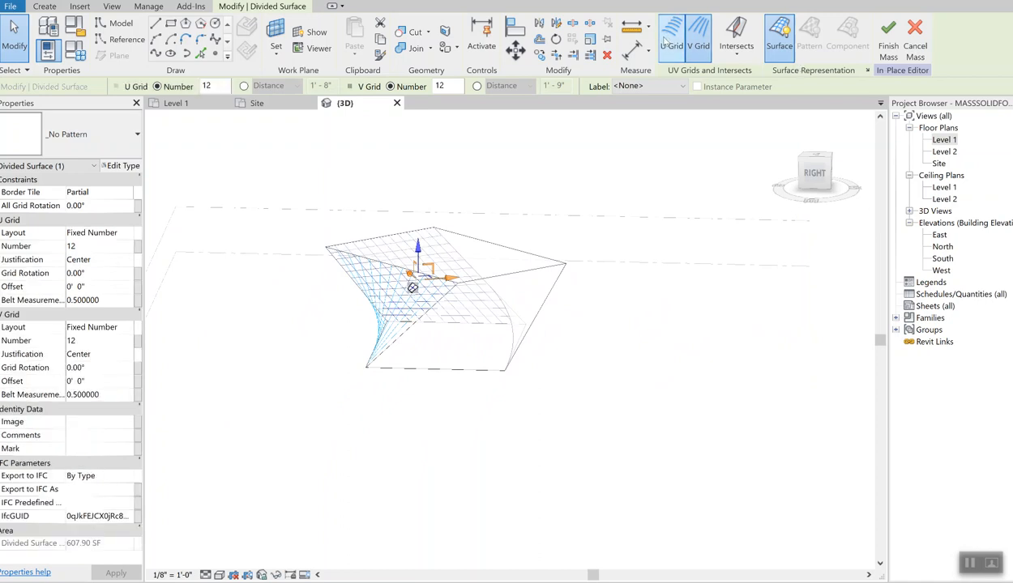
pyautogui.click(666, 40)
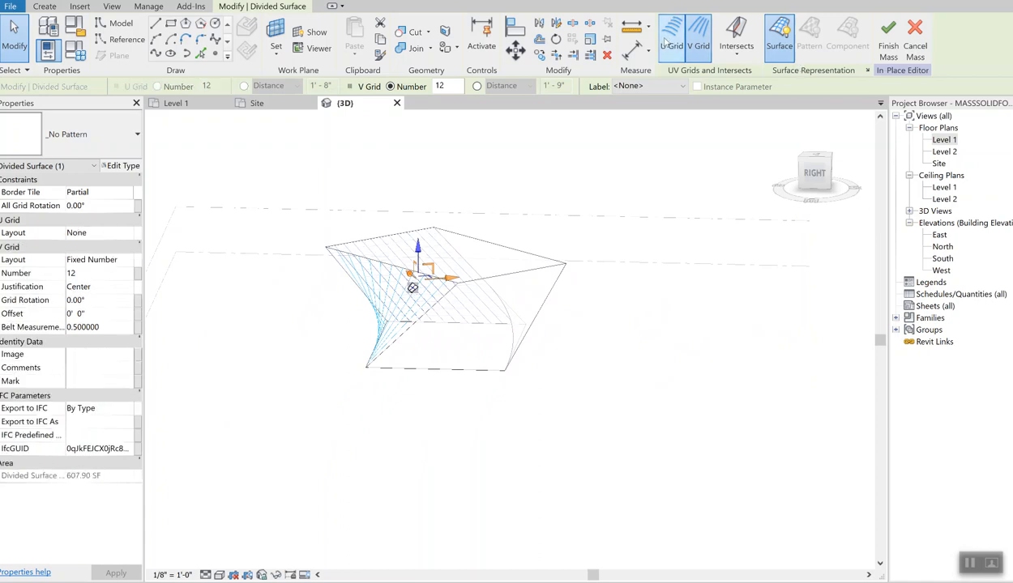
# Divide the right end face, compare its U and V grids by toggling them, and keep both with 12 divisions each.
pyautogui.click(503, 349)
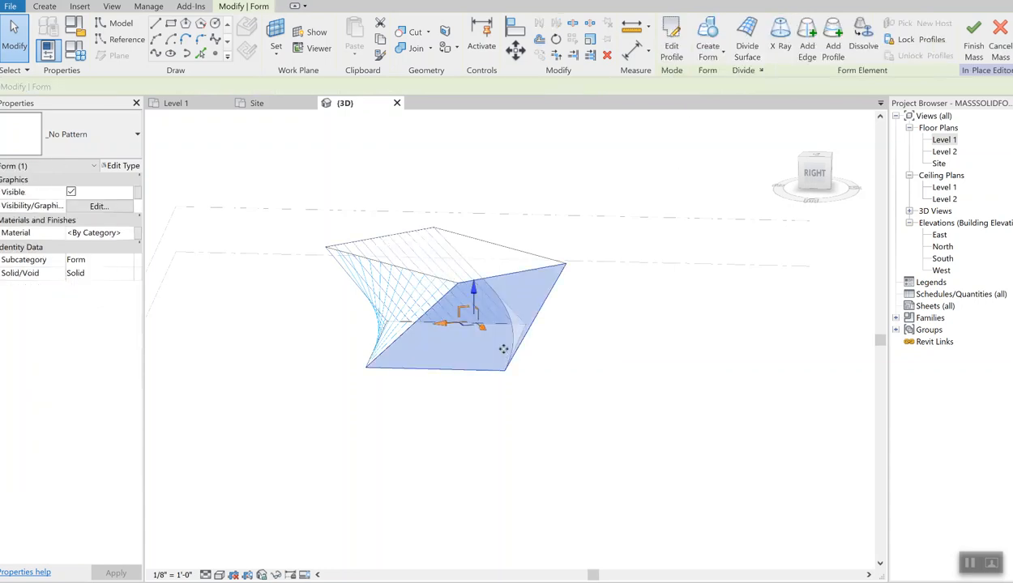
pyautogui.click(746, 42)
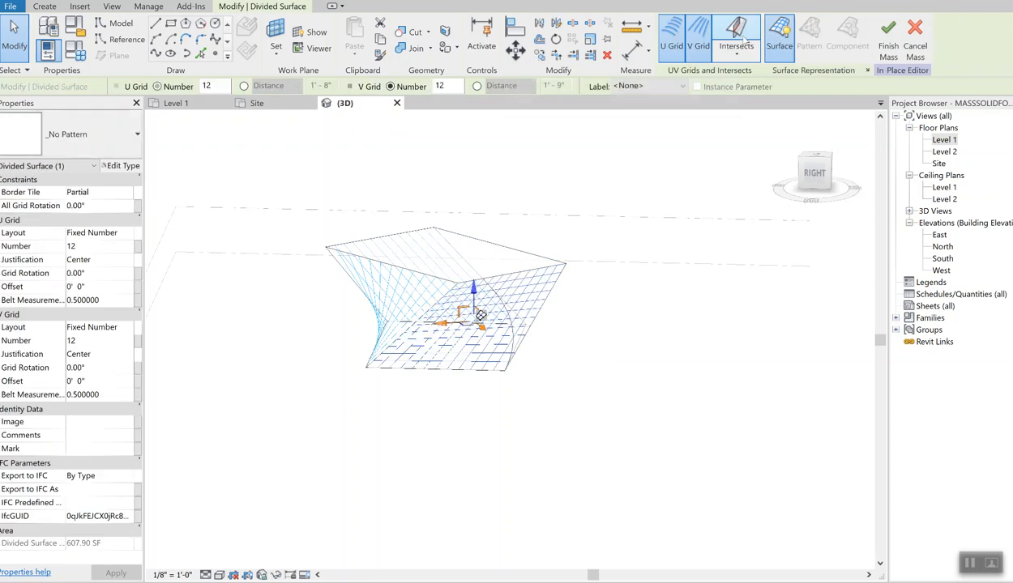
pyautogui.click(698, 34)
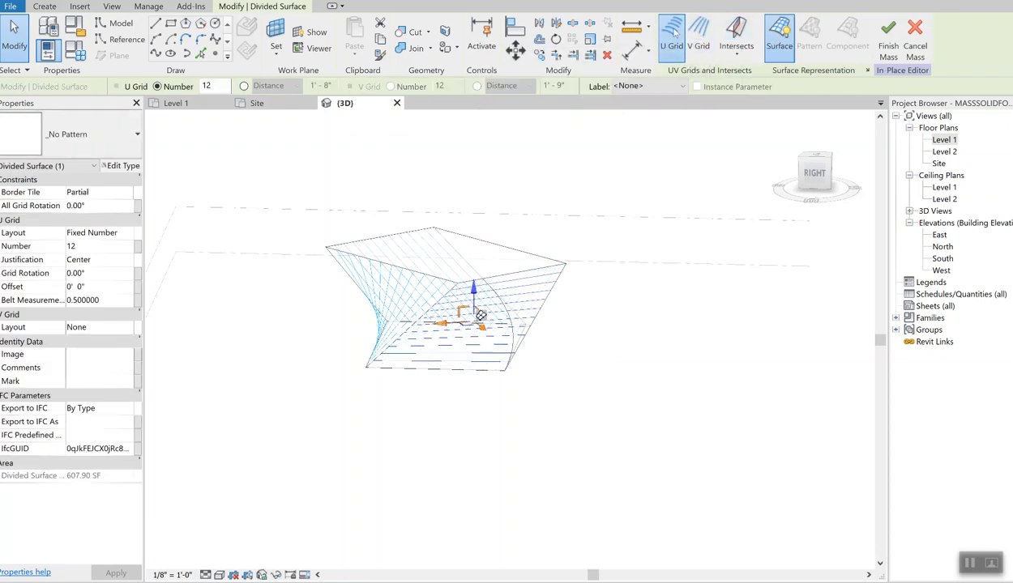
pyautogui.click(673, 35)
pyautogui.click(673, 32)
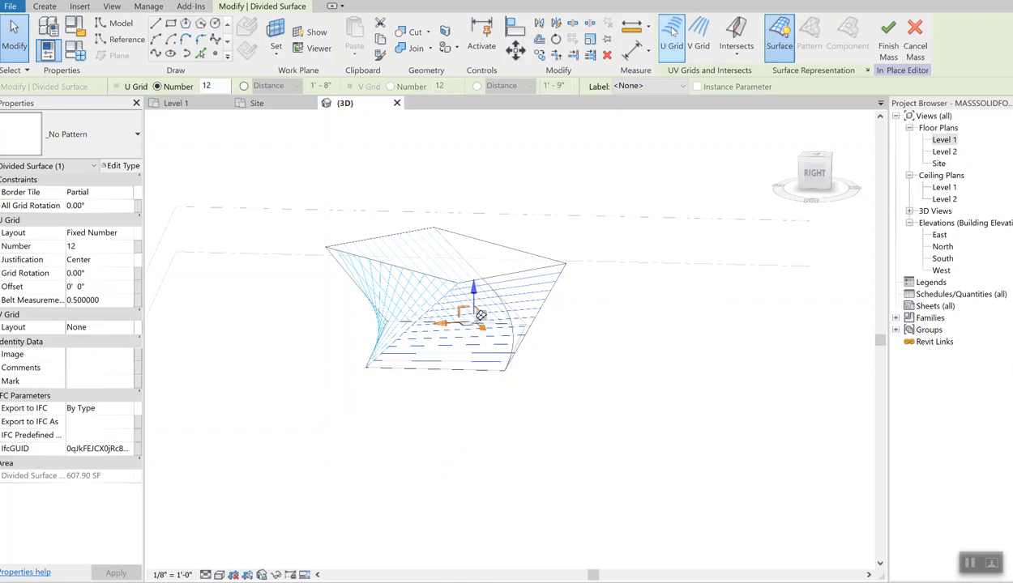
pyautogui.click(697, 33)
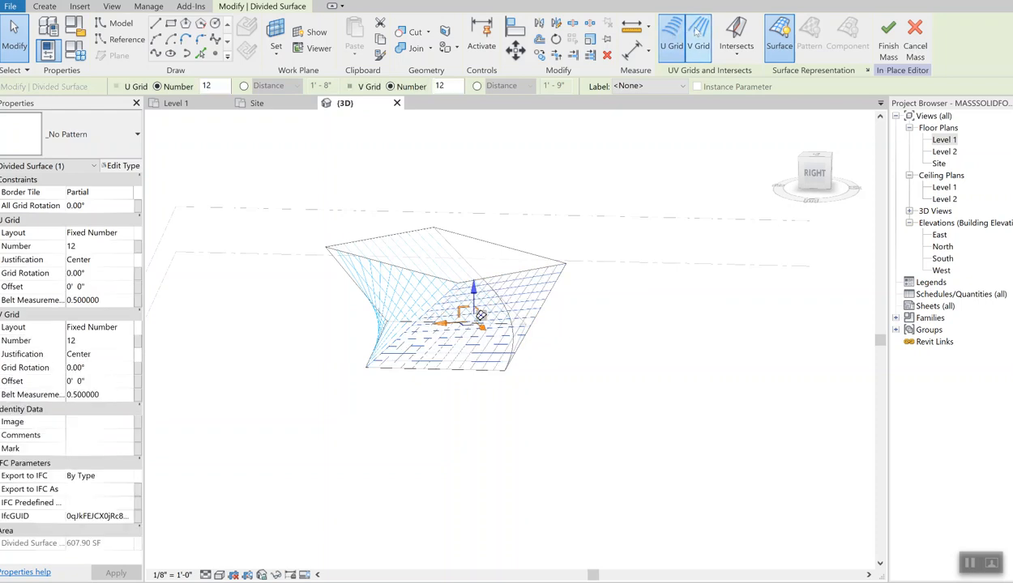
pyautogui.click(695, 31)
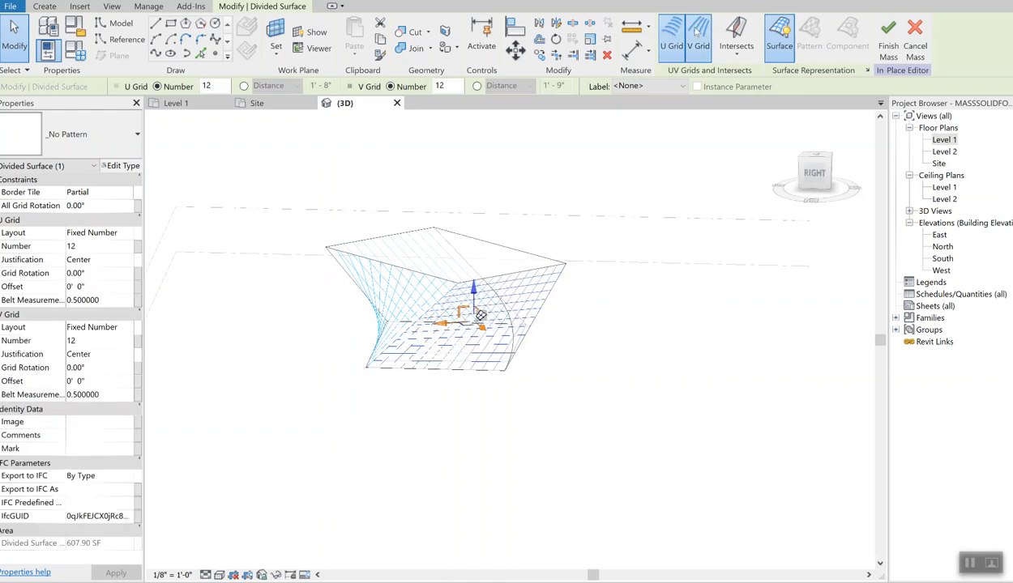
pyautogui.click(695, 31)
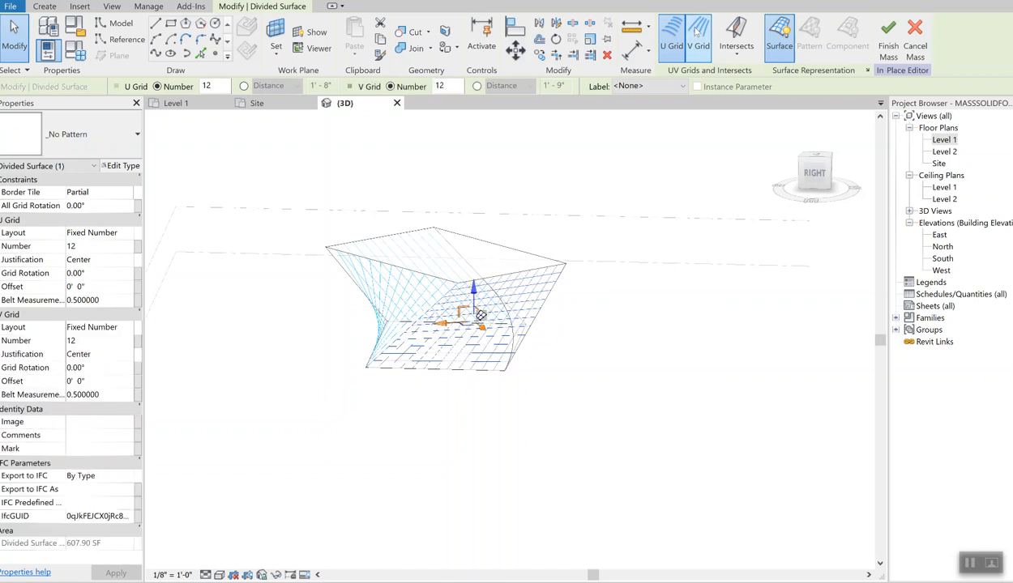
pyautogui.click(697, 33)
pyautogui.click(702, 34)
pyautogui.click(698, 34)
pyautogui.click(673, 32)
pyautogui.click(673, 33)
pyautogui.click(673, 33)
pyautogui.click(673, 32)
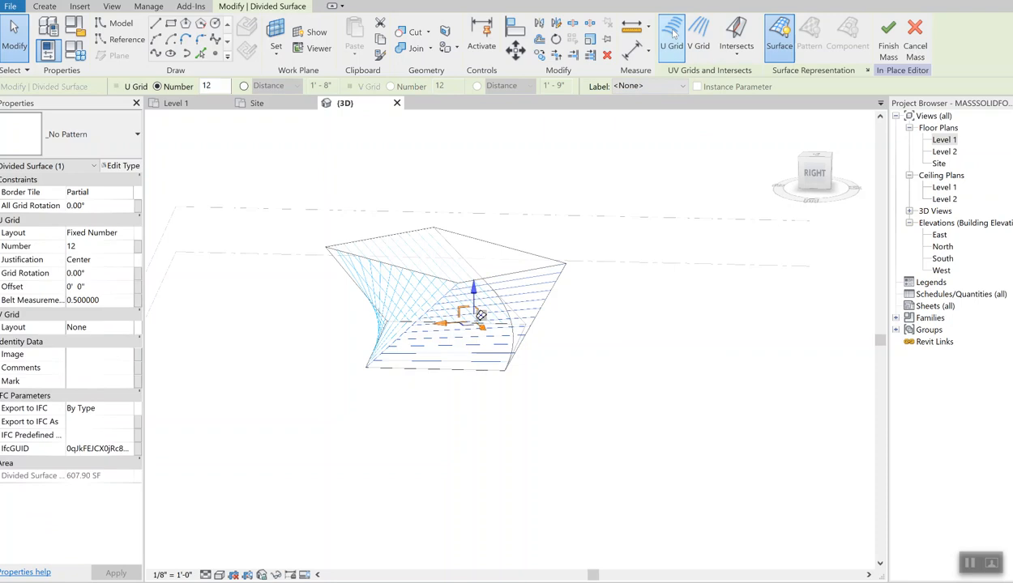
pyautogui.click(698, 34)
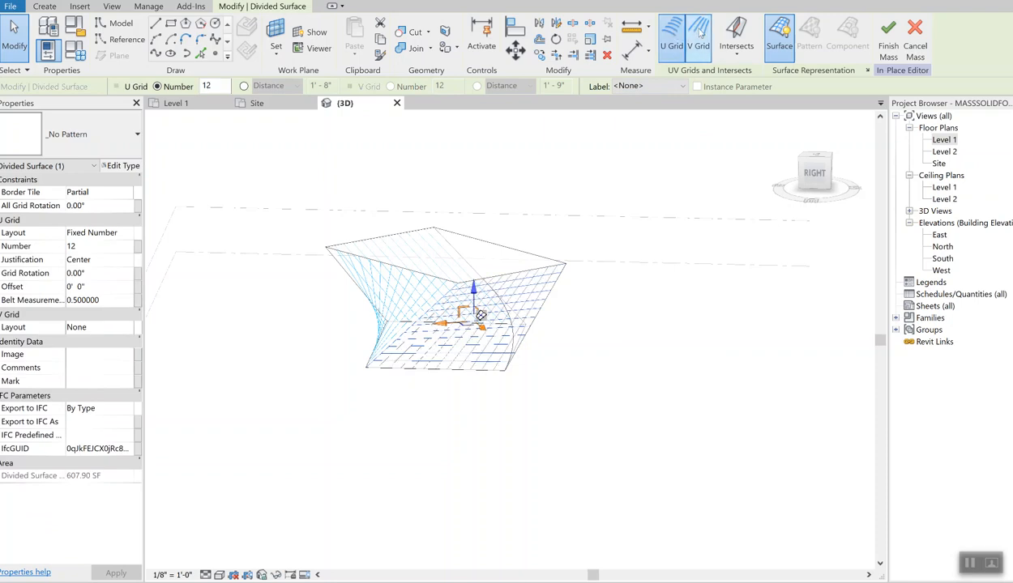
# Divide the back face of the twisted form and keep only its U grid with 12 divisions.
pyautogui.moveTo(790, 172); pyautogui.dragTo(668, 198)
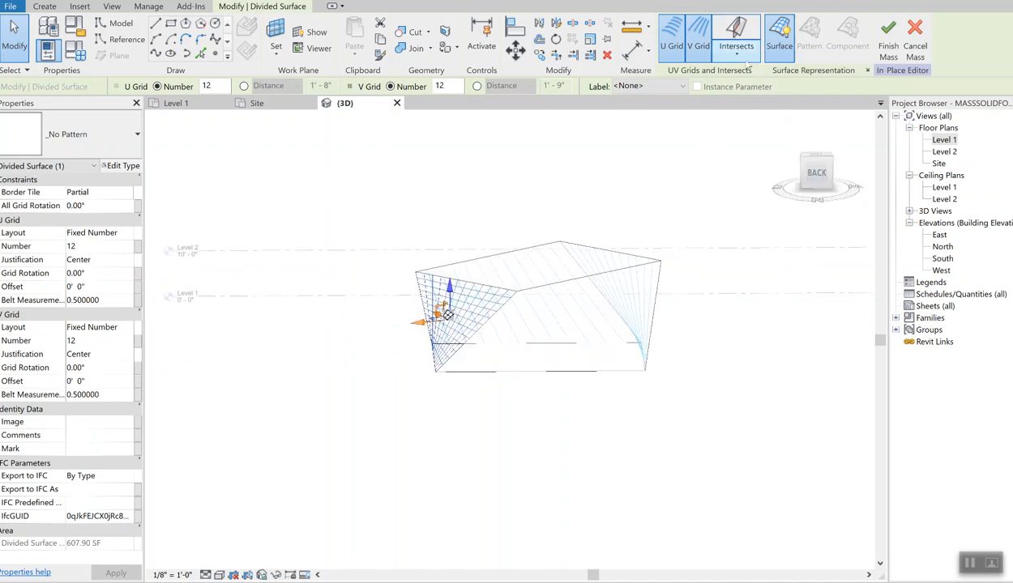
pyautogui.click(772, 59)
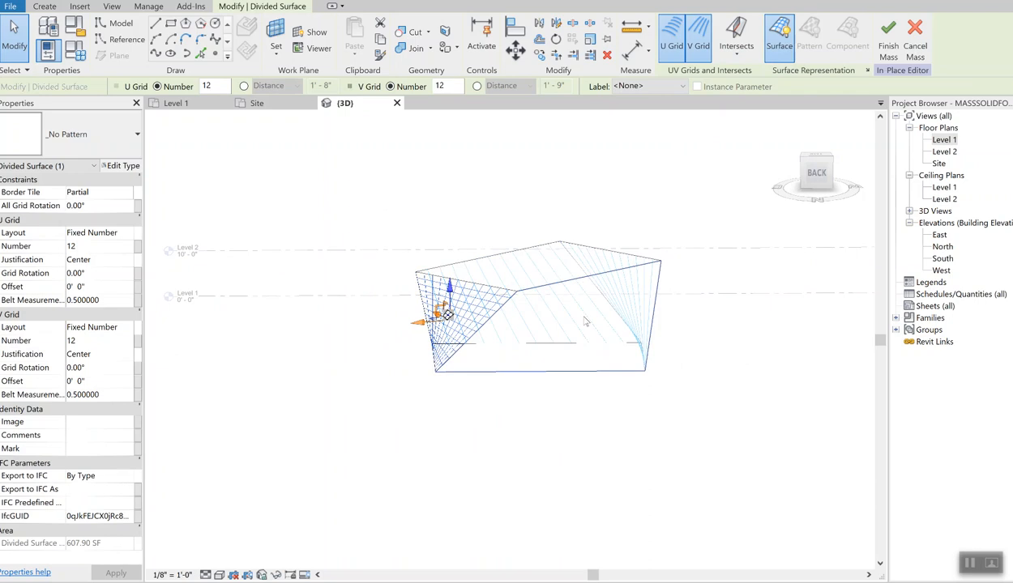
pyautogui.click(508, 358)
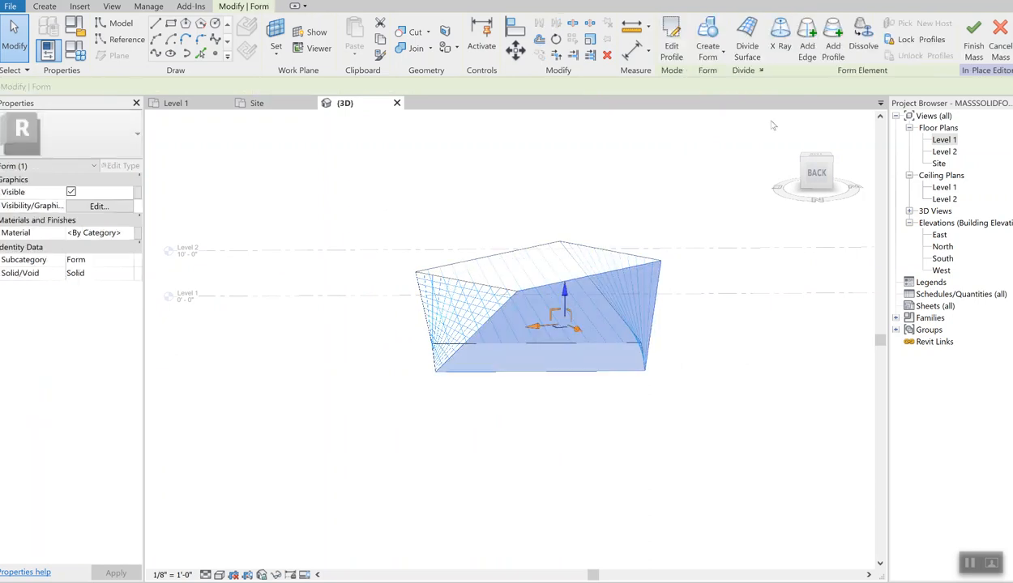
pyautogui.click(733, 49)
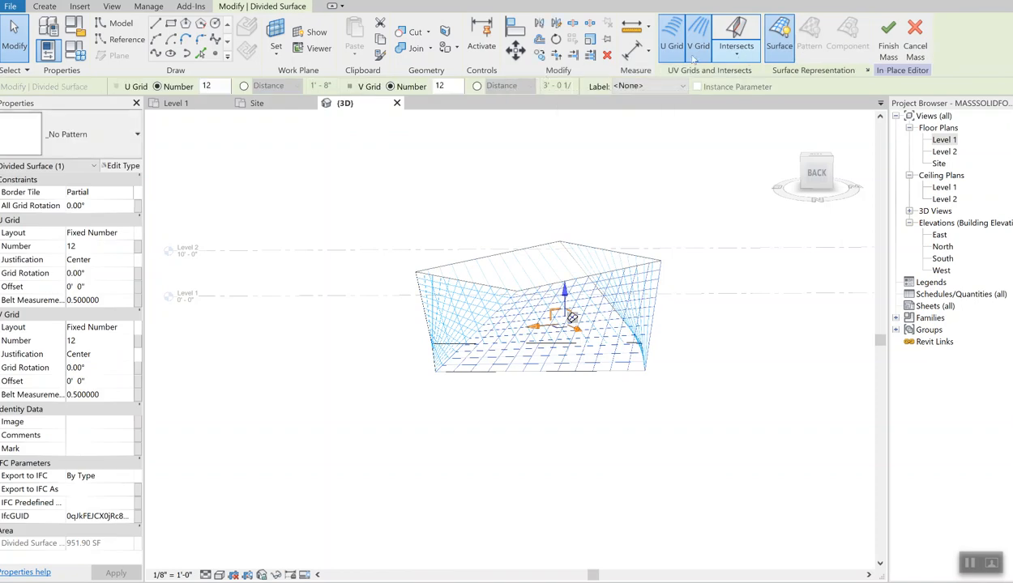
pyautogui.click(698, 41)
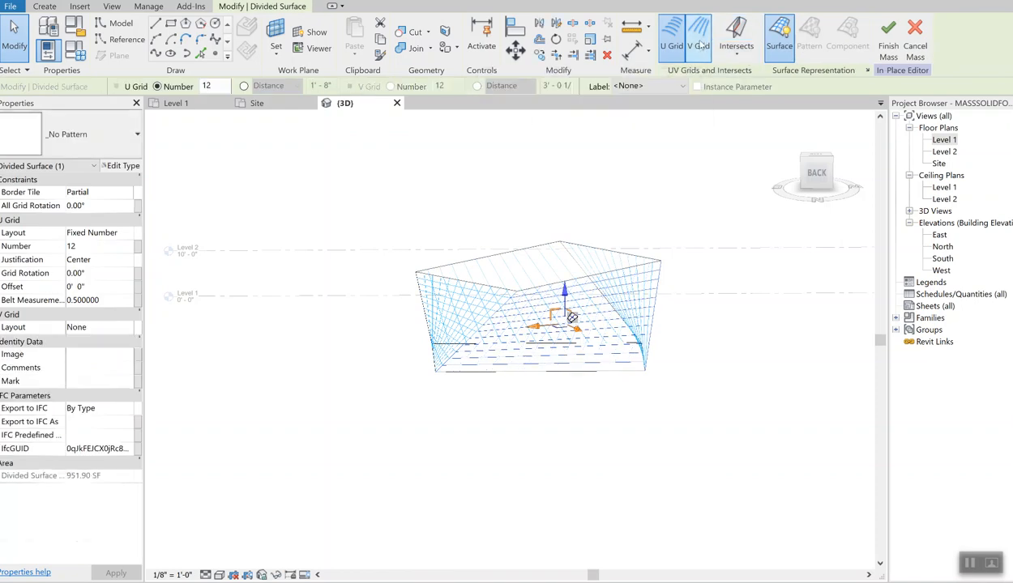
pyautogui.click(679, 42)
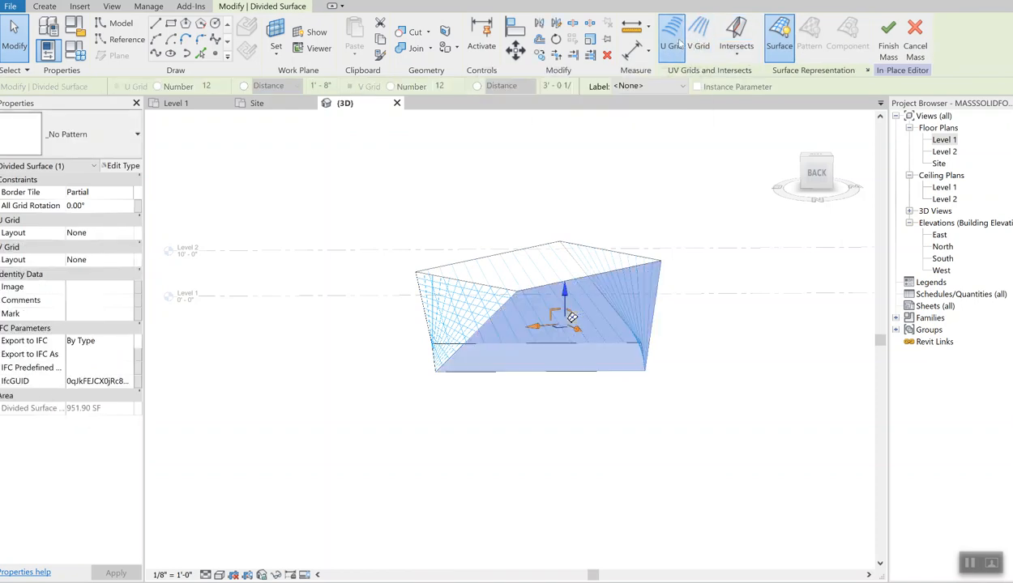
pyautogui.click(679, 42)
pyautogui.click(679, 42)
pyautogui.click(679, 42)
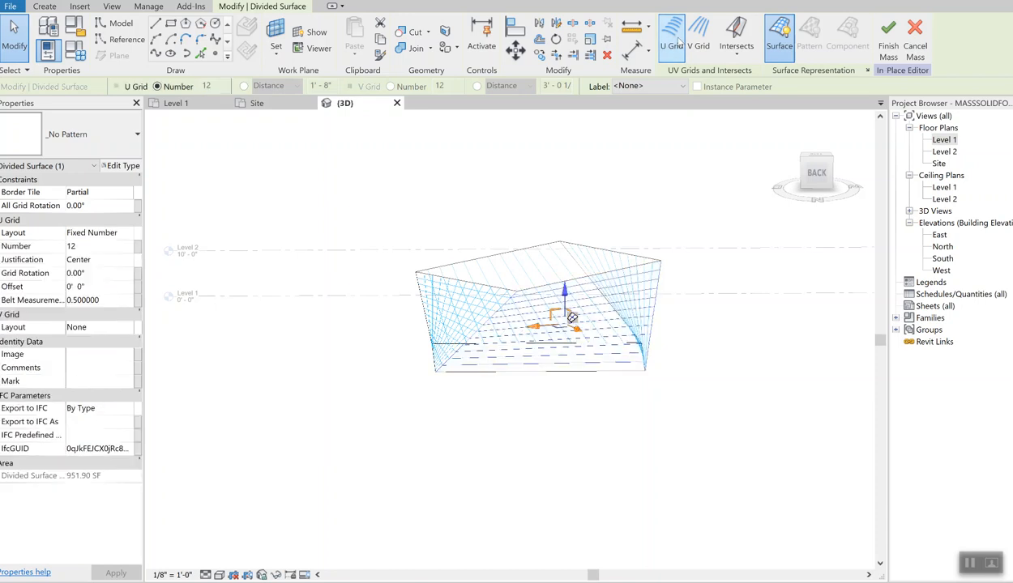
# Turn on the back face's V grid with 12 divisions alongside its U grid, and finish the in-place mass.
pyautogui.click(696, 39)
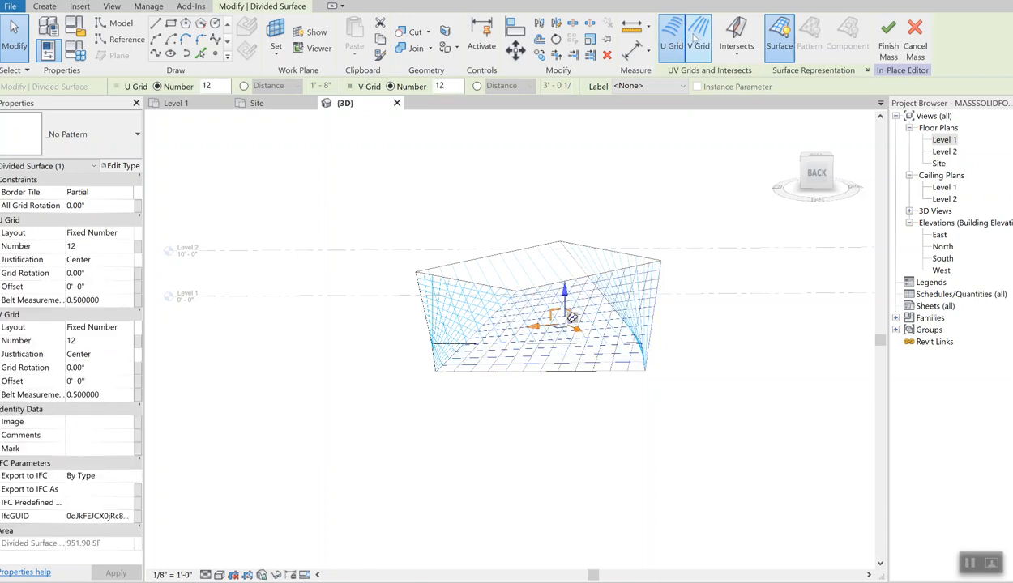
pyautogui.click(832, 156)
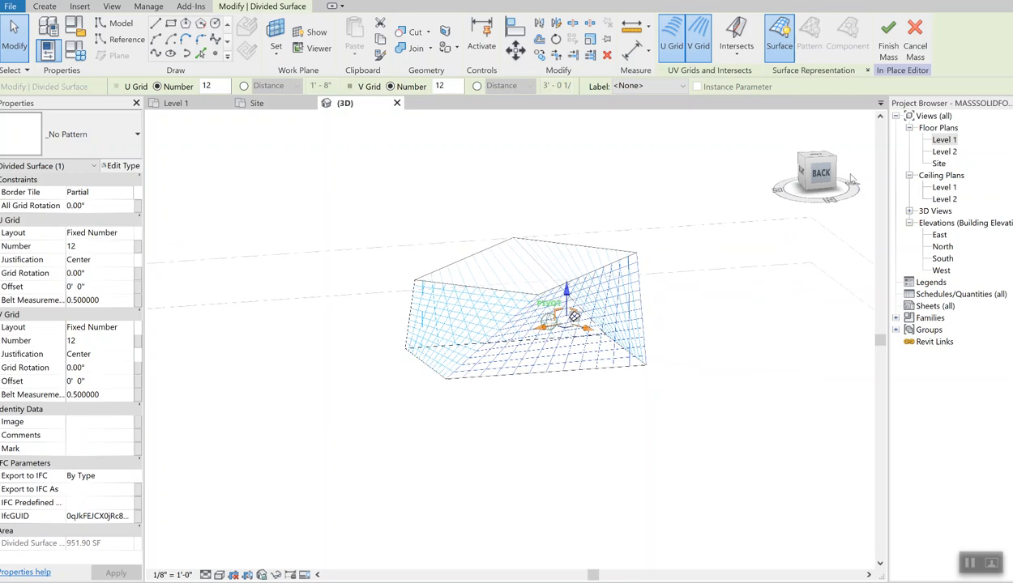
pyautogui.moveTo(873, 187); pyautogui.dragTo(839, 195)
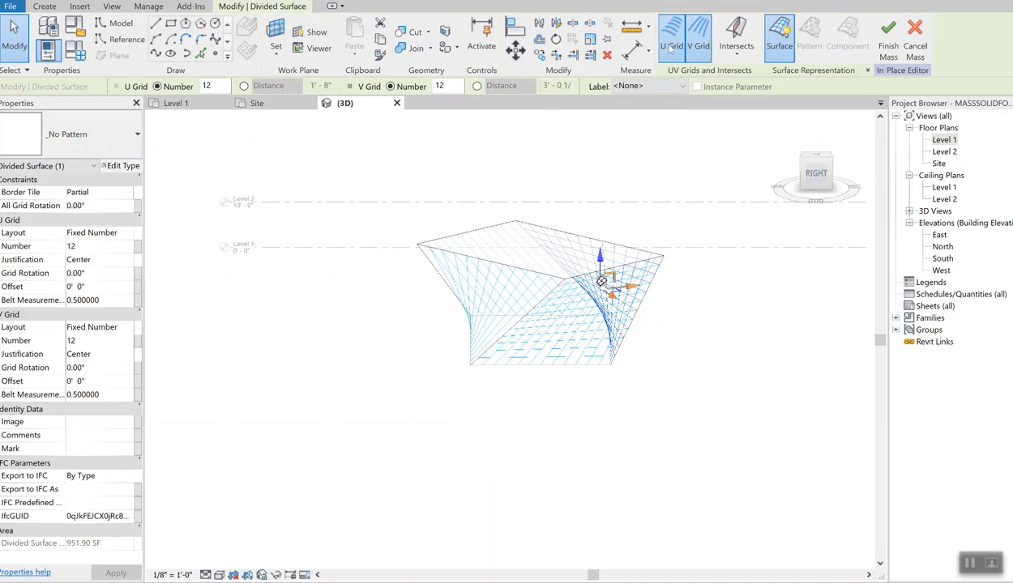
pyautogui.click(888, 39)
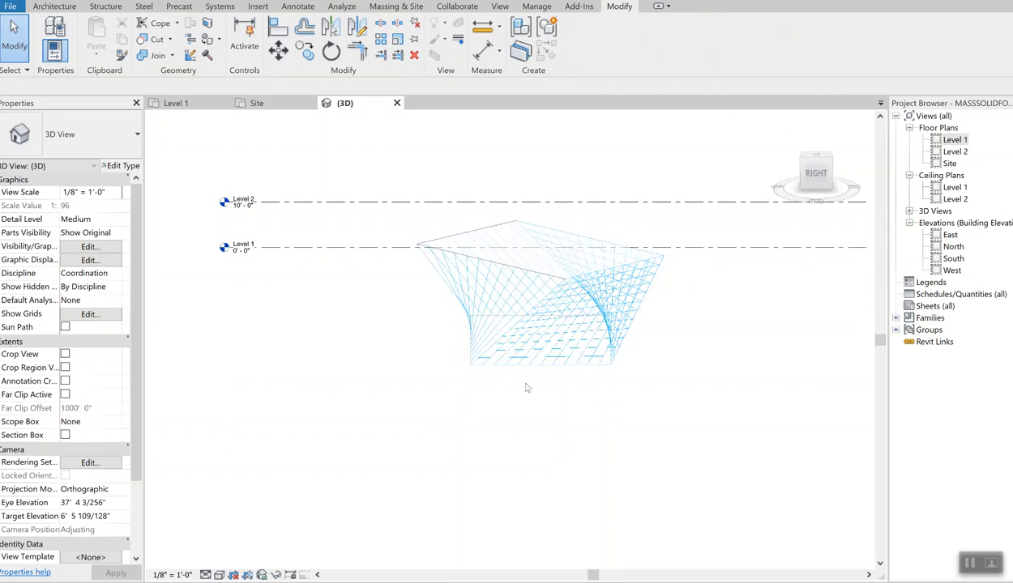
# Add a mass floor at Level 1 to the finished twisted mass.
pyautogui.click(507, 364)
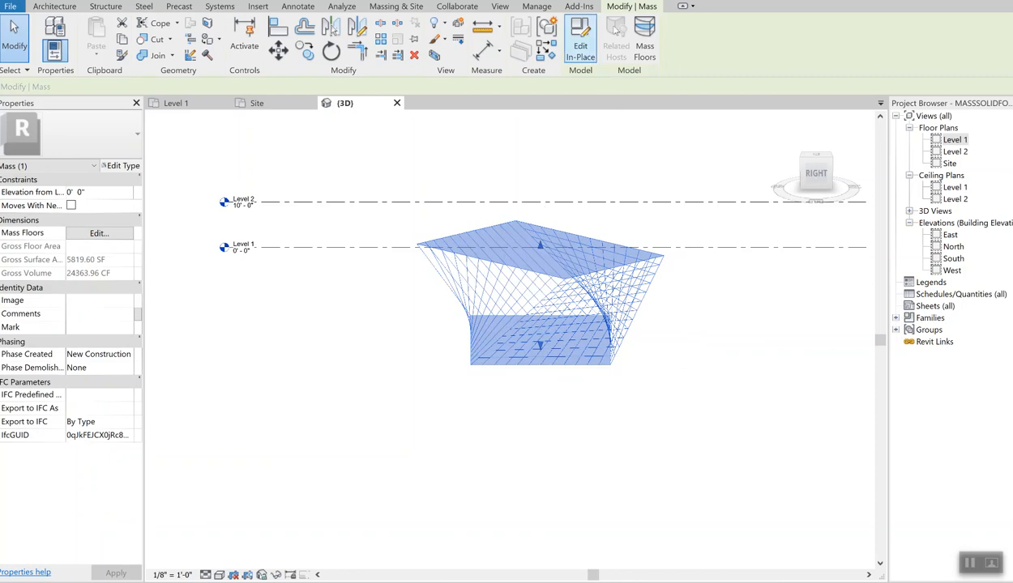
pyautogui.click(646, 40)
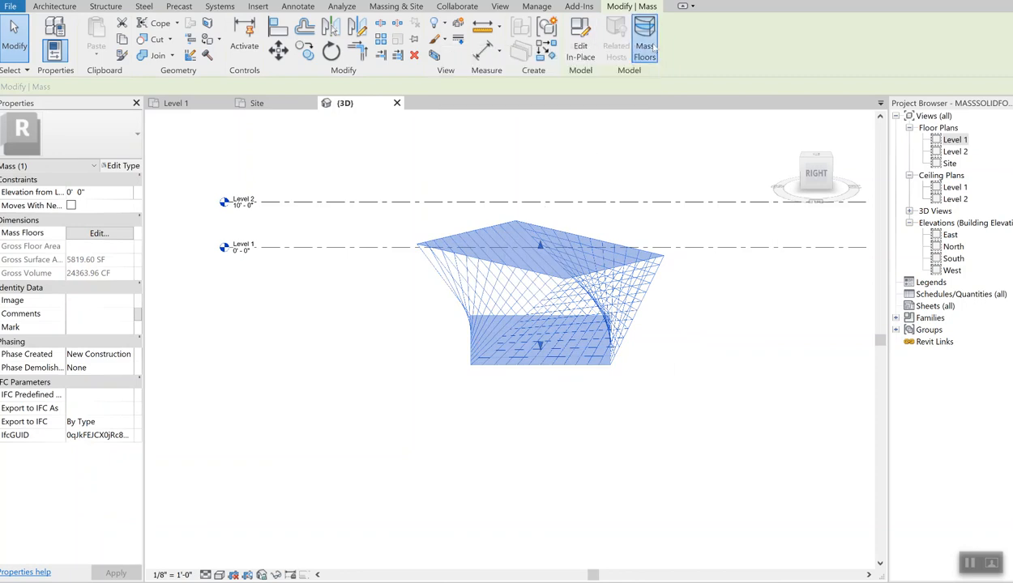
pyautogui.click(476, 207)
pyautogui.click(496, 385)
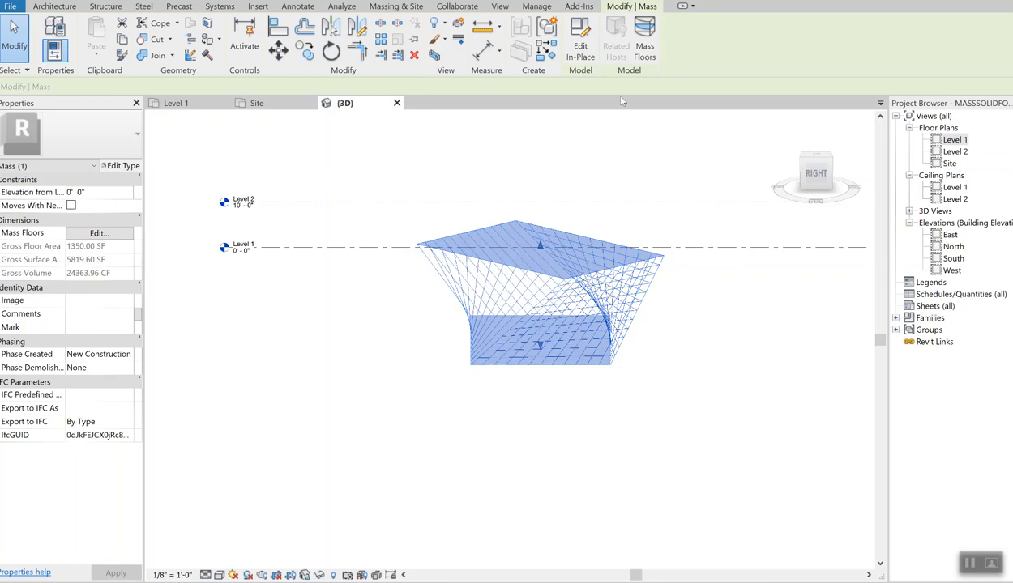
# Reselect the mass and check which levels are assigned in its mass floors settings.
pyautogui.click(567, 392)
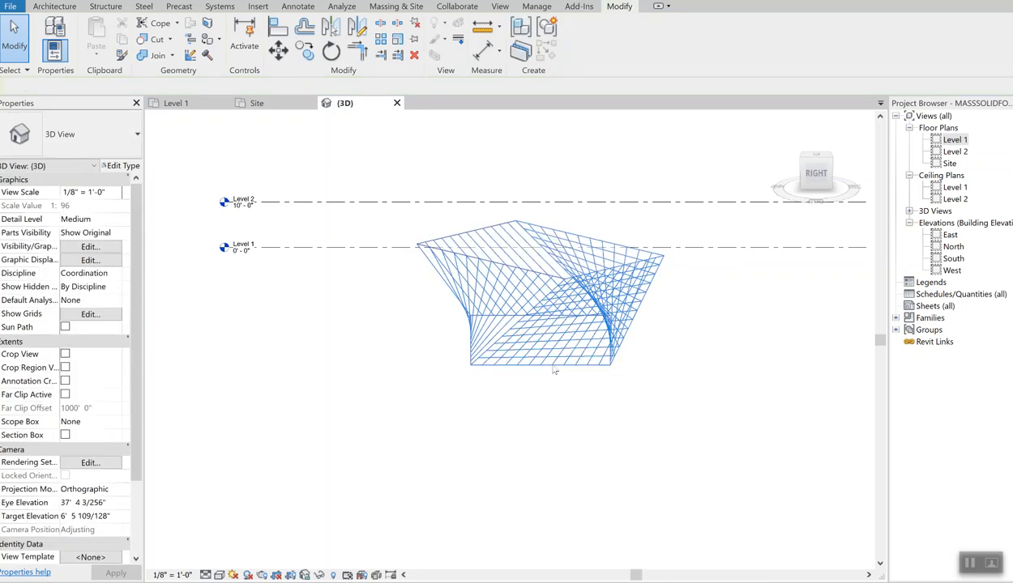
pyautogui.click(548, 365)
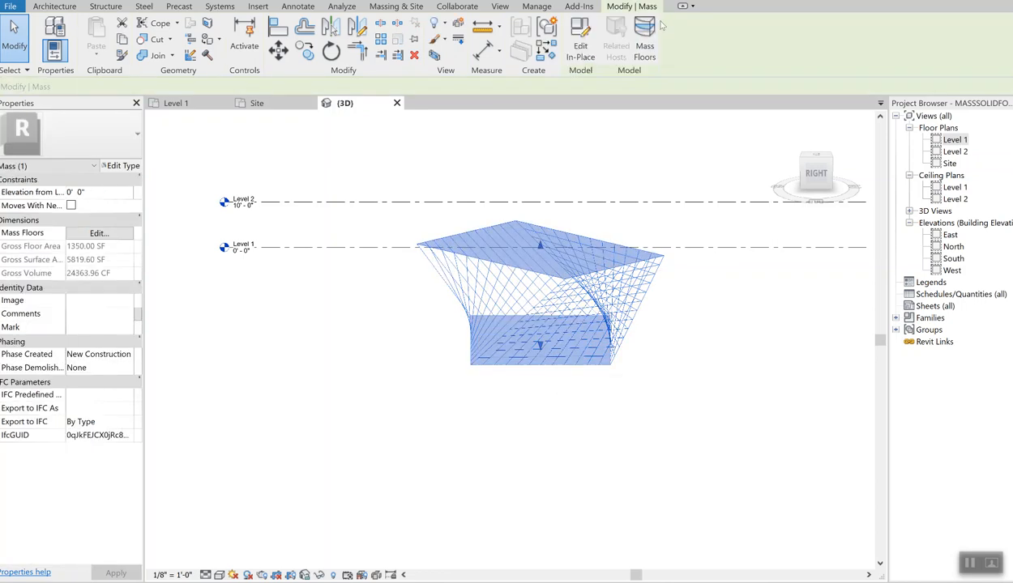
pyautogui.click(644, 47)
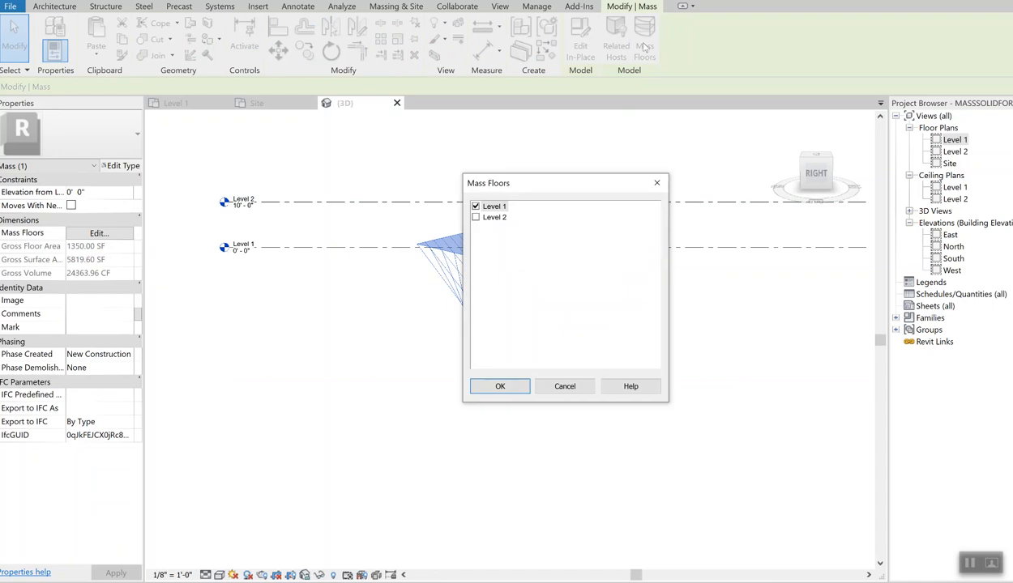
pyautogui.click(500, 386)
# Start an architectural floor on Level 1 using the type Wood Joist 10" - Wood Finish.
pyautogui.click(836, 177)
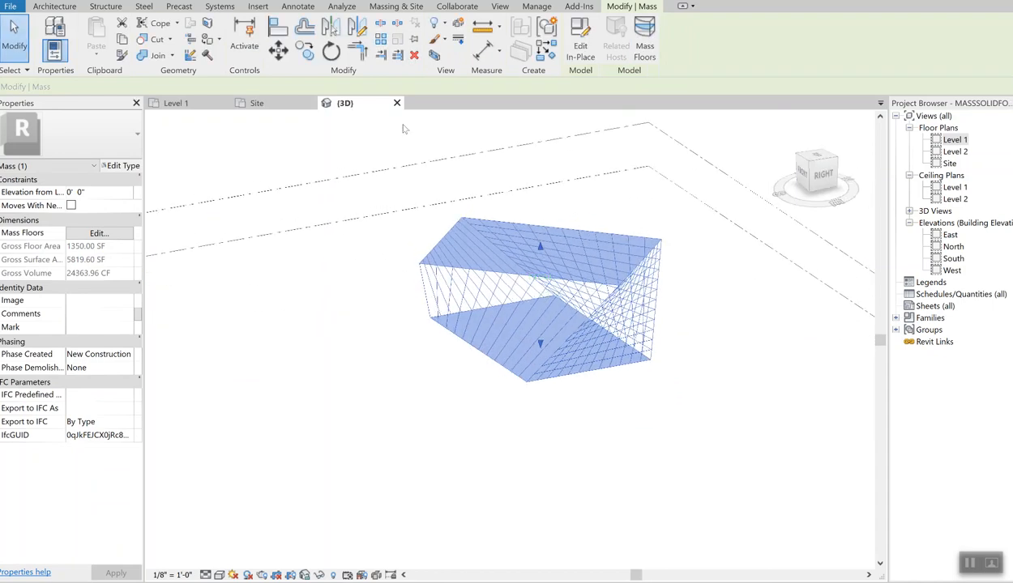
pyautogui.click(57, 7)
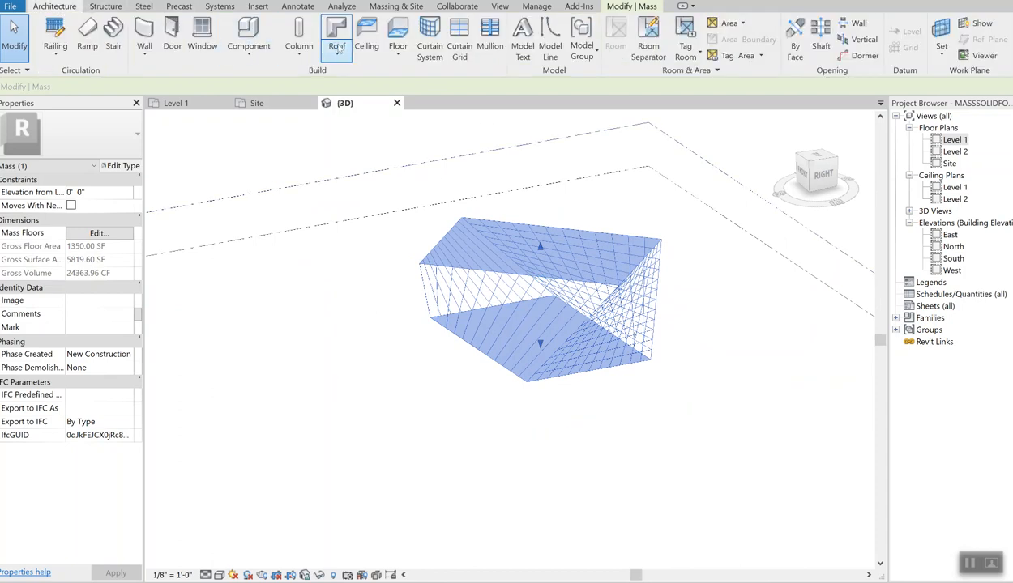
pyautogui.click(399, 58)
pyautogui.click(355, 80)
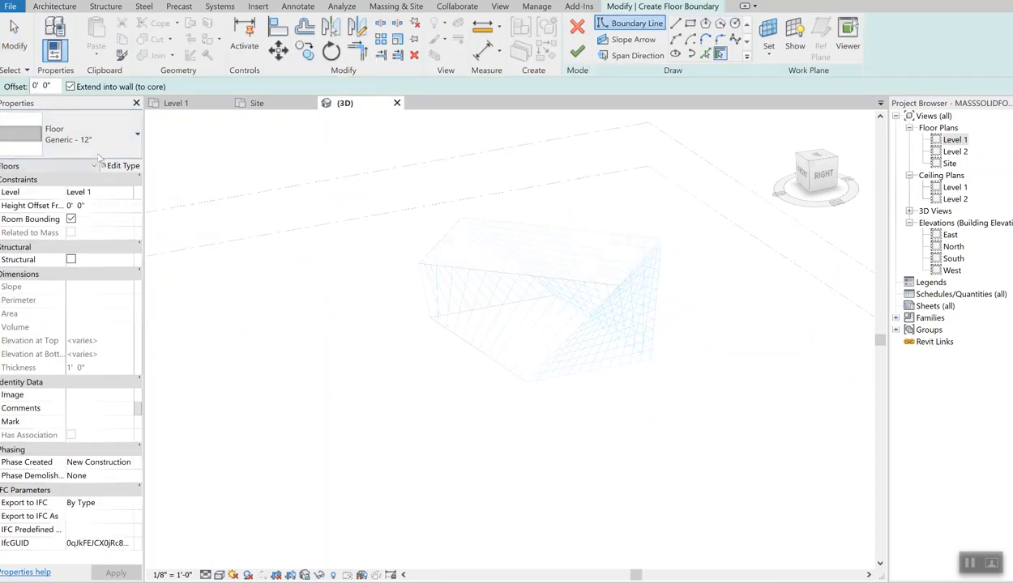
pyautogui.click(128, 143)
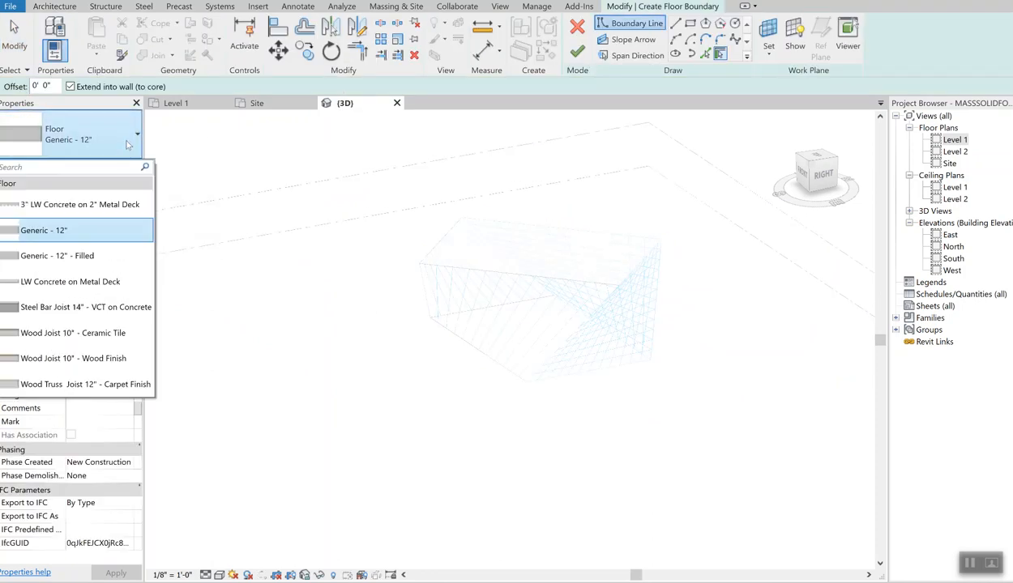
pyautogui.click(101, 358)
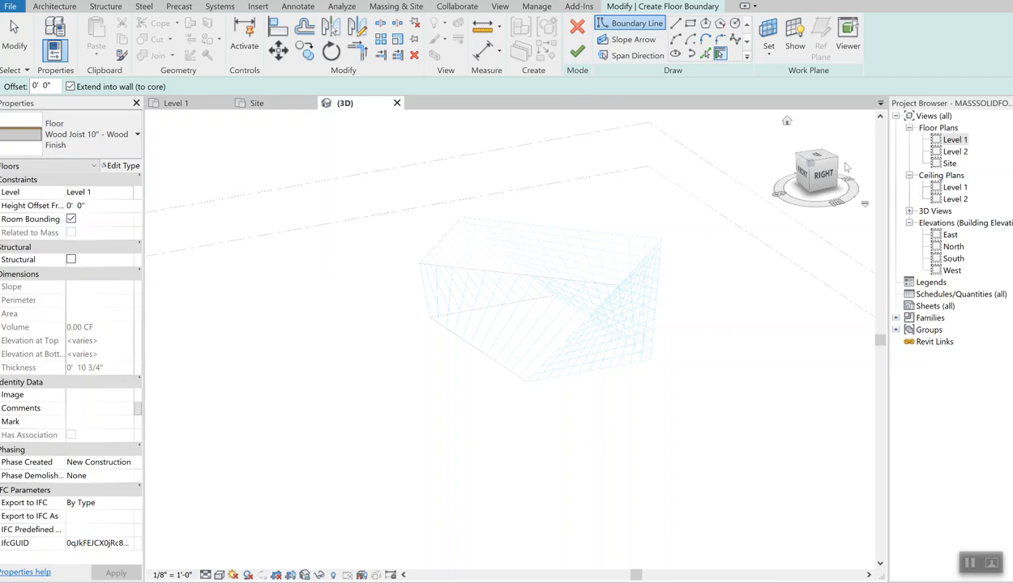
# Sketch a 45' by 30' rectangular floor boundary between opposite corners of the mass's base in top view, and finish the floor.
pyautogui.click(816, 160)
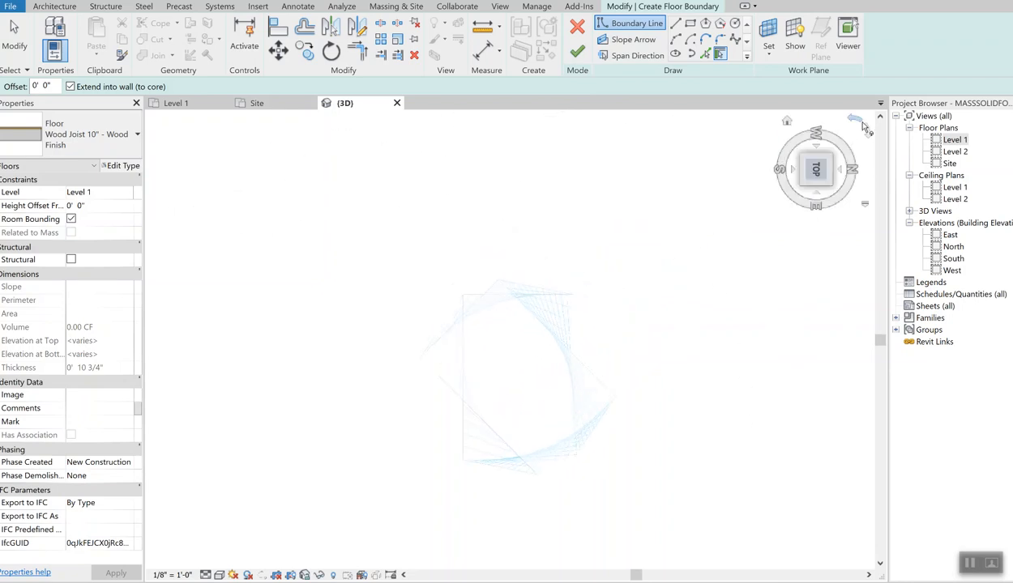
pyautogui.click(855, 122)
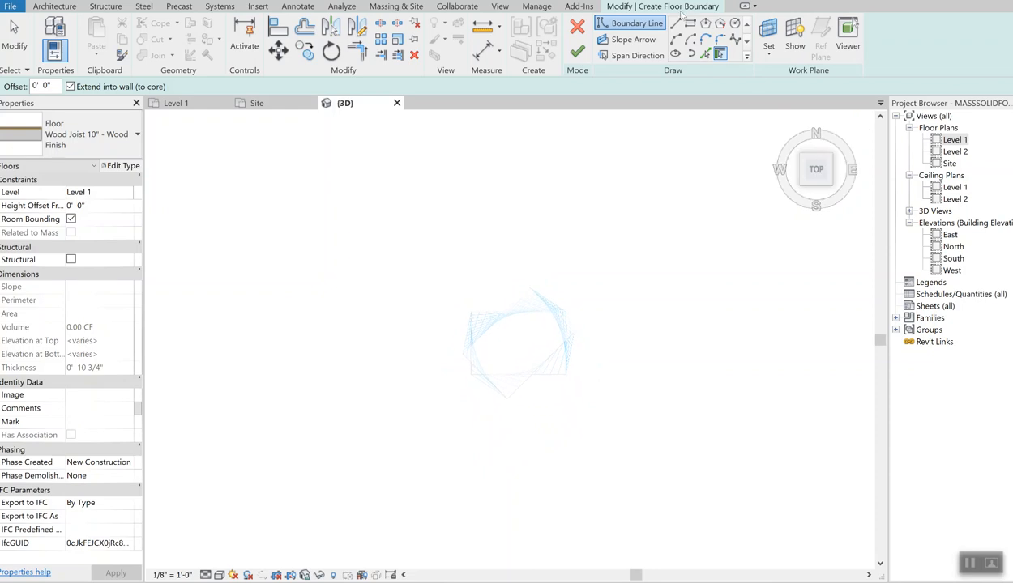
pyautogui.click(690, 22)
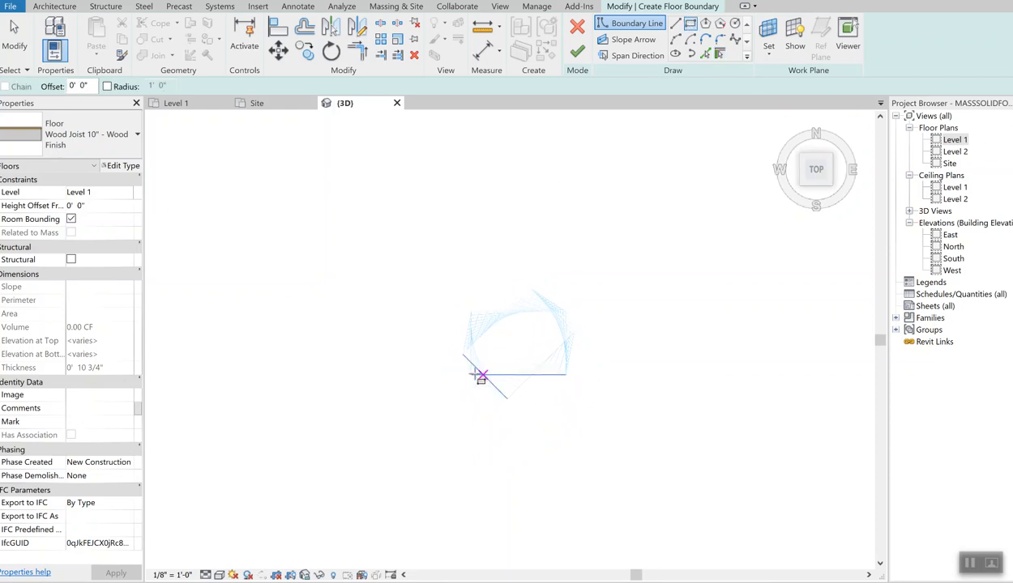
pyautogui.click(440, 394)
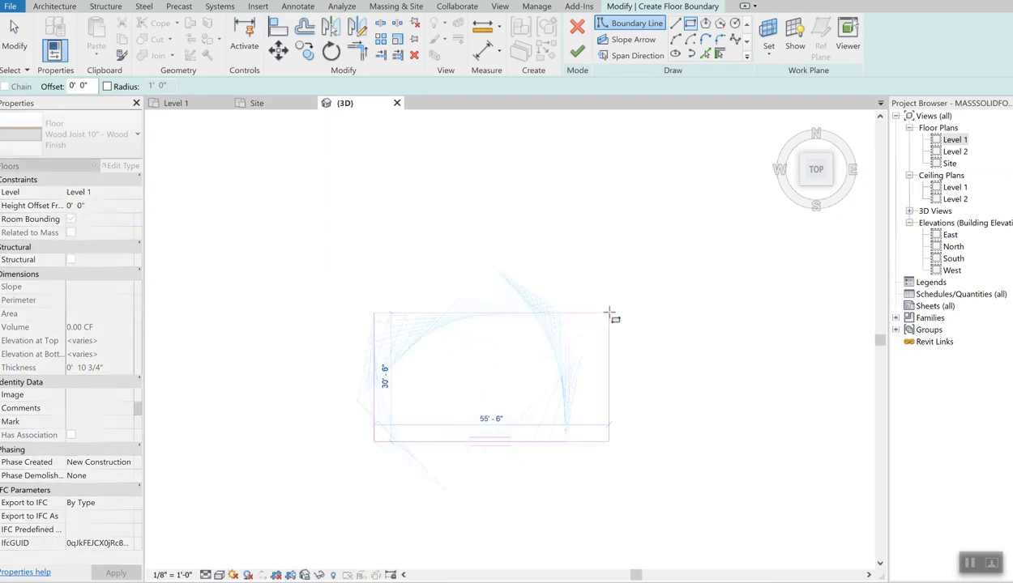
pyautogui.scroll(5, 577, 306)
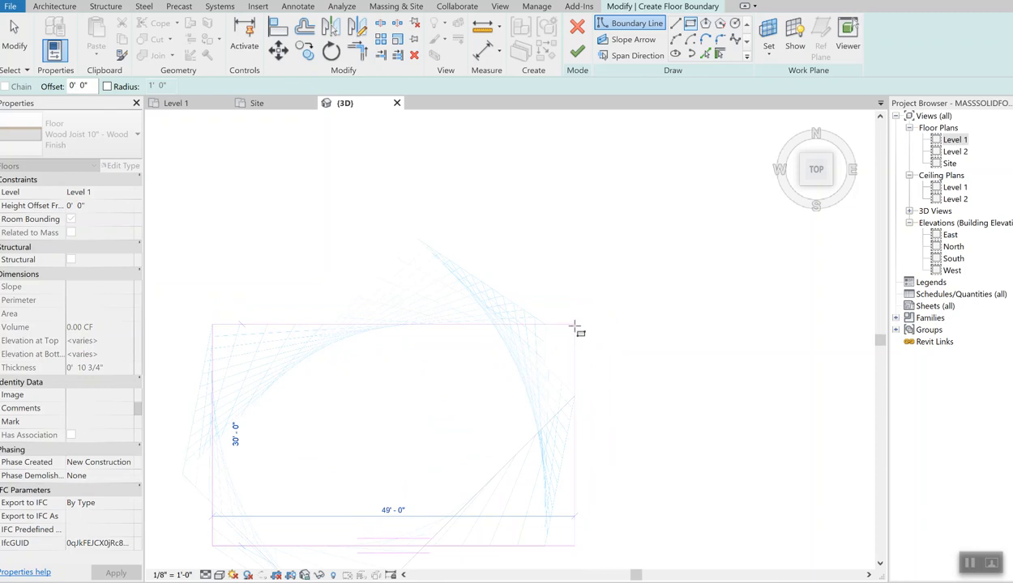
pyautogui.moveTo(575, 328); pyautogui.dragTo(672, 226, button='middle')
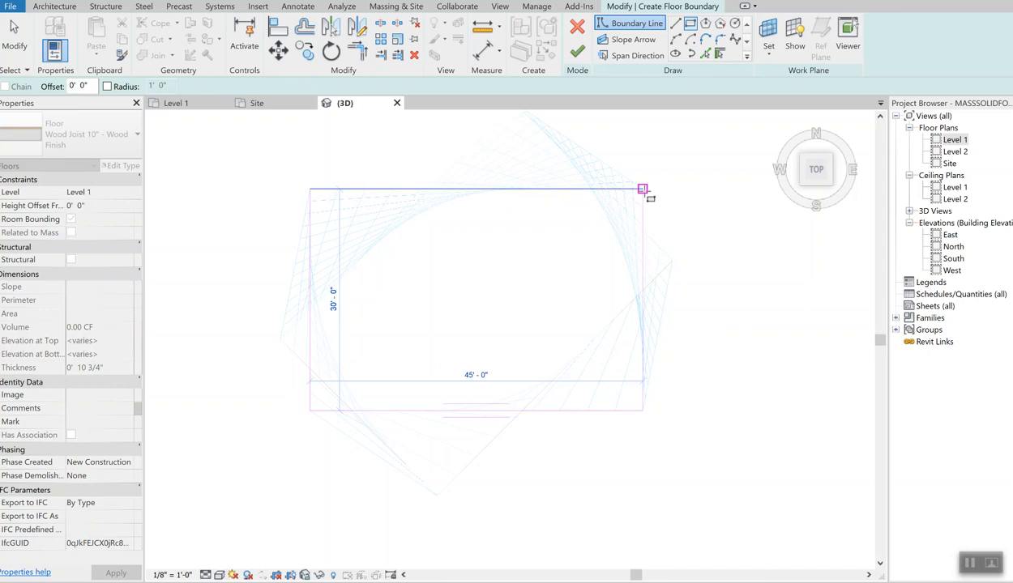
pyautogui.click(643, 190)
pyautogui.moveTo(816, 170)
pyautogui.mouseDown()
pyautogui.moveTo(814, 568)
pyautogui.moveTo(524, 291)
pyautogui.mouseUp()
pyautogui.scroll(-2, 527, 306)
pyautogui.keyDown('shift'); pyautogui.moveTo(527, 307); pyautogui.dragTo(588, 347, button='middle'); pyautogui.keyUp('shift')
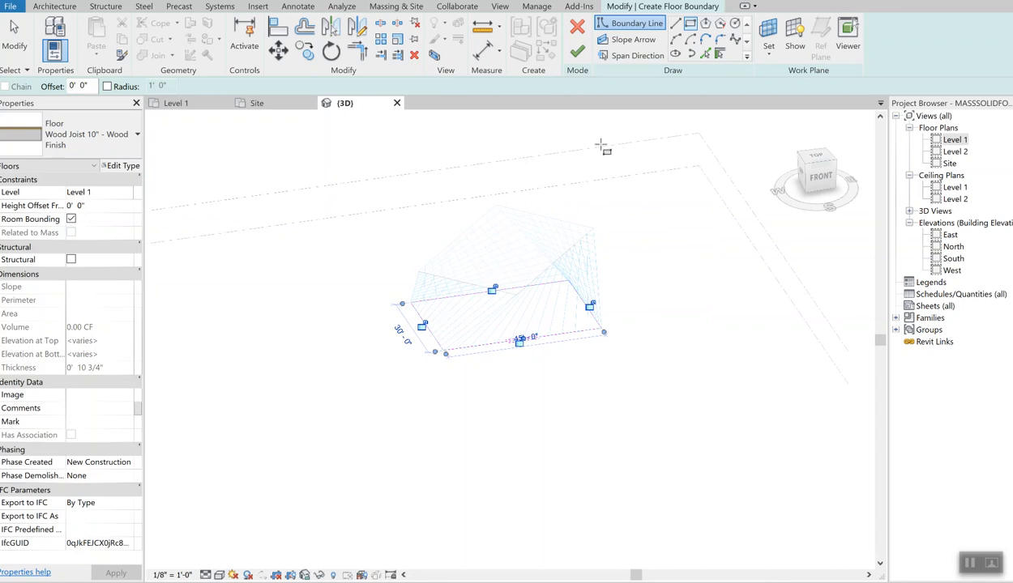
pyautogui.click(577, 51)
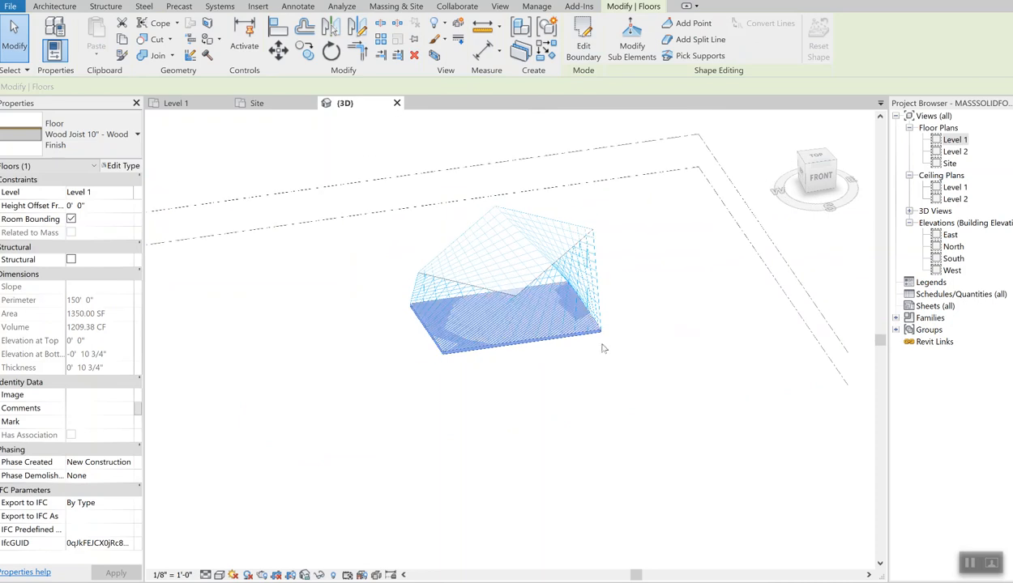
# Examine the new wood joist floor at the base of the twisted mass up close.
pyautogui.keyDown('shift'); pyautogui.moveTo(595, 350); pyautogui.dragTo(555, 373, button='middle'); pyautogui.keyUp('shift')
pyautogui.scroll(3, 449, 387)
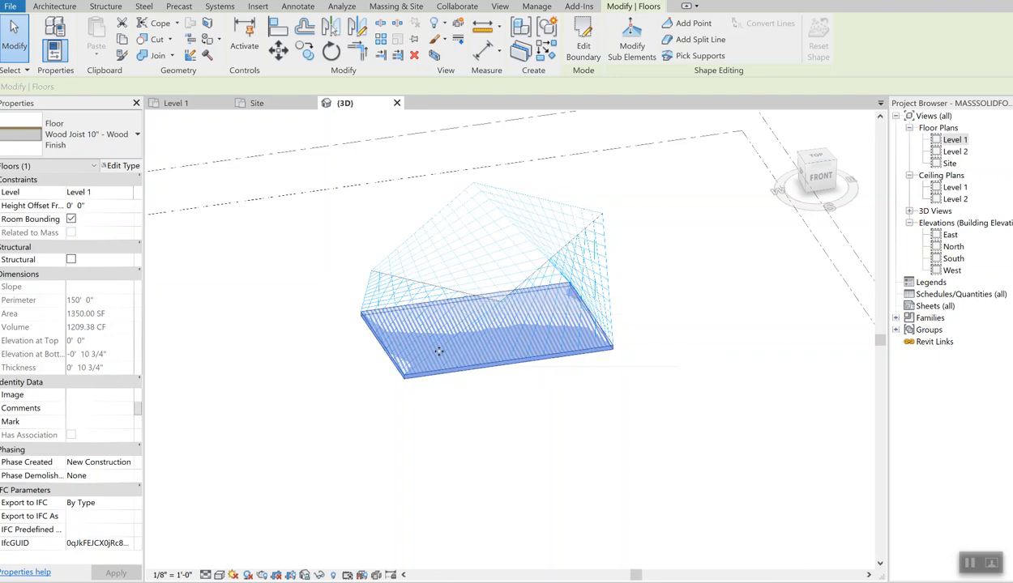
pyautogui.scroll(2, 428, 350)
pyautogui.scroll(1, 431, 354)
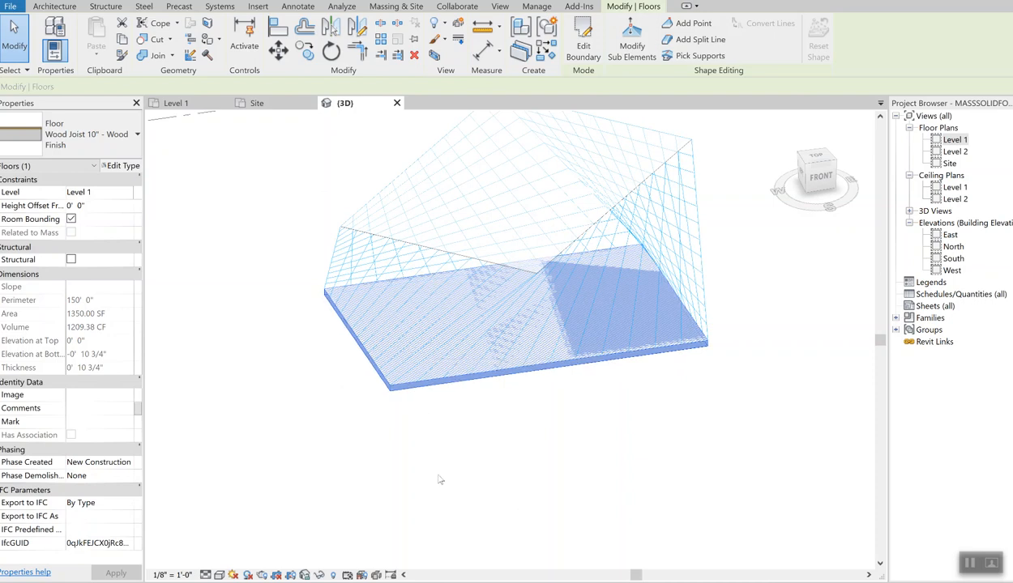
pyautogui.click(481, 439)
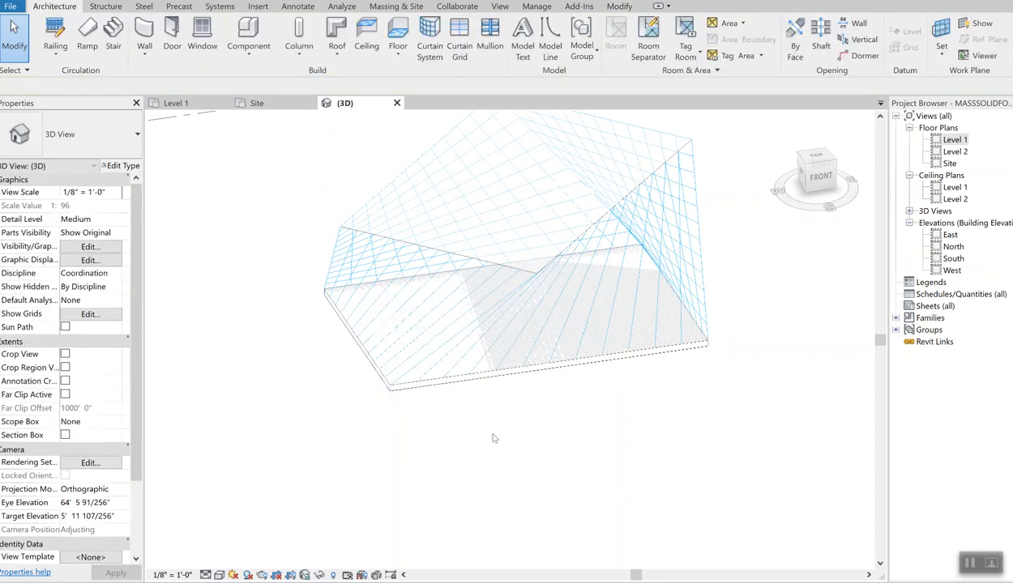
pyautogui.click(443, 386)
pyautogui.rightClick(433, 375)
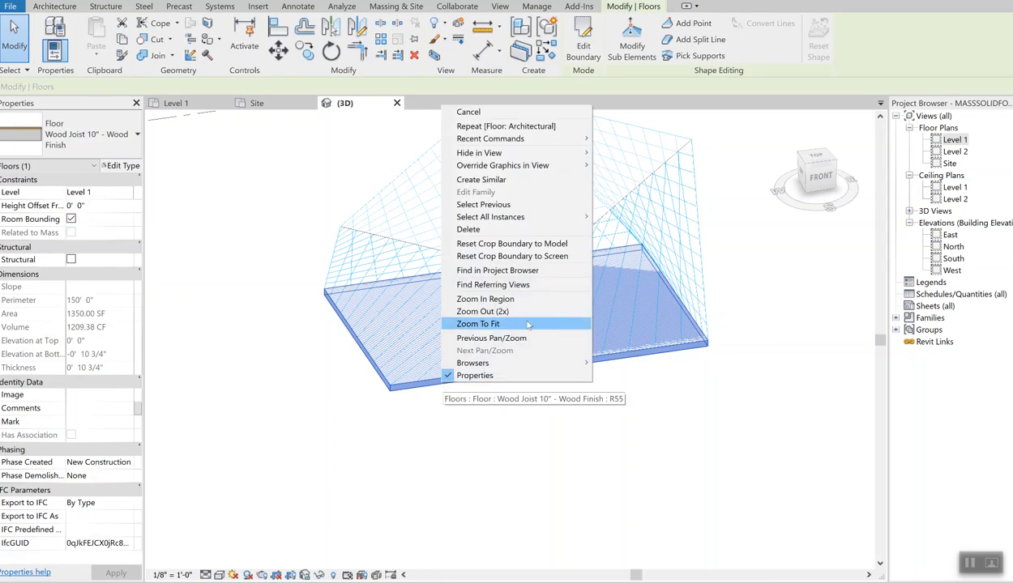
pyautogui.click(249, 176)
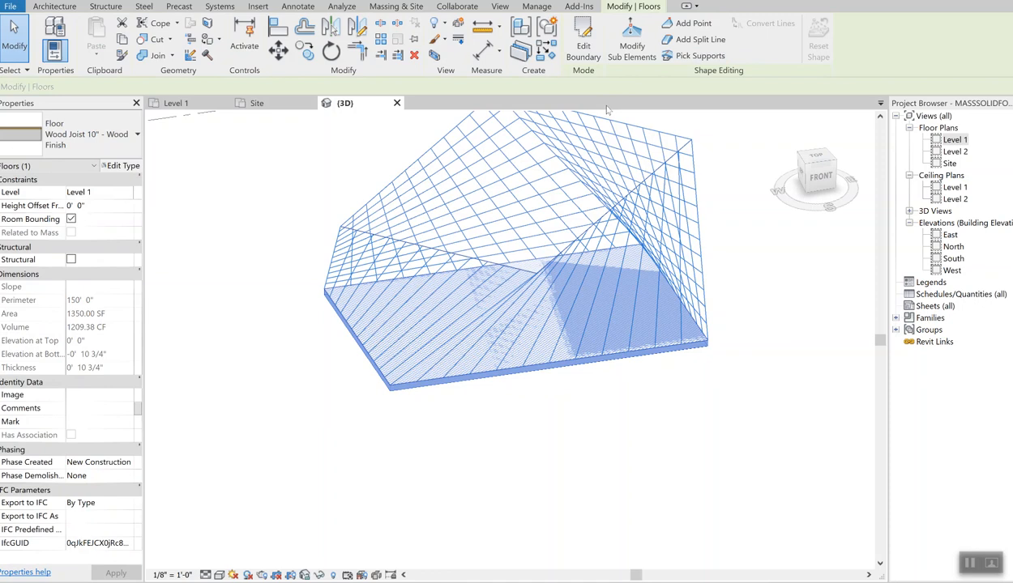
pyautogui.click(407, 312)
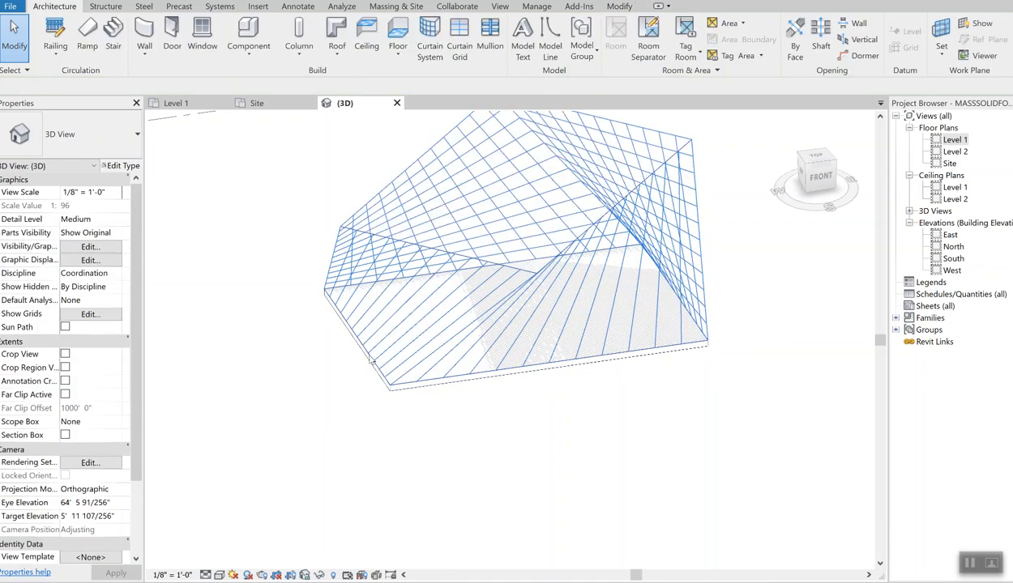
# Add a mass floor at Level 2 to the twisted mass, keeping the Level 1 mass floor.
pyautogui.click(418, 384)
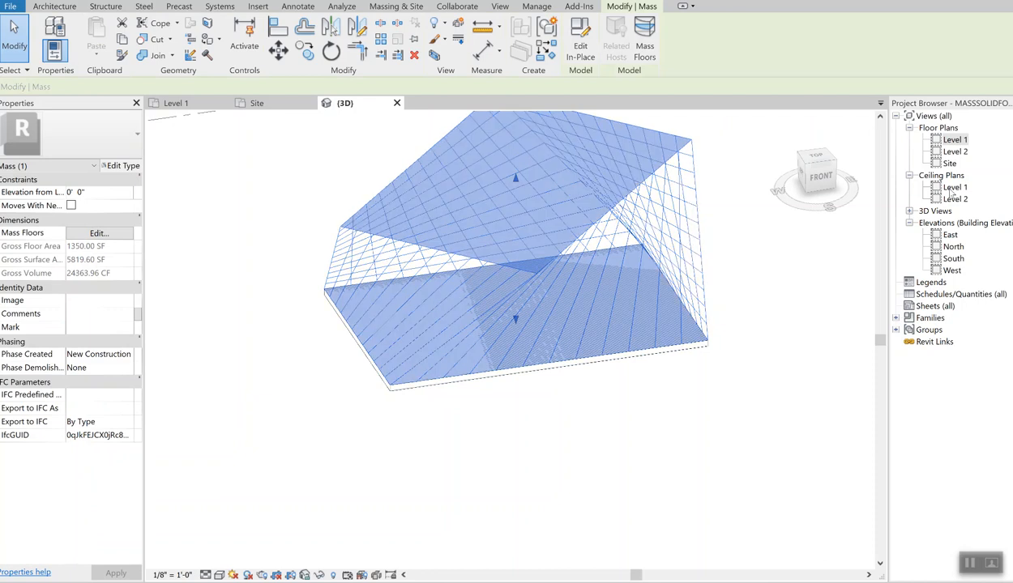
pyautogui.click(645, 48)
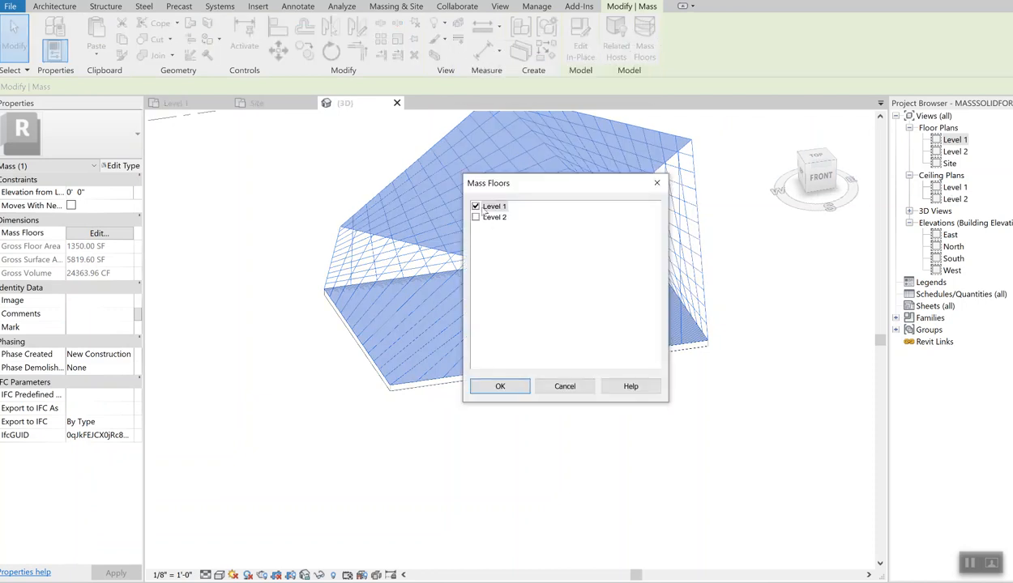
pyautogui.click(476, 217)
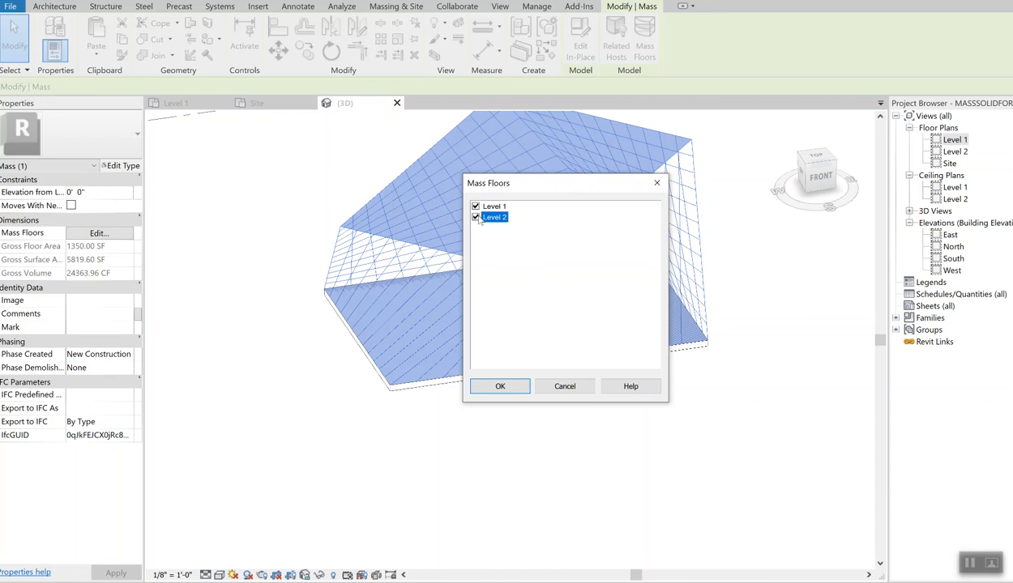
pyautogui.click(494, 384)
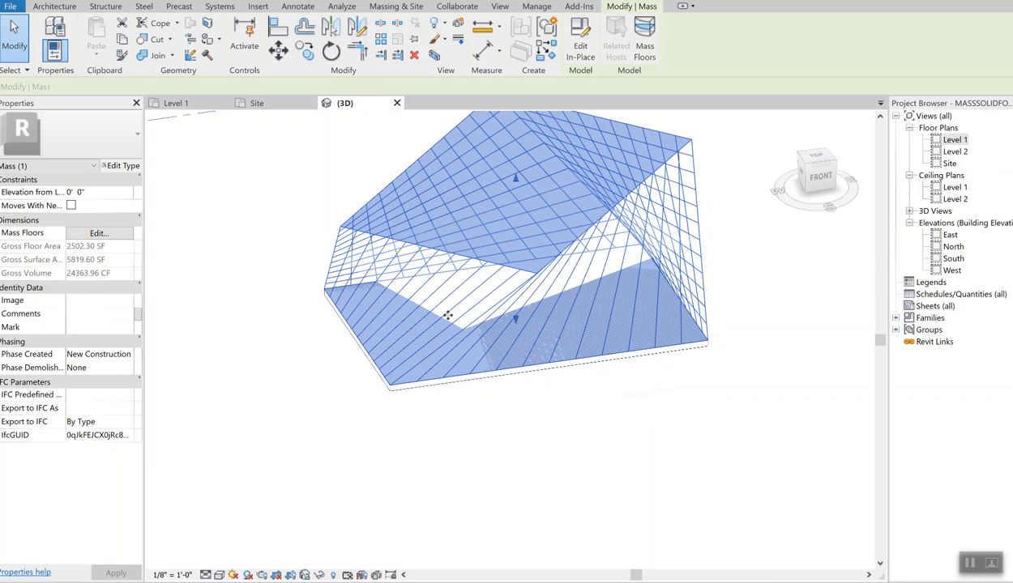
# Select the Level 2 floor plan and start sketching the boundary of a new architectural floor, keeping the sketch open.
pyautogui.scroll(2, 471, 354)
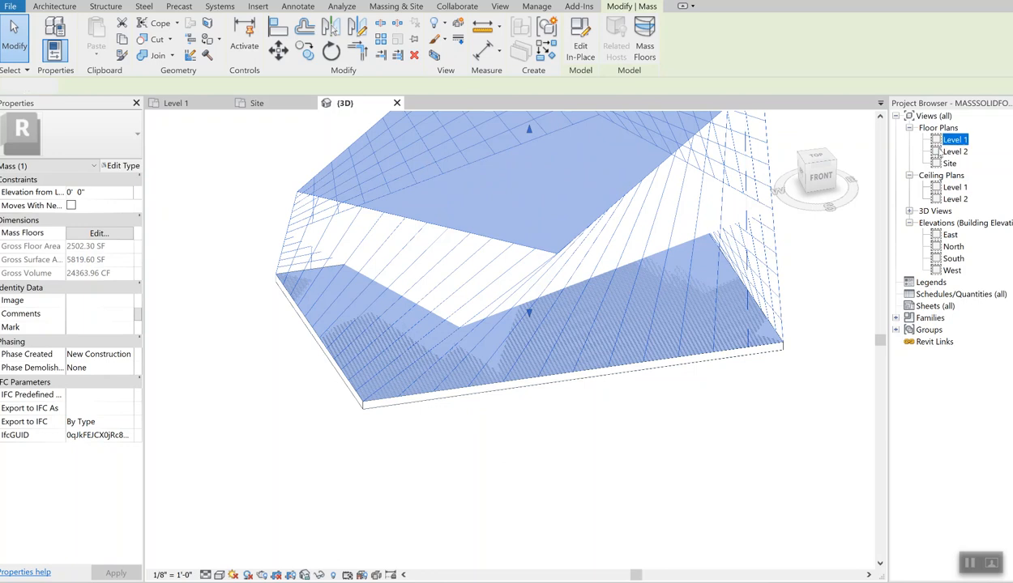
pyautogui.click(940, 152)
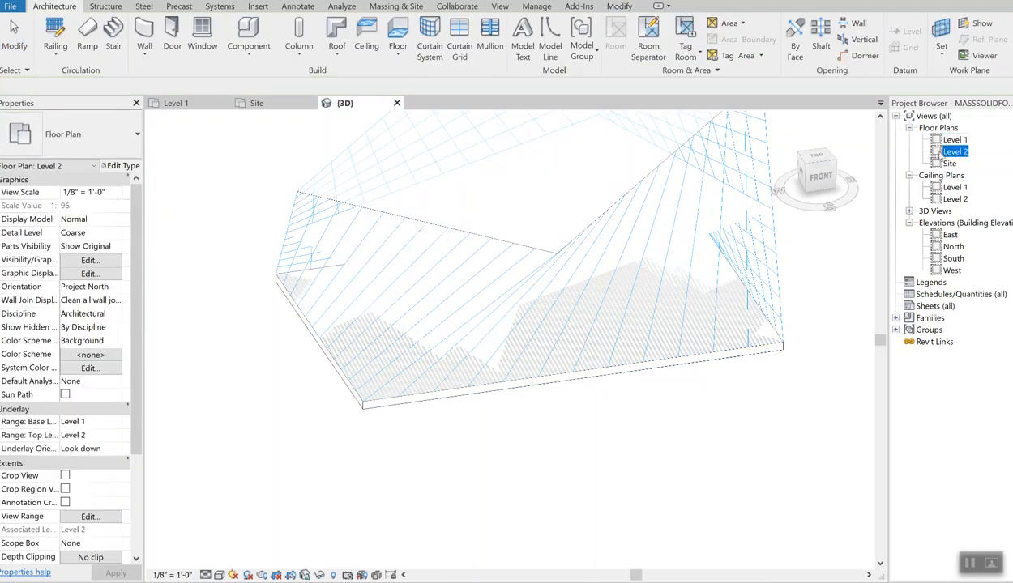
pyautogui.click(933, 151)
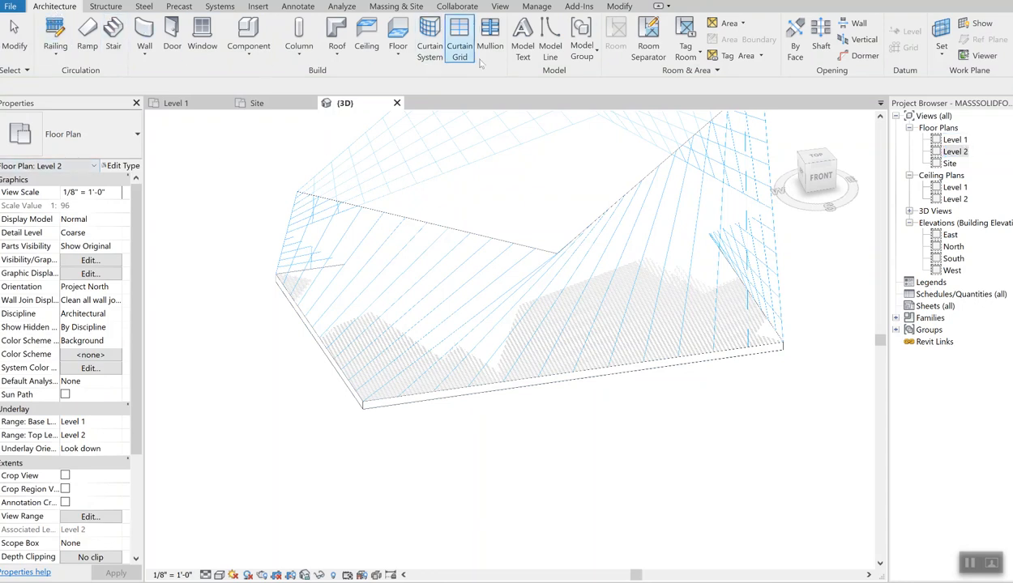
pyautogui.click(398, 50)
pyautogui.click(362, 77)
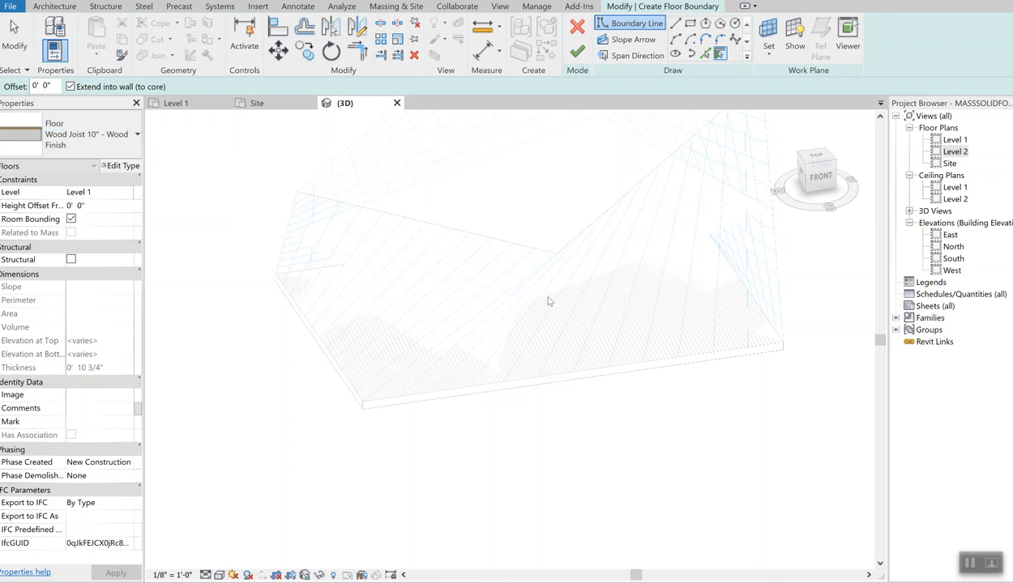
pyautogui.click(577, 51)
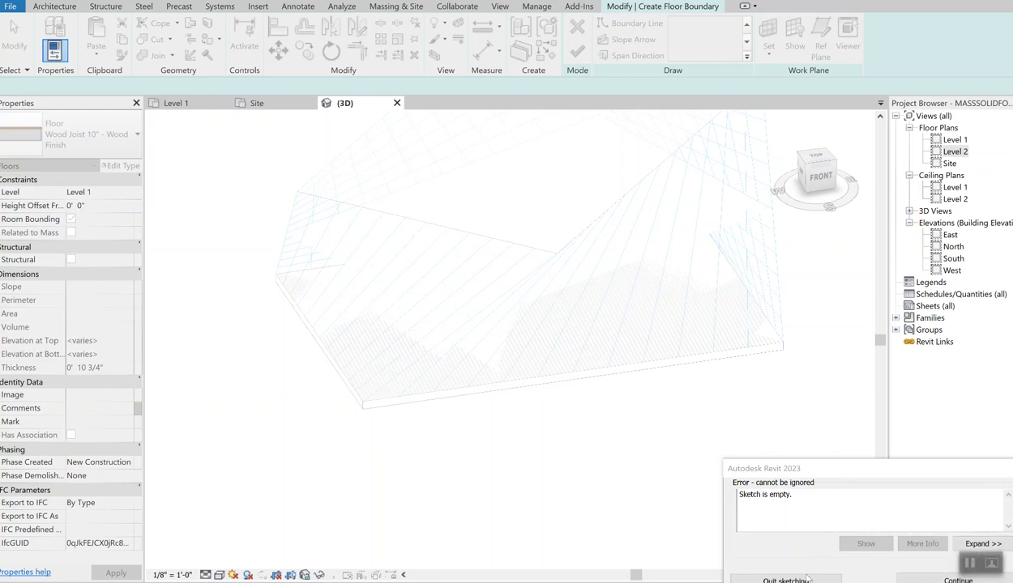
pyautogui.click(957, 580)
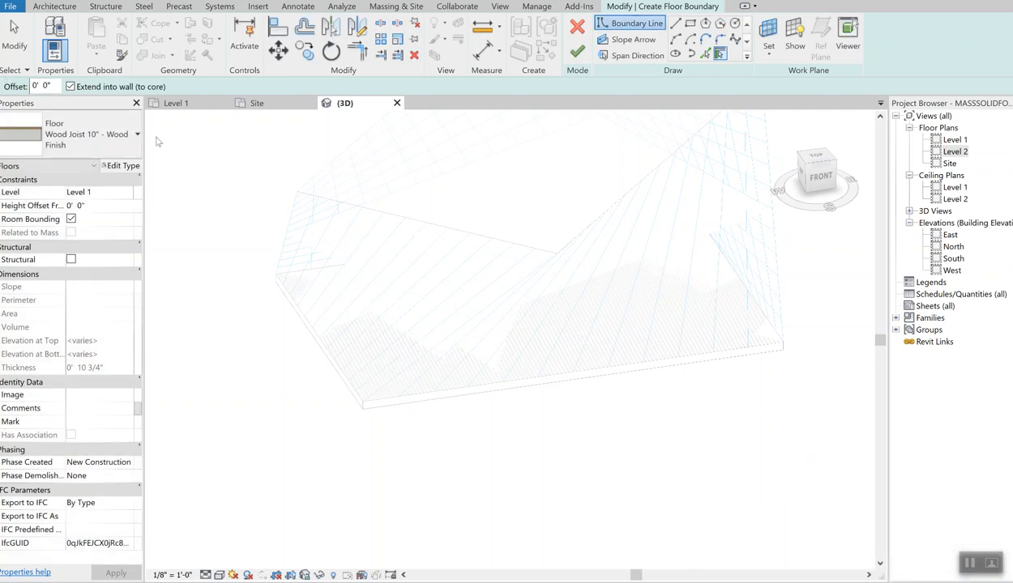
# Sketch three straight floor boundary lines in top view, two of 45' and one of 30', along the edges of the mass's twisted top.
pyautogui.click(690, 23)
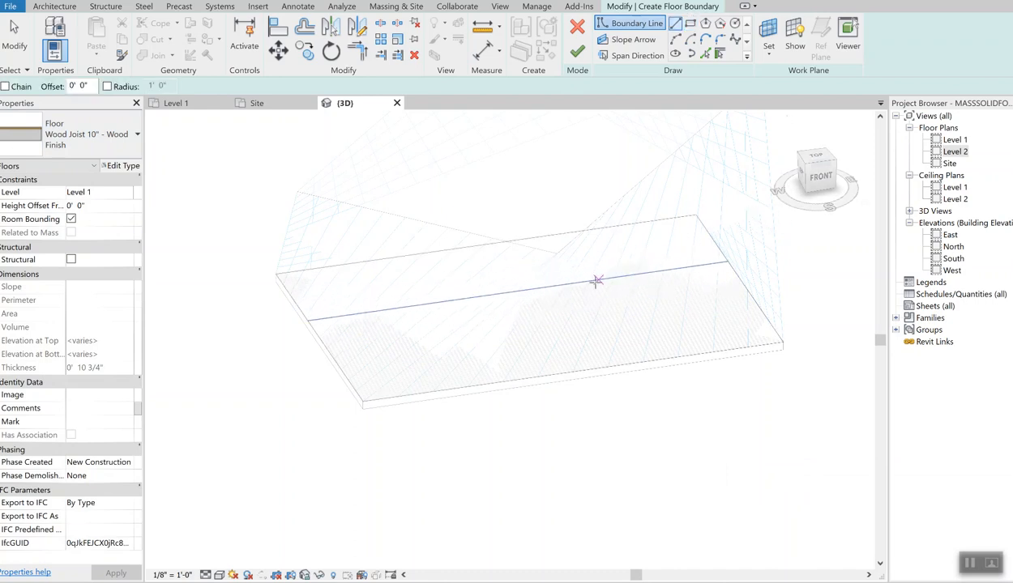
pyautogui.click(817, 159)
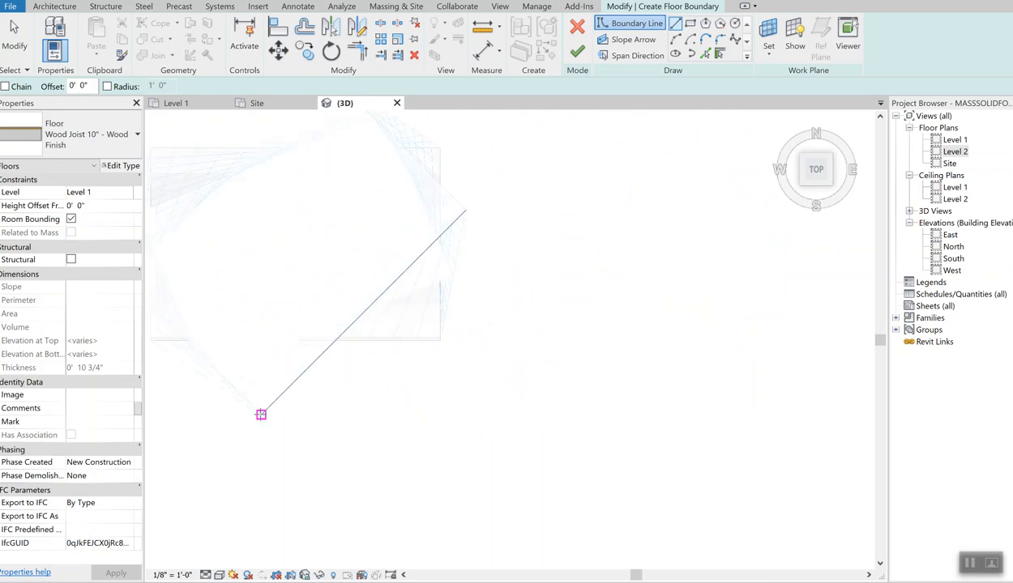
pyautogui.click(260, 415)
pyautogui.moveTo(496, 217); pyautogui.dragTo(814, 317, button='middle')
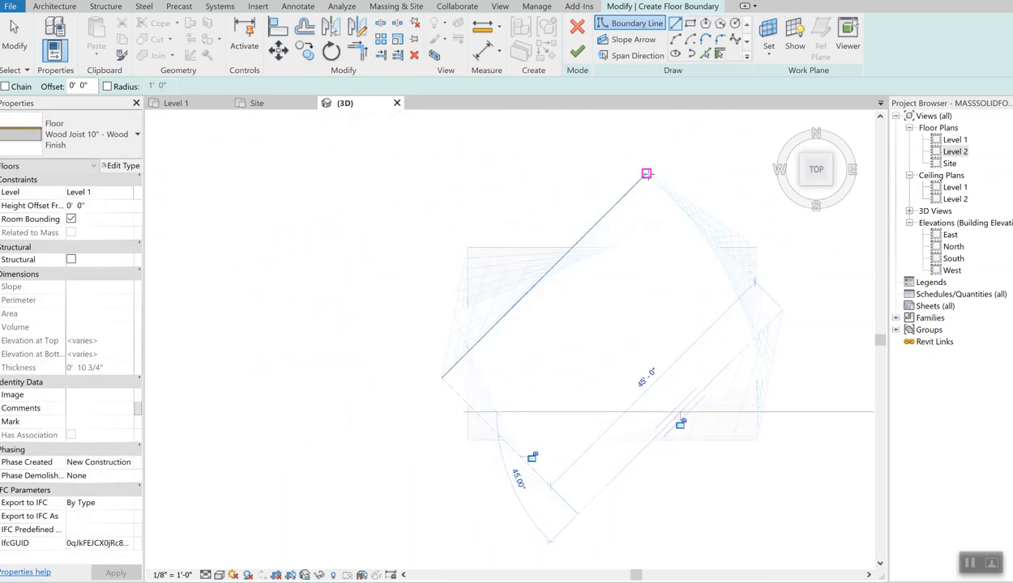
pyautogui.click(646, 173)
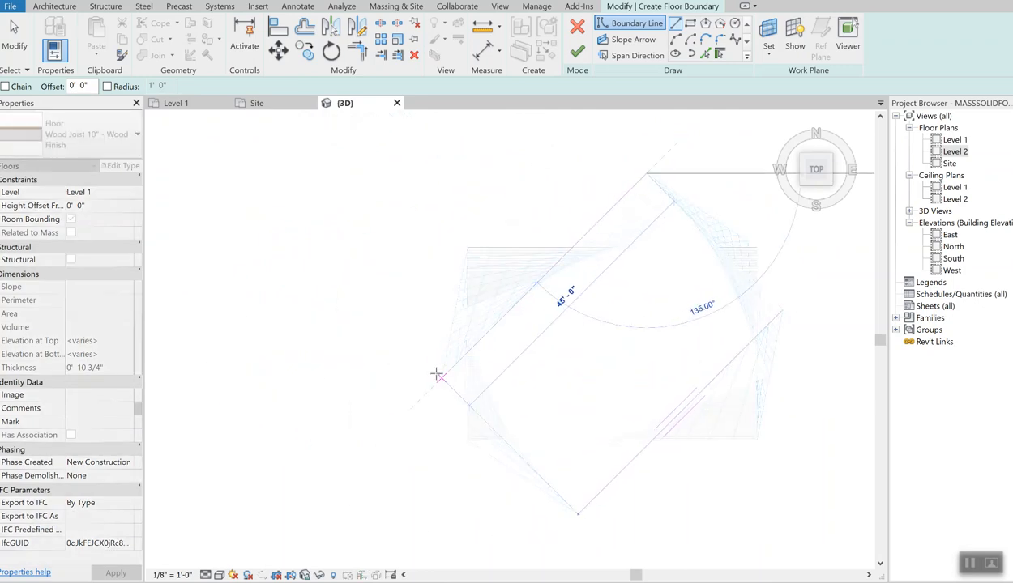
pyautogui.click(442, 378)
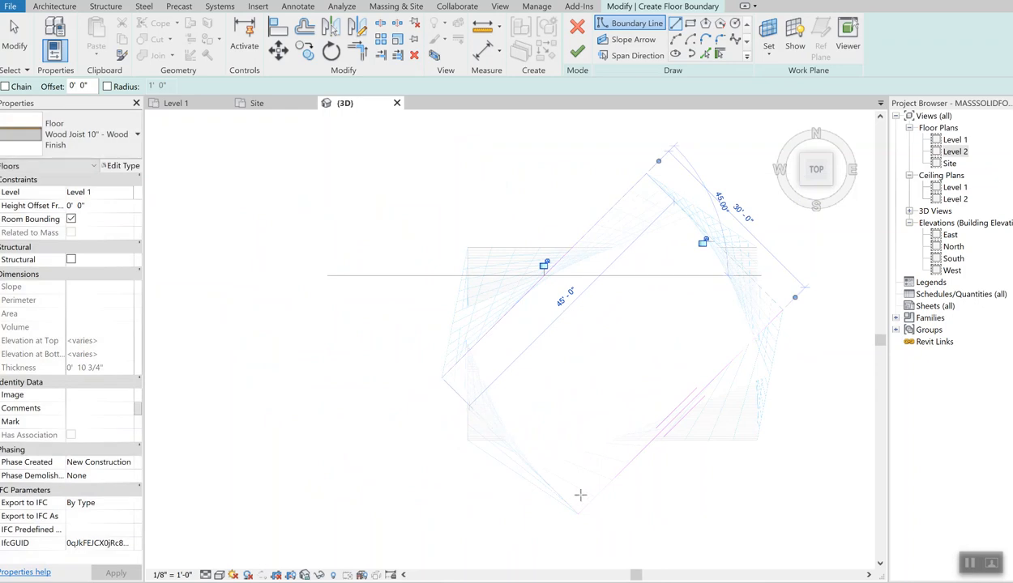
pyautogui.click(578, 511)
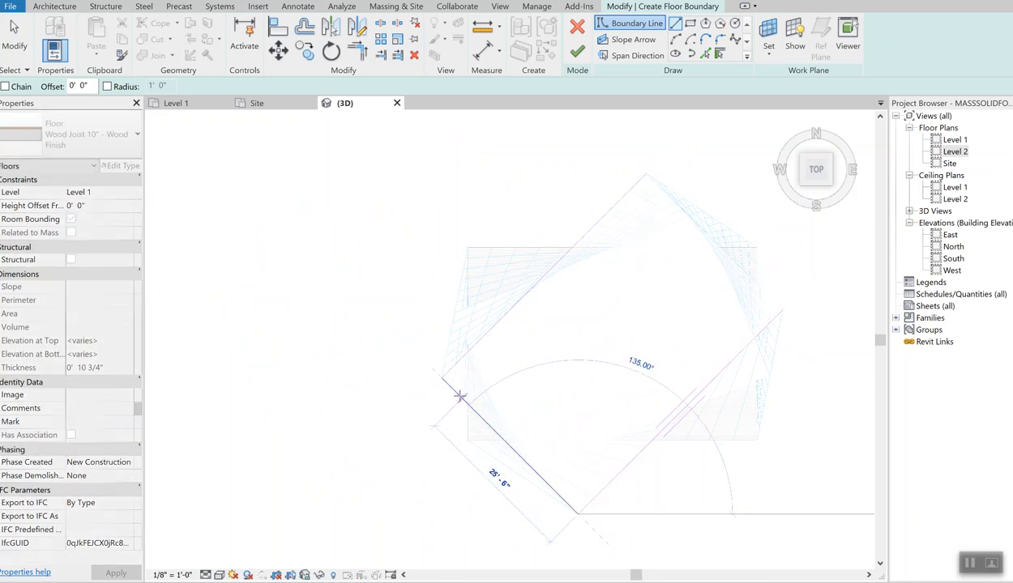
pyautogui.click(441, 378)
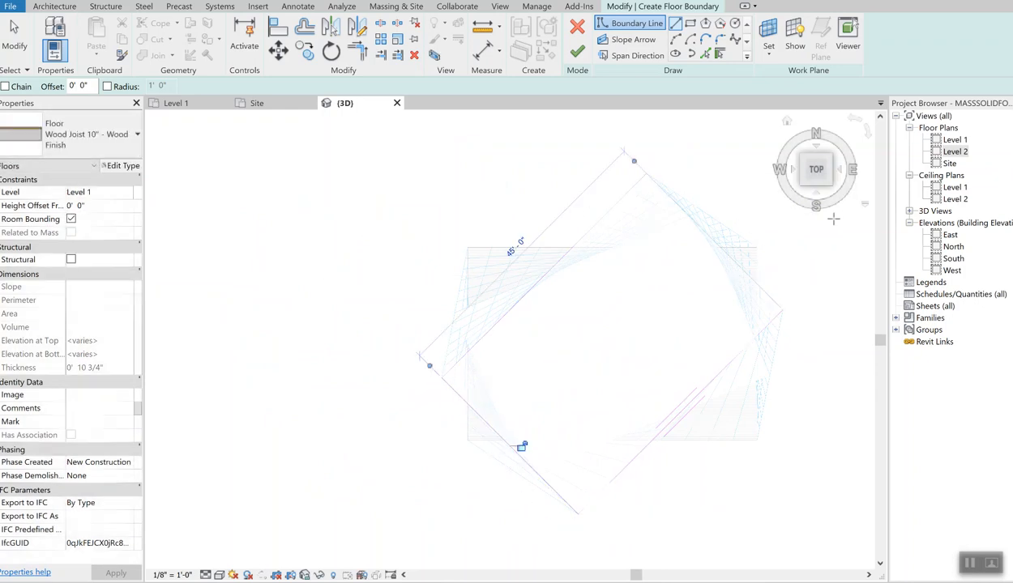
# Close the boundary with a fourth line between the two open corners and finish the floor.
pyautogui.moveTo(801, 162); pyautogui.dragTo(729, 199)
pyautogui.keyDown('shift'); pyautogui.moveTo(678, 235); pyautogui.dragTo(547, 145, button='middle'); pyautogui.keyUp('shift')
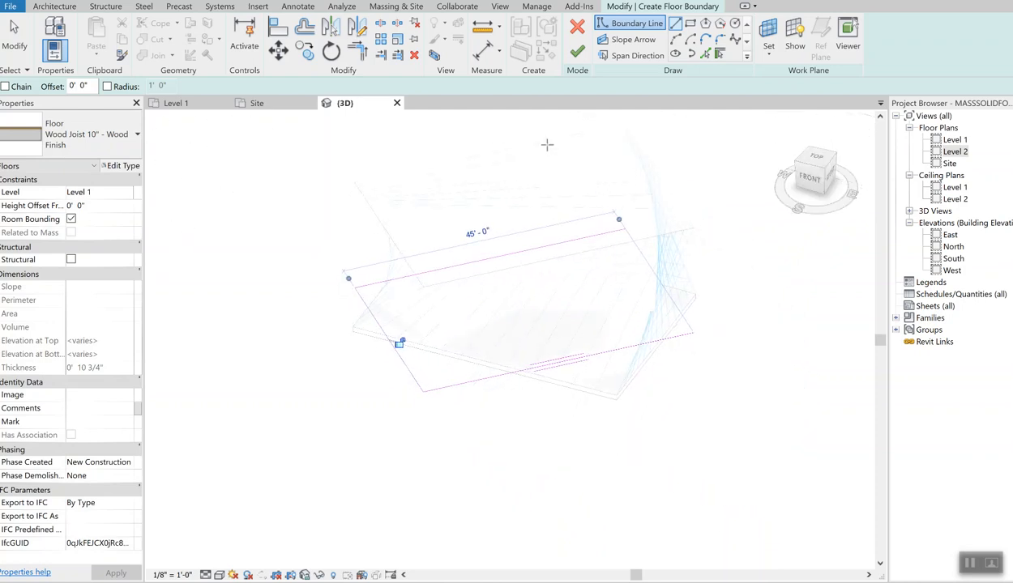
pyautogui.click(577, 52)
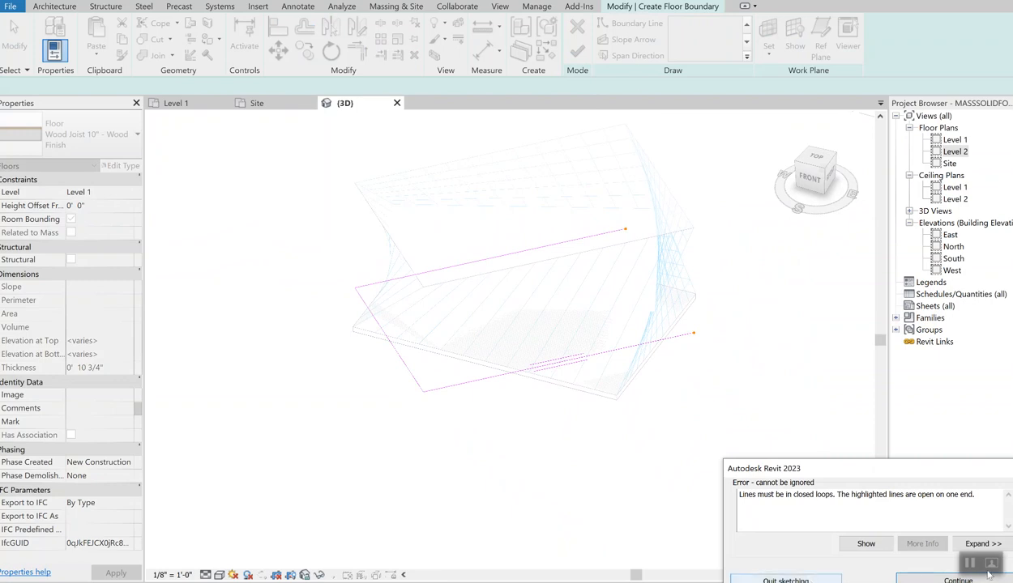
pyautogui.click(932, 579)
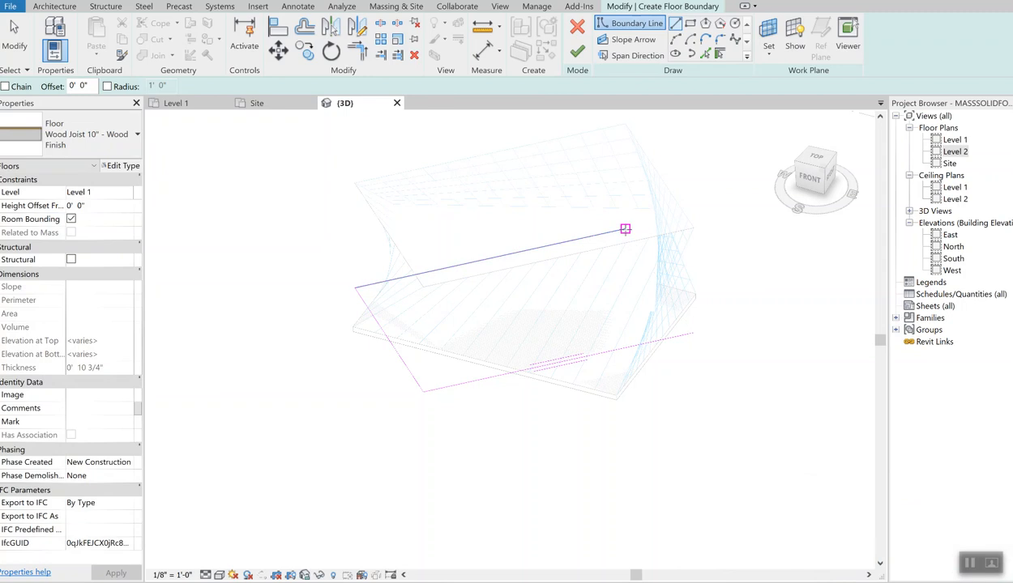
pyautogui.click(627, 234)
pyautogui.click(694, 332)
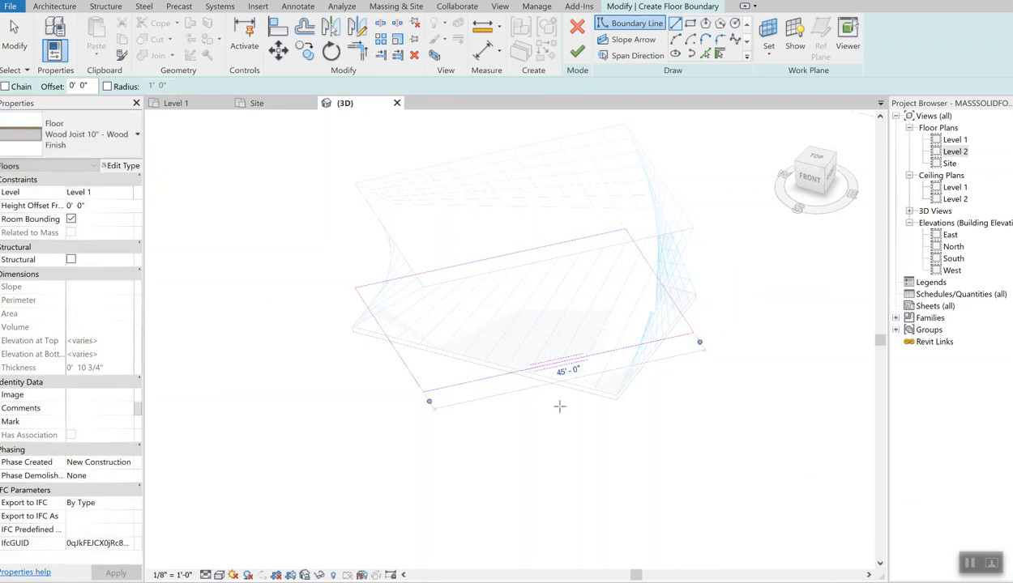
pyautogui.click(577, 51)
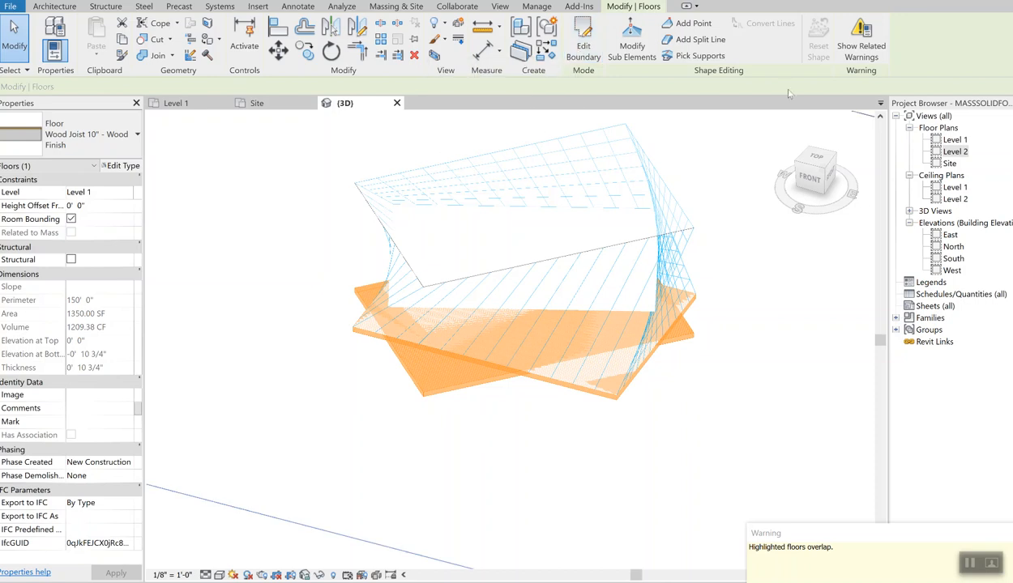
# Move the new rotated floor freehand toward the twisted mass's outline, first from the front and then in top view.
pyautogui.moveTo(811, 178)
pyautogui.mouseDown()
pyautogui.moveTo(780, 137)
pyautogui.moveTo(791, 154)
pyautogui.moveTo(864, 187)
pyautogui.moveTo(814, 176)
pyautogui.mouseUp()
pyautogui.moveTo(486, 384); pyautogui.dragTo(481, 303)
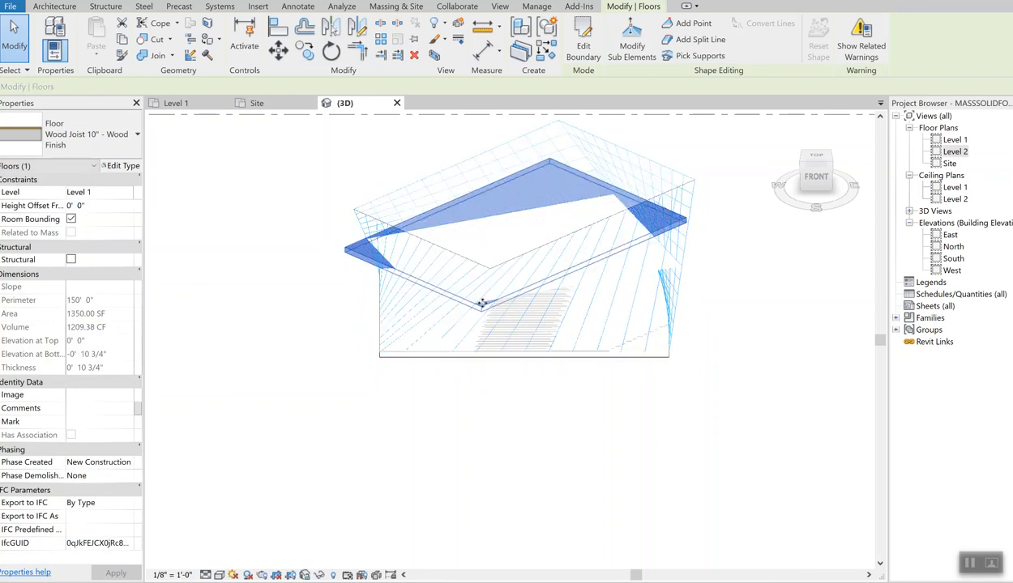
pyautogui.moveTo(667, 221); pyautogui.dragTo(662, 264)
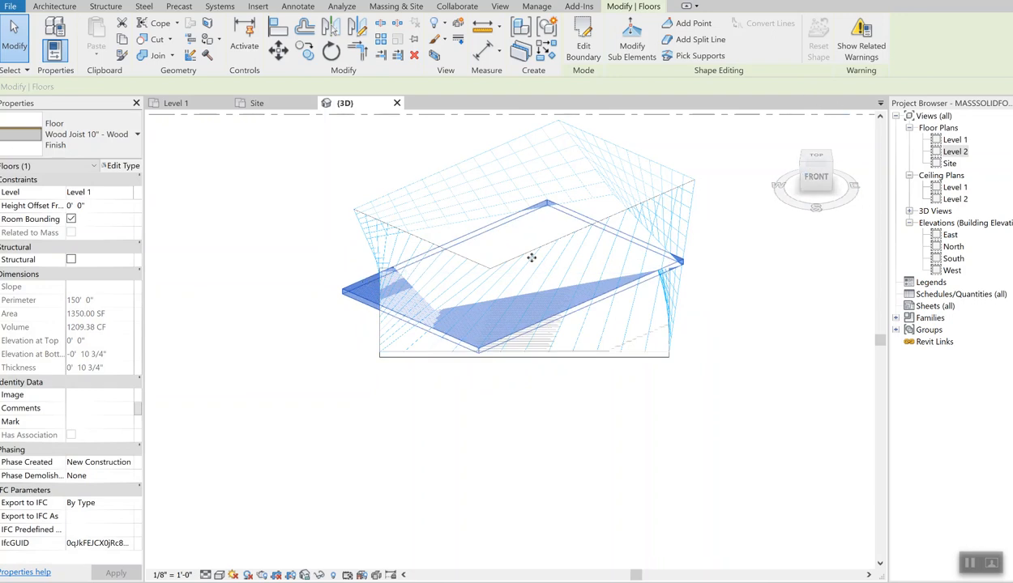
pyautogui.moveTo(510, 219); pyautogui.dragTo(712, 203)
pyautogui.click(820, 158)
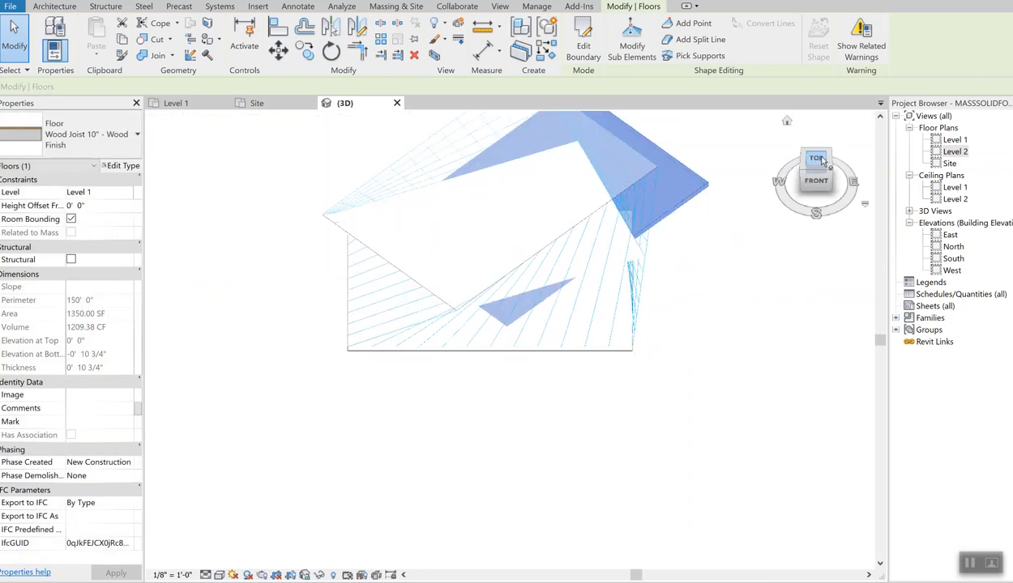
pyautogui.moveTo(523, 232); pyautogui.dragTo(559, 186)
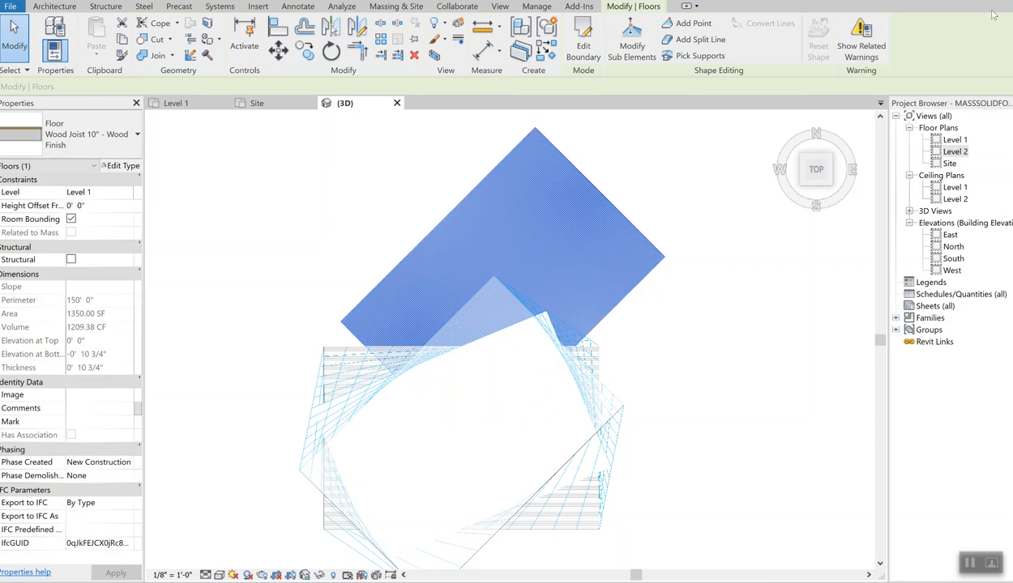
pyautogui.moveTo(511, 210); pyautogui.dragTo(515, 387)
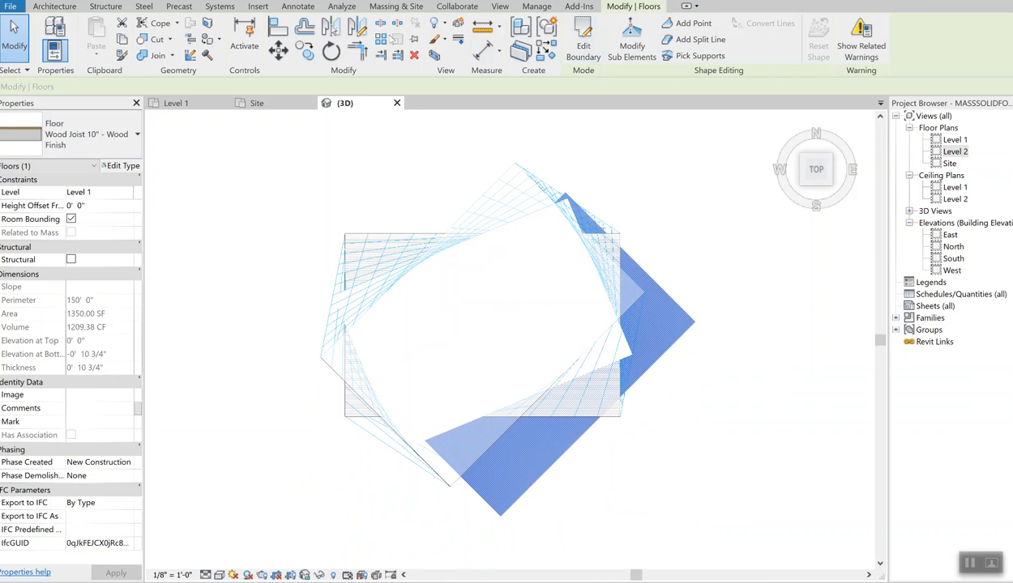
# Rotate the new floor clockwise about its center and move it northwest so its east corner meets the mass's northern corner.
pyautogui.click(328, 50)
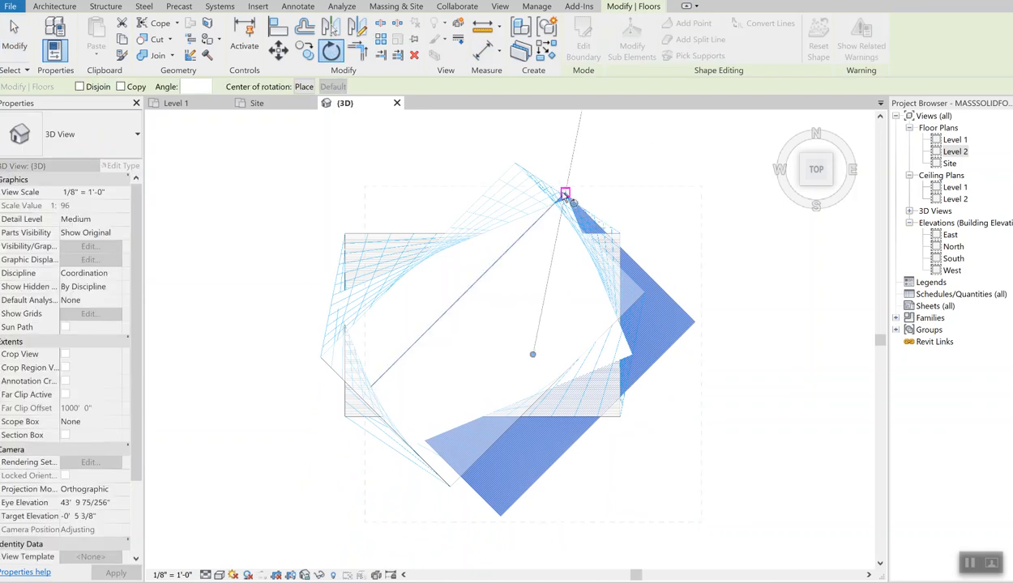
pyautogui.click(565, 196)
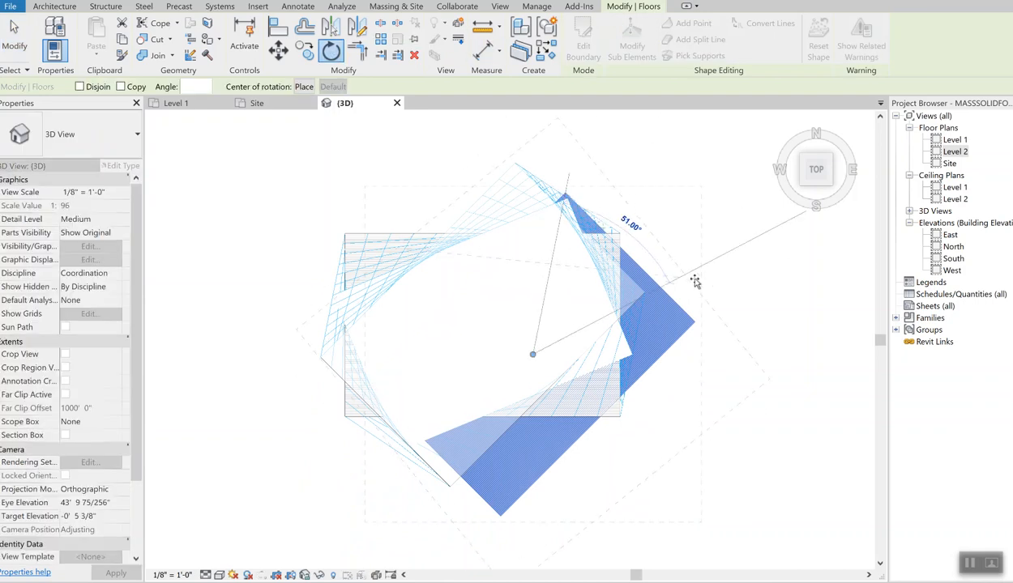
pyautogui.click(694, 322)
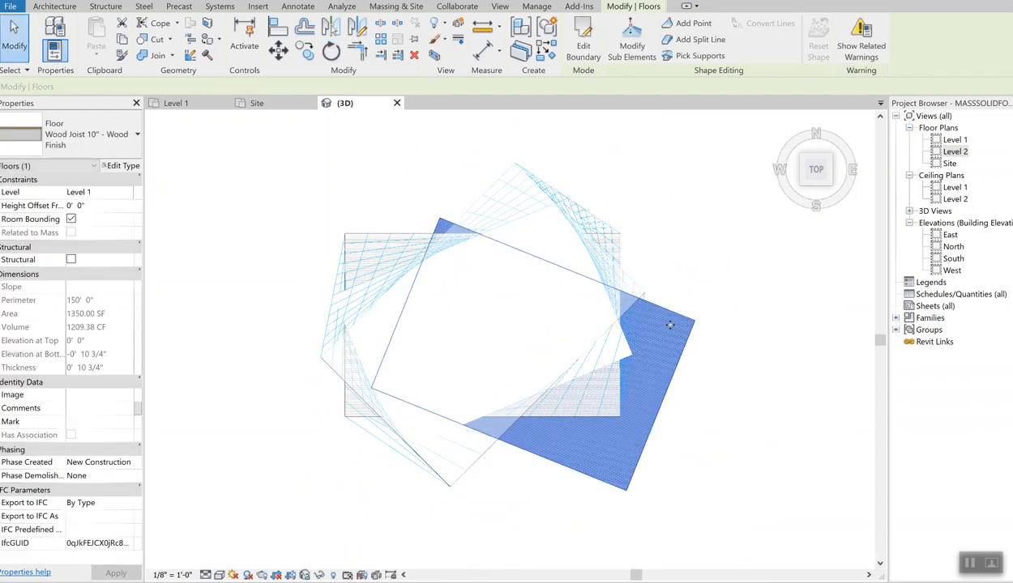
pyautogui.moveTo(670, 328); pyautogui.dragTo(674, 194)
pyautogui.moveTo(544, 158); pyautogui.dragTo(583, 213, button='middle')
pyautogui.moveTo(642, 212); pyautogui.dragTo(414, 170)
pyautogui.moveTo(413, 175); pyautogui.dragTo(409, 215, button='middle')
pyautogui.scroll(-1, 409, 215)
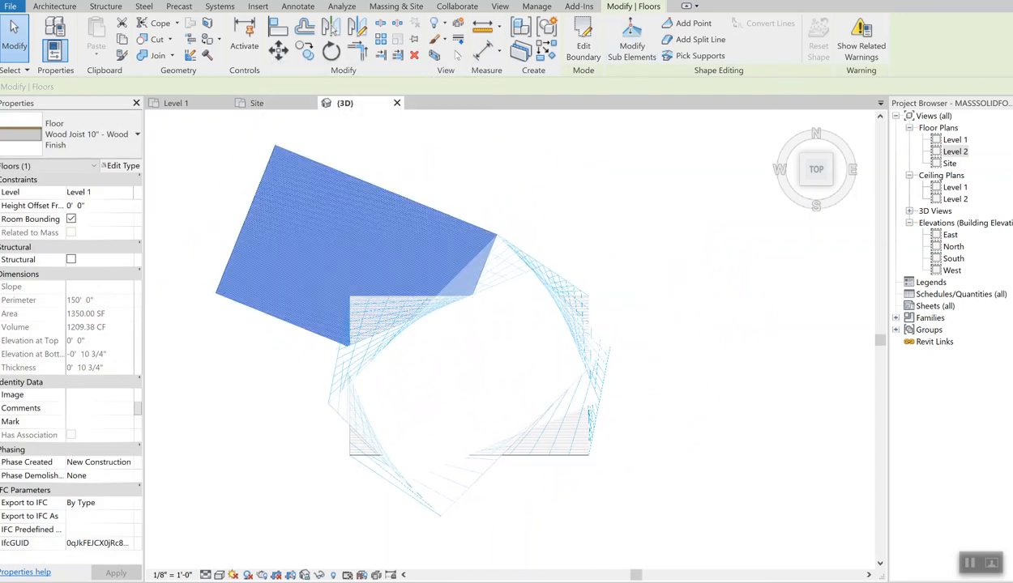
# Rotate the floor counterclockwise about its center and move it back over the twisted mass.
pyautogui.click(332, 54)
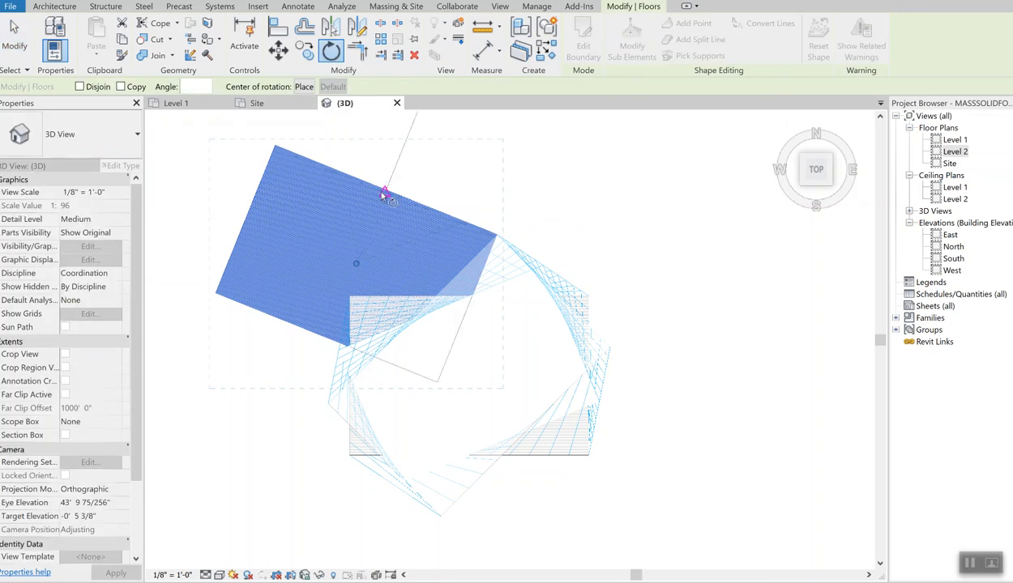
pyautogui.click(246, 232)
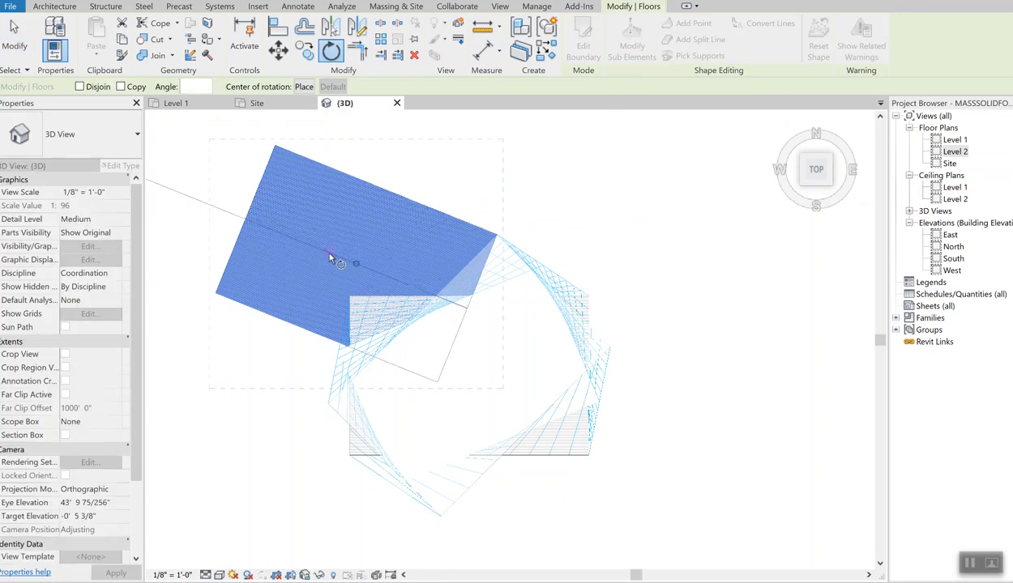
pyautogui.click(321, 248)
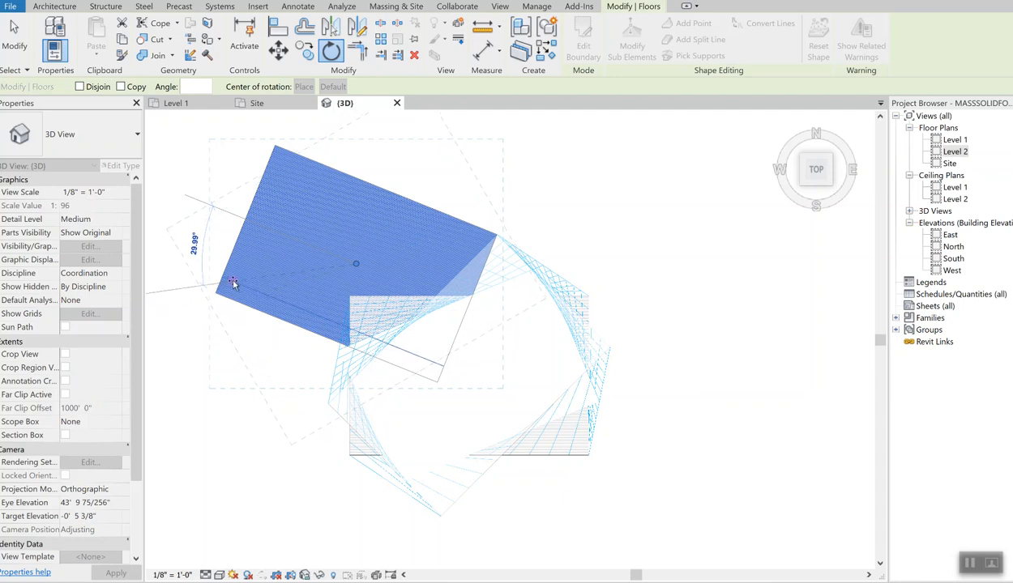
pyautogui.click(240, 288)
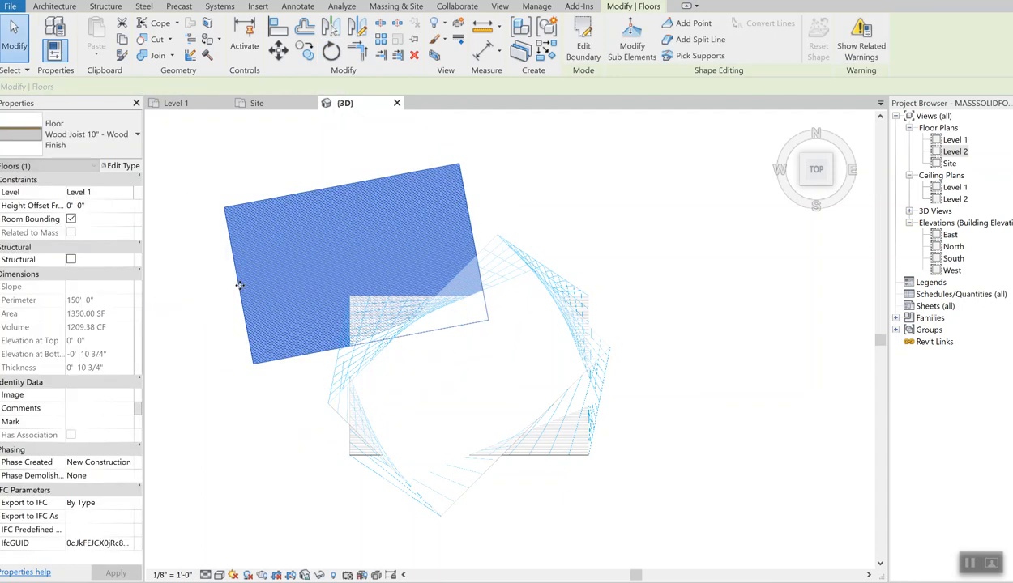
pyautogui.moveTo(316, 232); pyautogui.dragTo(419, 309)
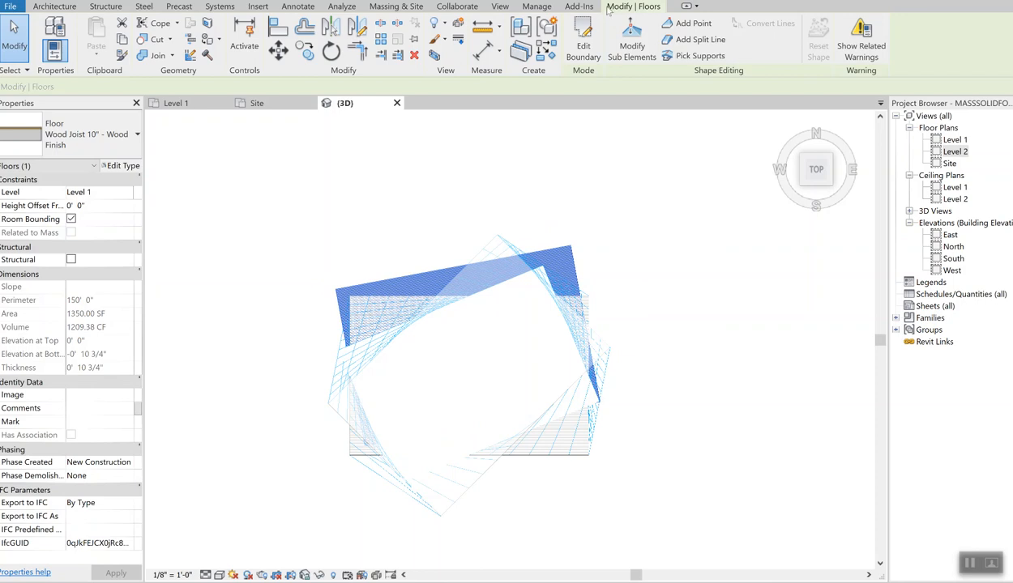
# Rotate the floor another 22° counterclockwise about its center and move its northern corner to the mass's northern corner.
pyautogui.click(332, 50)
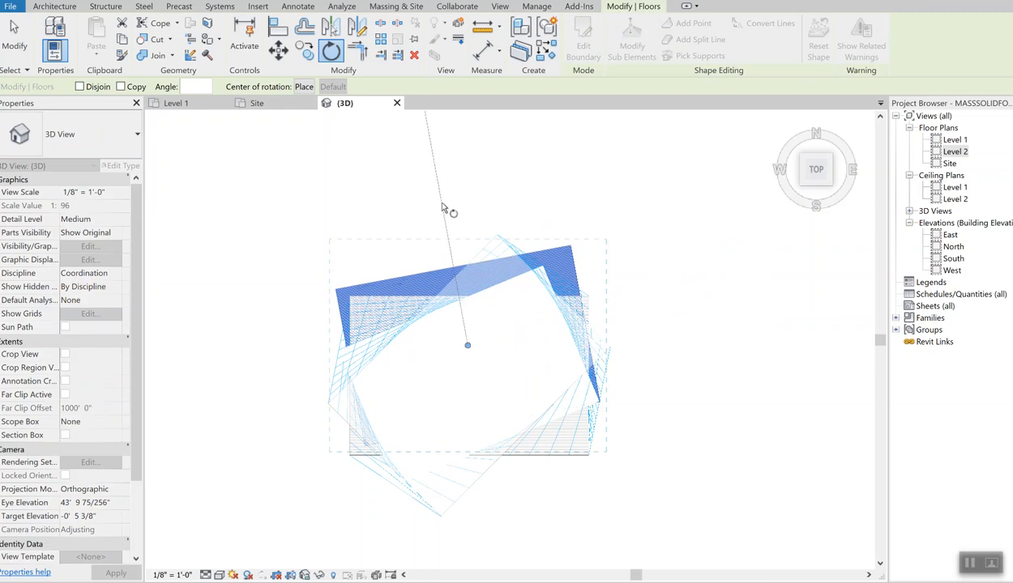
pyautogui.click(441, 206)
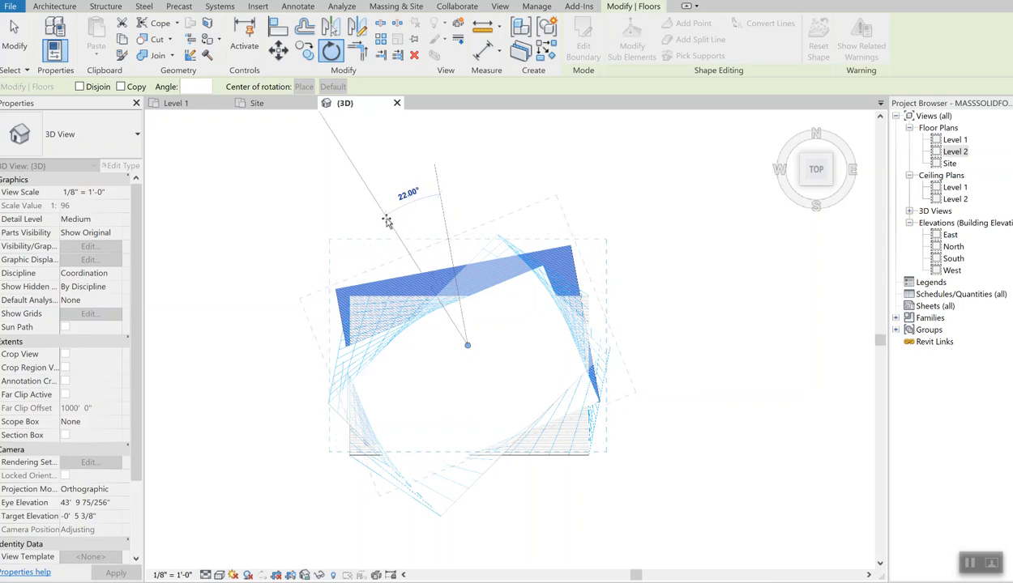
pyautogui.click(386, 218)
pyautogui.moveTo(518, 225); pyautogui.dragTo(498, 243)
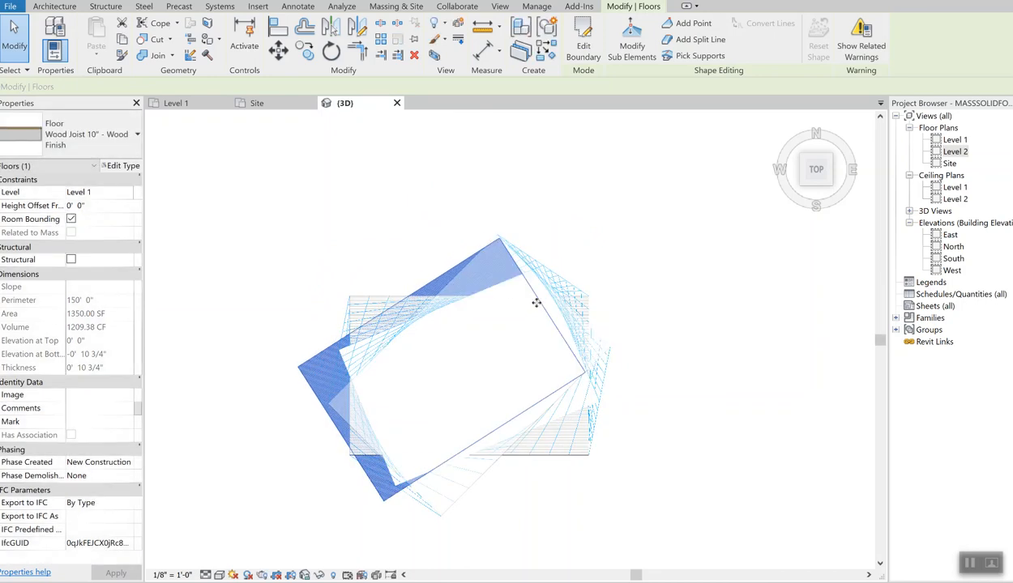
# Shrink the rotated floor to fit within the twisted mass and set its height offset above Level 1.
pyautogui.moveTo(297, 363); pyautogui.dragTo(311, 367)
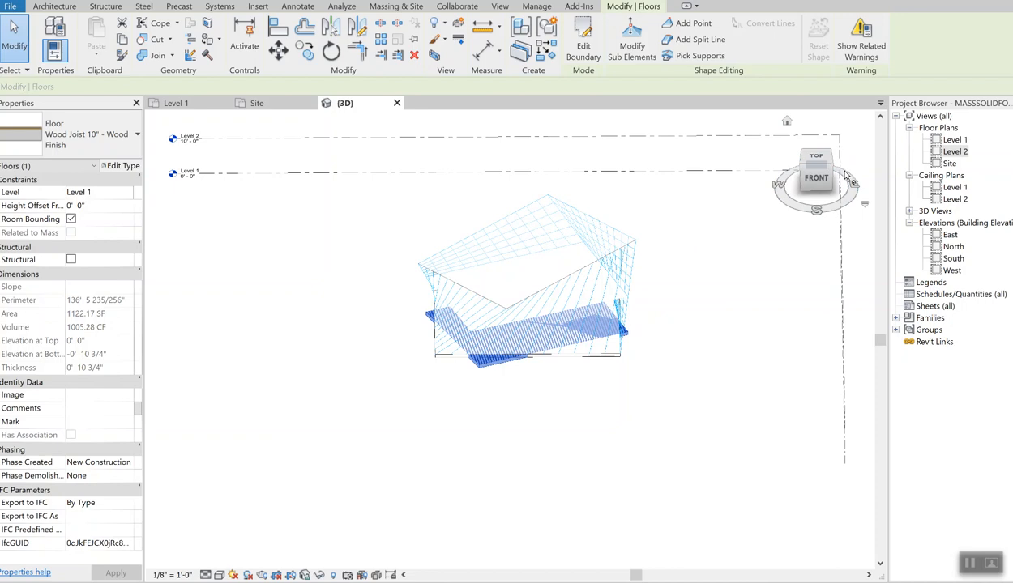
pyautogui.click(955, 152)
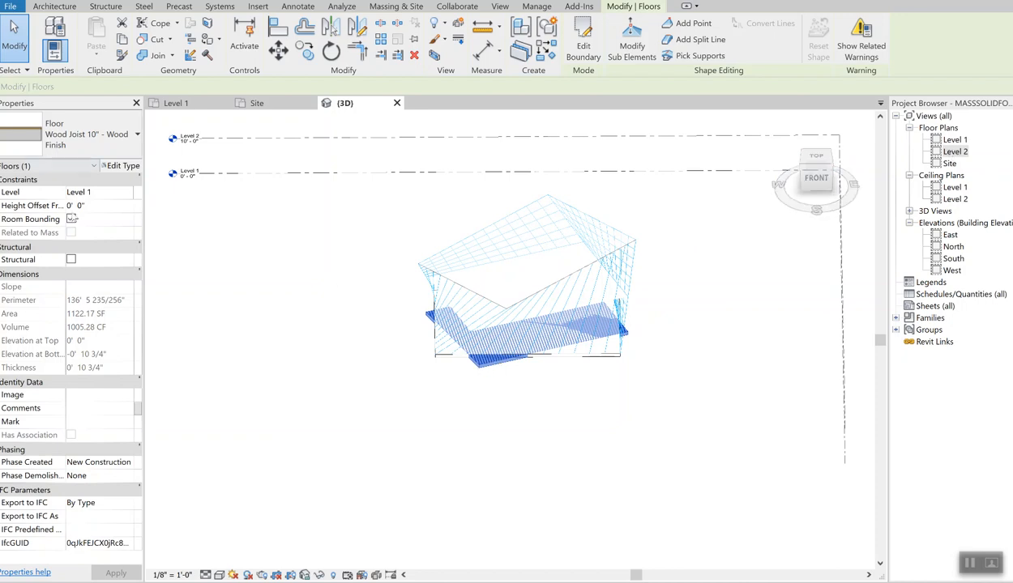
pyautogui.click(95, 210)
pyautogui.press('Return')
pyautogui.click(99, 208)
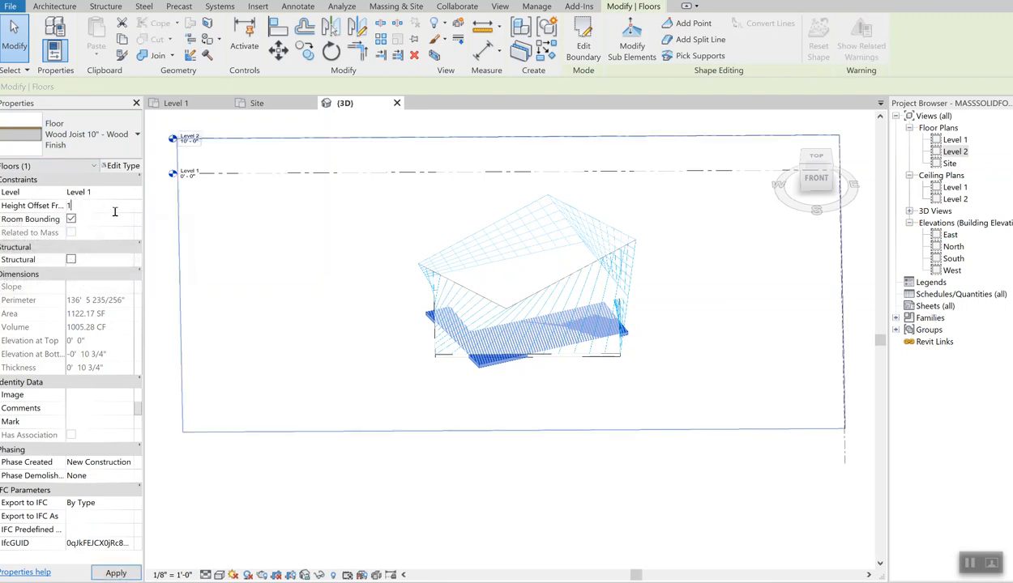
pyautogui.click(583, 46)
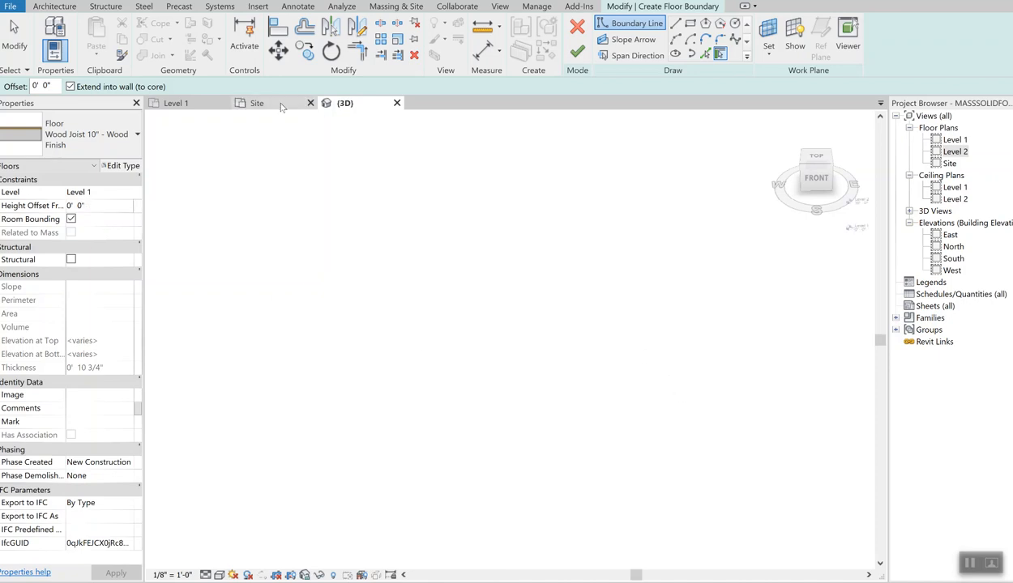
pyautogui.click(257, 103)
pyautogui.click(219, 109)
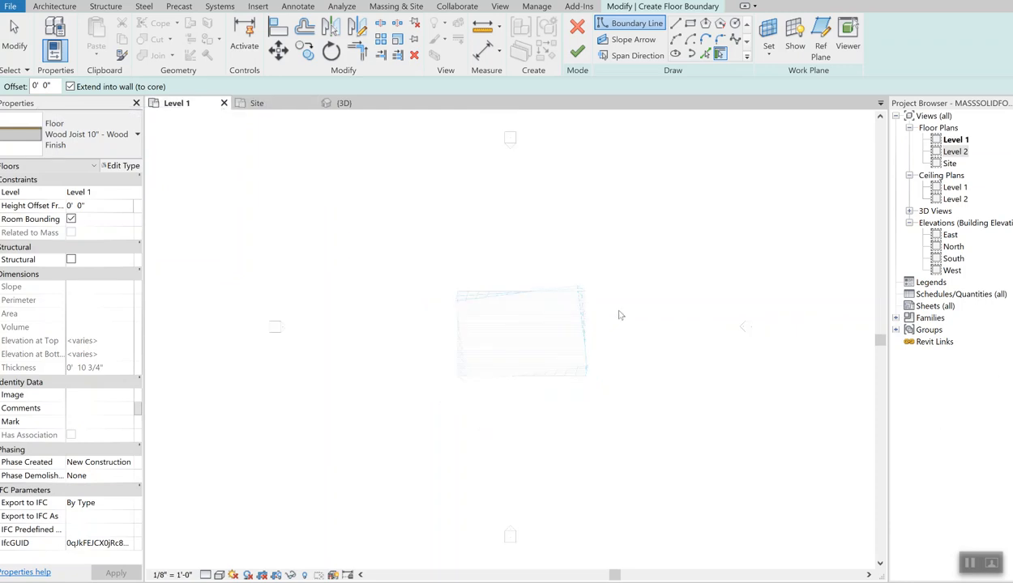
pyautogui.click(338, 104)
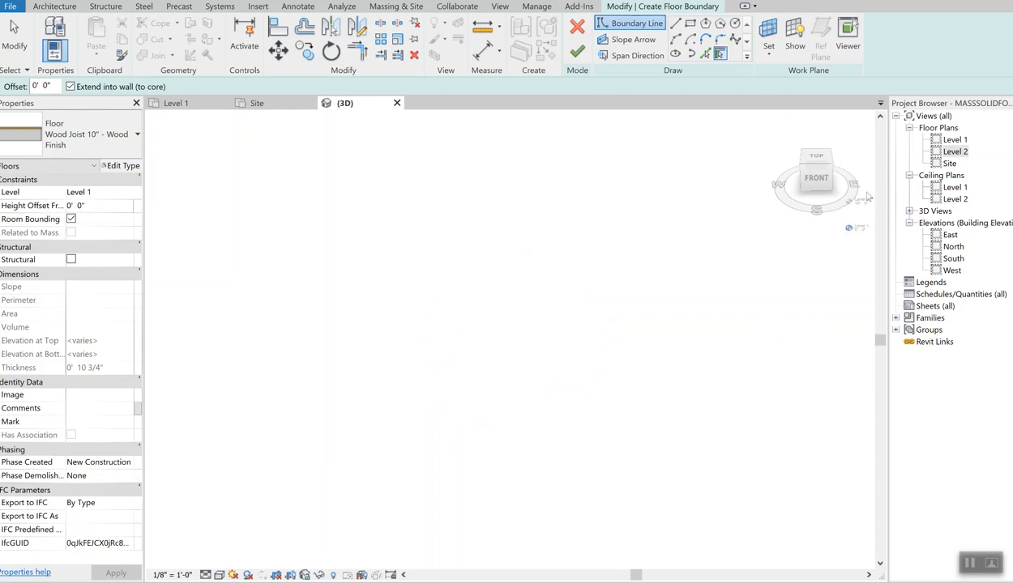
pyautogui.moveTo(810, 191); pyautogui.dragTo(850, 215)
pyautogui.scroll(-5, 475, 356)
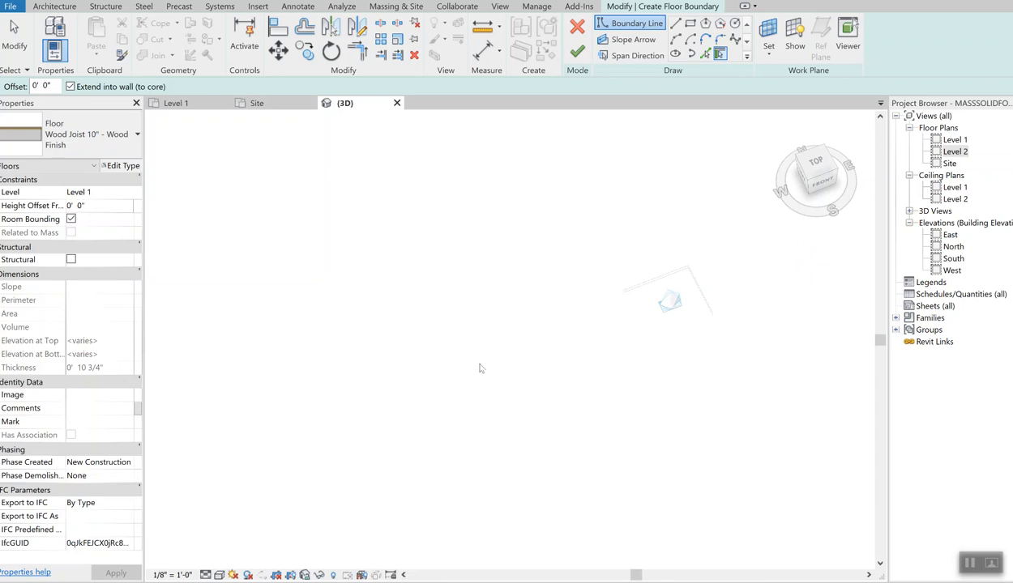
pyautogui.scroll(2, 628, 333)
pyautogui.scroll(5, 628, 332)
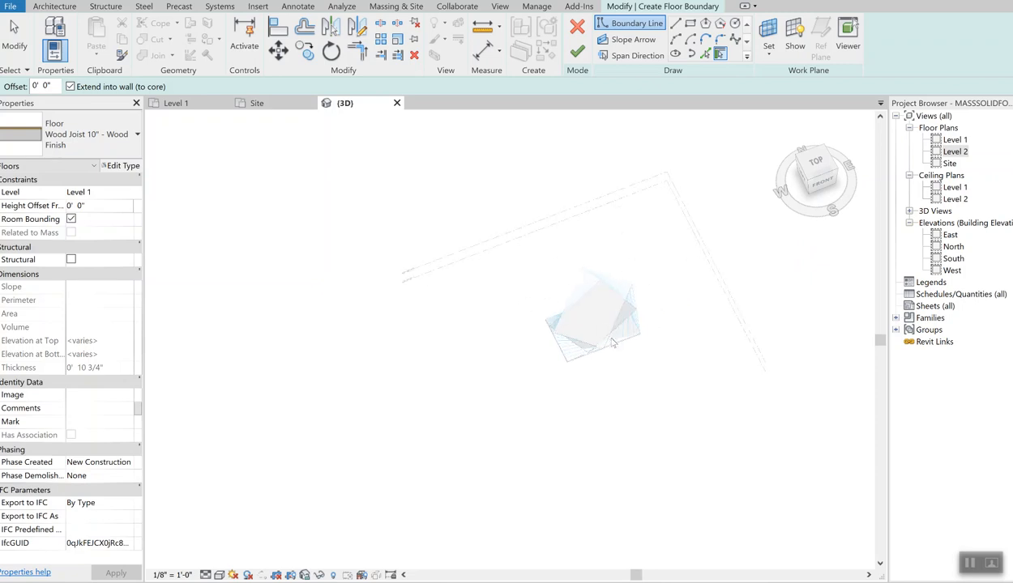
pyautogui.click(820, 181)
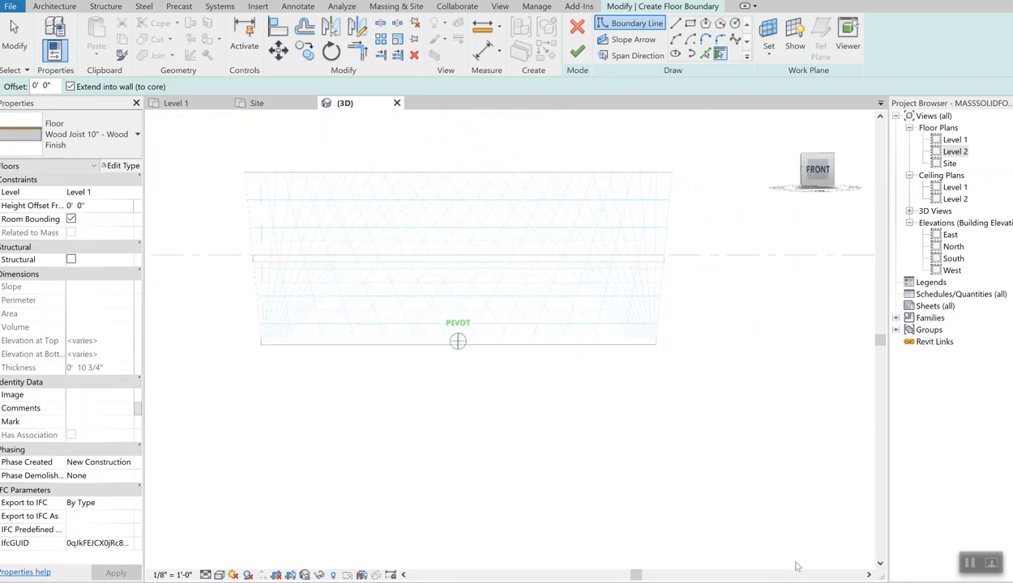
pyautogui.moveTo(810, 172)
pyautogui.mouseDown()
pyautogui.moveTo(733, 167)
pyautogui.moveTo(807, 299)
pyautogui.mouseUp()
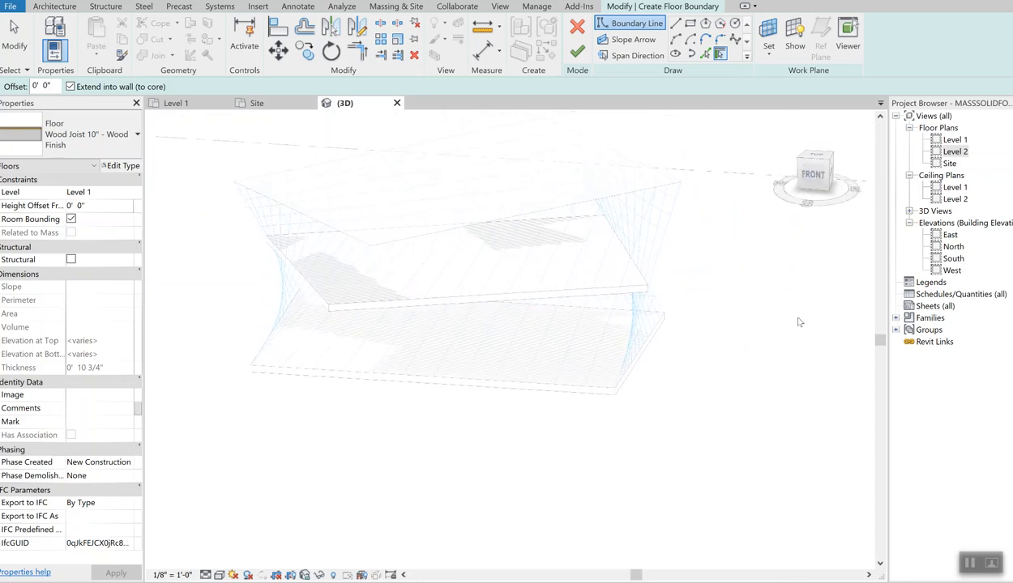
pyautogui.keyDown('shift'); pyautogui.moveTo(608, 330); pyautogui.dragTo(744, 269, button='middle'); pyautogui.keyUp('shift')
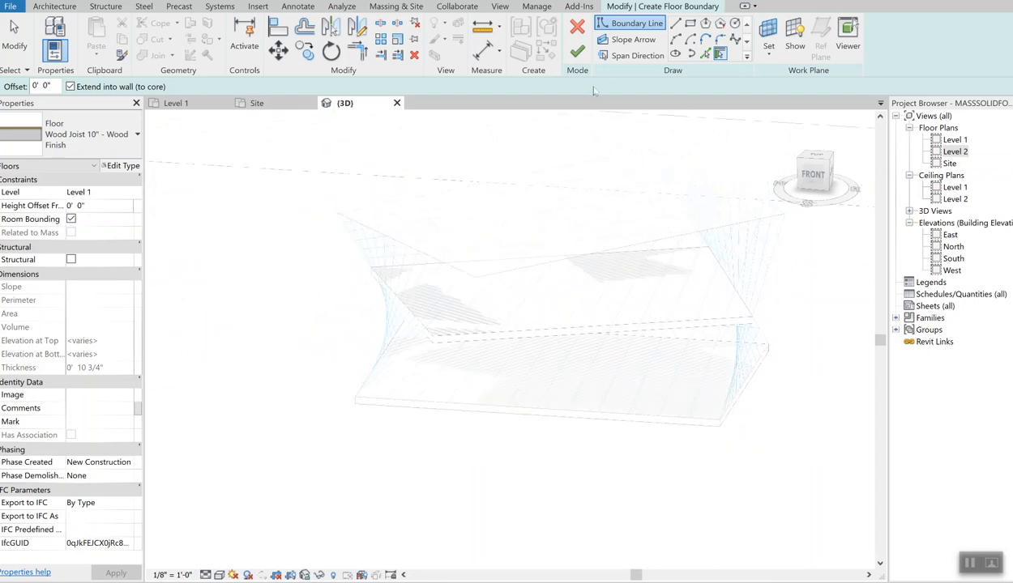
pyautogui.click(576, 50)
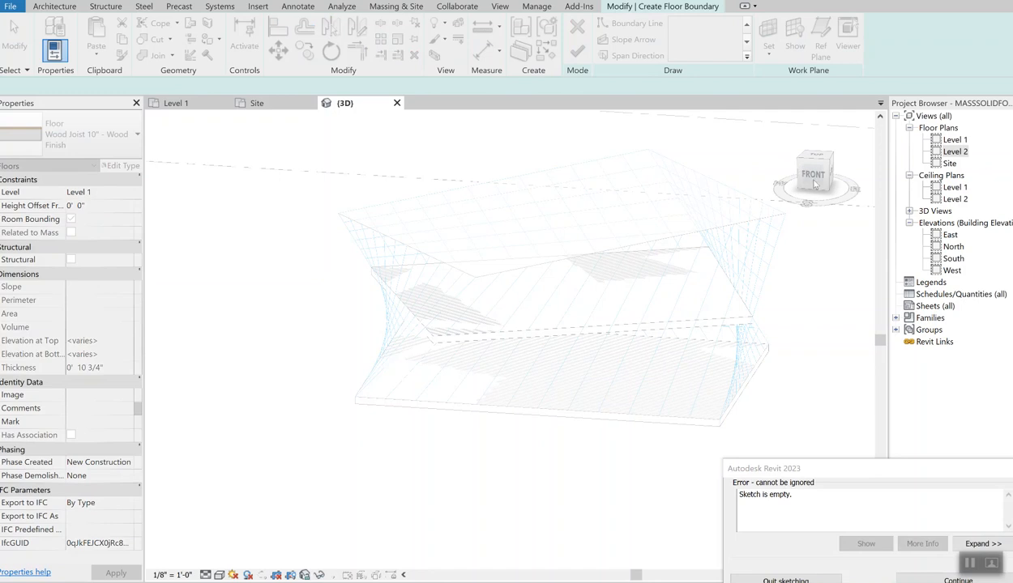
pyautogui.click(944, 579)
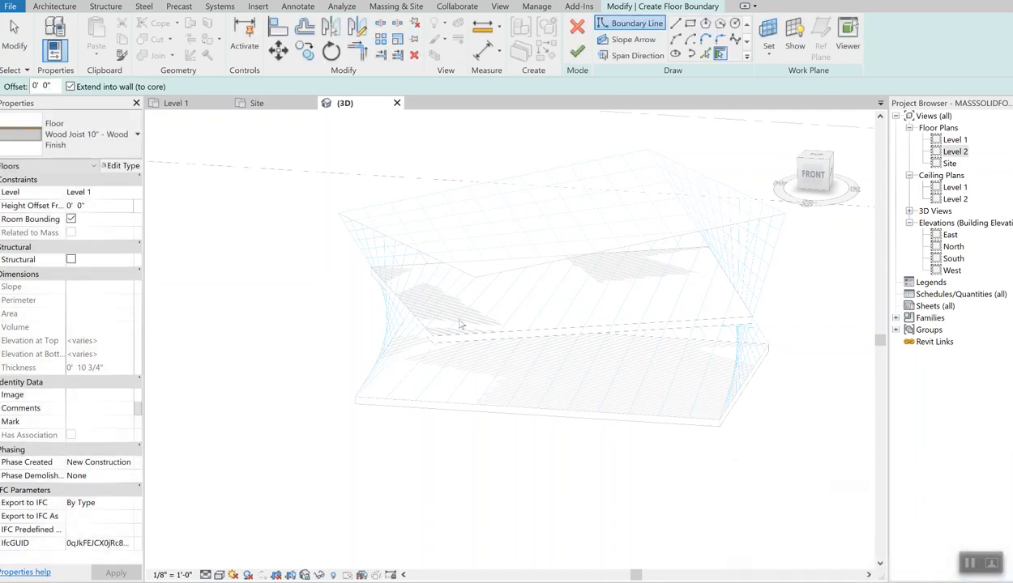
pyautogui.moveTo(798, 174); pyautogui.dragTo(798, 251)
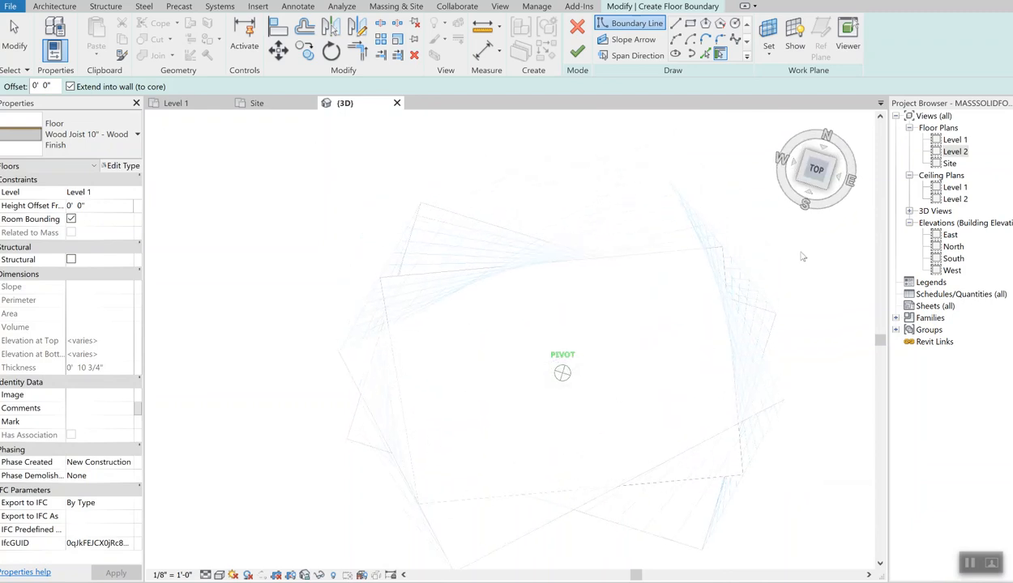
pyautogui.moveTo(768, 217)
pyautogui.mouseDown()
pyautogui.moveTo(723, 166)
pyautogui.moveTo(707, 188)
pyautogui.mouseUp()
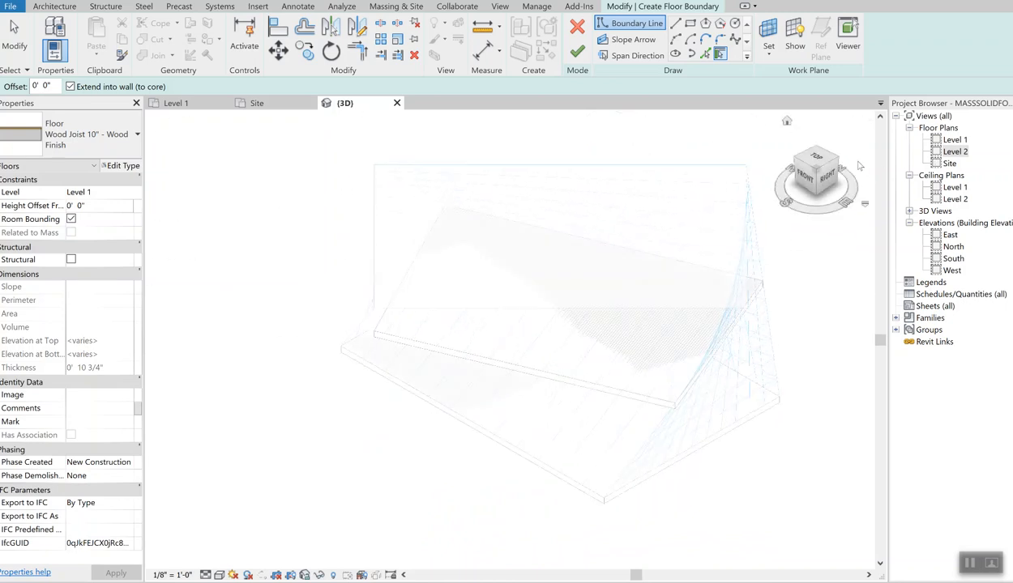
pyautogui.click(815, 165)
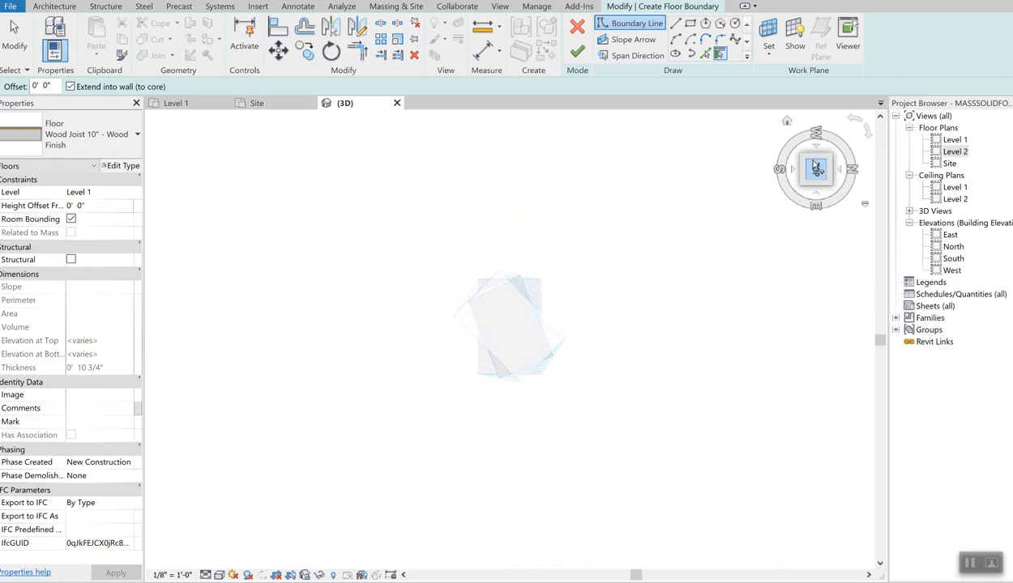
pyautogui.click(854, 124)
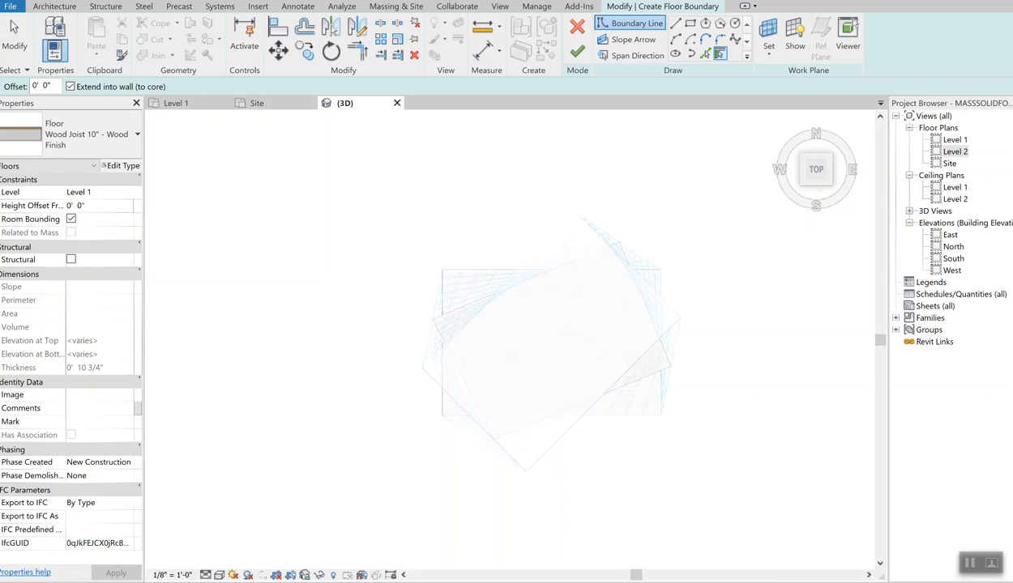
pyautogui.moveTo(813, 180)
pyautogui.mouseDown()
pyautogui.moveTo(794, 572)
pyautogui.moveTo(766, 531)
pyautogui.mouseUp()
pyautogui.scroll(1, 590, 408)
pyautogui.moveTo(592, 408); pyautogui.dragTo(560, 379, button='middle')
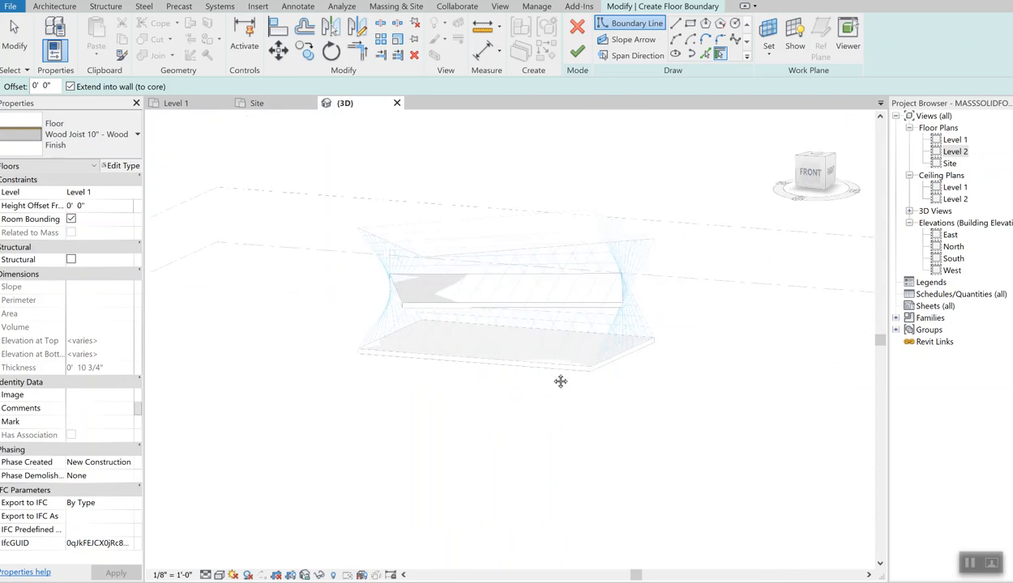
pyautogui.click(577, 50)
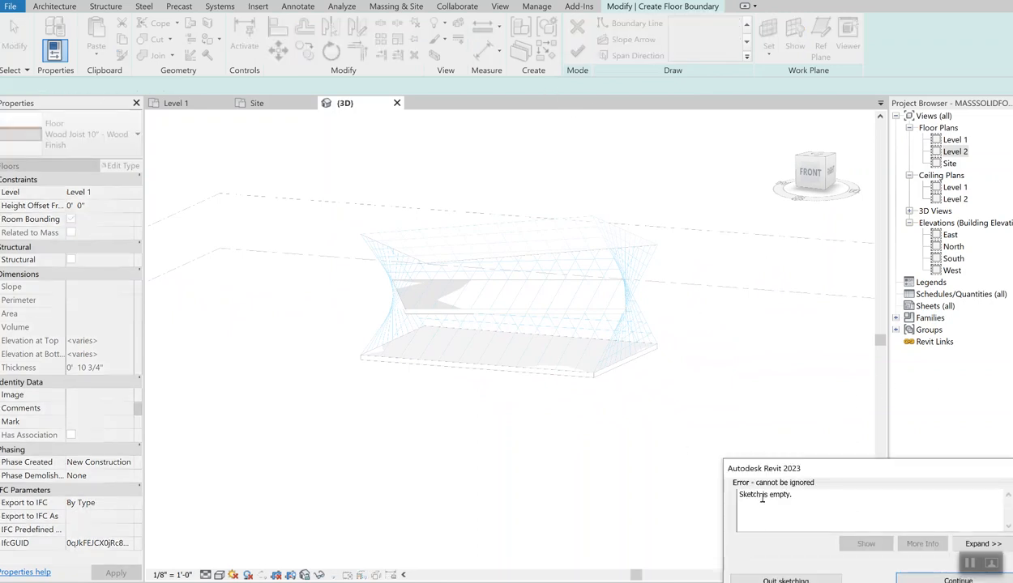
pyautogui.click(957, 580)
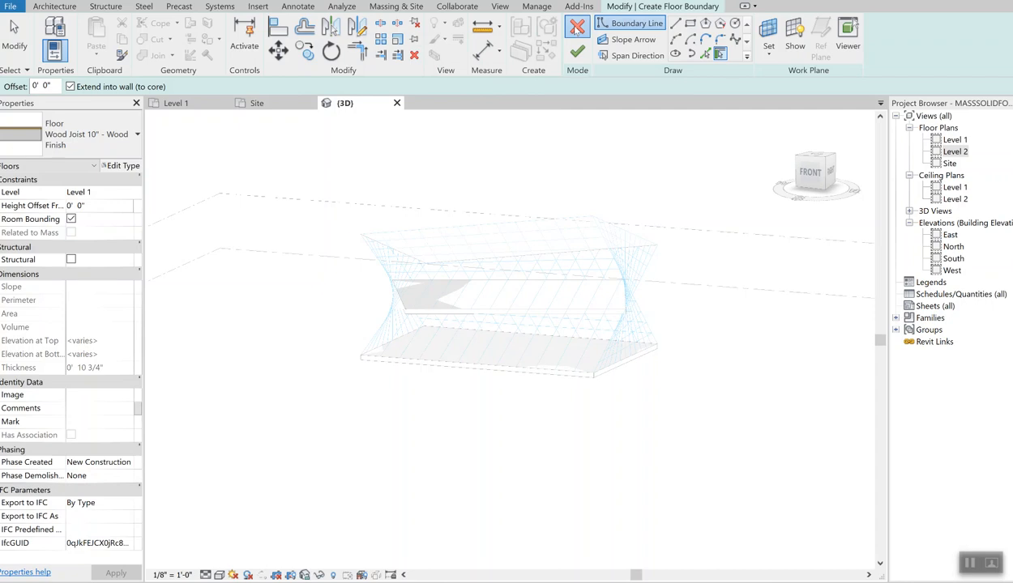
pyautogui.click(571, 53)
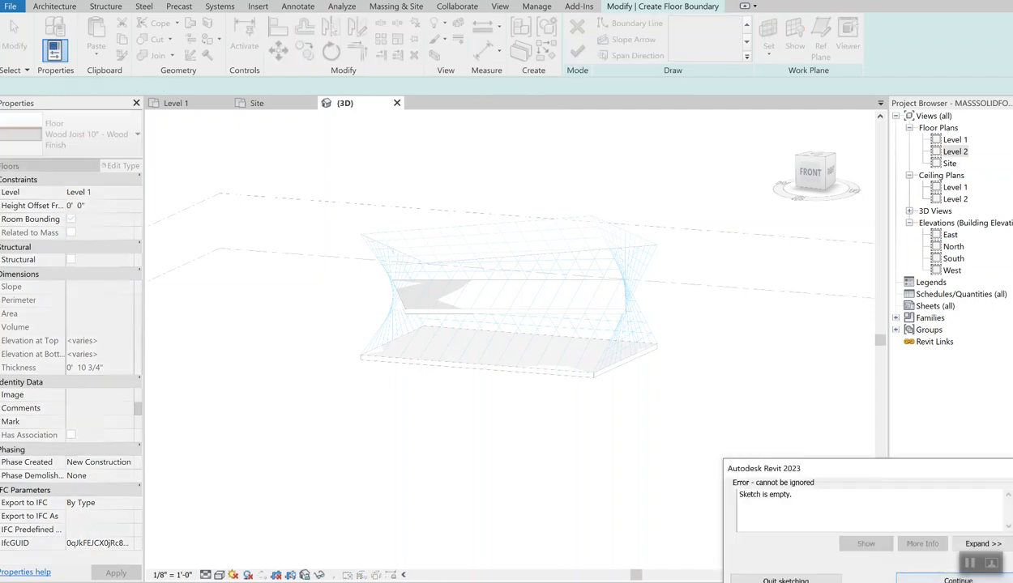
pyautogui.click(820, 580)
# Examine the twisted mass and its lower and raised floors from the front in the 3D view.
pyautogui.scroll(-6, 567, 324)
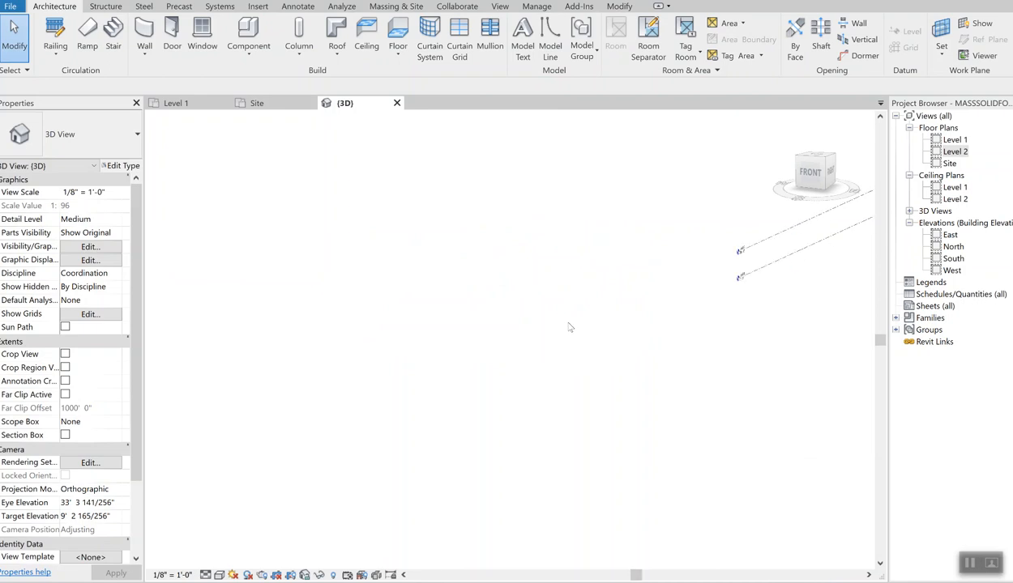
pyautogui.moveTo(680, 307); pyautogui.dragTo(419, 321, button='middle')
pyautogui.scroll(5, 547, 323)
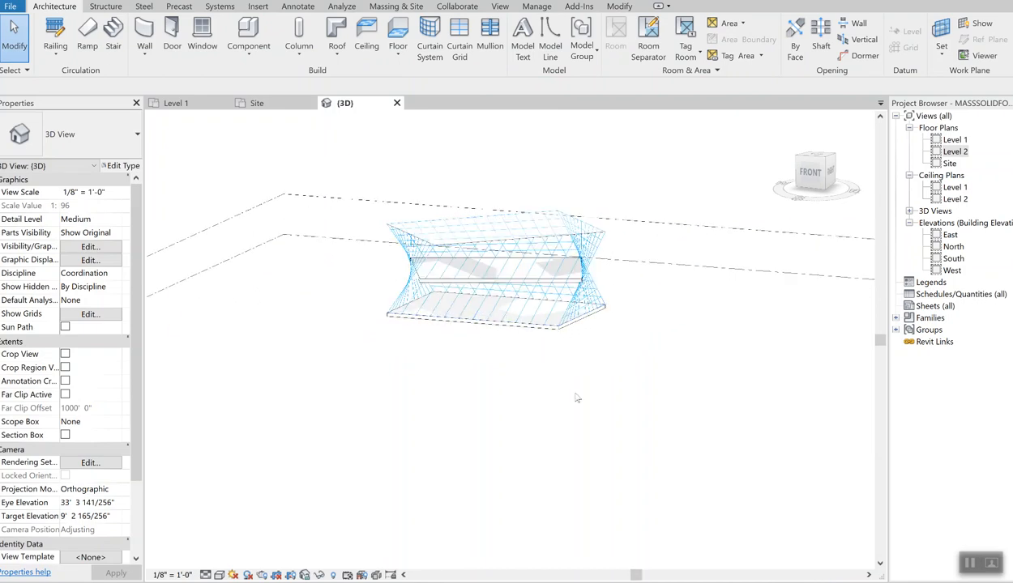
pyautogui.scroll(1, 449, 326)
pyautogui.moveTo(448, 330); pyautogui.dragTo(440, 332, button='middle')
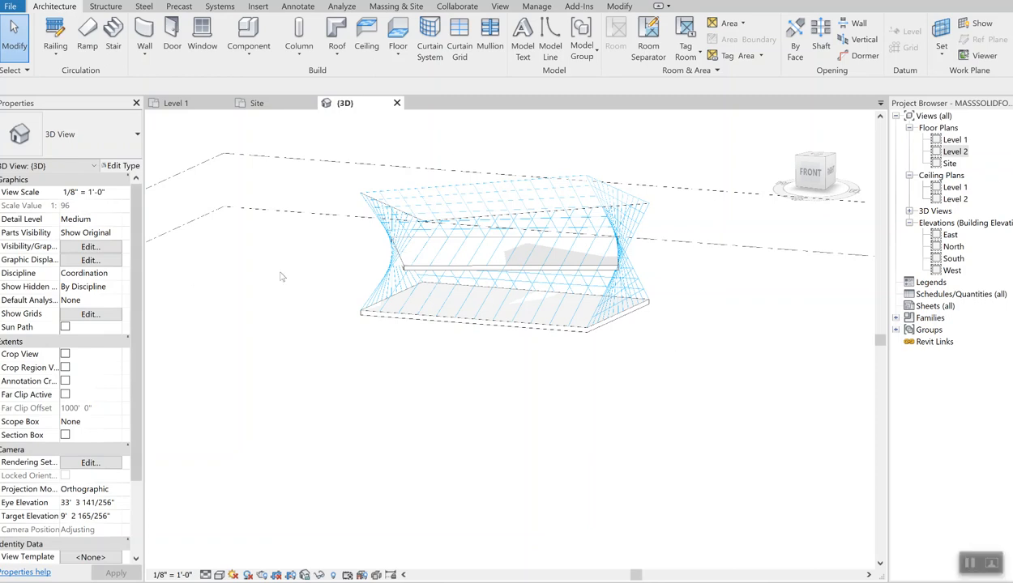
pyautogui.scroll(1, 495, 439)
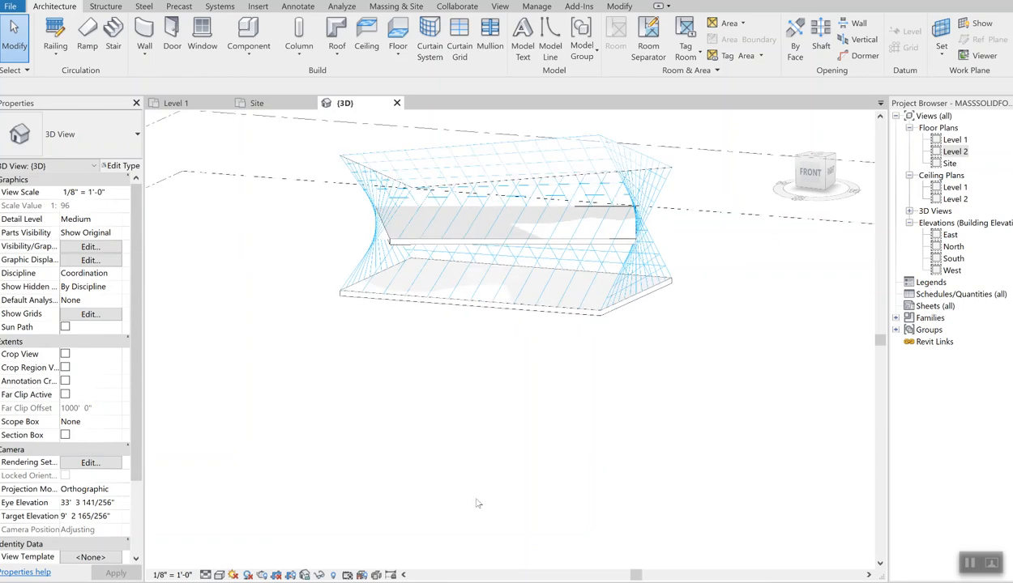
pyautogui.moveTo(465, 332); pyautogui.dragTo(442, 430, button='middle')
pyautogui.scroll(1, 449, 354)
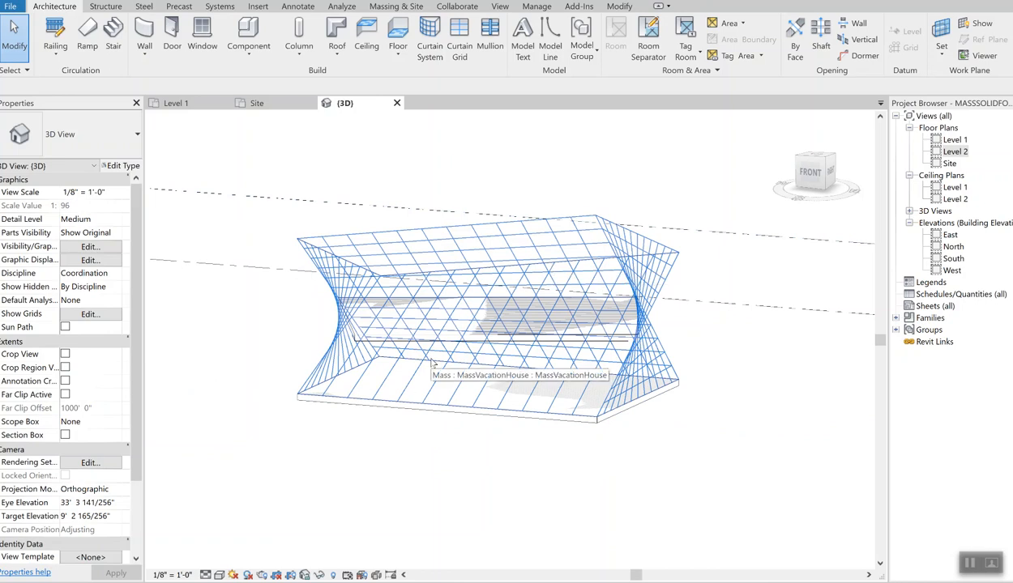
pyautogui.click(474, 344)
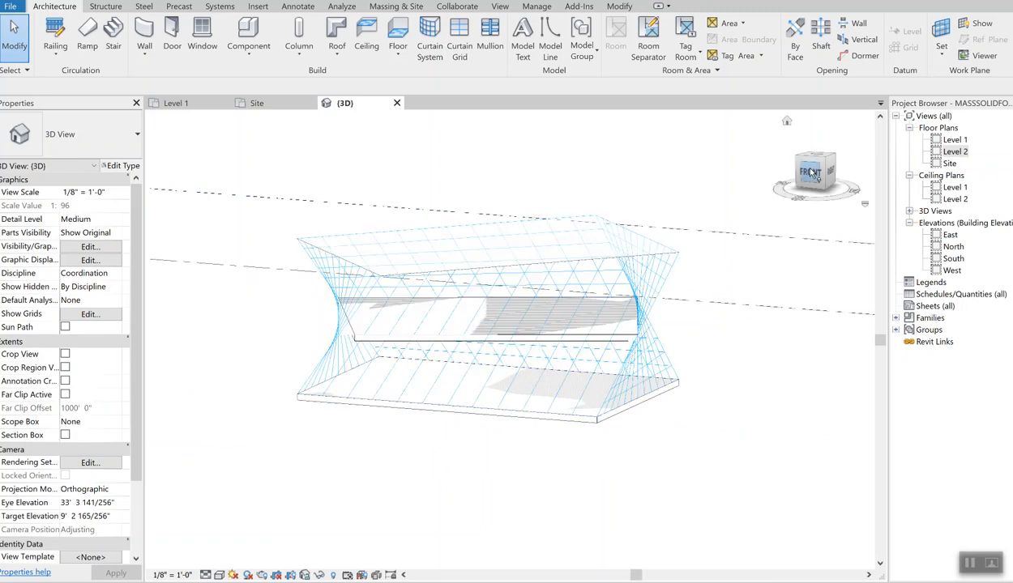
pyautogui.moveTo(809, 171); pyautogui.dragTo(809, 167)
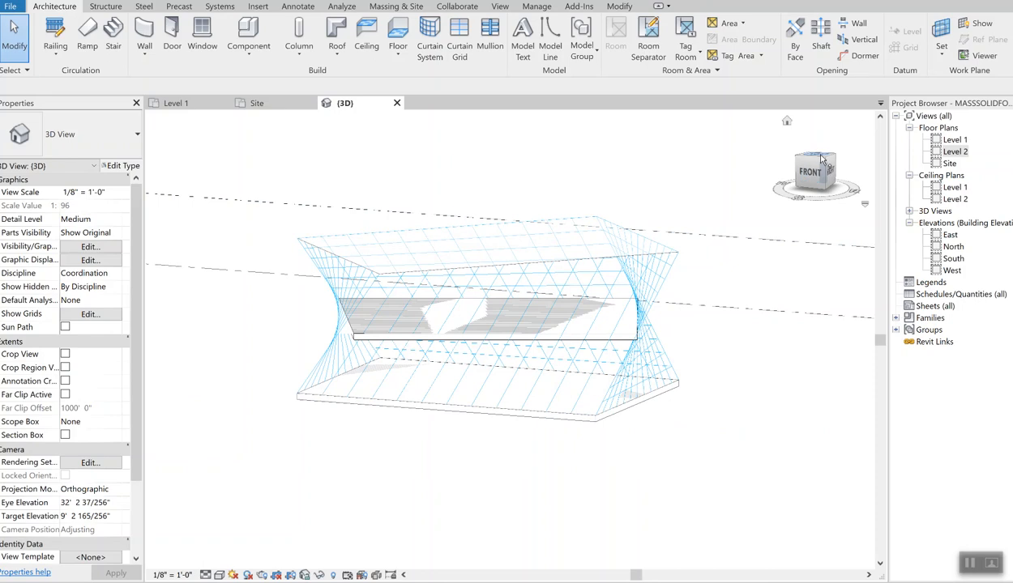
# Open the Site floor plan to see the twisted mass and its floors from above.
pyautogui.click(953, 152)
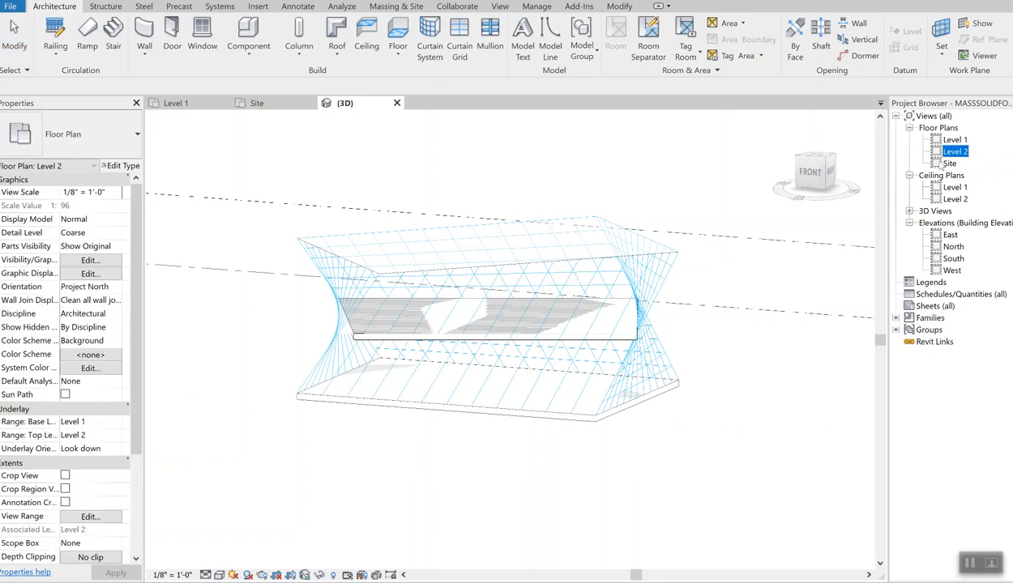
pyautogui.click(950, 164)
pyautogui.click(950, 164)
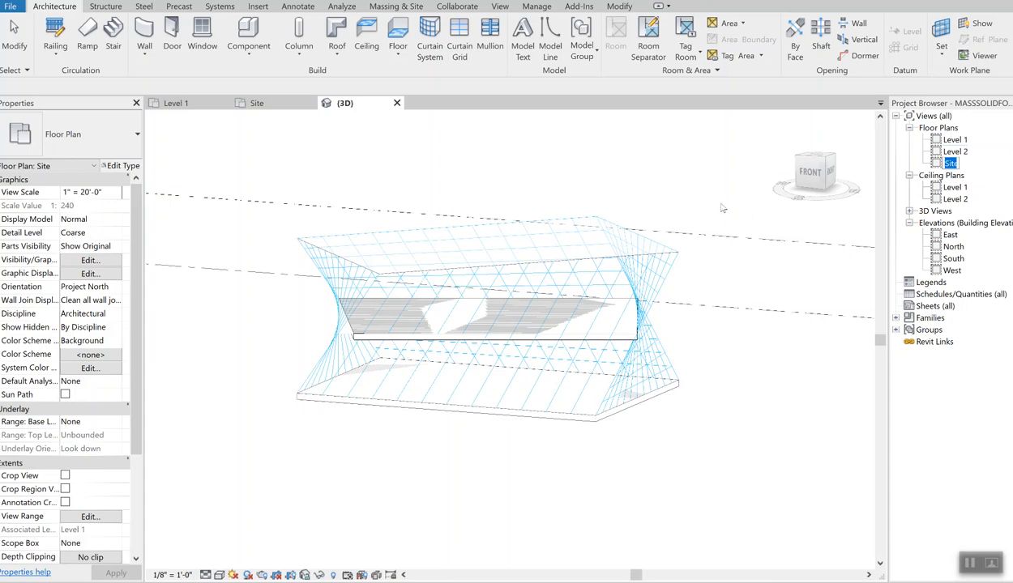
pyautogui.click(814, 163)
pyautogui.scroll(3, 487, 356)
pyautogui.click(500, 347)
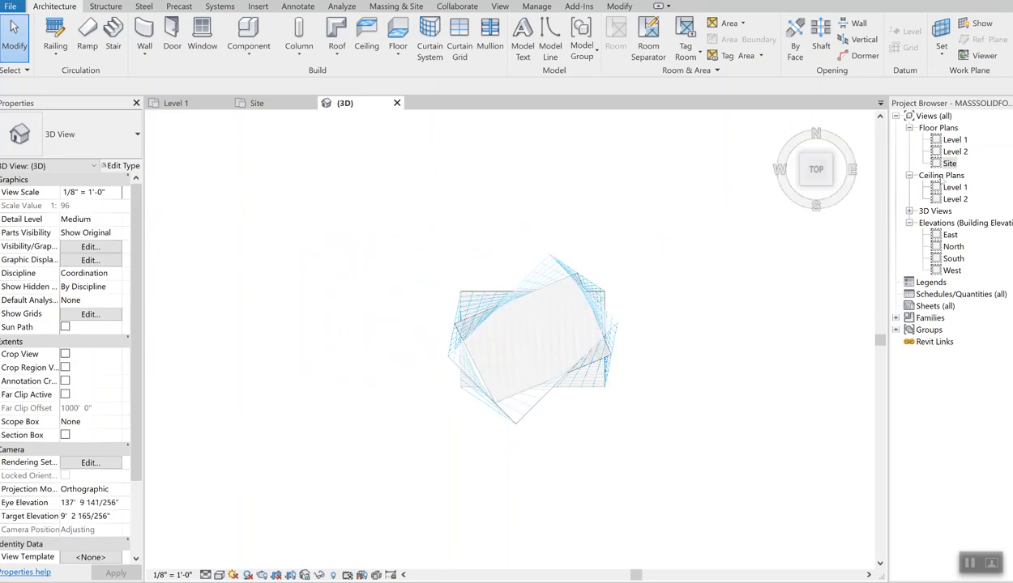
pyautogui.doubleClick(924, 162)
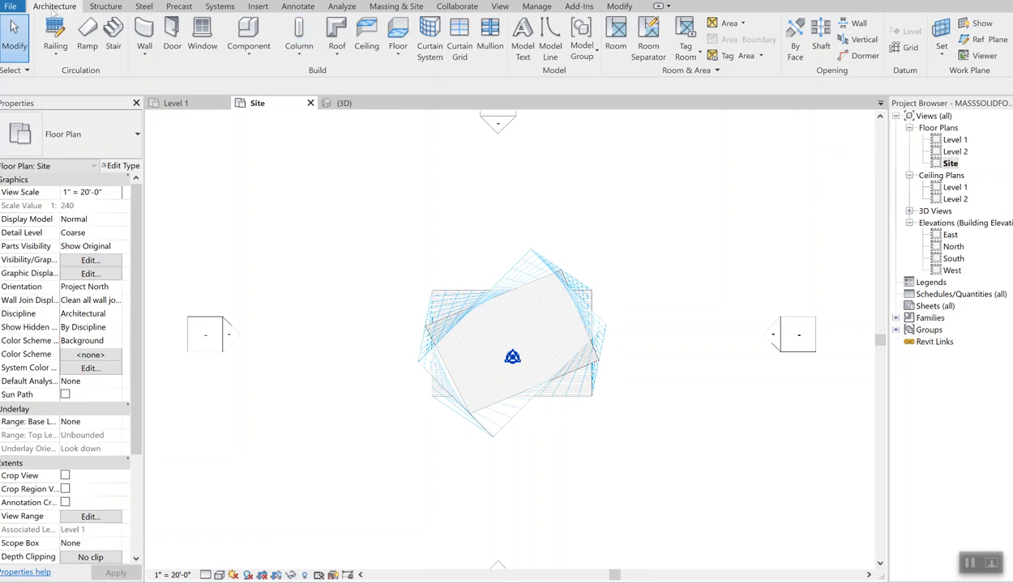
# Start a roof by footprint in the Site plan and move its base level to Level 2.
pyautogui.click(338, 54)
pyautogui.click(290, 80)
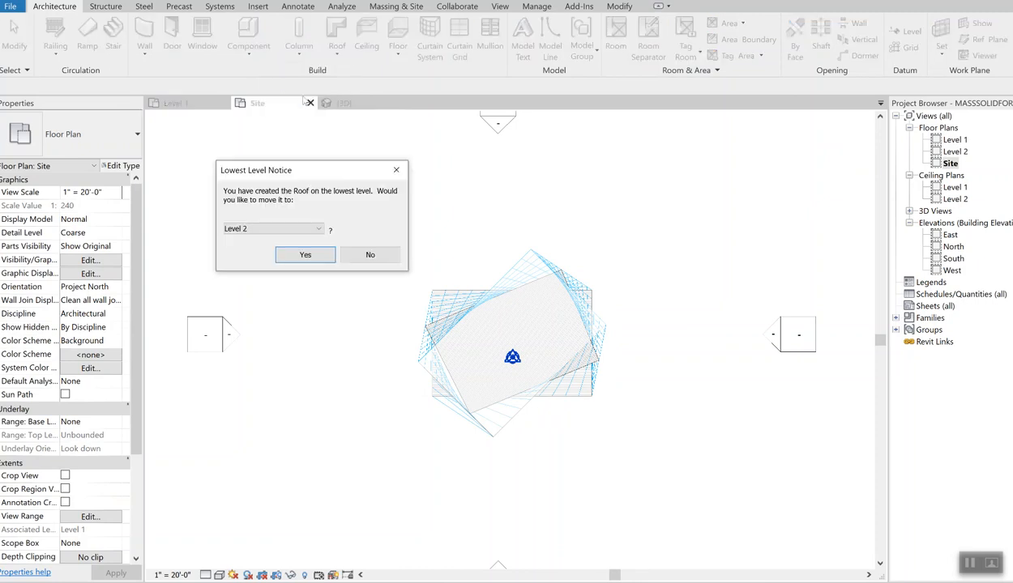
pyautogui.click(268, 228)
pyautogui.click(264, 249)
pyautogui.click(303, 254)
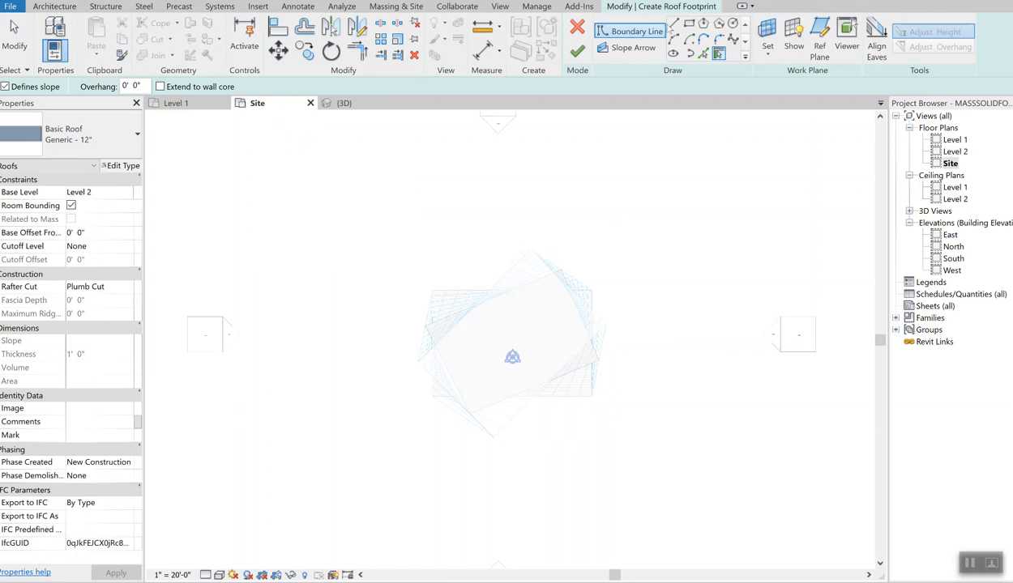
# Draw the two parallel 45' long sides of the roof boundary along the top edges of the twisted mass.
pyautogui.click(674, 24)
pyautogui.click(419, 362)
pyautogui.click(530, 250)
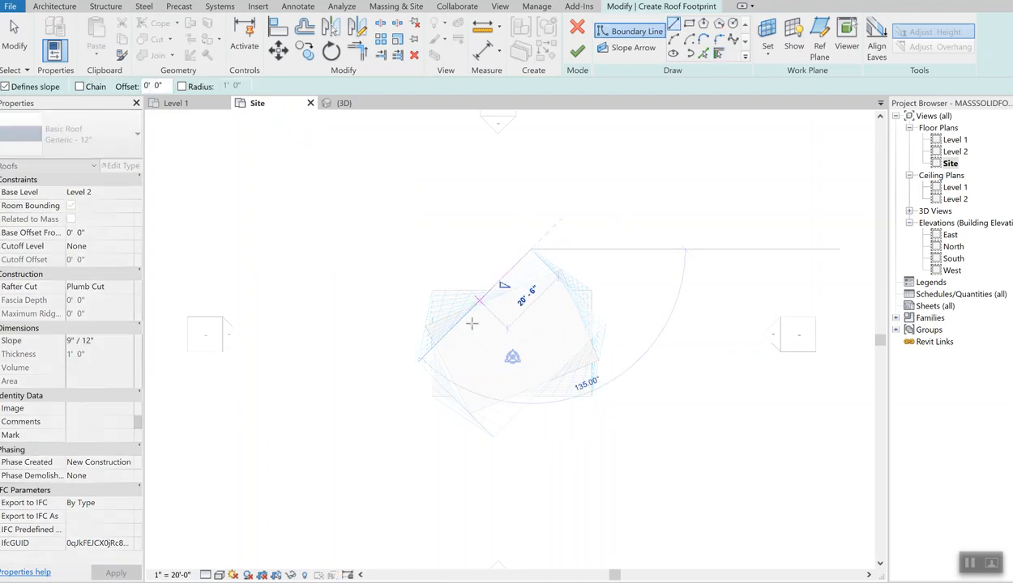
pyautogui.press('Escape')
pyautogui.moveTo(419, 357); pyautogui.dragTo(493, 436)
pyautogui.click(493, 436)
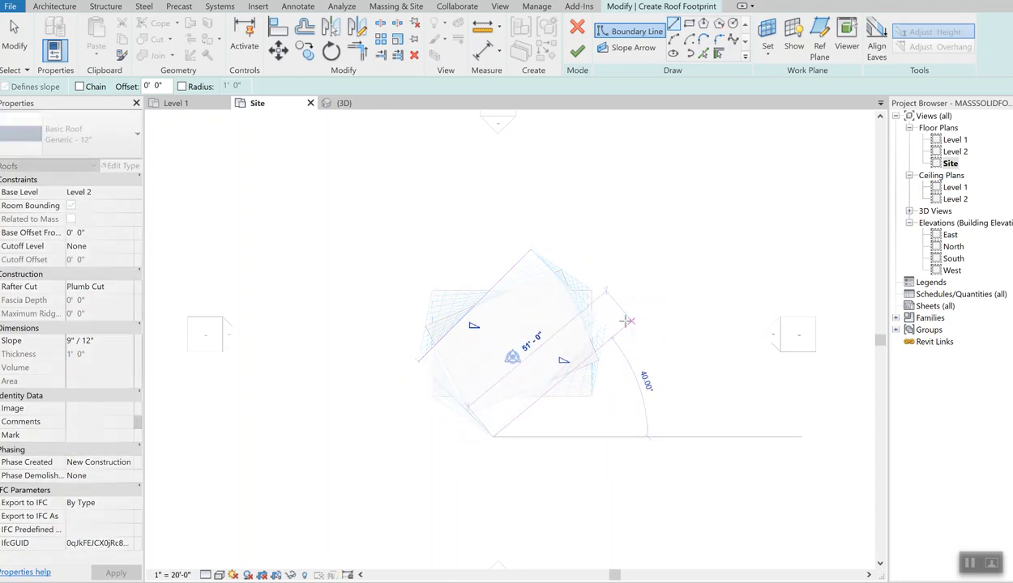
pyautogui.click(598, 317)
pyautogui.press('r')
pyautogui.press('o')
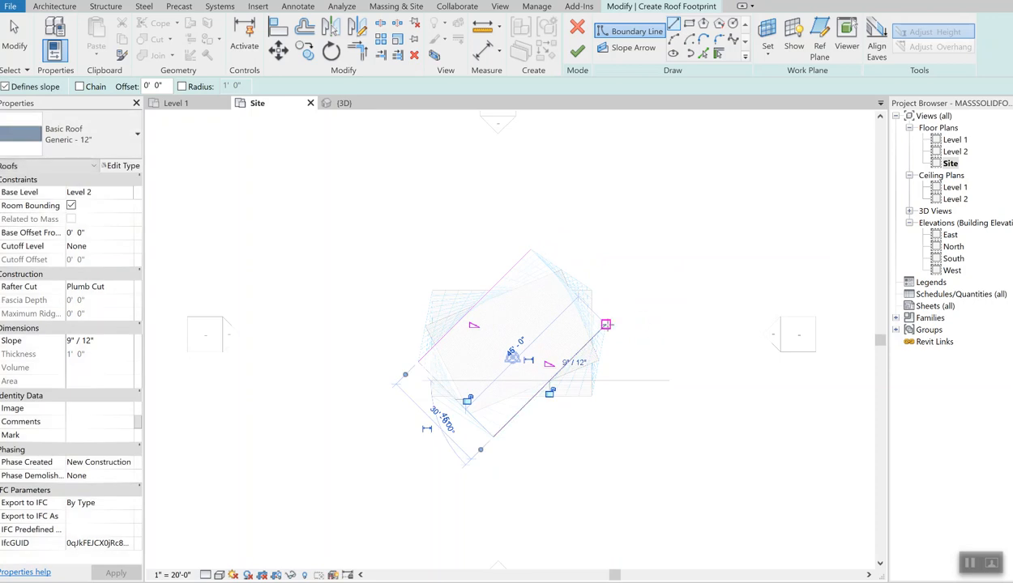
# Close the roof boundary with the two 30' short sides and finish the roof.
pyautogui.click(616, 340)
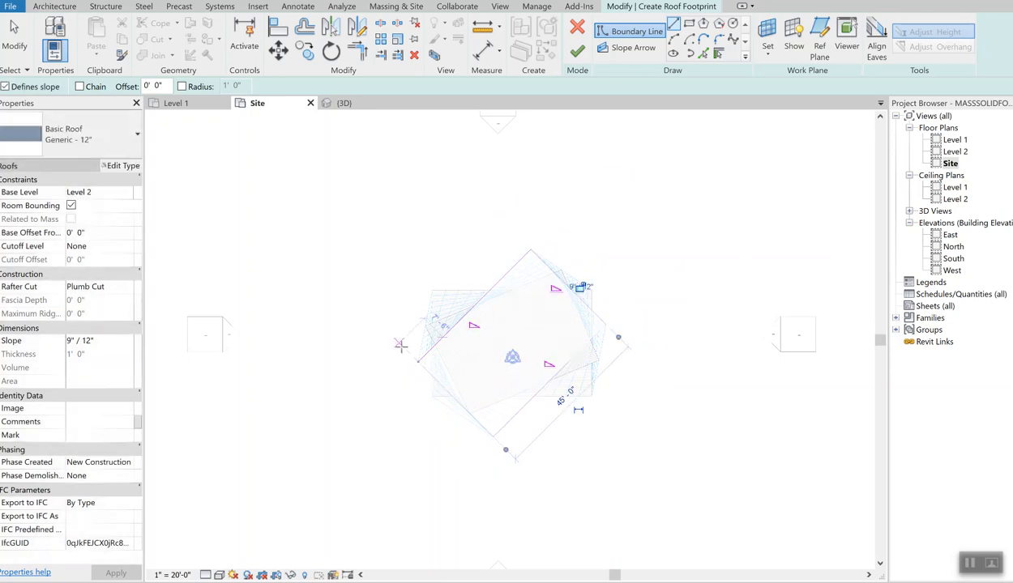
pyautogui.click(422, 376)
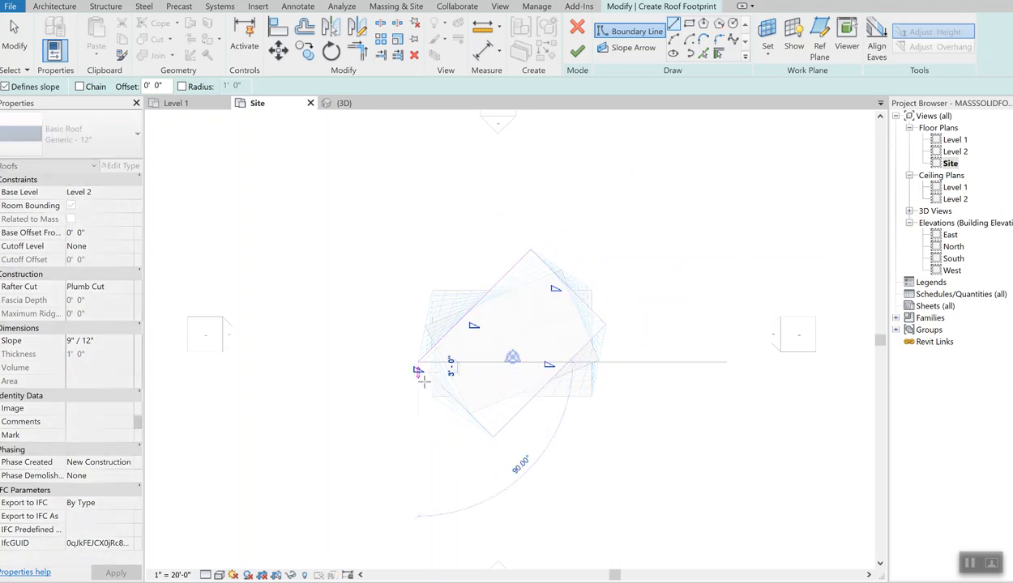
pyautogui.click(491, 434)
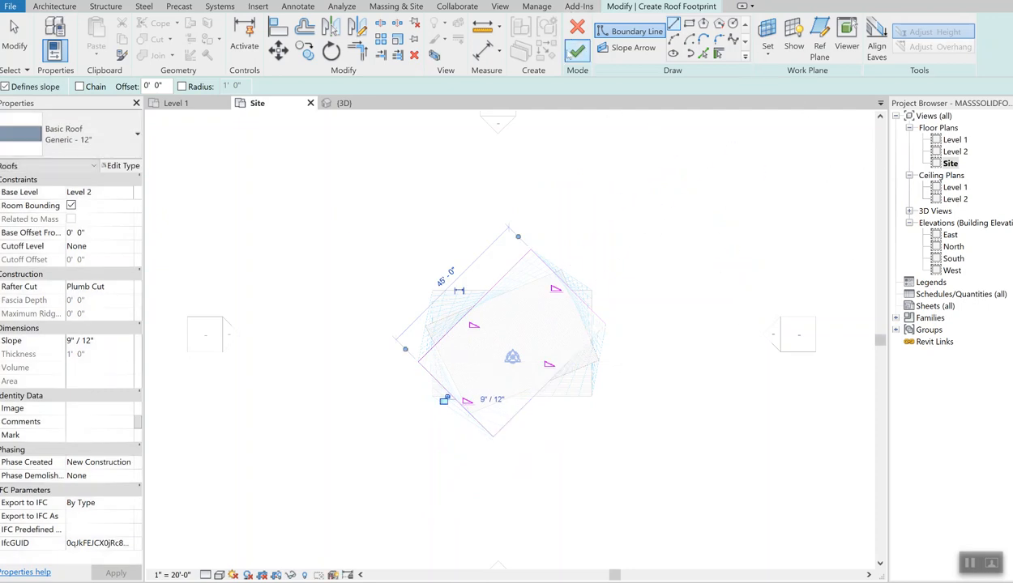
pyautogui.click(577, 52)
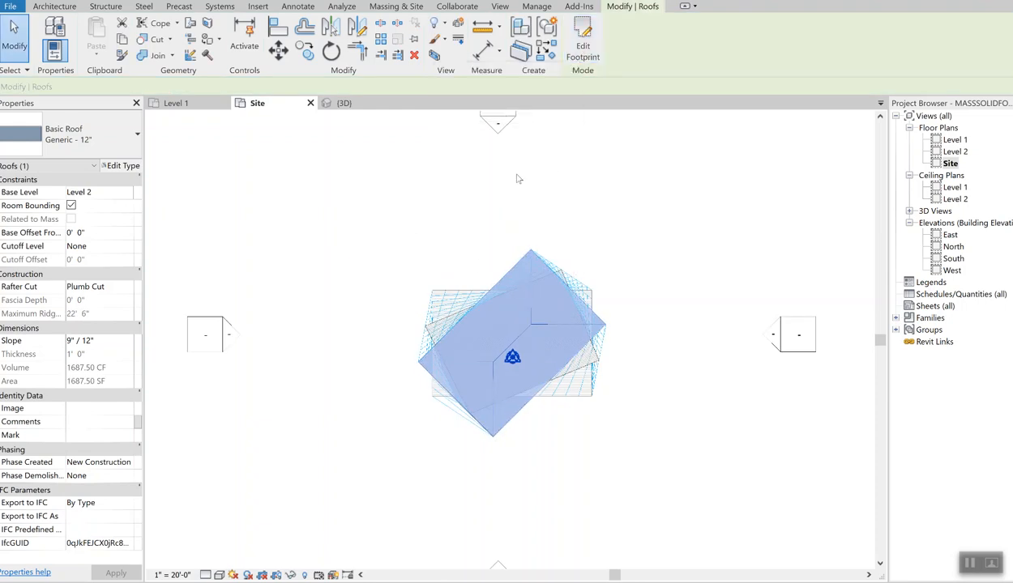
# Change the roof's type to Generic - 9" and deselect it.
pyautogui.click(138, 136)
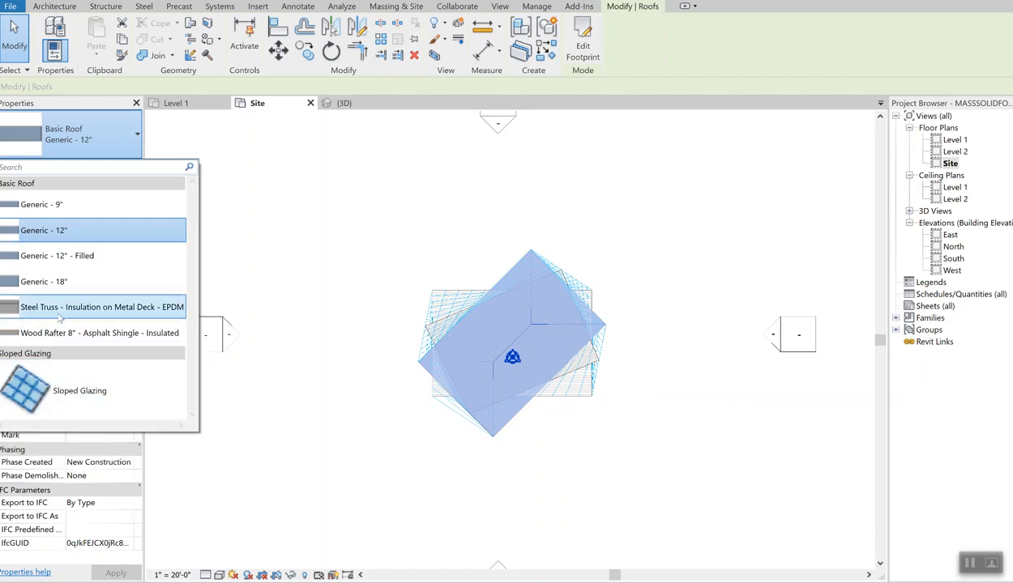
pyautogui.click(43, 206)
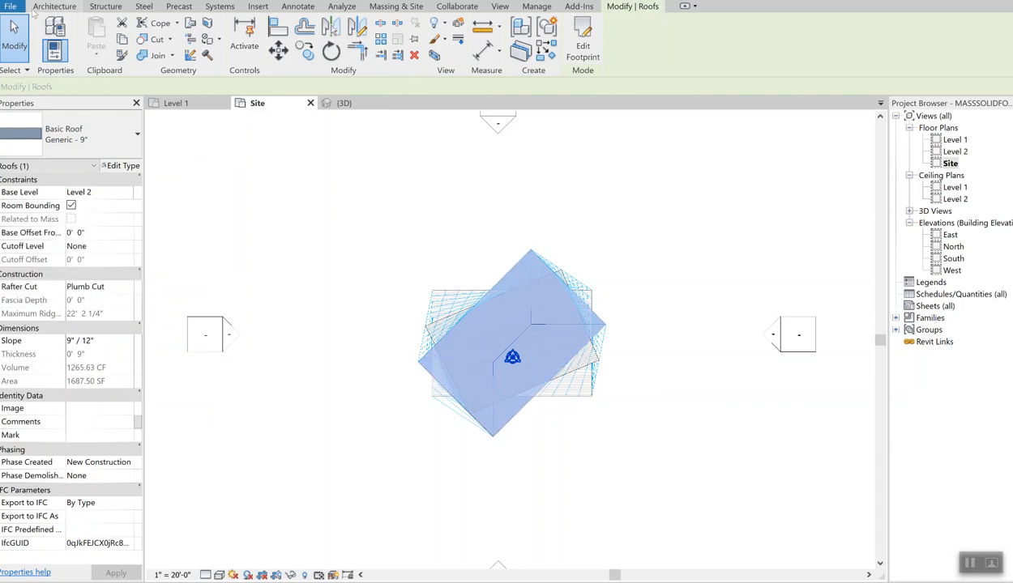
pyautogui.click(14, 37)
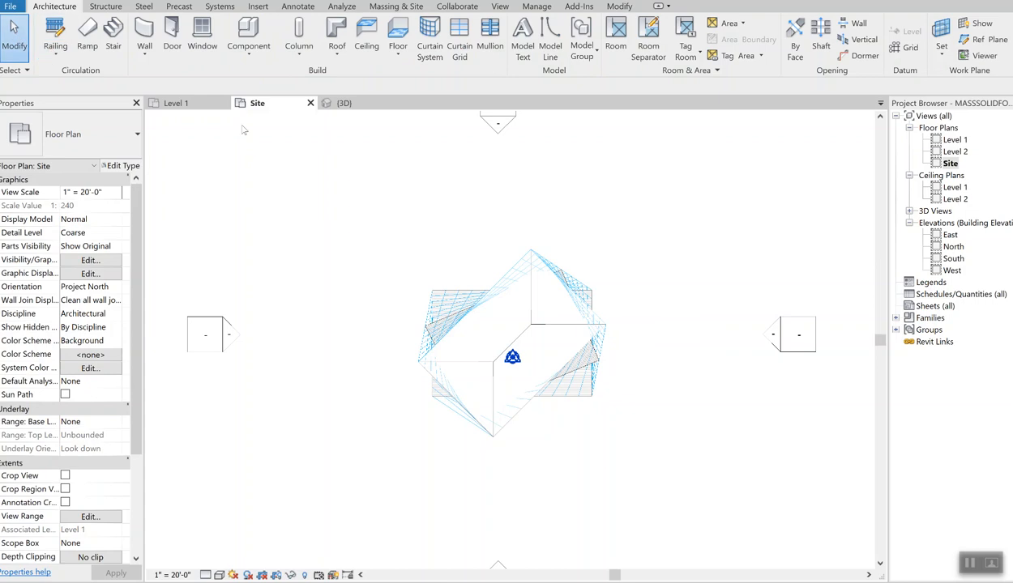
# Reopen the roof's footprint sketch to review its boundary and available roof types, and finish the sketch.
pyautogui.click(538, 324)
pyautogui.doubleClick(540, 324)
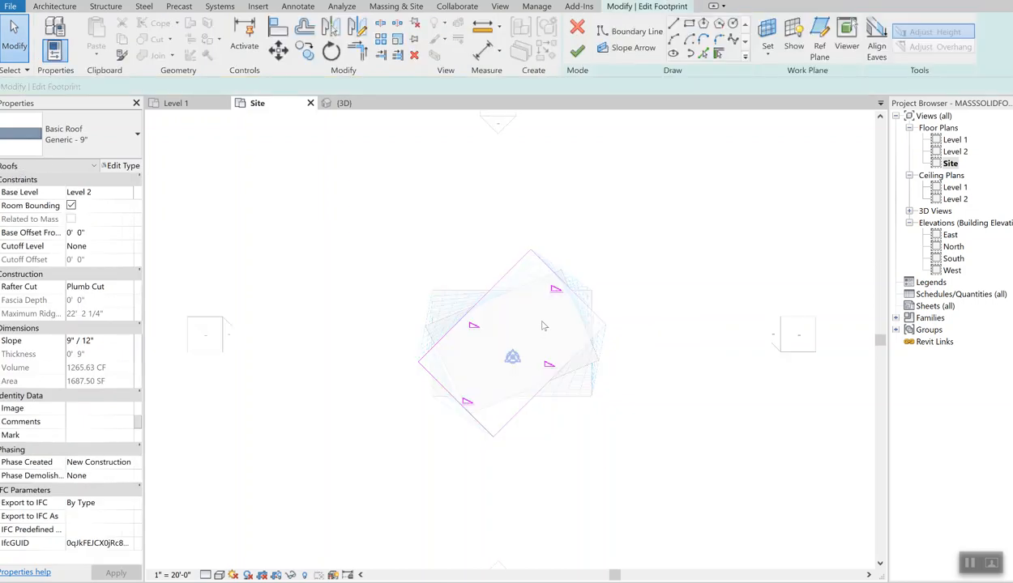
pyautogui.click(138, 136)
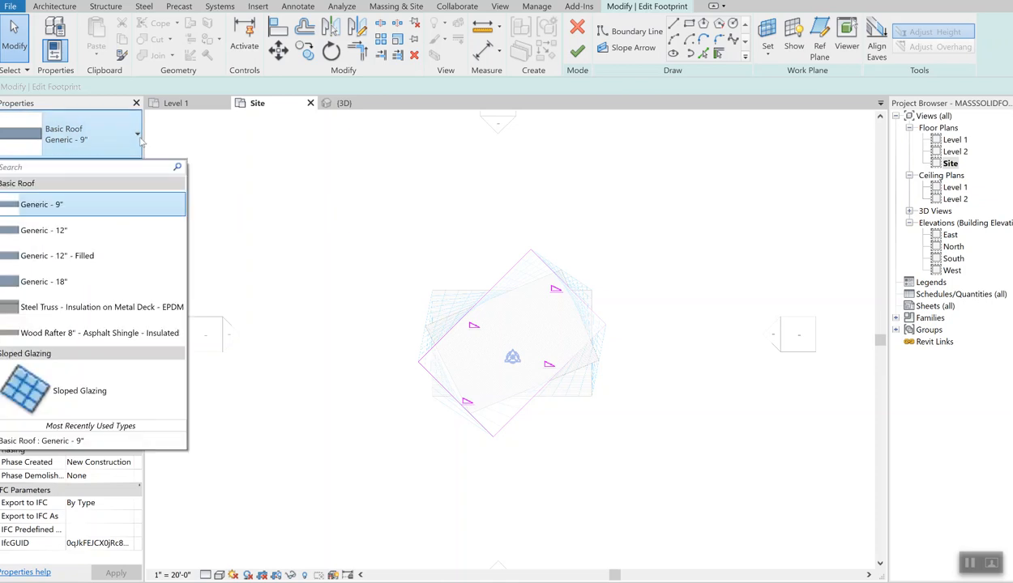
pyautogui.click(139, 137)
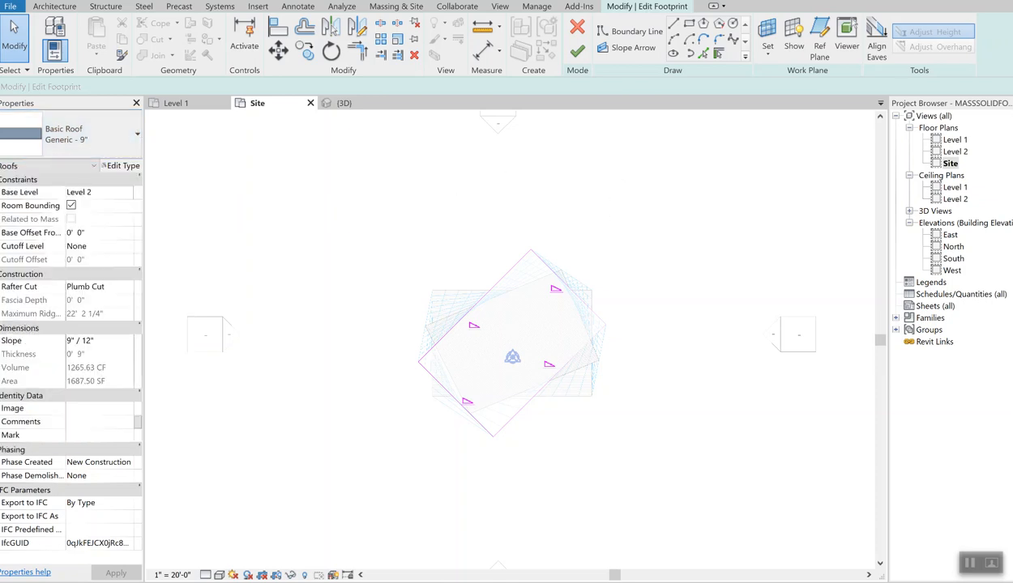
pyautogui.click(628, 47)
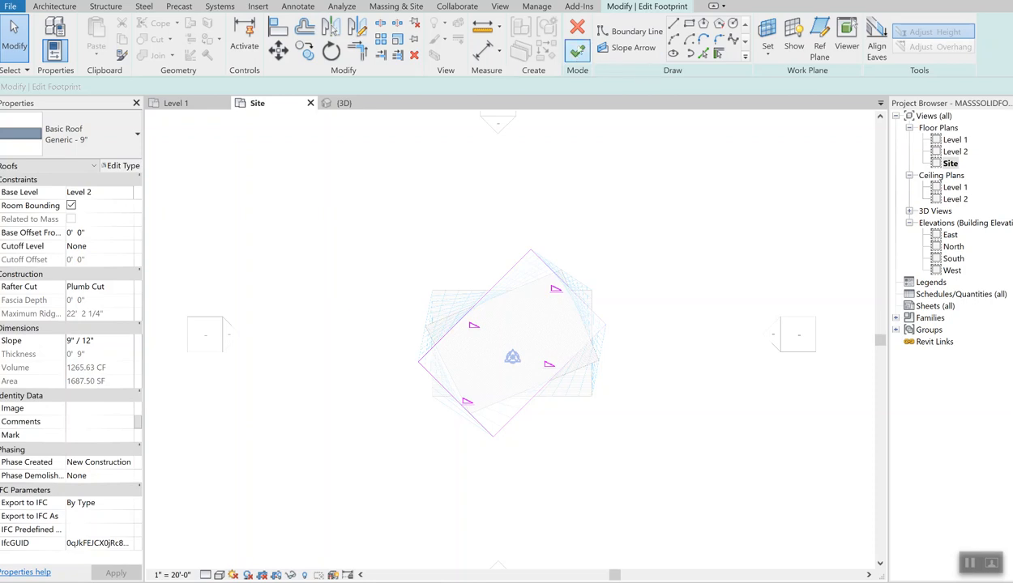
pyautogui.click(577, 51)
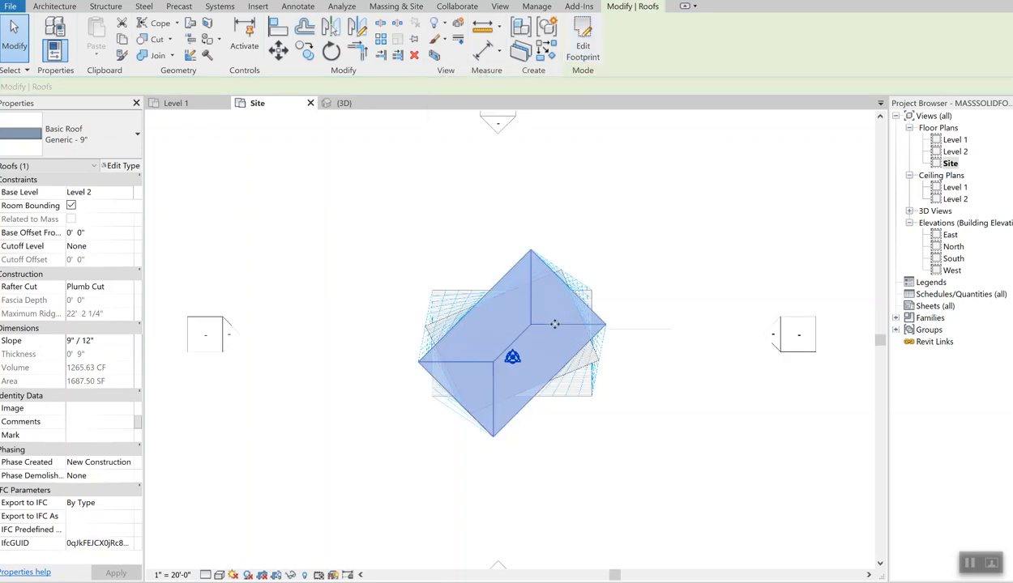
# Examine the roof from the front in the 3D view and remove it from the mass.
pyautogui.click(340, 103)
pyautogui.click(816, 199)
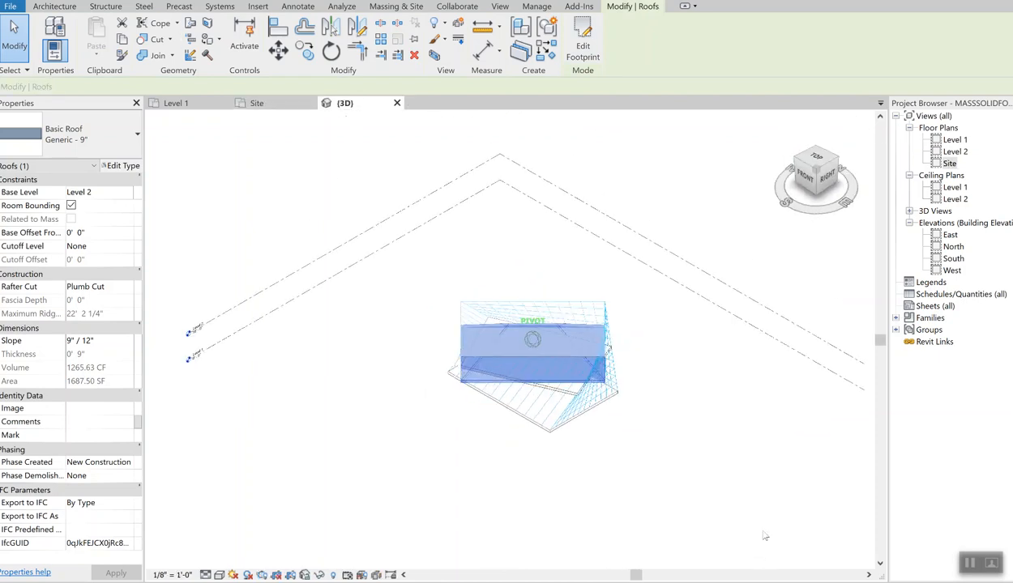
pyautogui.keyDown('shift'); pyautogui.moveTo(170, 534); pyautogui.dragTo(170, 547, button='middle'); pyautogui.keyUp('shift')
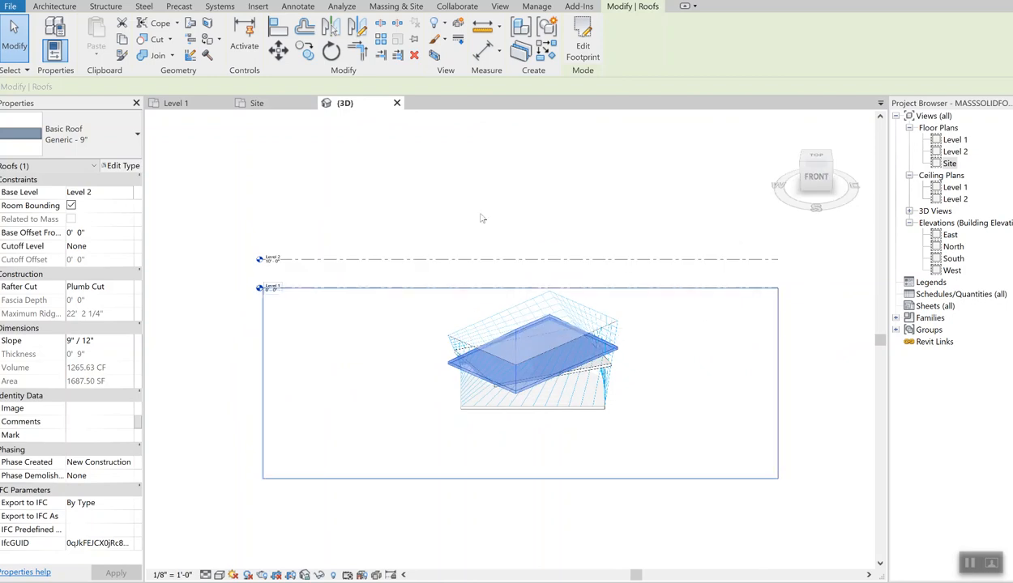
pyautogui.click(454, 194)
pyautogui.click(519, 337)
pyautogui.press('Escape')
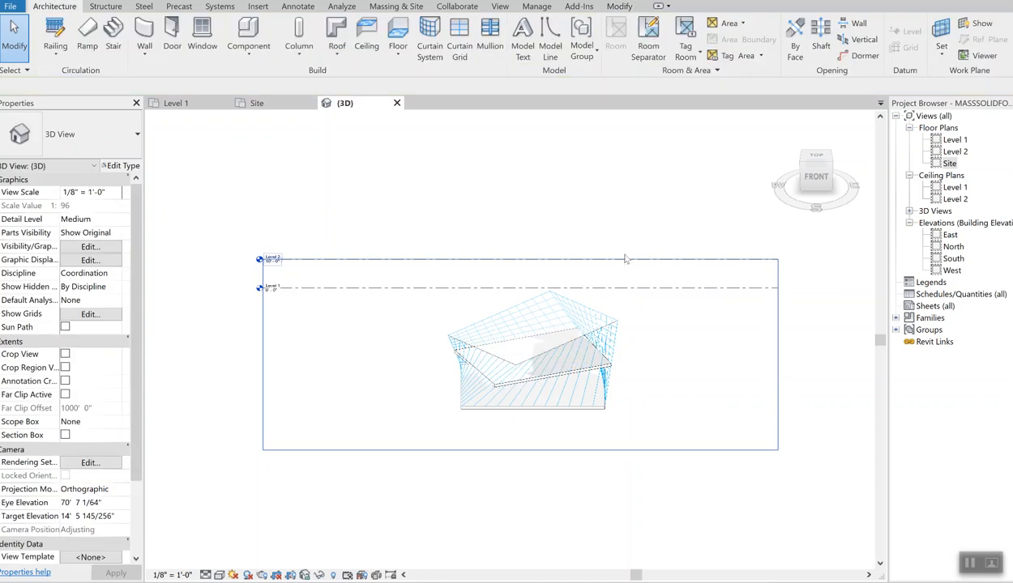
# Start the Wall by Face command for the twisted mass in the 3D view.
pyautogui.scroll(1, 502, 383)
pyautogui.moveTo(476, 336); pyautogui.dragTo(324, 220, button='middle')
pyautogui.moveTo(819, 185)
pyautogui.mouseDown()
pyautogui.moveTo(778, 183)
pyautogui.moveTo(818, 180)
pyautogui.mouseUp()
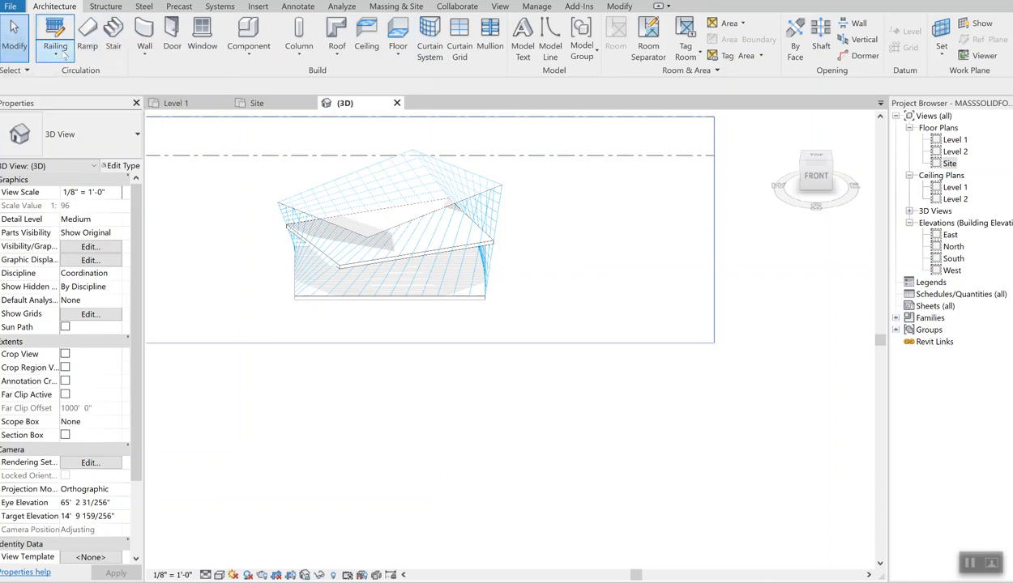
pyautogui.click(145, 53)
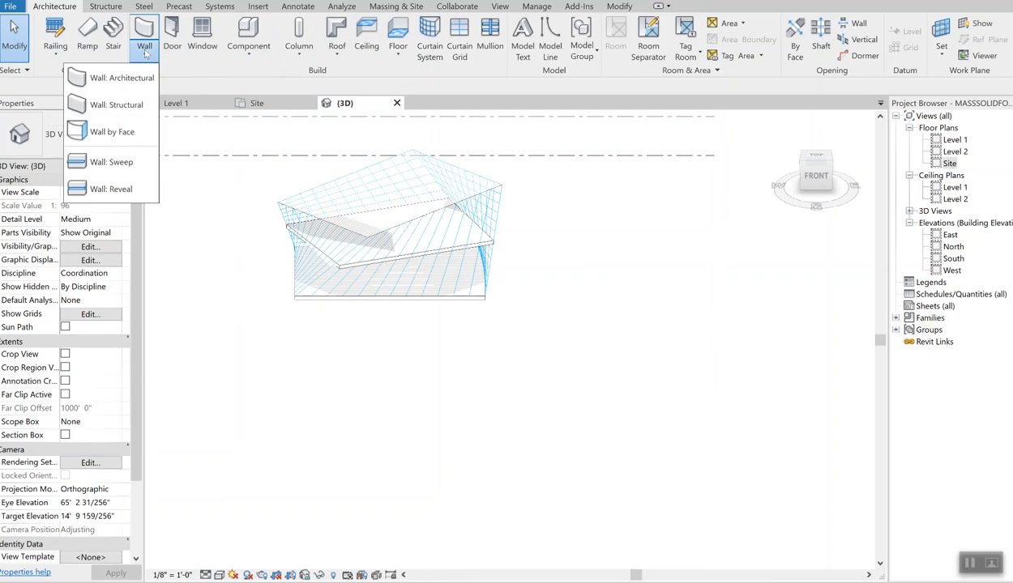
pyautogui.click(97, 81)
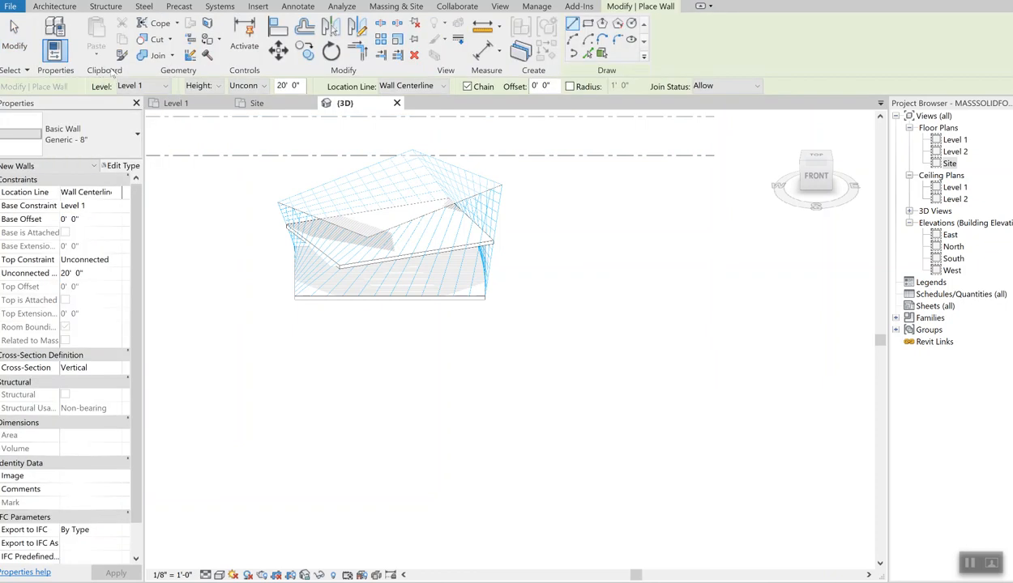
pyautogui.click(55, 6)
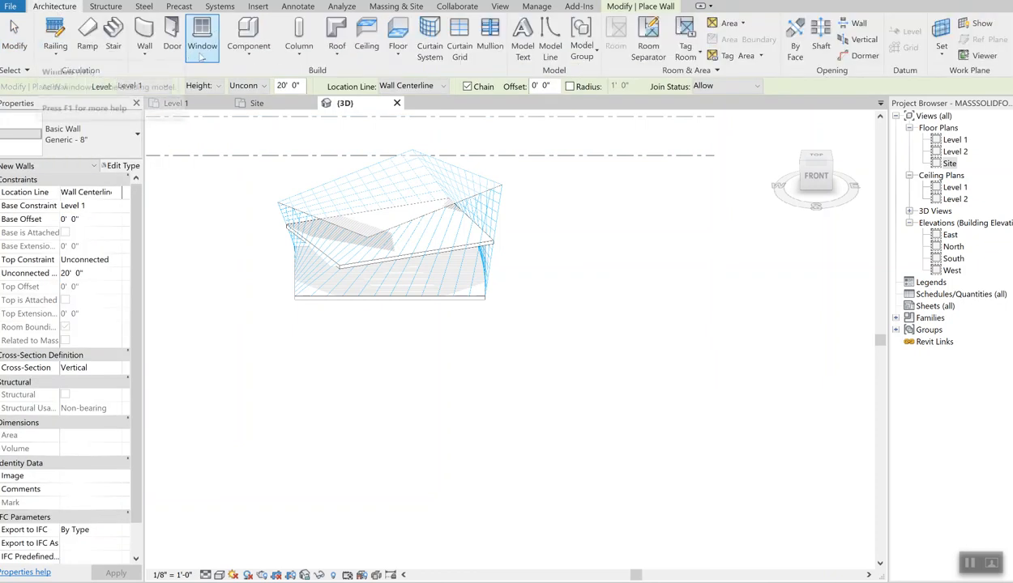
pyautogui.click(145, 54)
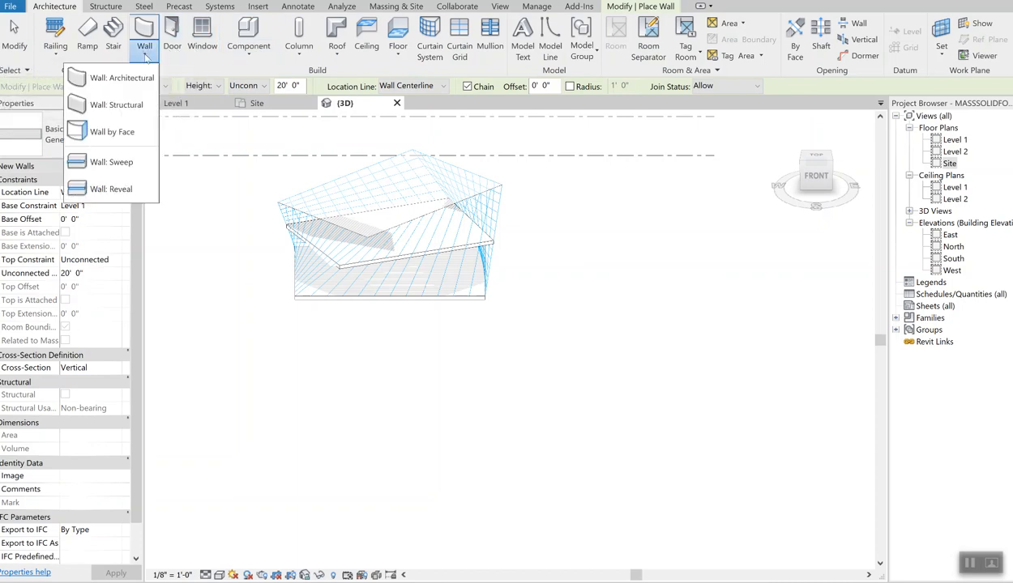
pyautogui.click(99, 136)
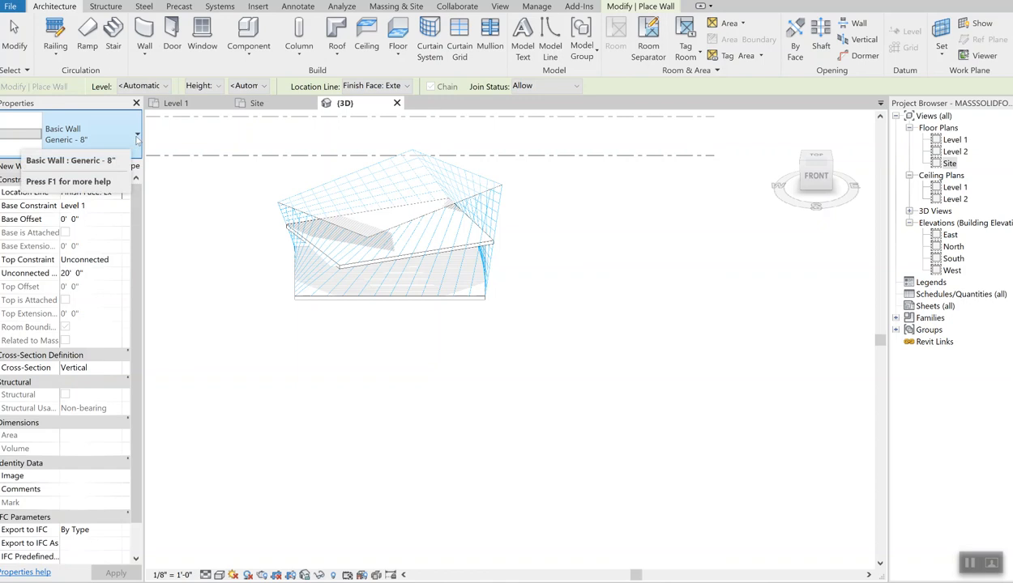
pyautogui.click(137, 140)
pyautogui.click(134, 140)
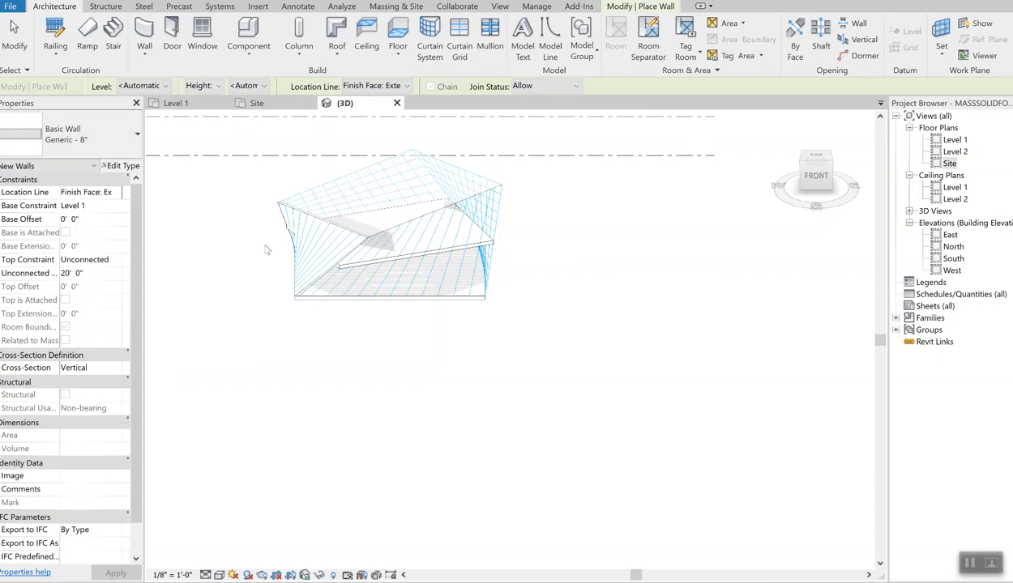
# Set the wall type to Generic - 4" Brick and create a wall by face on the mass's front face.
pyautogui.scroll(5, 344, 252)
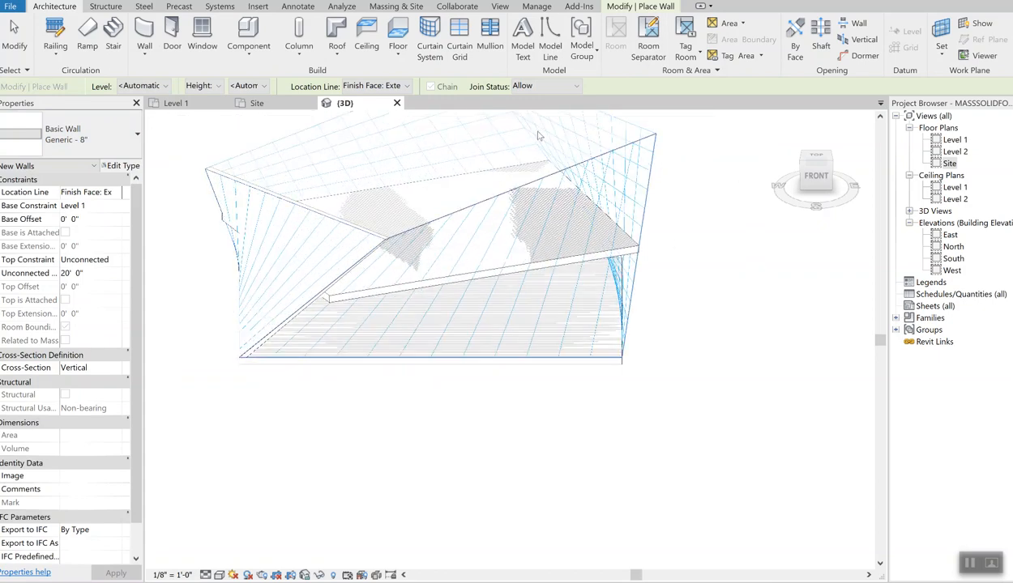
pyautogui.click(113, 137)
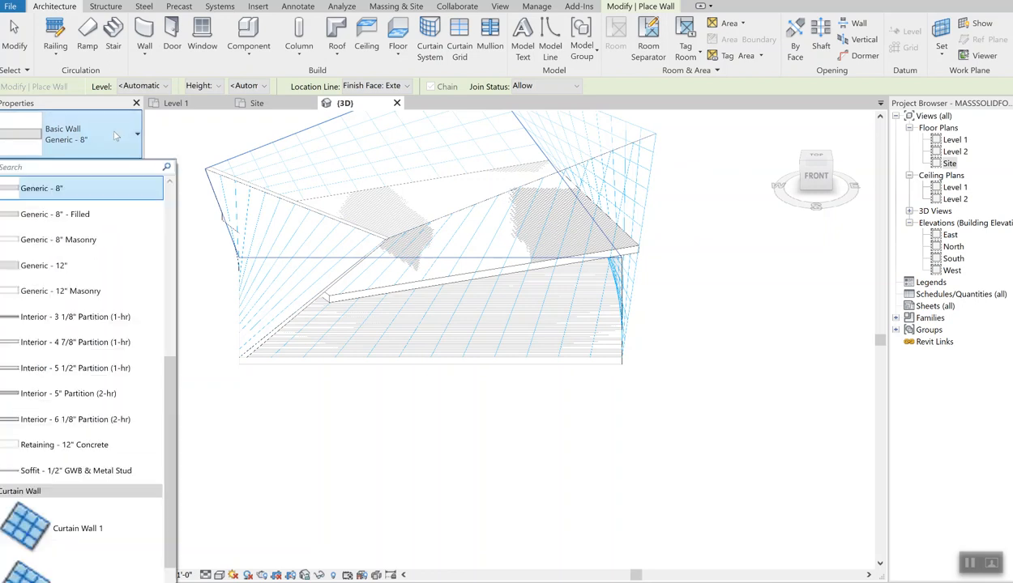
pyautogui.scroll(-2, 91, 261)
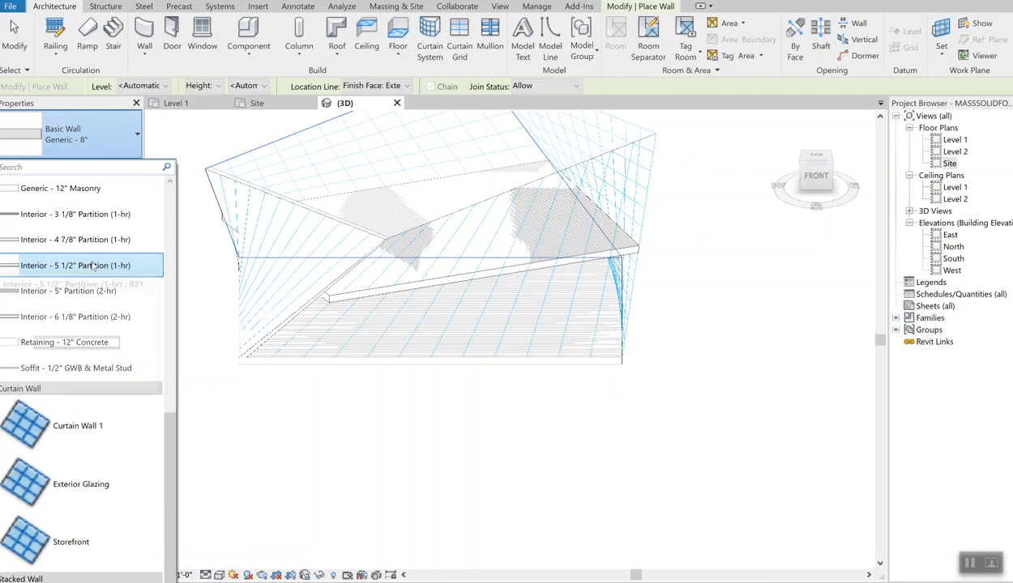
pyautogui.scroll(5, 107, 259)
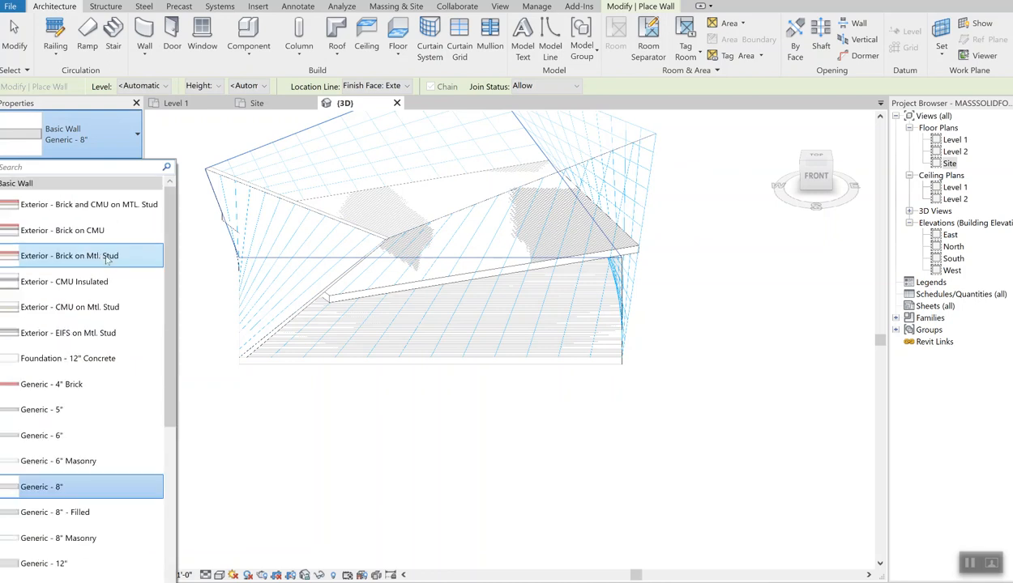
pyautogui.click(76, 384)
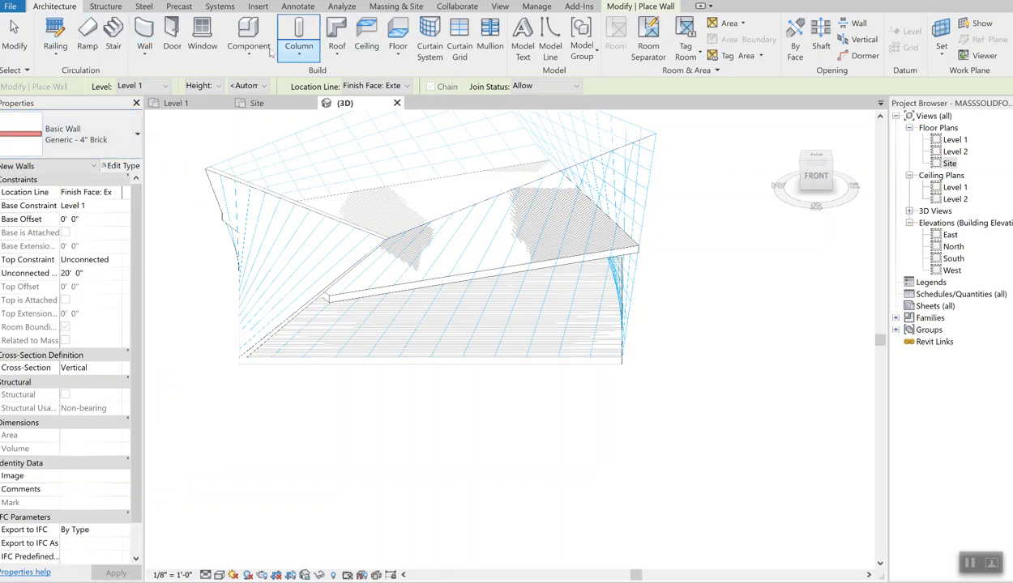
pyautogui.click(145, 55)
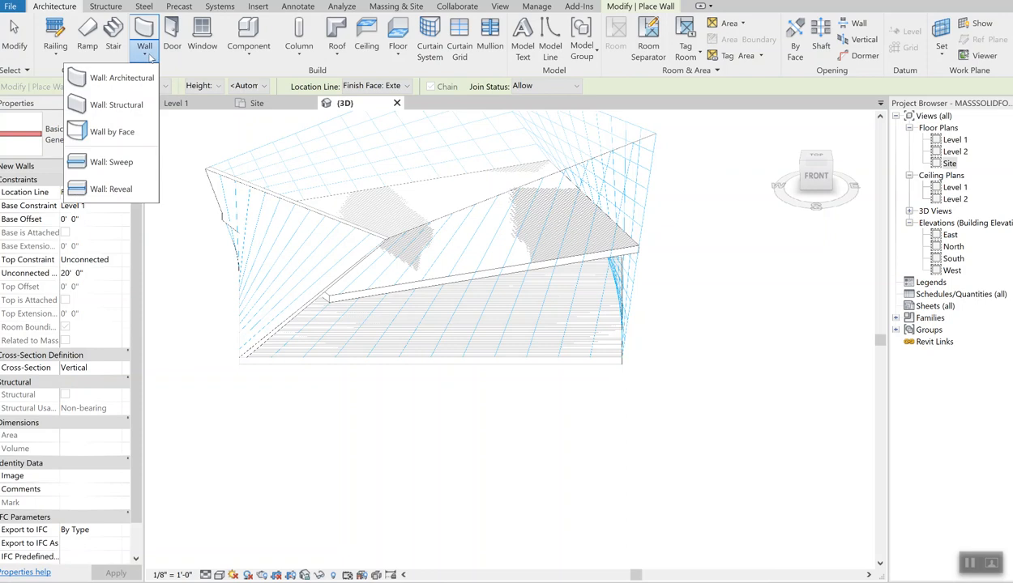
pyautogui.click(114, 134)
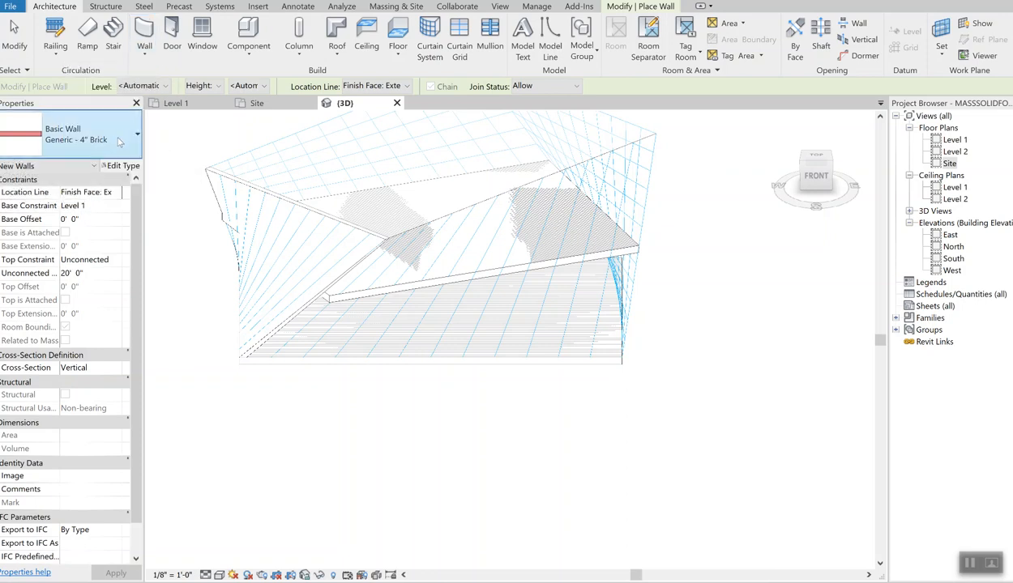
pyautogui.click(444, 243)
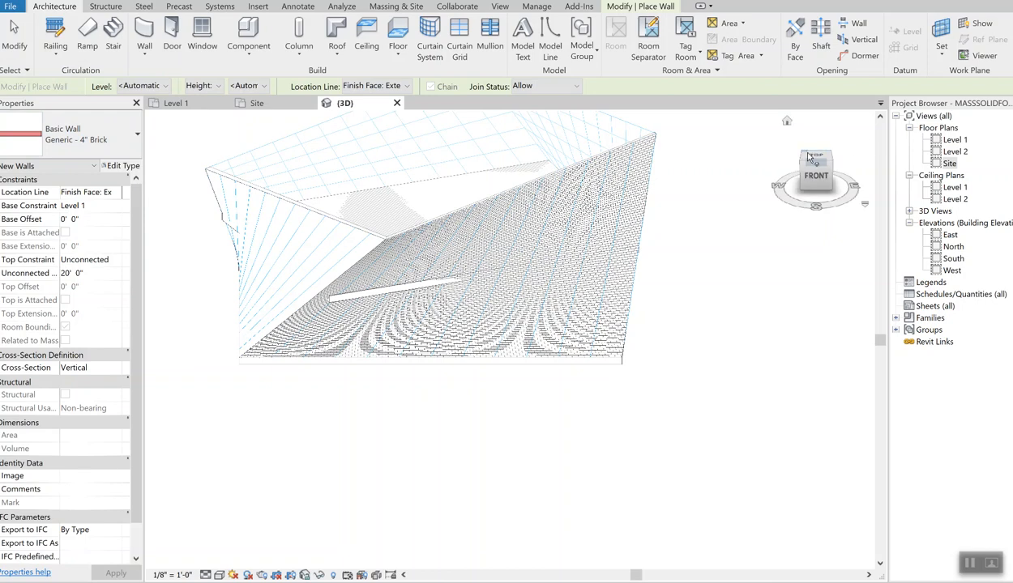
# Create a Generic - 4" Brick wall by face on the right side of the twisted mass.
pyautogui.moveTo(816, 182)
pyautogui.mouseDown()
pyautogui.moveTo(710, 158)
pyautogui.moveTo(484, 183)
pyautogui.moveTo(539, 166)
pyautogui.moveTo(632, 174)
pyautogui.mouseUp()
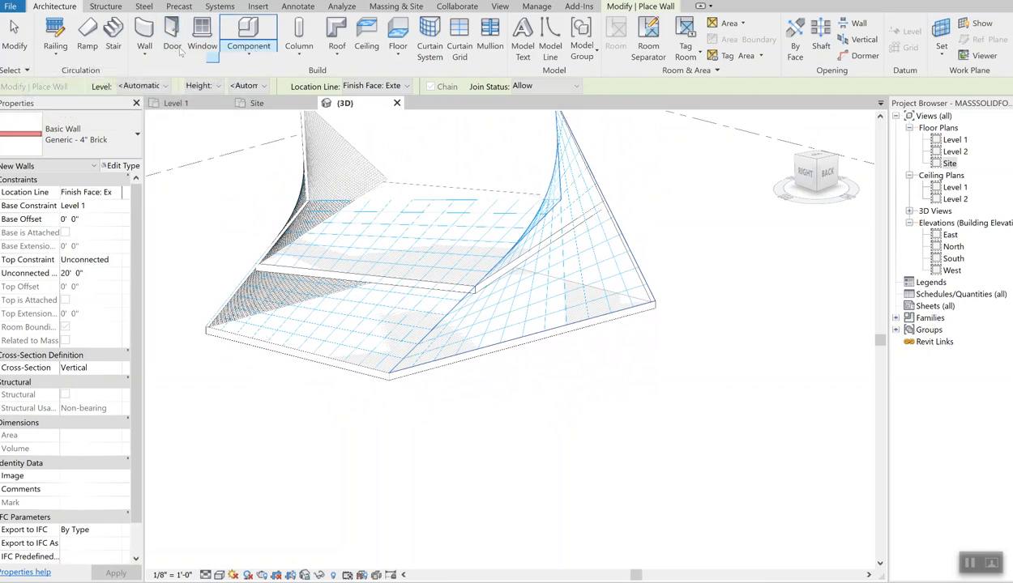
pyautogui.click(151, 52)
pyautogui.click(91, 130)
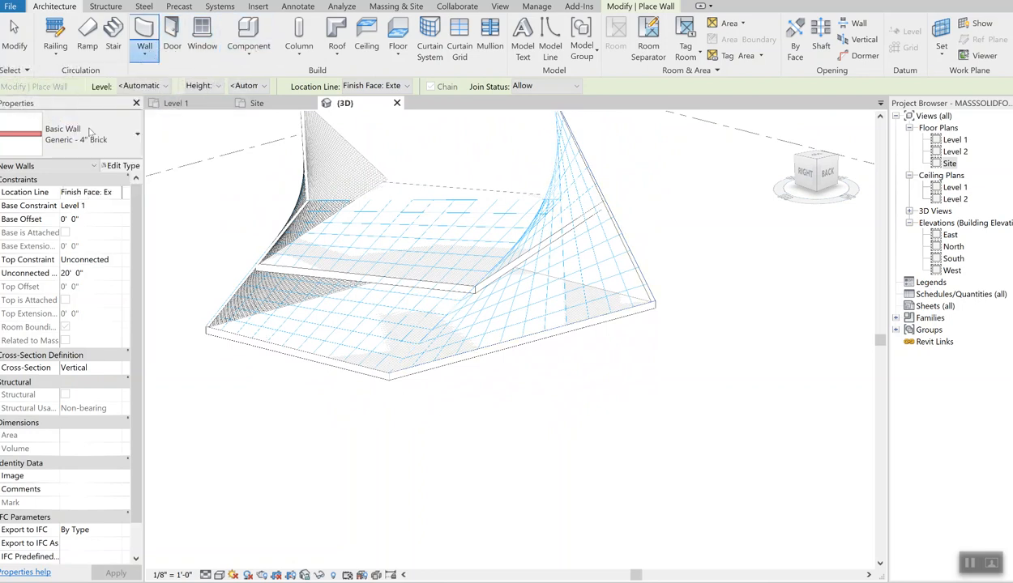
pyautogui.click(362, 227)
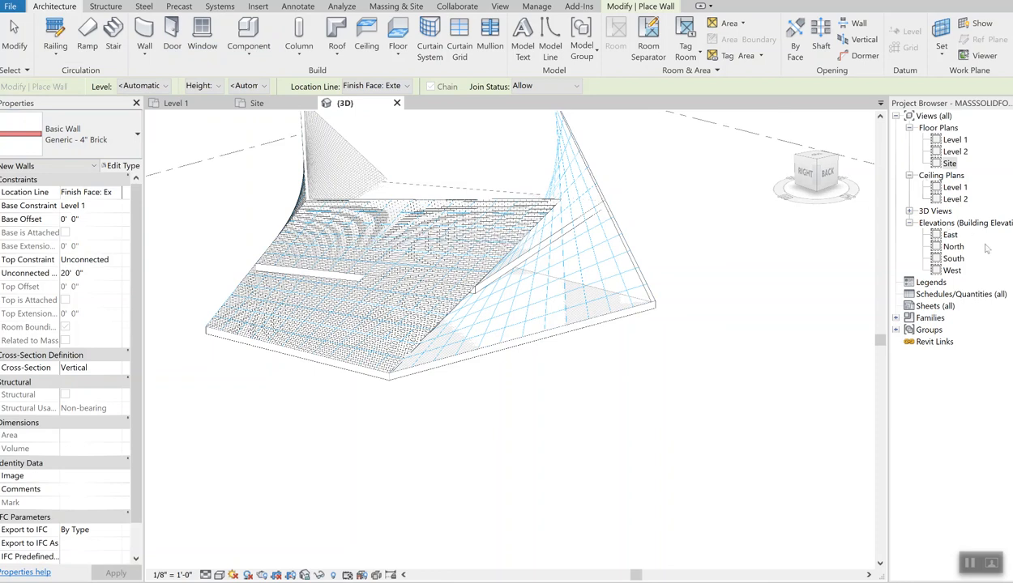
# Create a Generic - 4" Brick wall by face on the back side of the twisted mass.
pyautogui.keyDown('shift'); pyautogui.moveTo(730, 193); pyautogui.dragTo(664, 195, button='middle'); pyautogui.keyUp('shift')
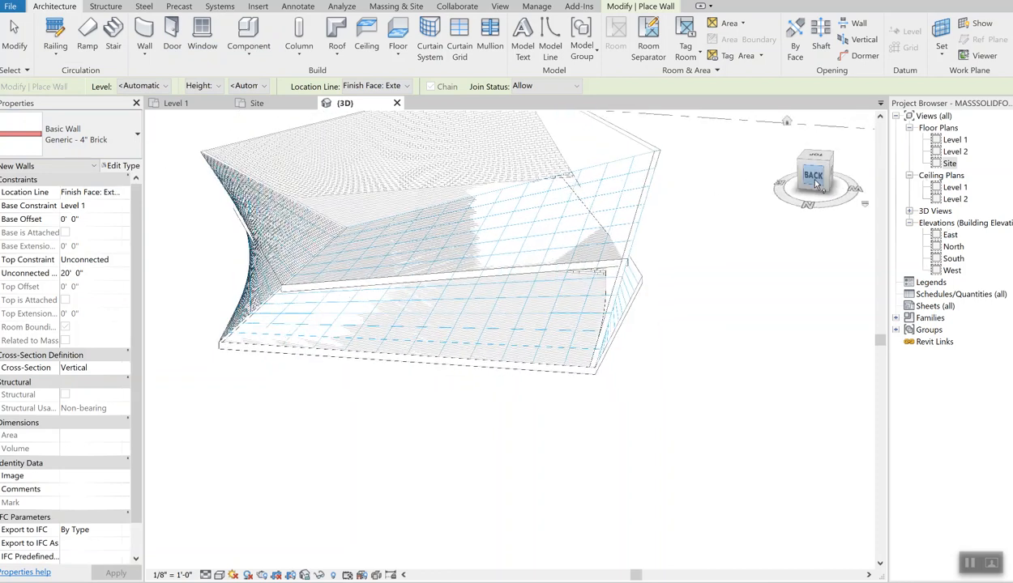
pyautogui.click(609, 183)
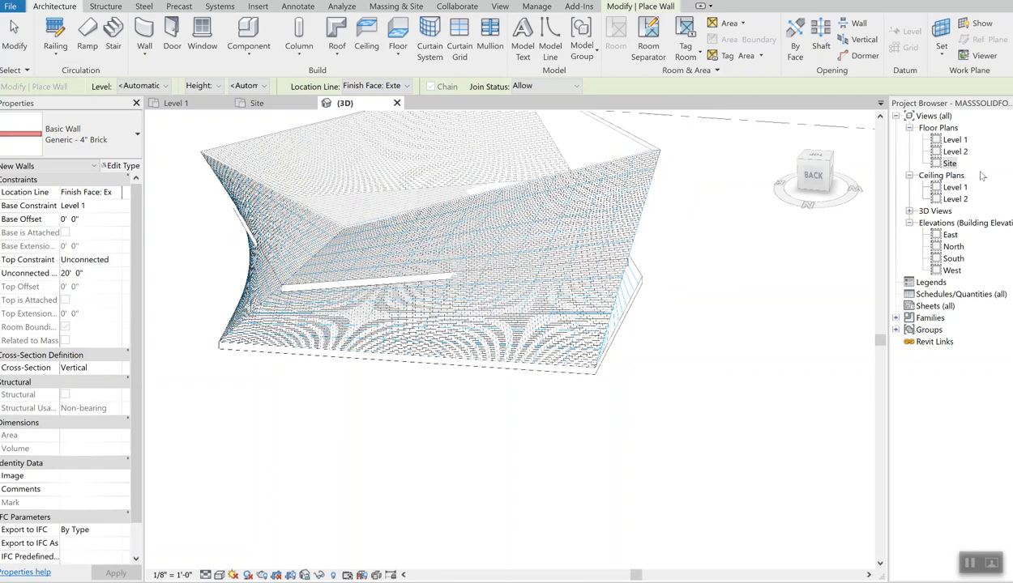
pyautogui.keyDown('shift'); pyautogui.moveTo(729, 185); pyautogui.dragTo(623, 177, button='middle'); pyautogui.keyUp('shift')
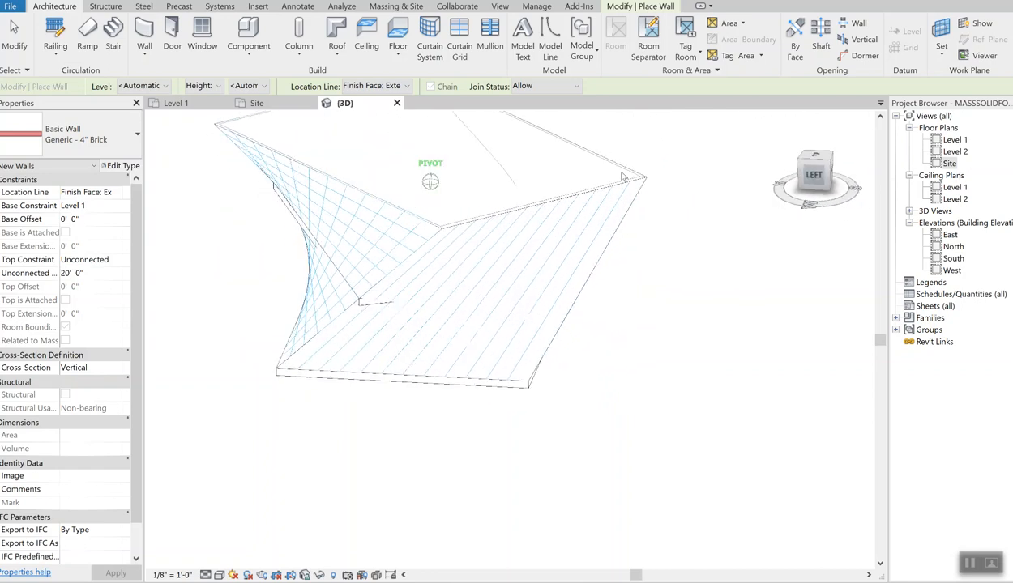
pyautogui.click(542, 236)
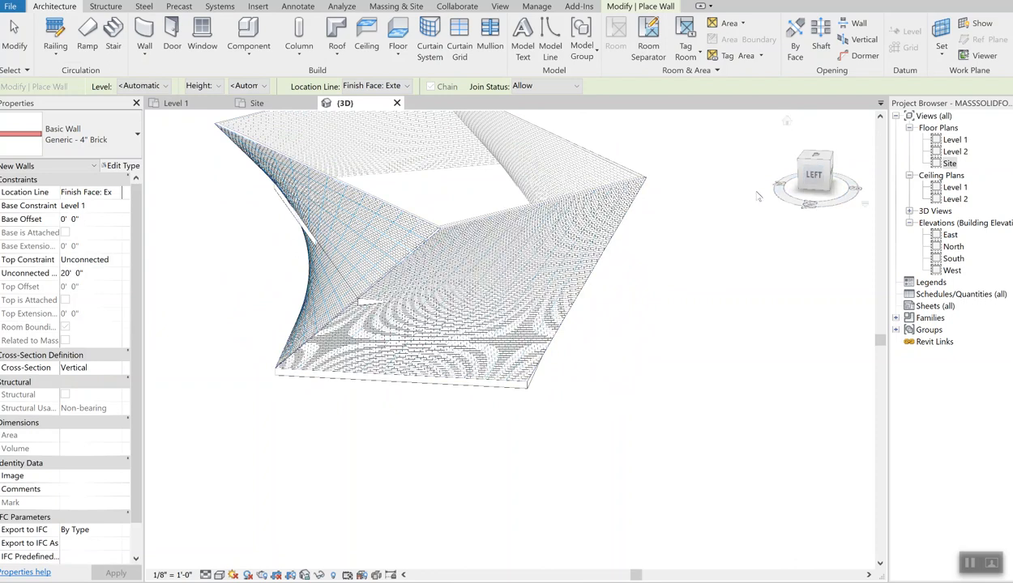
pyautogui.moveTo(807, 196); pyautogui.dragTo(662, 213)
pyautogui.keyDown('shift'); pyautogui.moveTo(662, 213); pyautogui.dragTo(616, 288, button='middle'); pyautogui.keyUp('shift')
pyautogui.moveTo(797, 167); pyautogui.dragTo(742, 173)
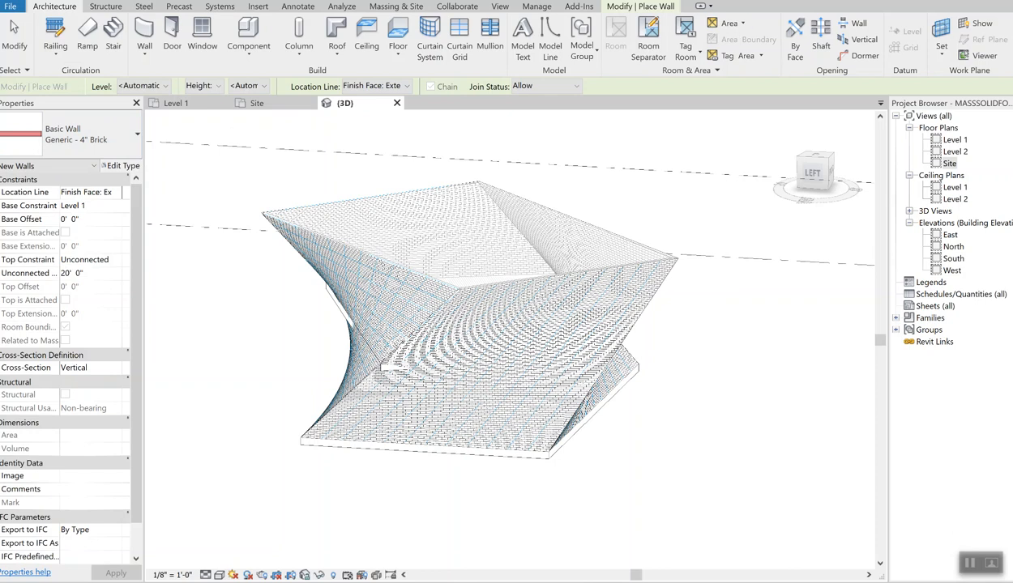
# Start saving the model as a project file and browse to the My Drive folder on Google Drive (G:).
pyautogui.click(17, 8)
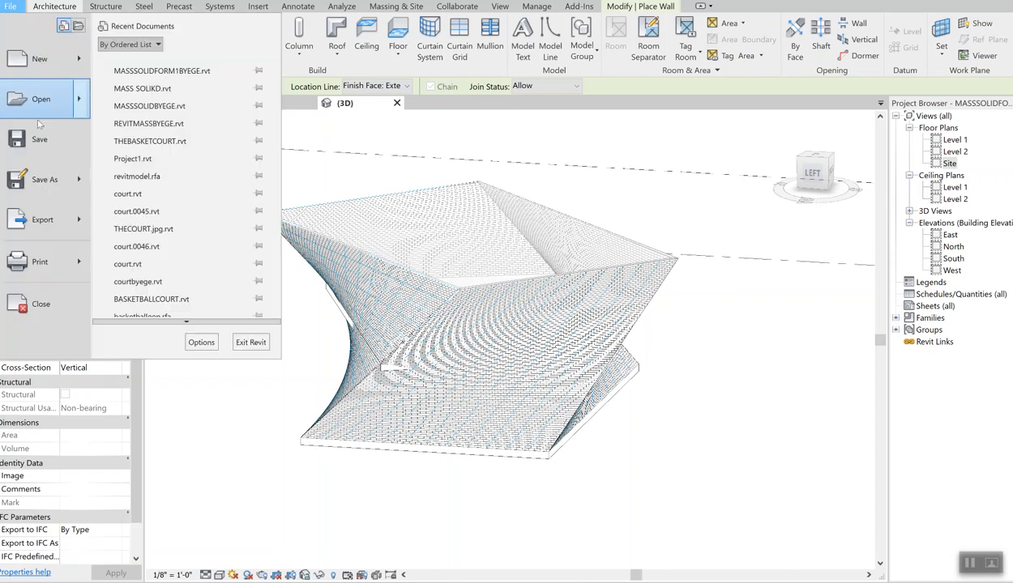
pyautogui.moveTo(43, 186)
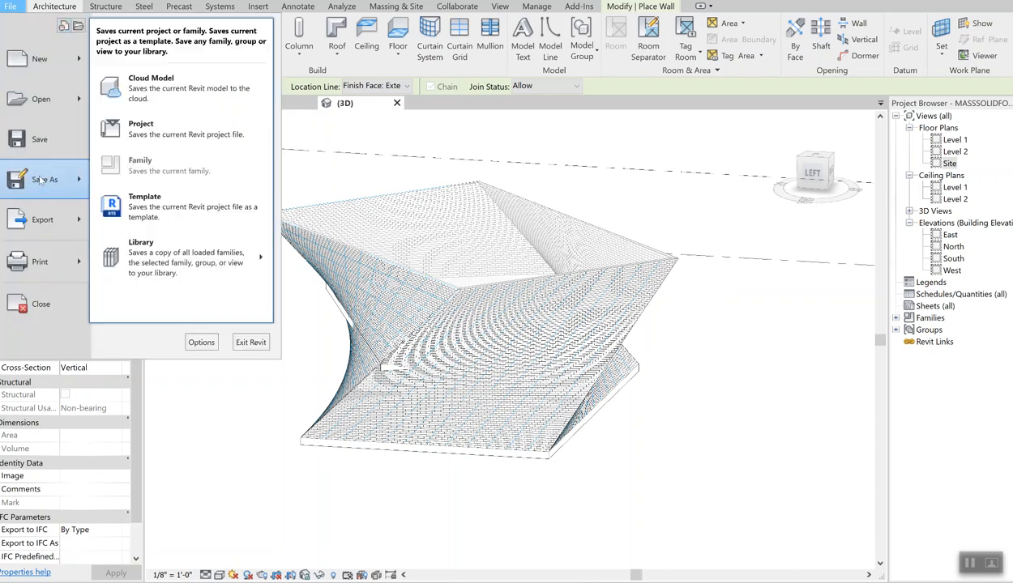
pyautogui.click(154, 143)
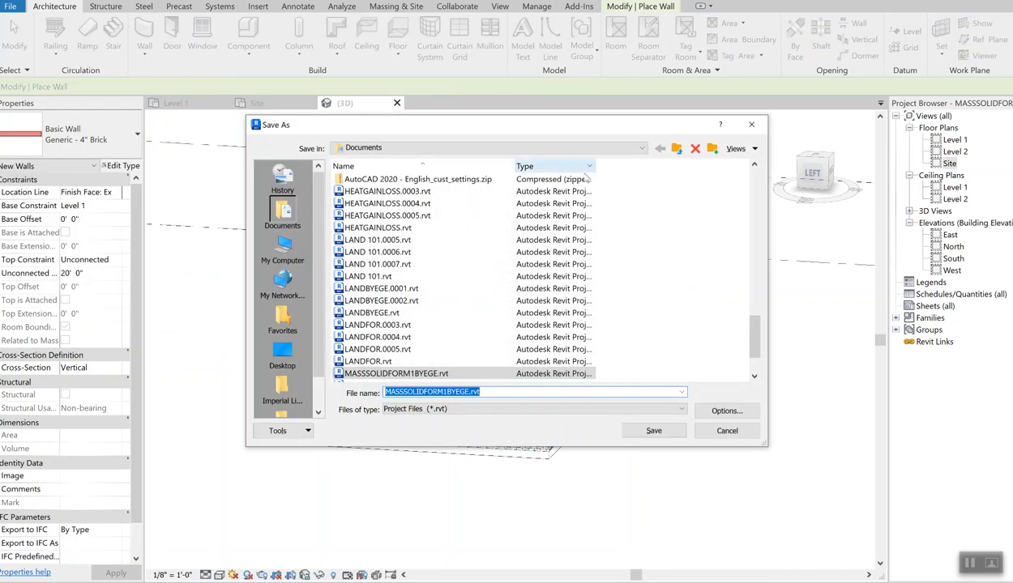
pyautogui.click(641, 151)
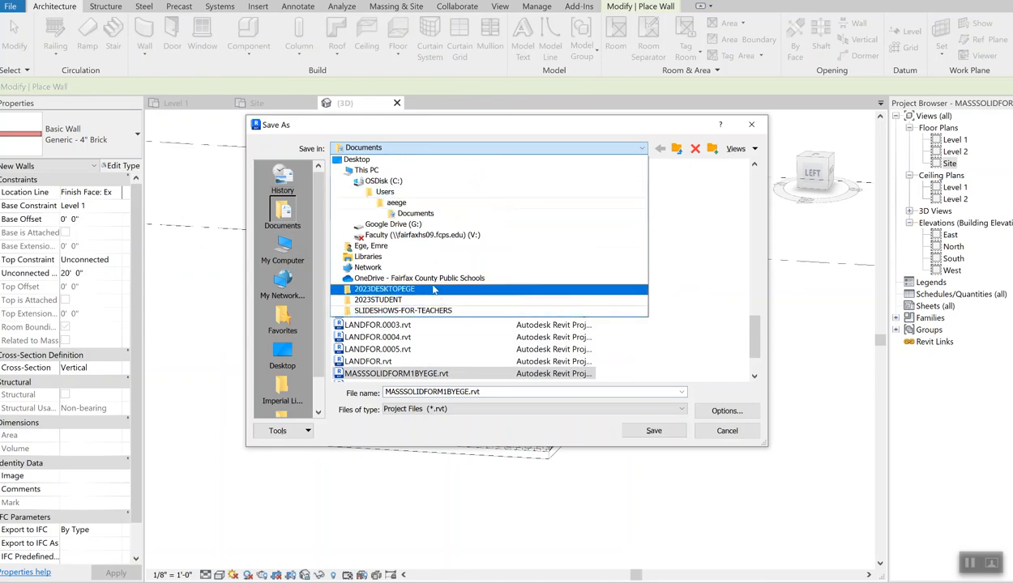
pyautogui.click(393, 224)
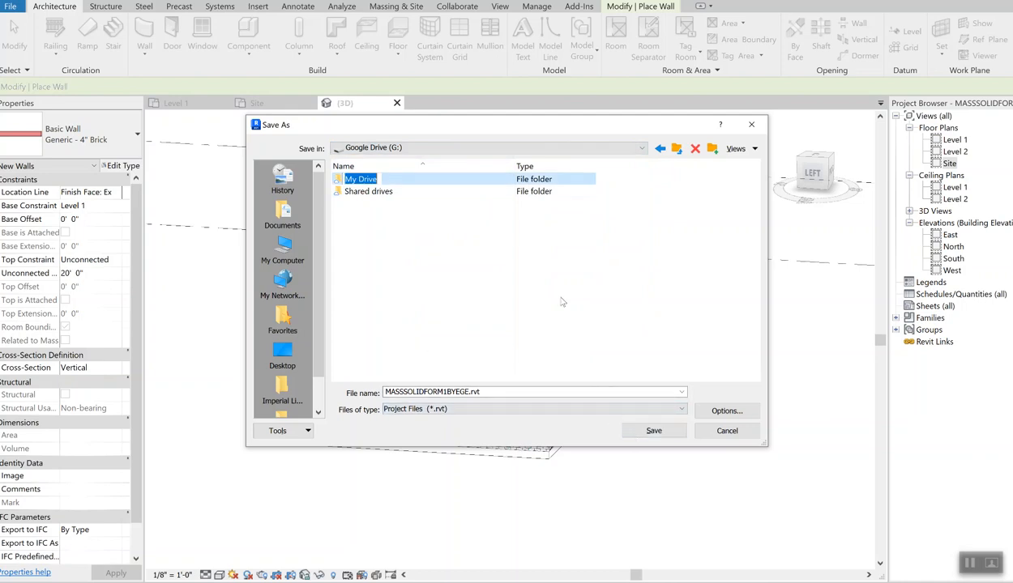
pyautogui.doubleClick(336, 183)
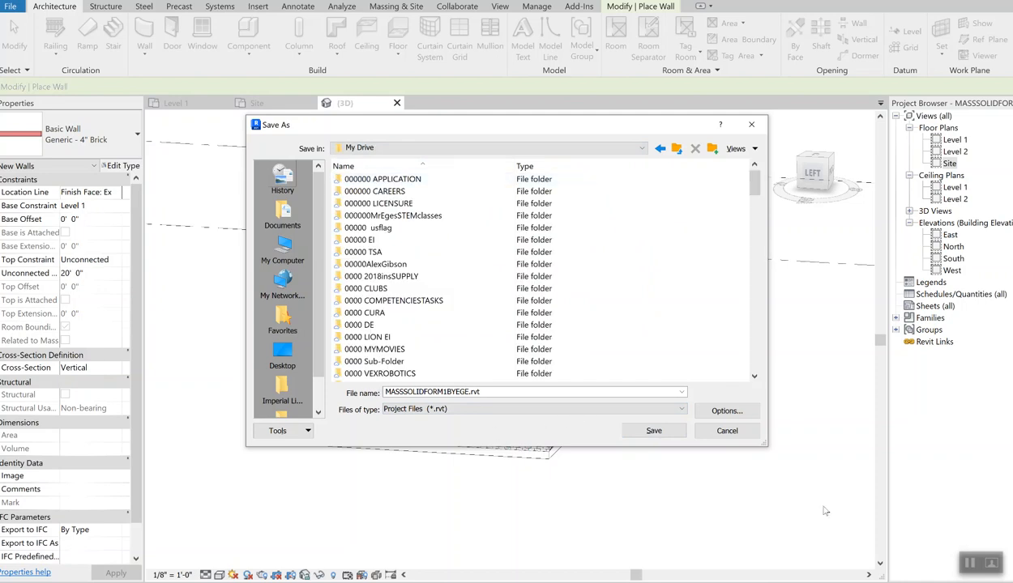
pyautogui.click(676, 151)
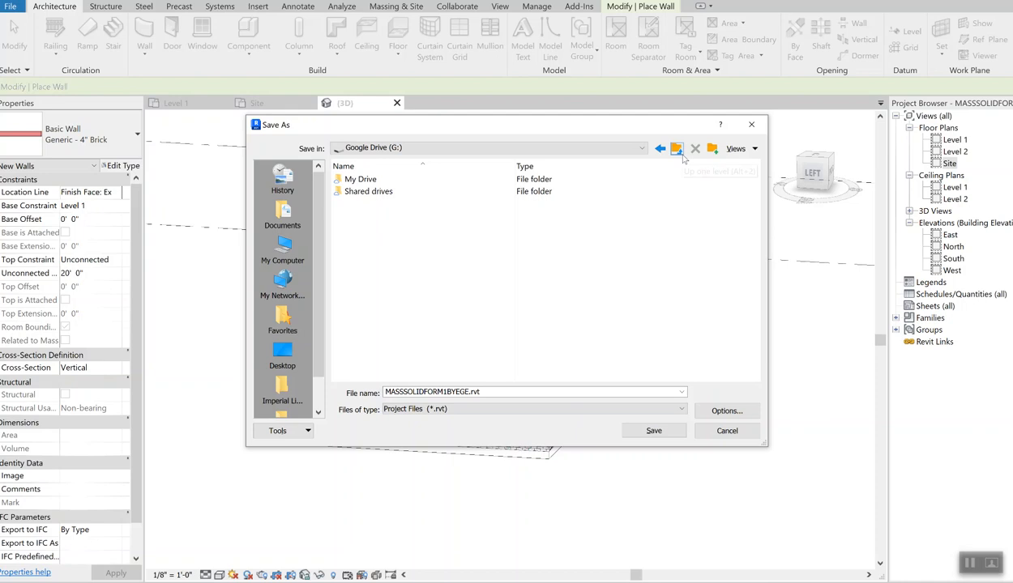
pyautogui.doubleClick(358, 179)
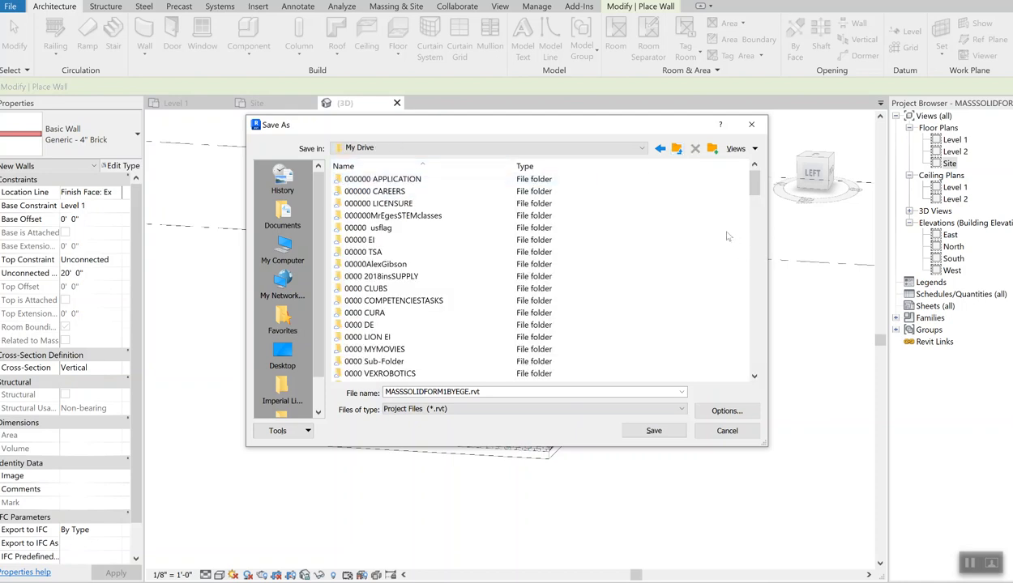
# Create a folder named REVITMASS in My Drive and save the project inside it under its existing file name.
pyautogui.click(712, 150)
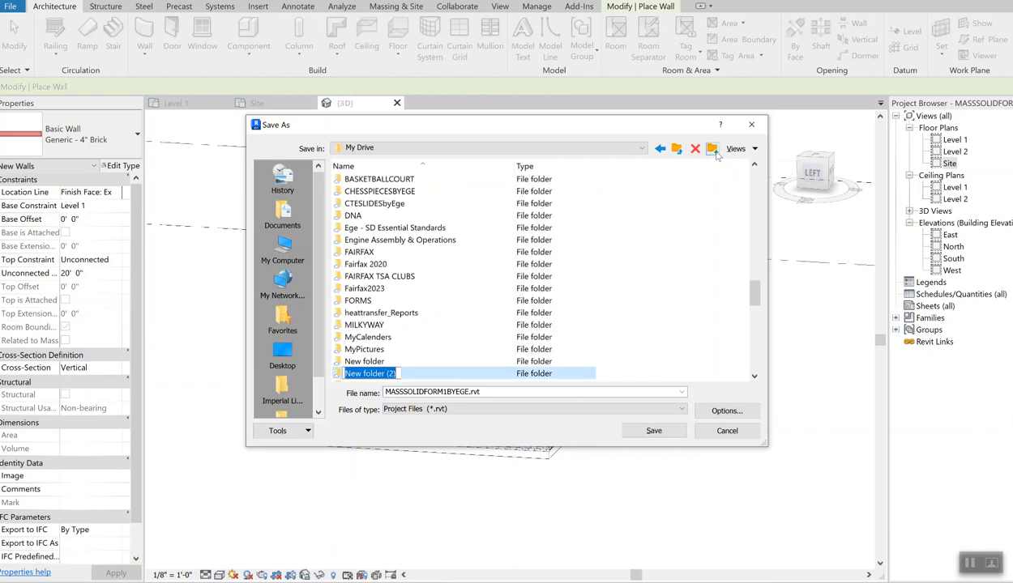
pyautogui.write('REVITMASS')
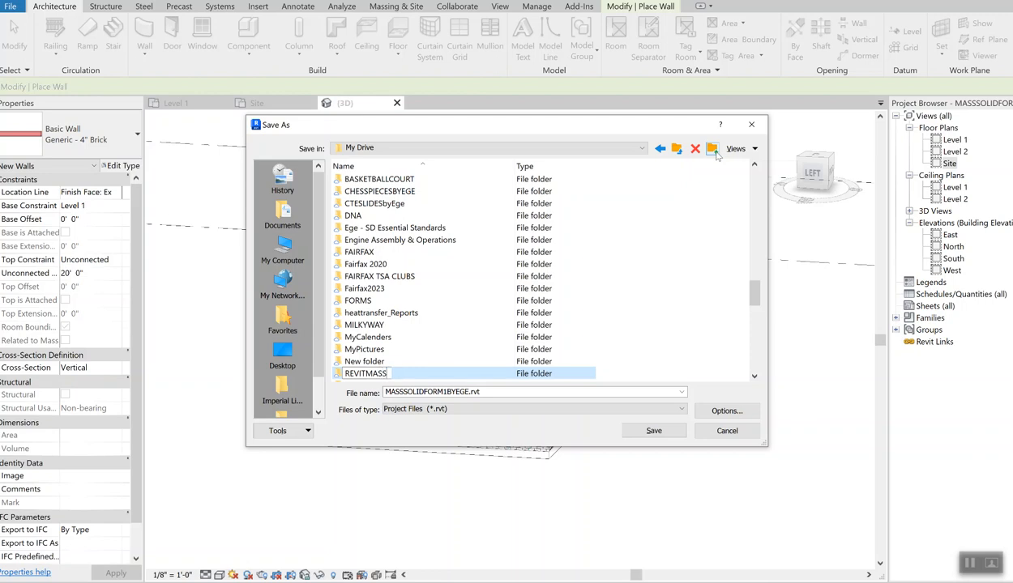
pyautogui.press('Return')
pyautogui.doubleClick(341, 373)
pyautogui.click(653, 431)
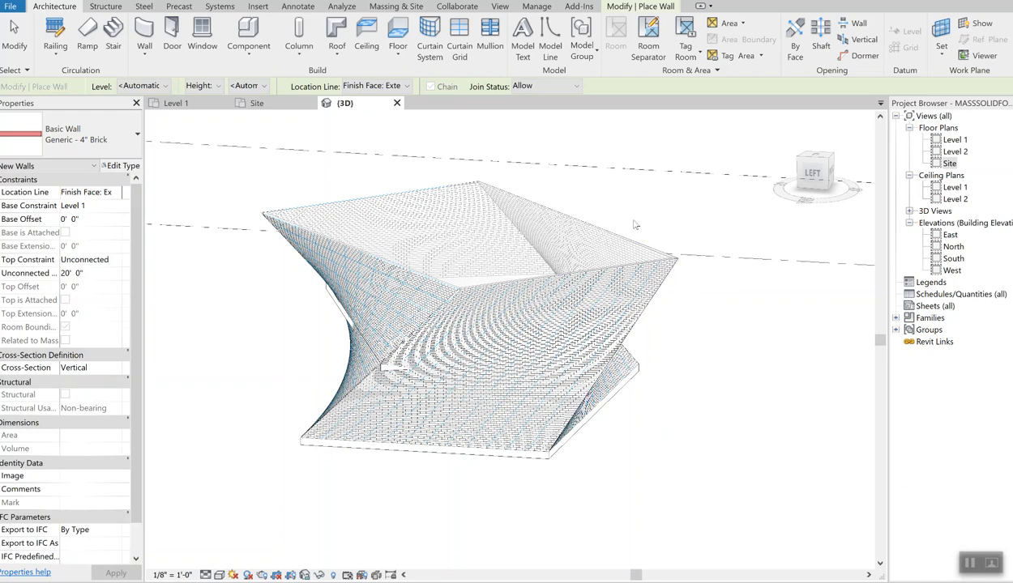
pyautogui.moveTo(565, 173); pyautogui.dragTo(596, 216, button='middle')
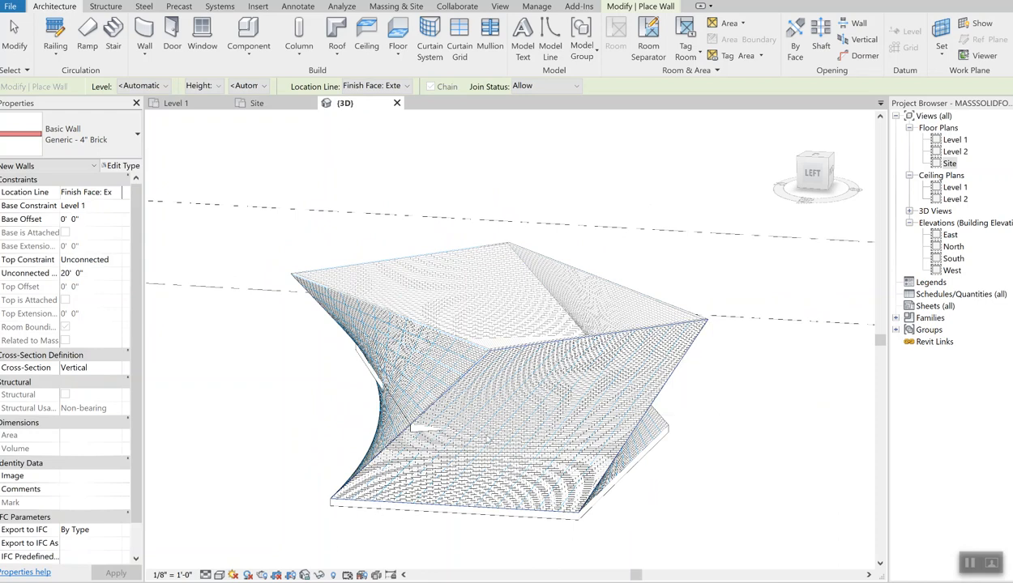
pyautogui.click(949, 163)
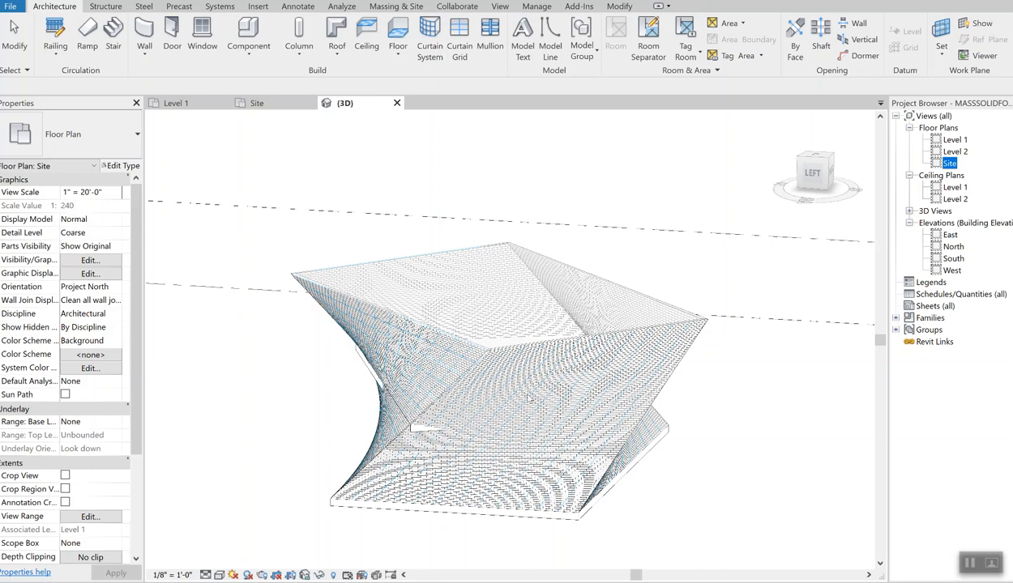
pyautogui.scroll(6, 420, 433)
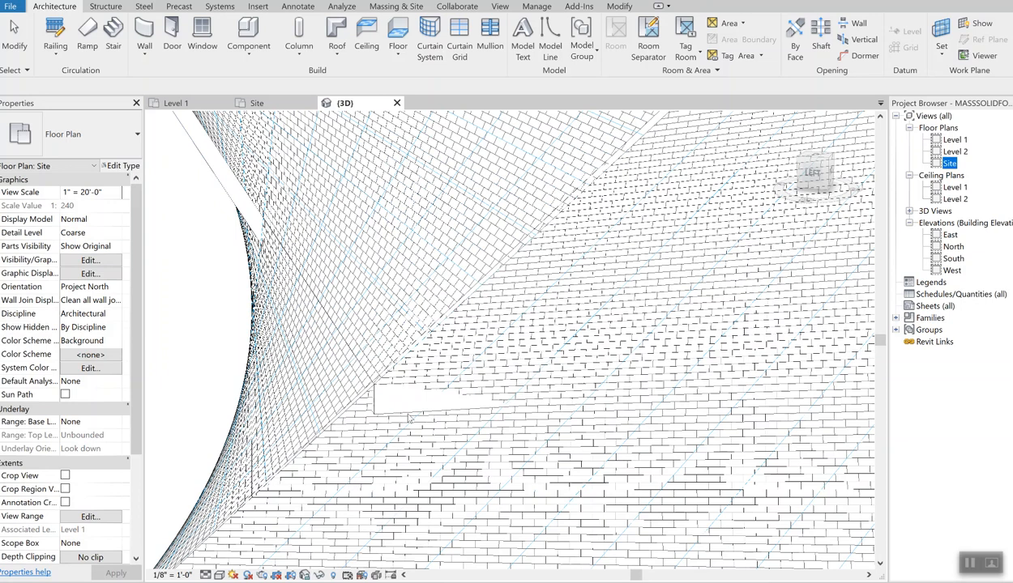
pyautogui.scroll(-8, 409, 417)
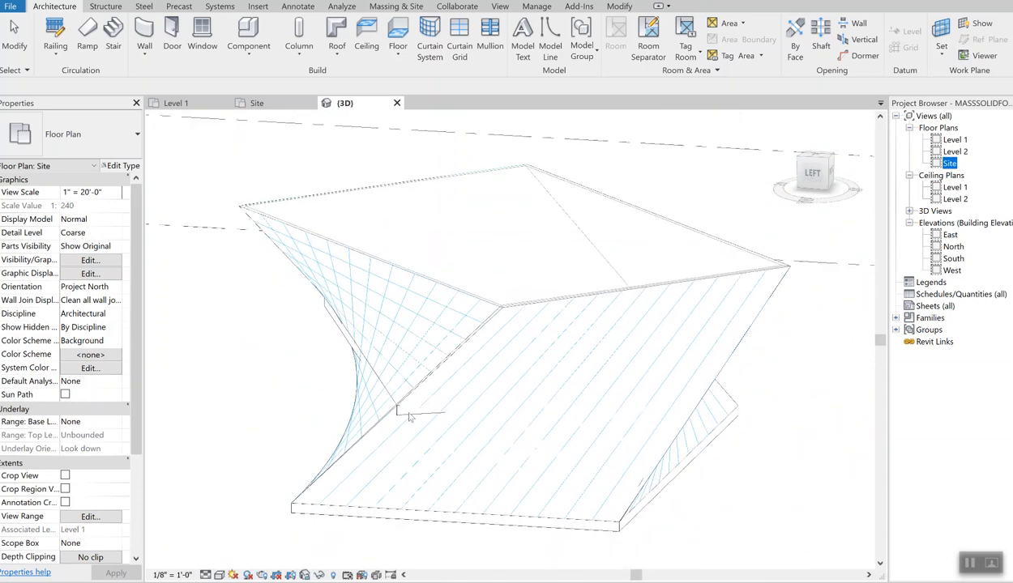
pyautogui.keyDown('shift'); pyautogui.moveTo(390, 382); pyautogui.dragTo(398, 262, button='middle'); pyautogui.keyUp('shift')
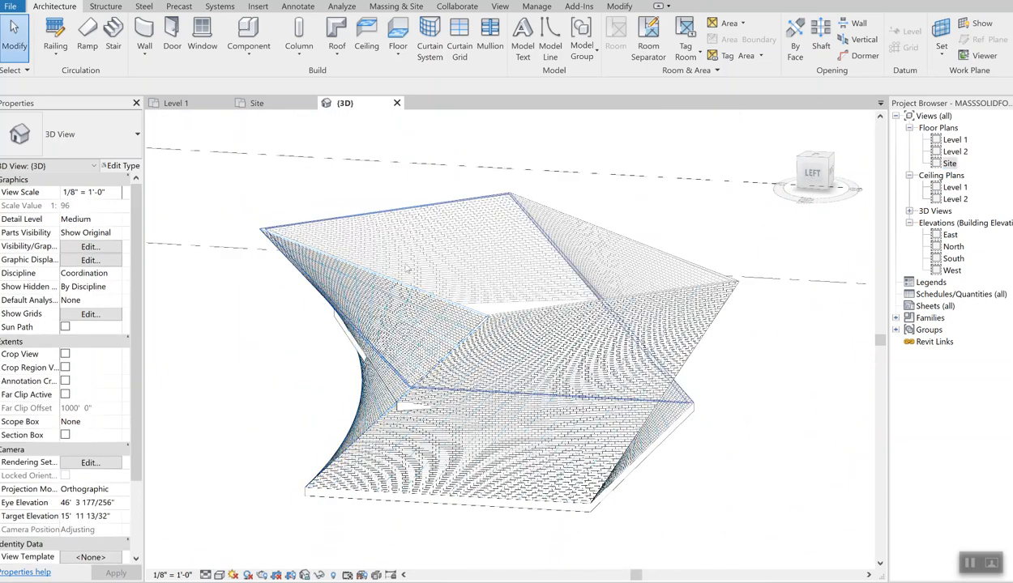
pyautogui.click(945, 162)
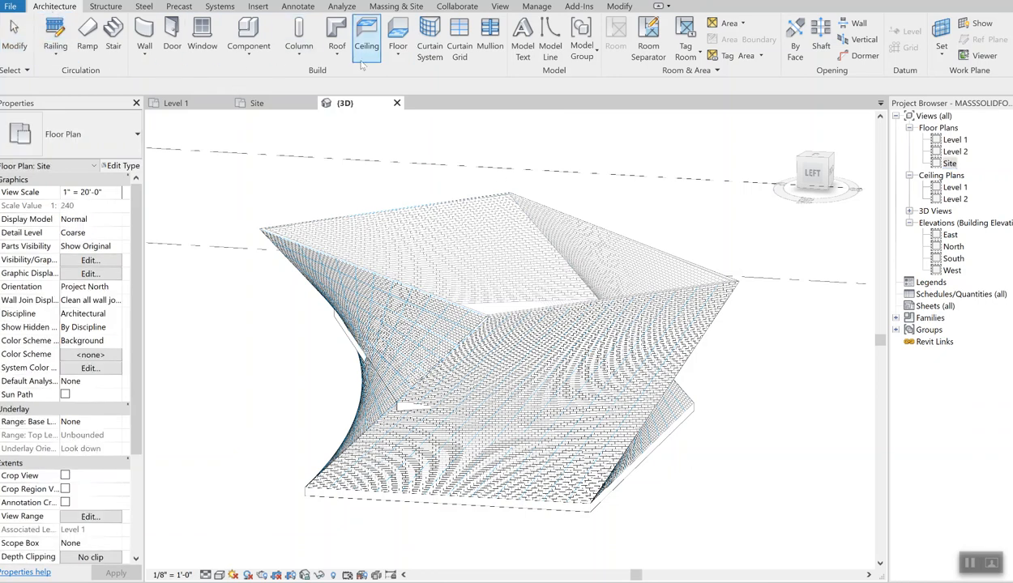
# Create a Generic - 12" roof on the top face of the twisted mass with Roof by Face, referenced to Level 2.
pyautogui.click(338, 53)
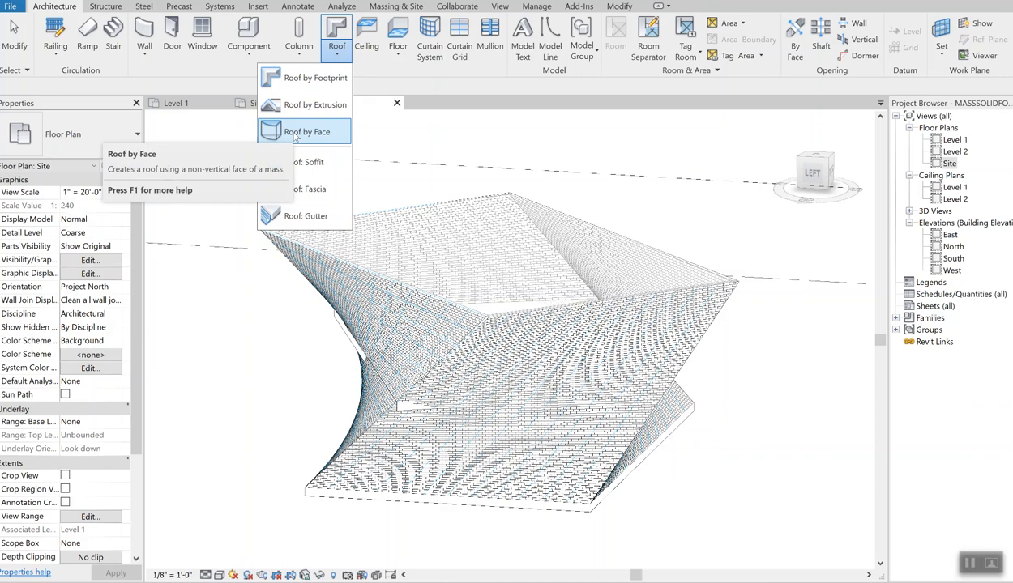
pyautogui.press('Escape')
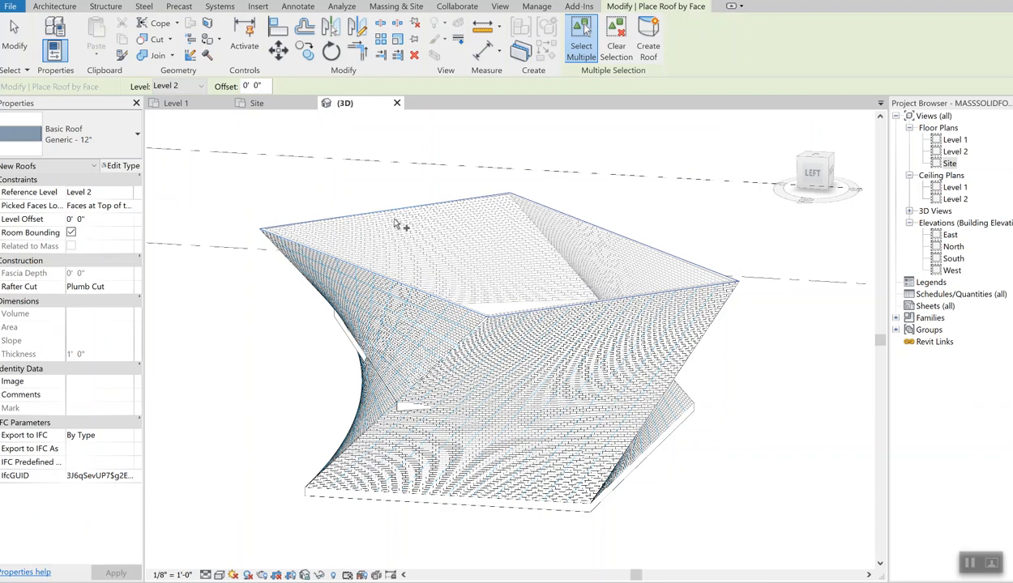
pyautogui.click(396, 224)
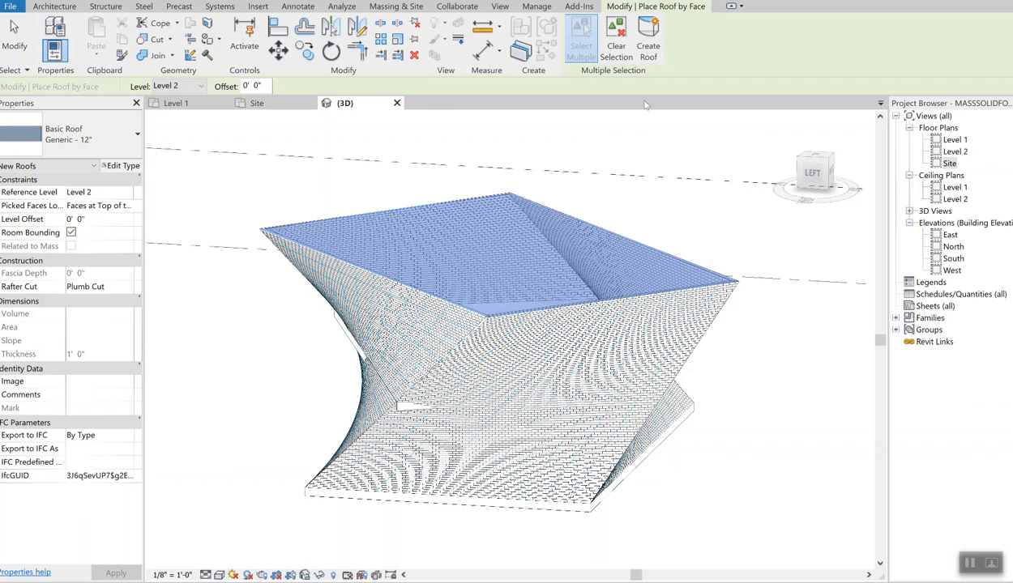
pyautogui.click(653, 48)
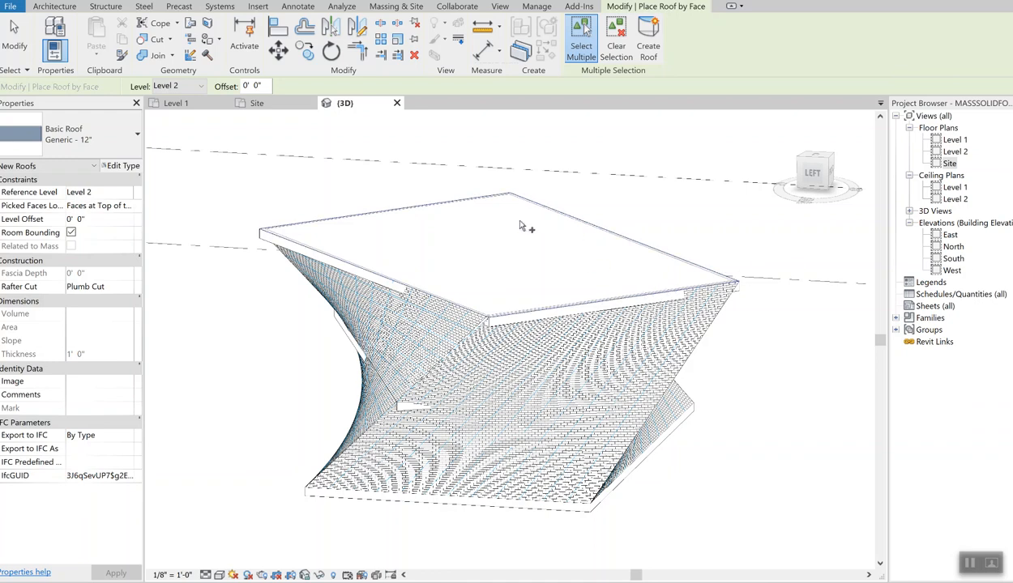
pyautogui.click(643, 48)
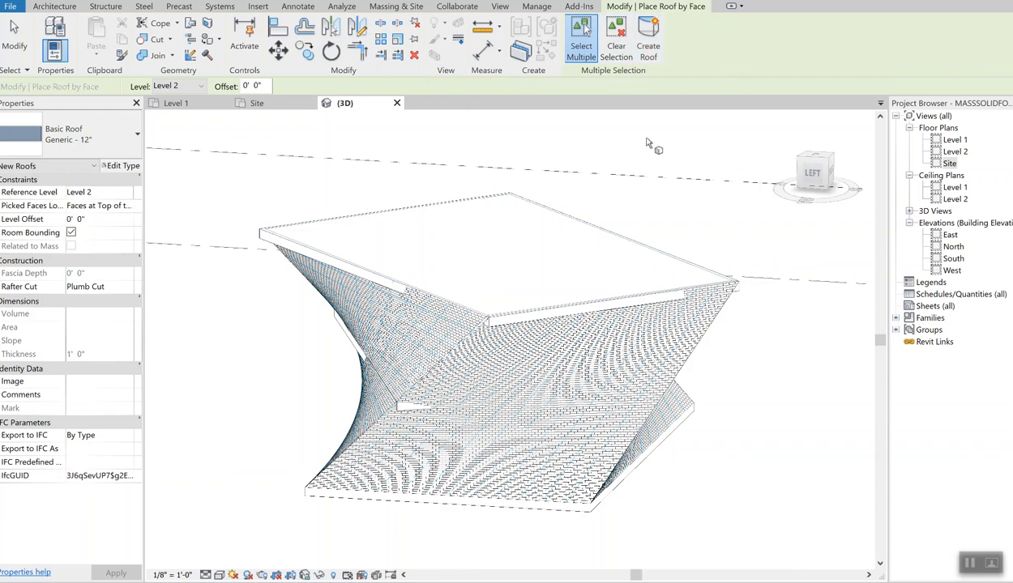
# Select the mass's top face again and create another Generic - 12" roof from it.
pyautogui.click(341, 226)
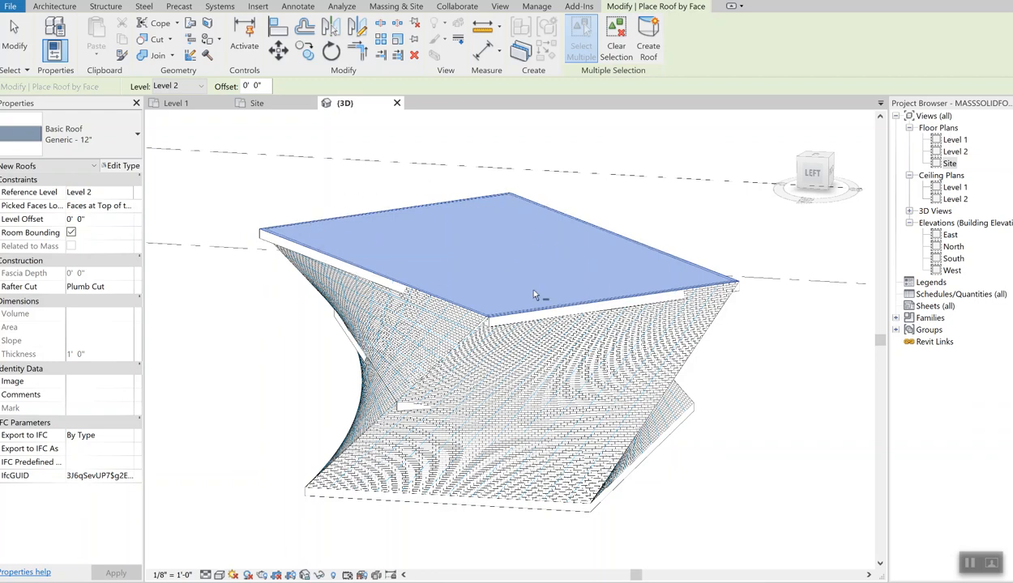
pyautogui.click(521, 314)
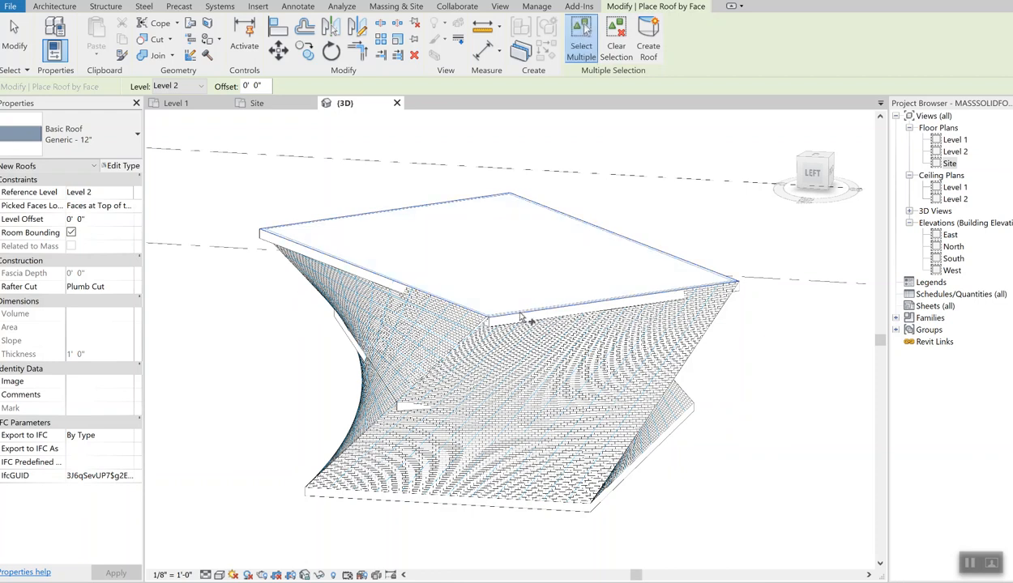
pyautogui.click(519, 313)
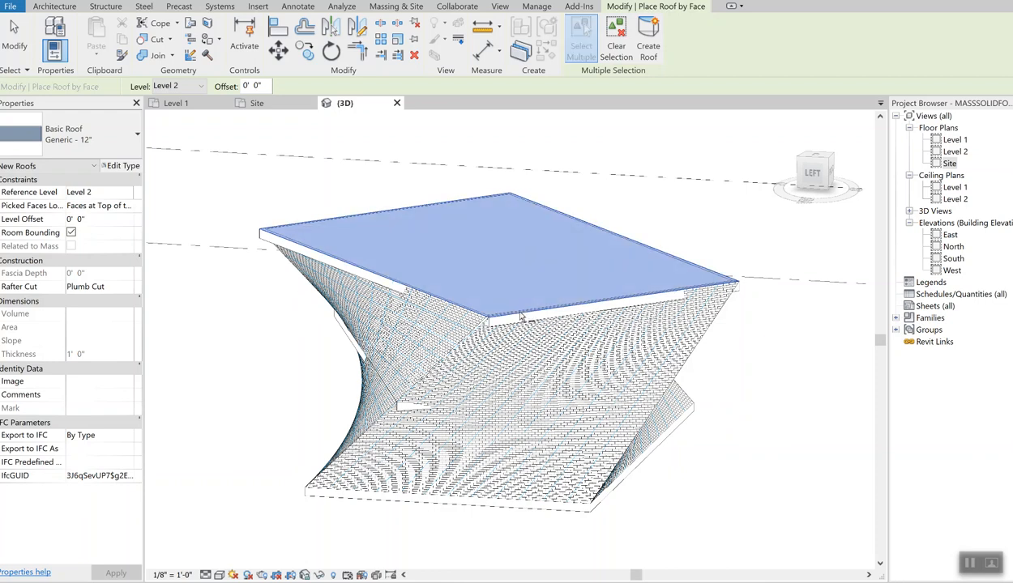
pyautogui.click(512, 359)
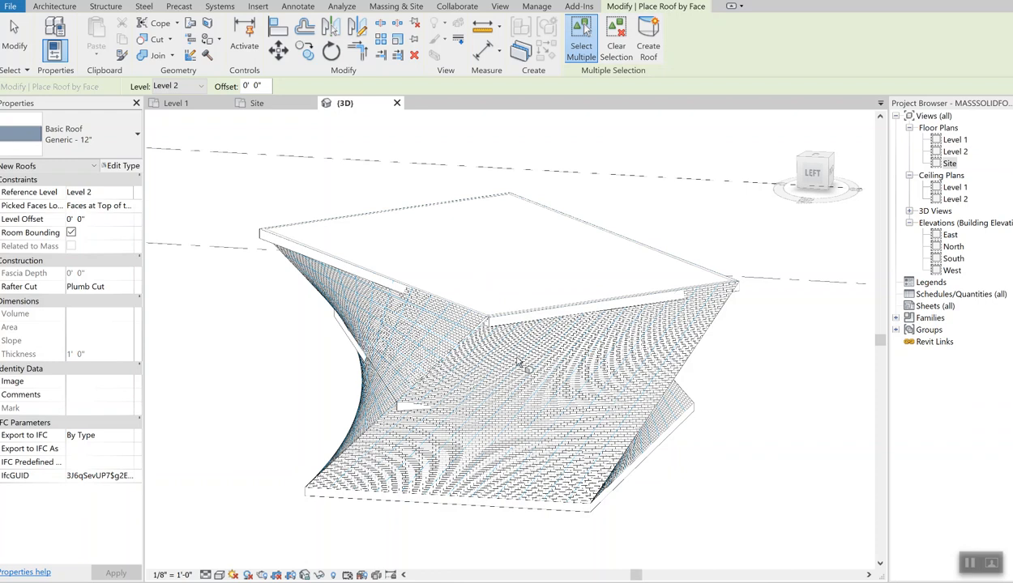
pyautogui.click(491, 296)
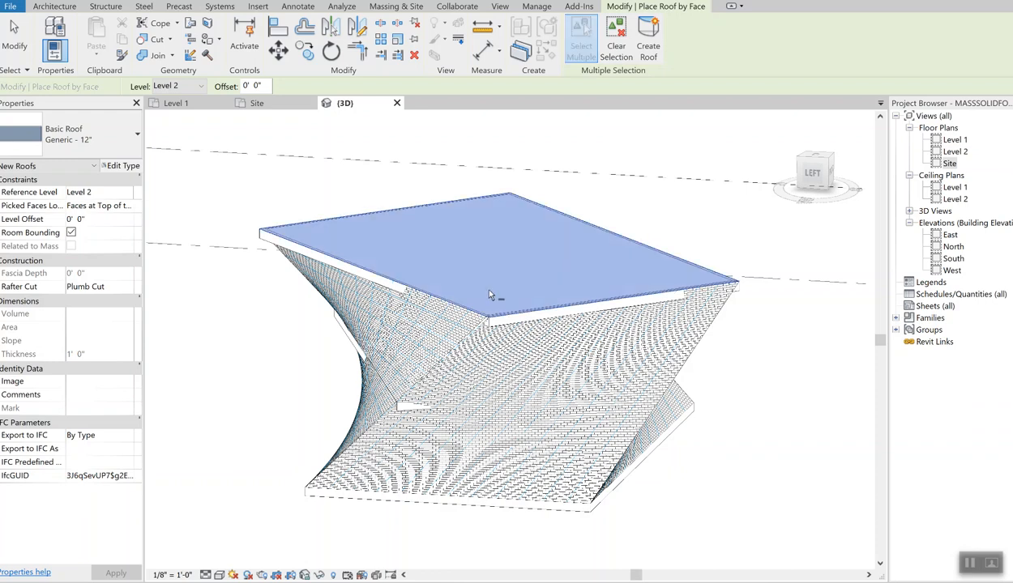
pyautogui.click(648, 58)
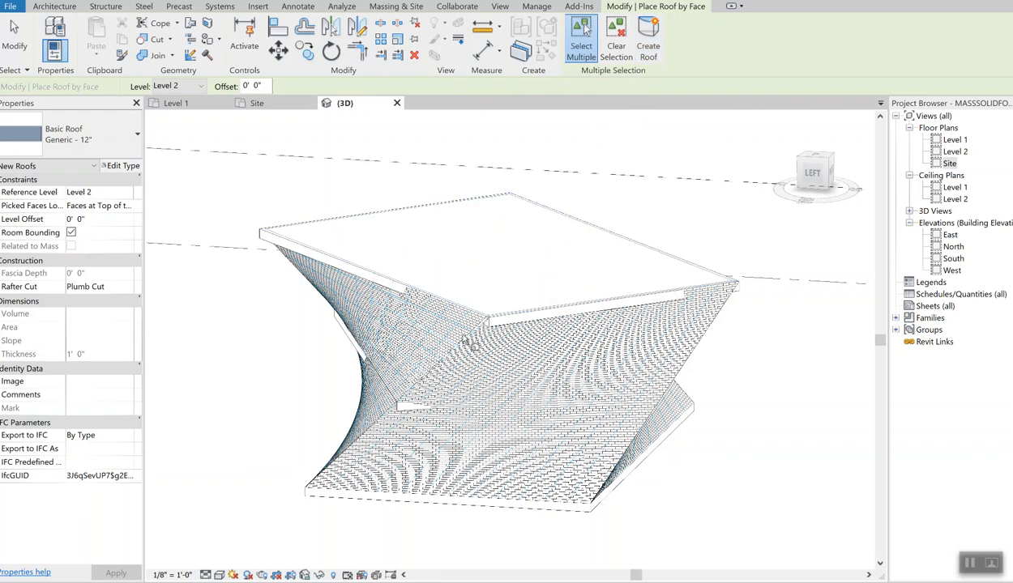
# Pick the mass's top face for the roof and set the Generic - 12" roof type's structure layer thickness to 3' 0".
pyautogui.click(515, 319)
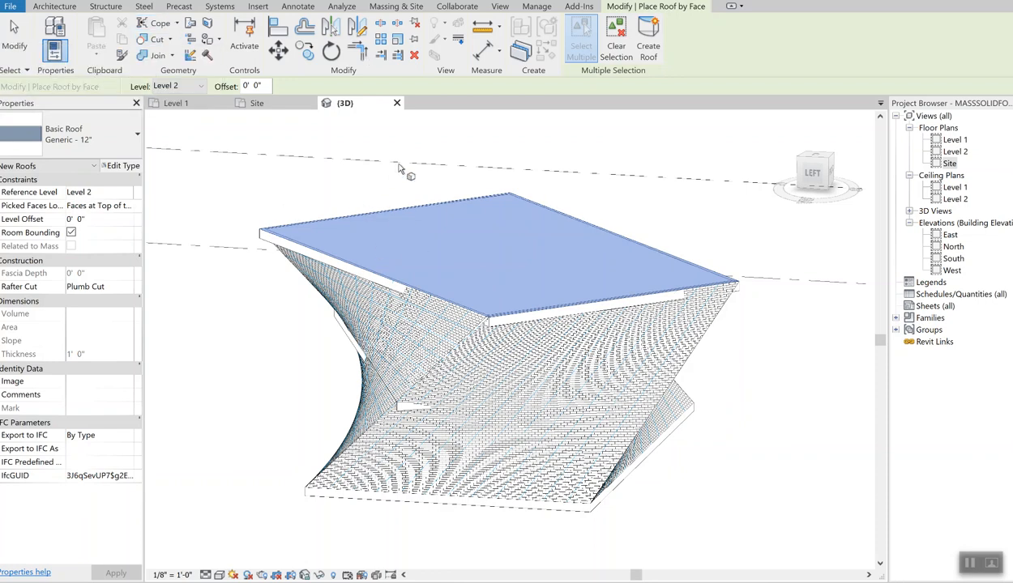
pyautogui.click(53, 50)
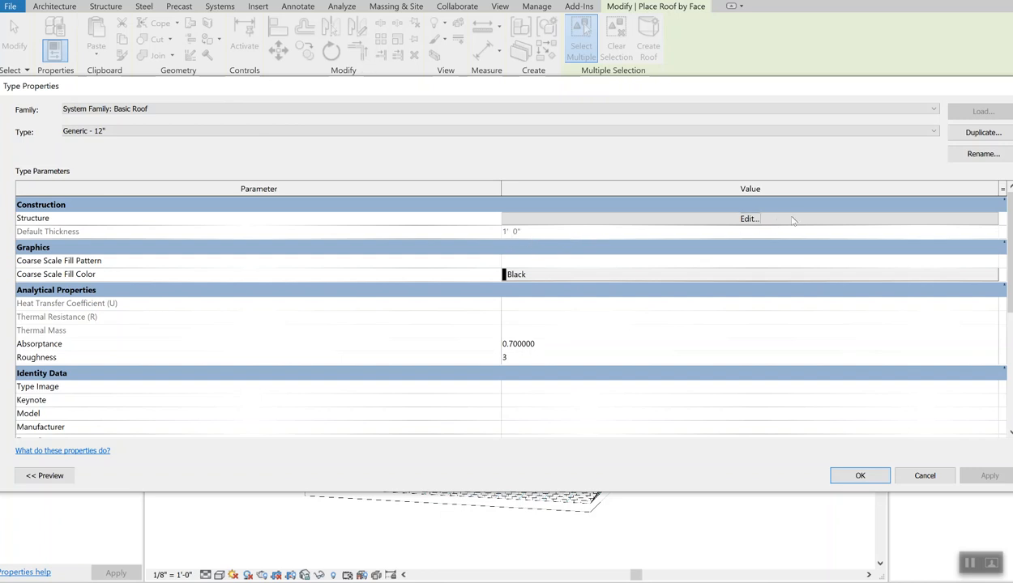
pyautogui.click(746, 219)
pyautogui.click(545, 218)
pyautogui.write('3')
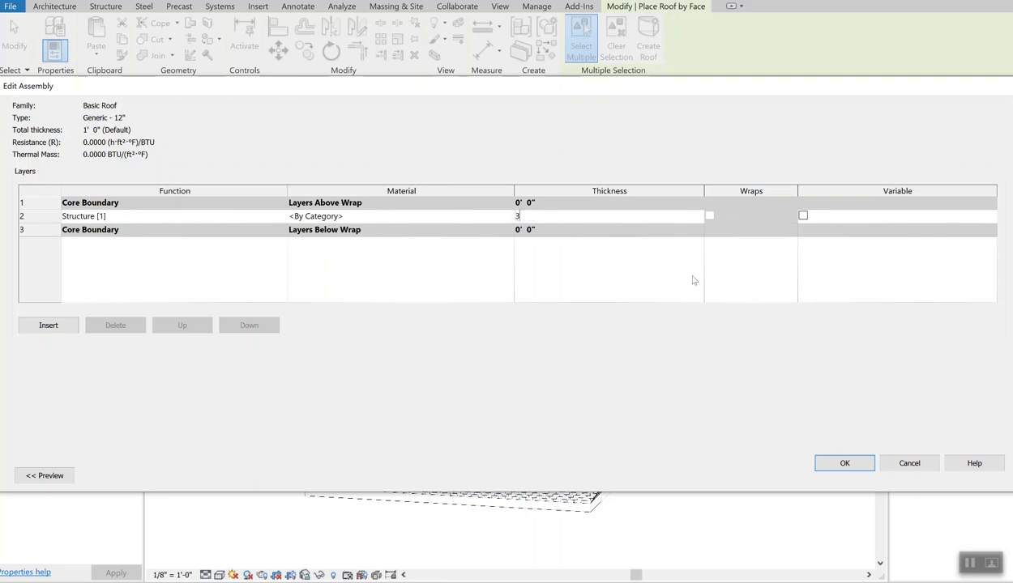
pyautogui.press('Tab')
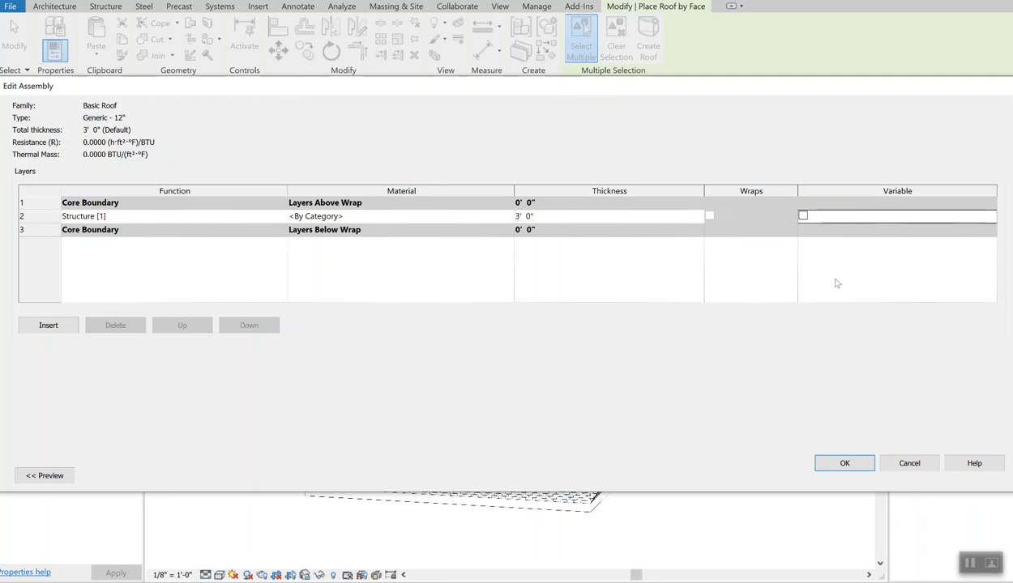
pyautogui.click(844, 463)
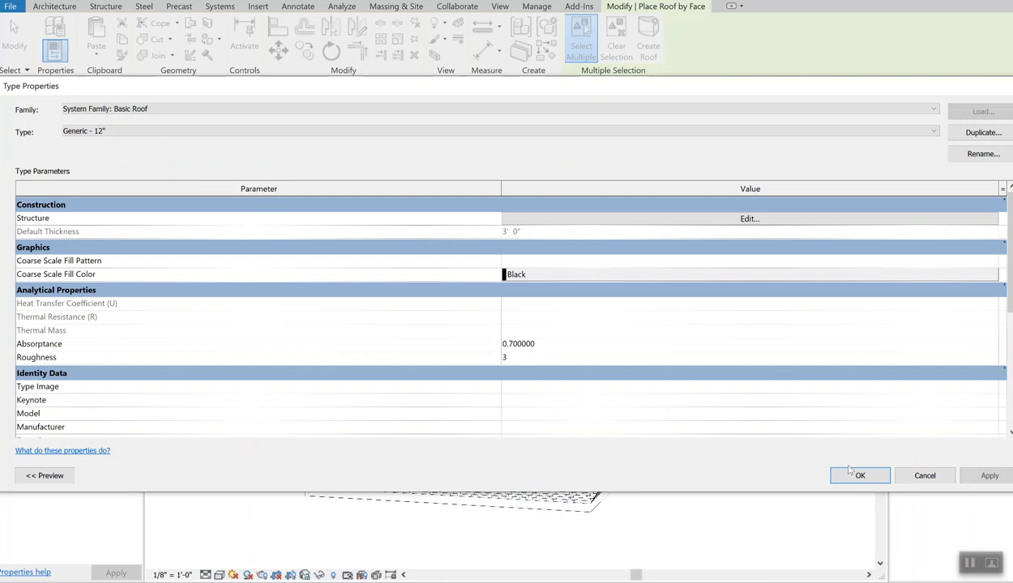
pyautogui.click(857, 475)
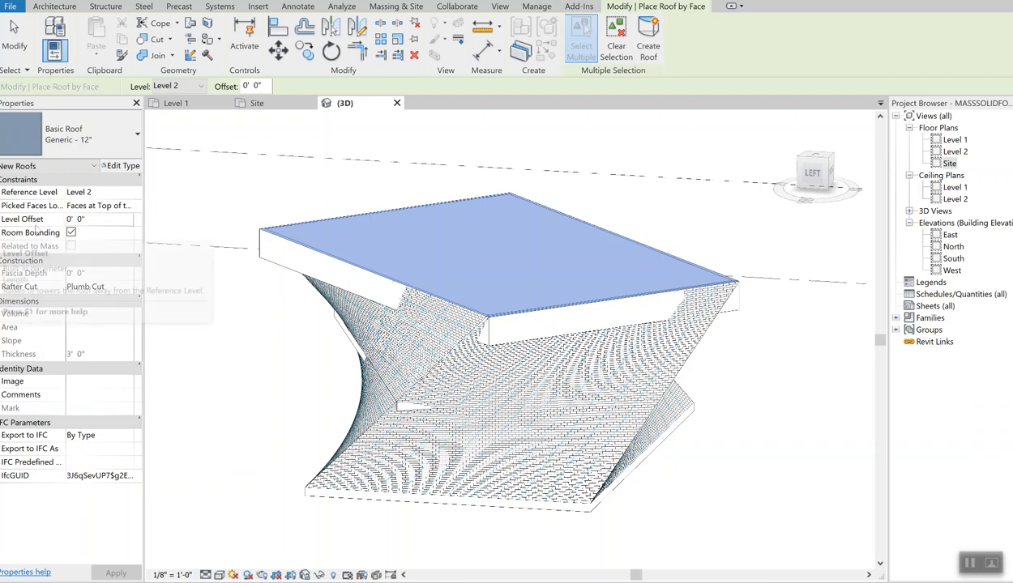
# Set the level offset for the new roof to 1' 0".
pyautogui.moveTo(86, 219); pyautogui.dragTo(61, 219)
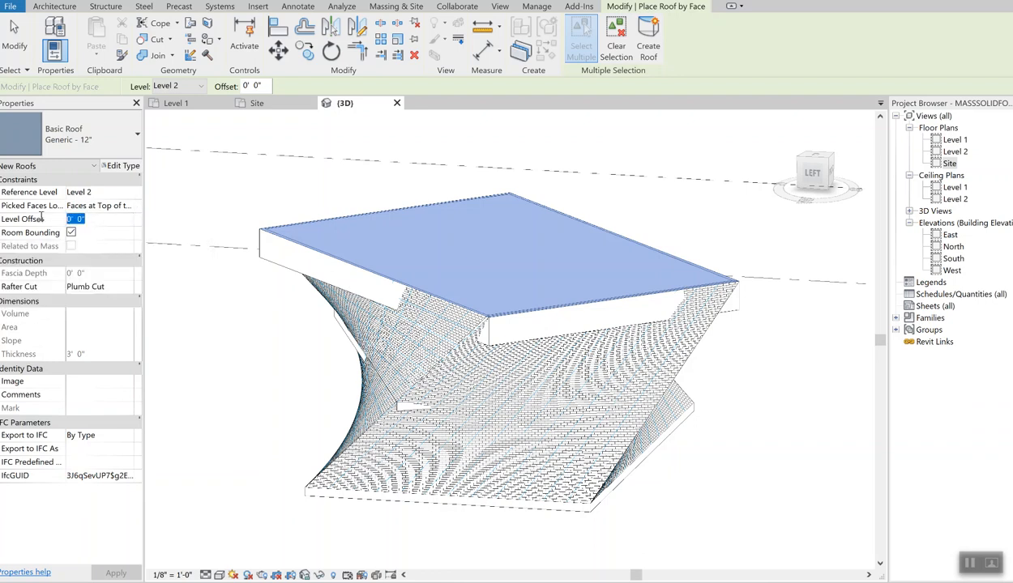
pyautogui.write('1\' 0"')
# Review the type parameters and section preview of the Generic - 12" roof type.
pyautogui.click(55, 27)
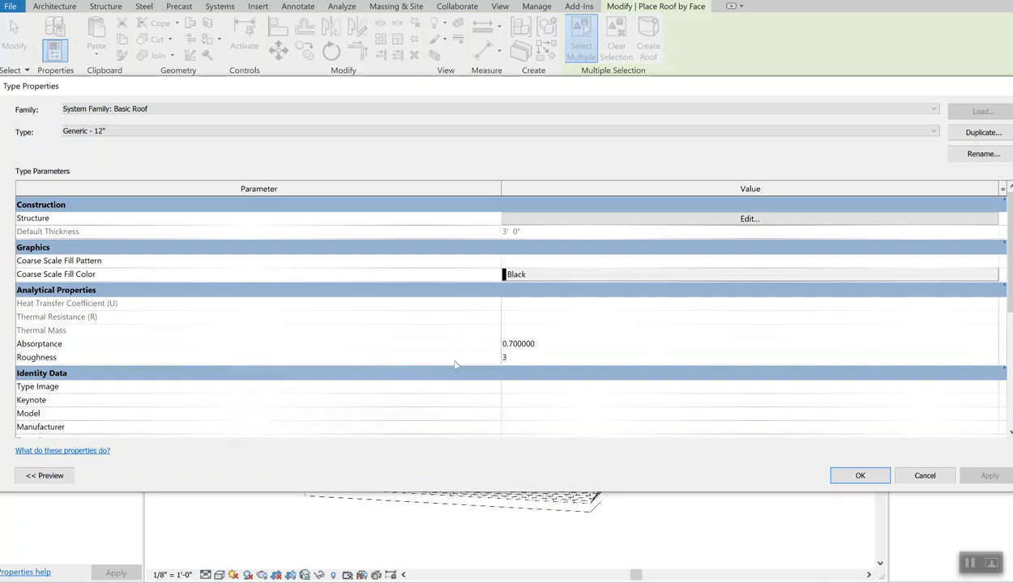
pyautogui.scroll(-4, 666, 376)
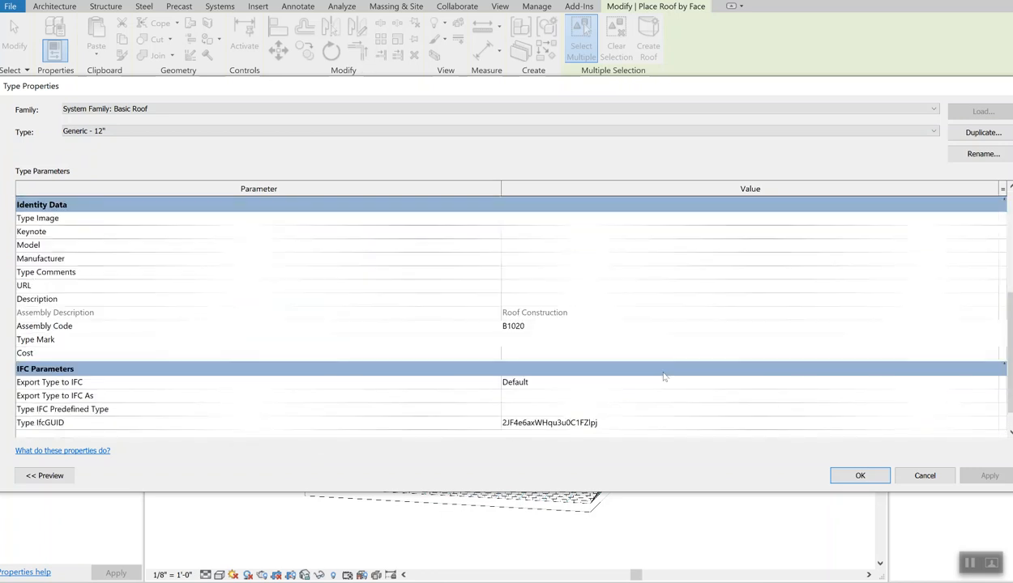
pyautogui.scroll(-1, 664, 377)
pyautogui.scroll(5, 666, 379)
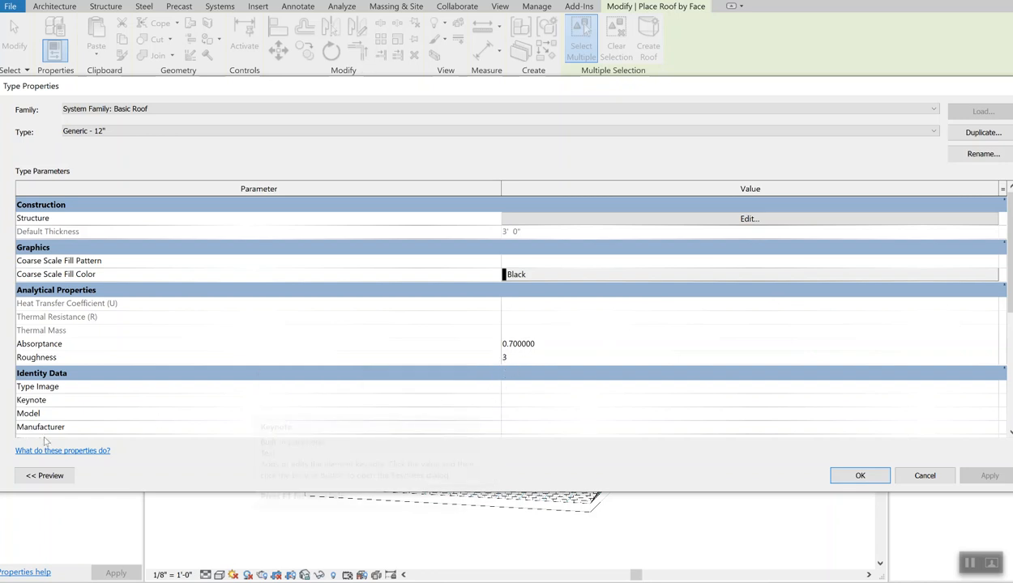
pyautogui.click(57, 478)
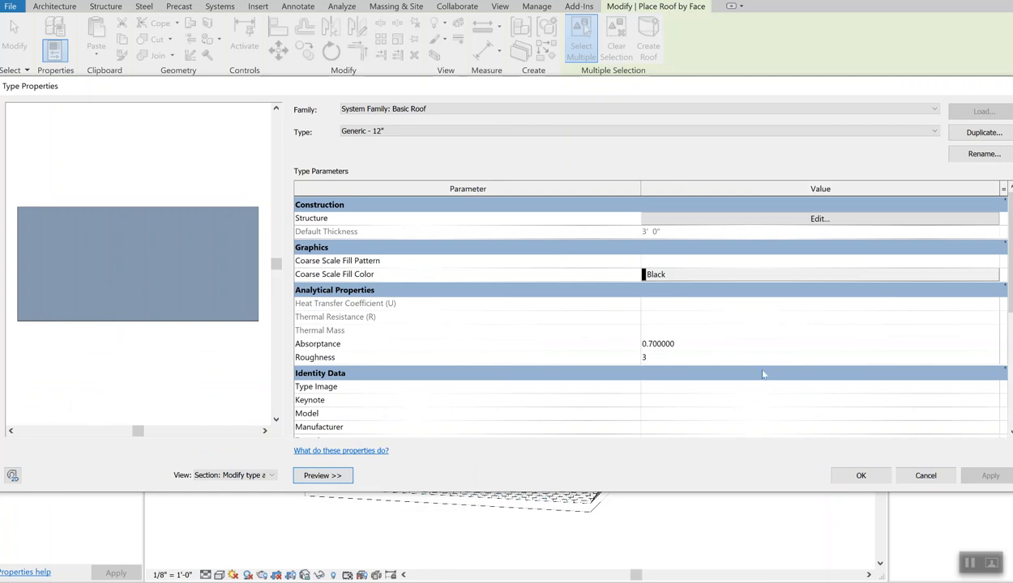
pyautogui.scroll(-2, 751, 344)
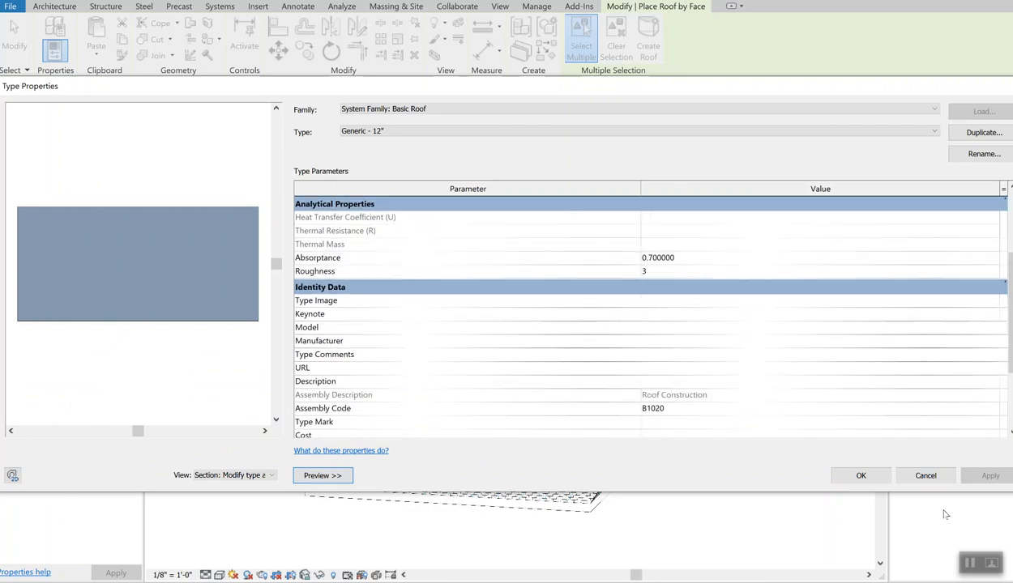
pyautogui.click(859, 475)
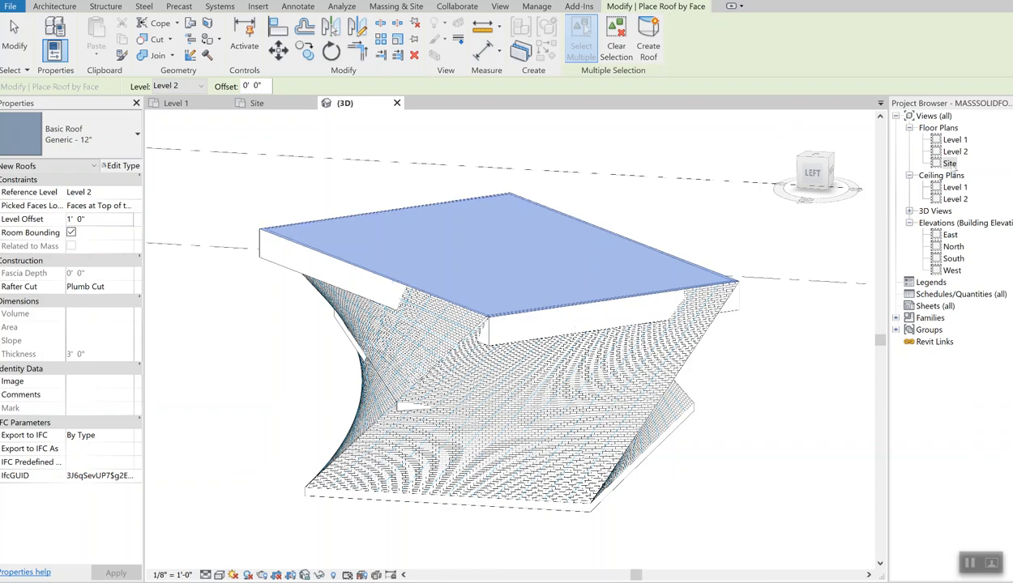
pyautogui.click(478, 207)
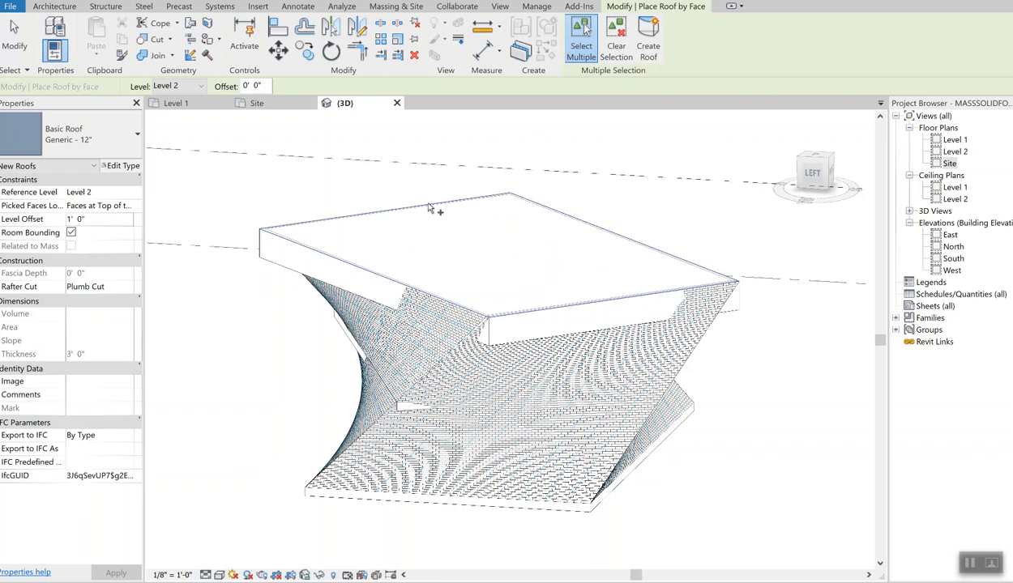
pyautogui.click(430, 209)
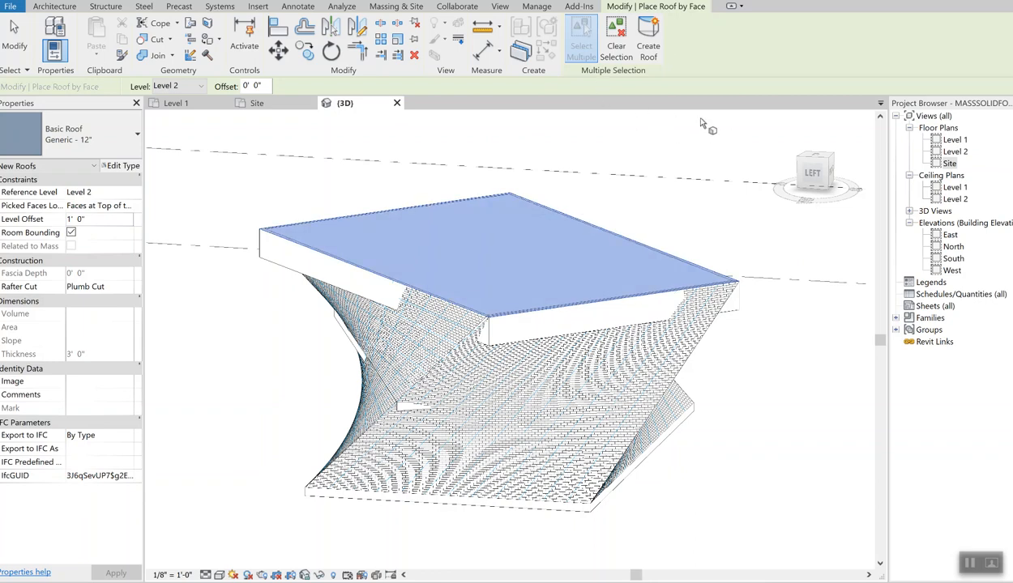
pyautogui.click(559, 325)
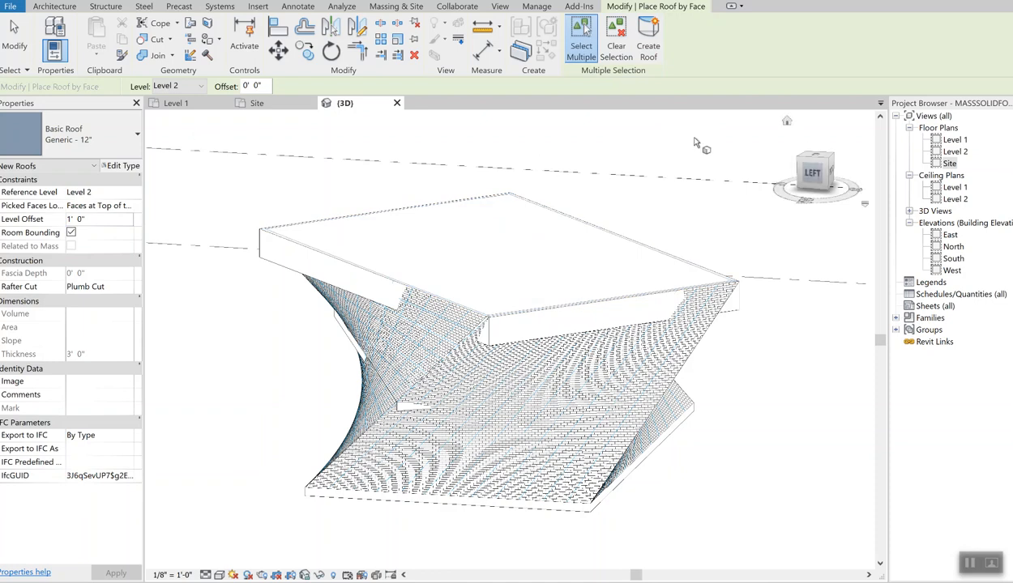
pyautogui.click(950, 163)
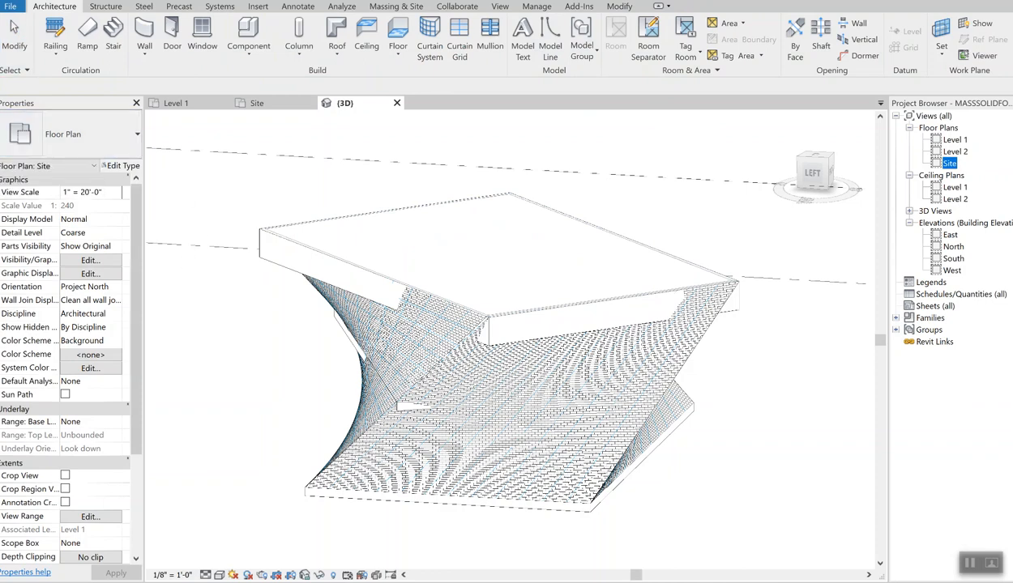
pyautogui.scroll(-4, 135, 469)
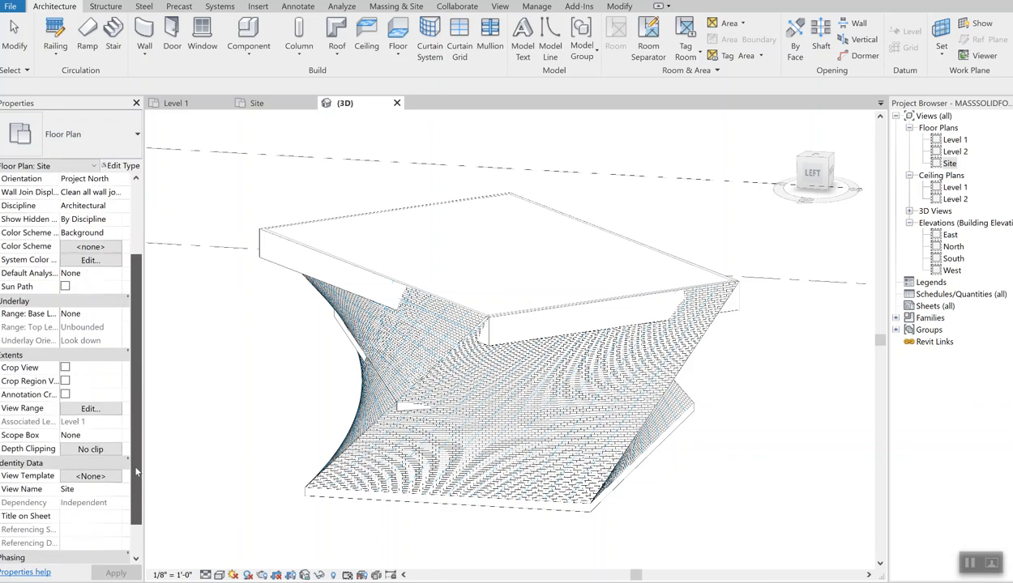
# Select the thickened roof and stretch all four of its edges outward so it overhangs the twisted walls.
pyautogui.click(266, 258)
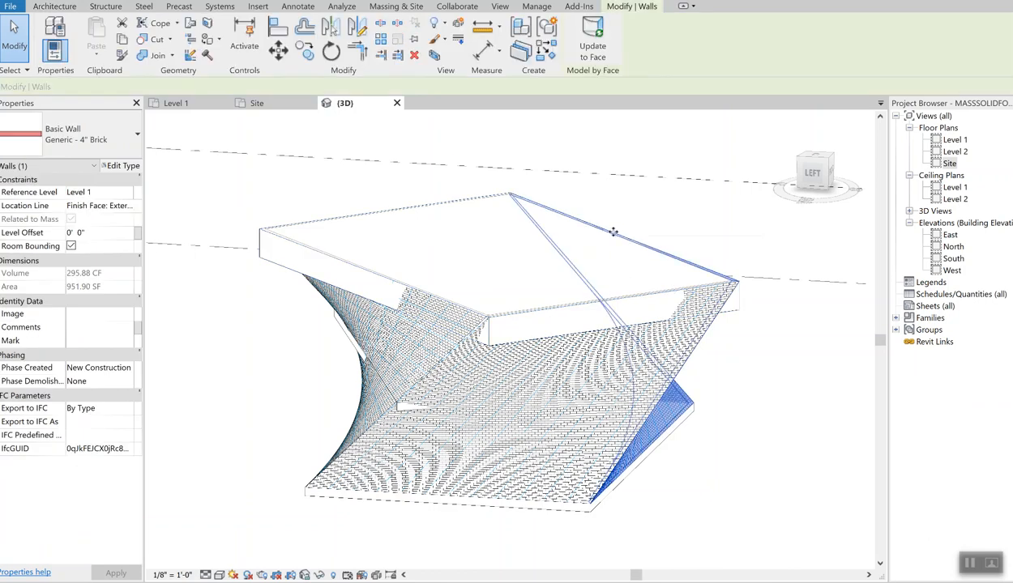
pyautogui.click(273, 261)
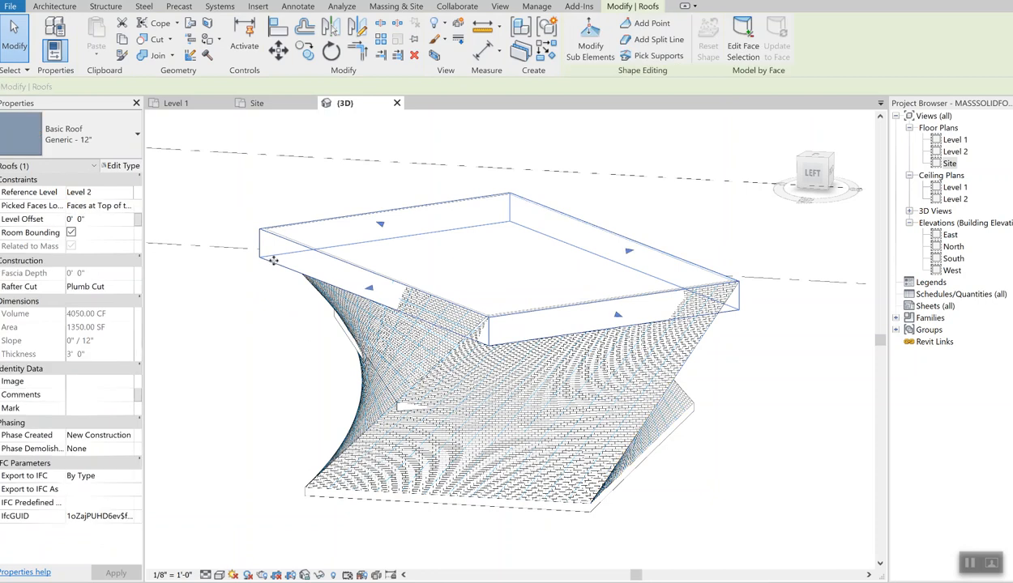
pyautogui.moveTo(380, 283); pyautogui.dragTo(350, 298)
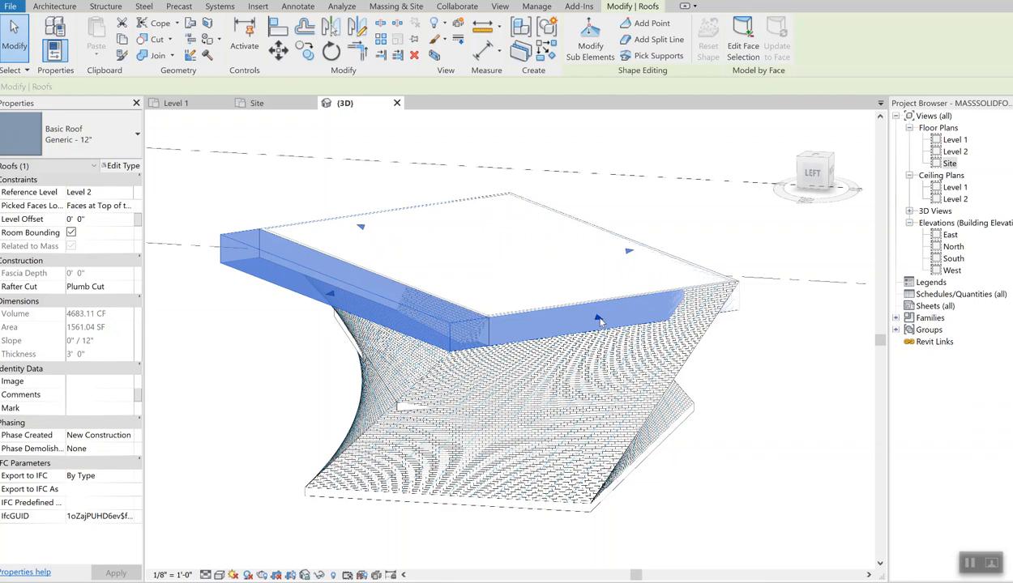
pyautogui.moveTo(600, 322); pyautogui.dragTo(633, 333)
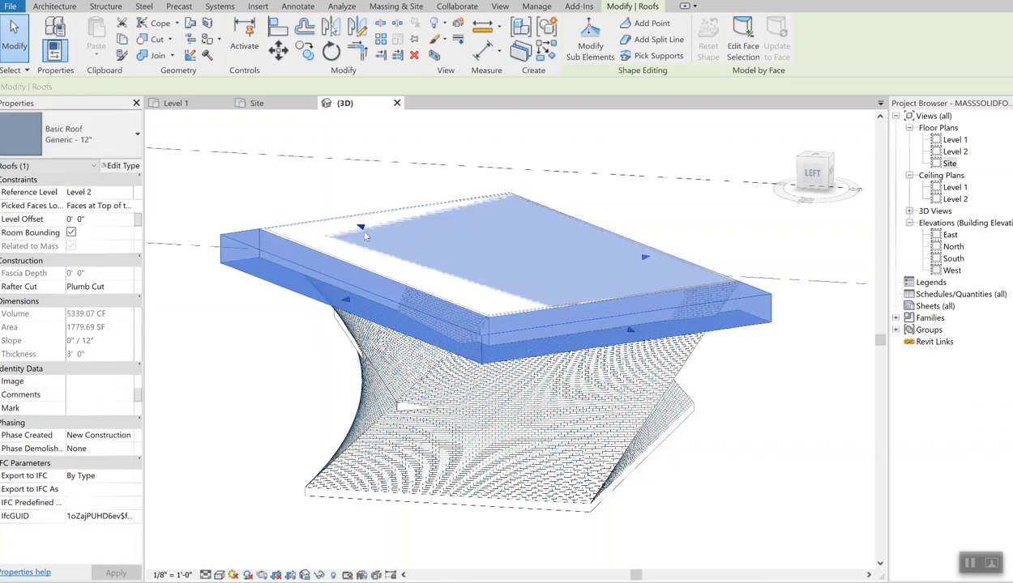
pyautogui.moveTo(362, 231); pyautogui.dragTo(336, 216)
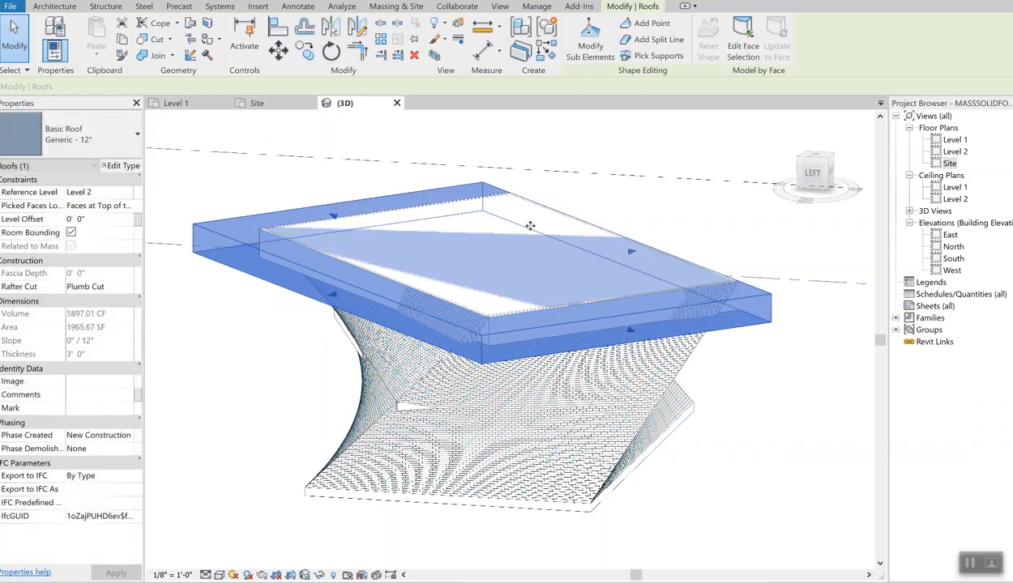
pyautogui.moveTo(631, 255); pyautogui.dragTo(670, 247)
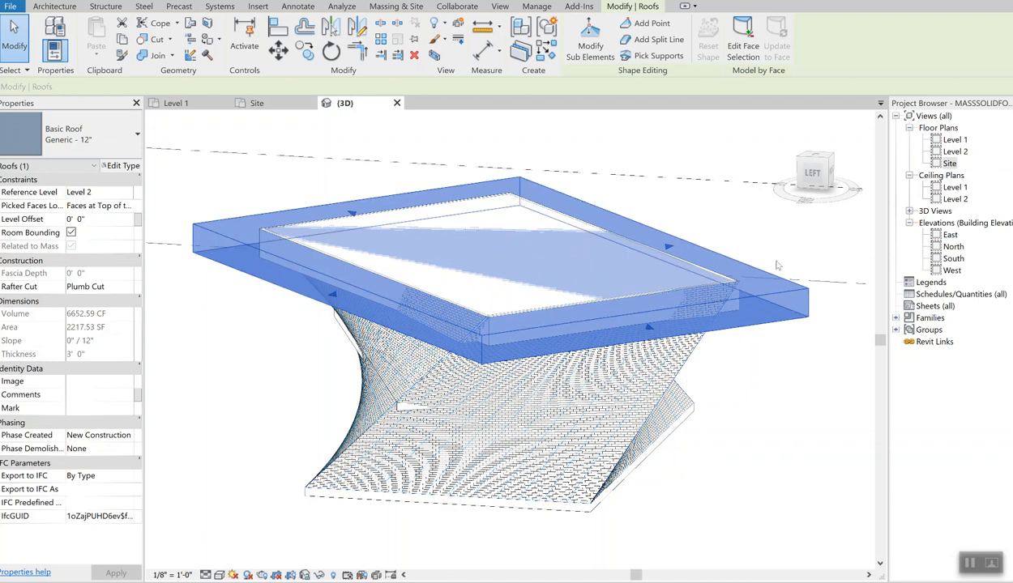
# Stretch the roof's near edge, as seen from below at the left-front corner, further outward beyond the walls.
pyautogui.click(744, 194)
pyautogui.moveTo(658, 328); pyautogui.dragTo(620, 286, button='middle')
pyautogui.click(815, 192)
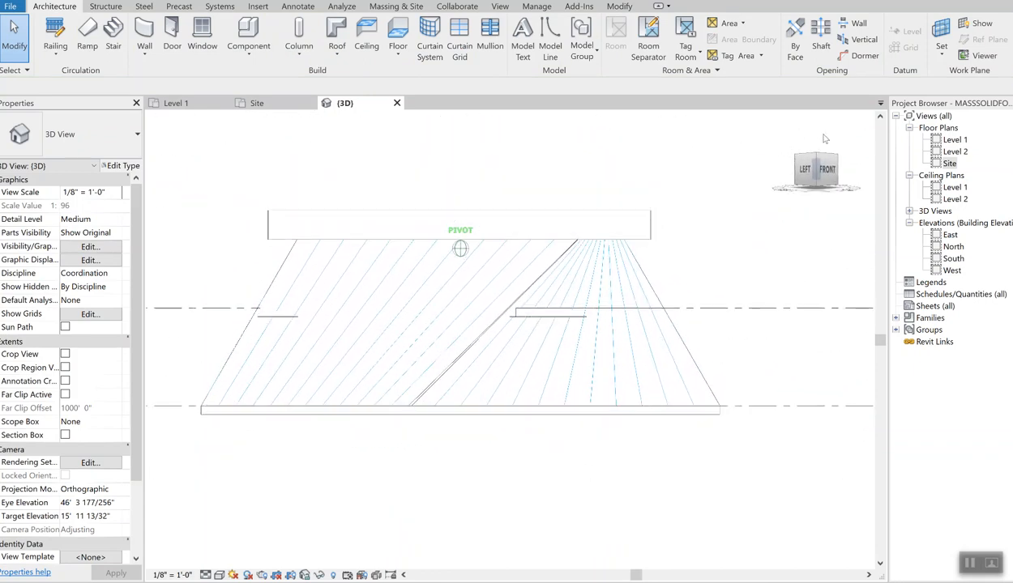
pyautogui.keyDown('shift'); pyautogui.moveTo(816, 121); pyautogui.dragTo(705, 233, button='middle'); pyautogui.keyUp('shift')
pyautogui.click(452, 183)
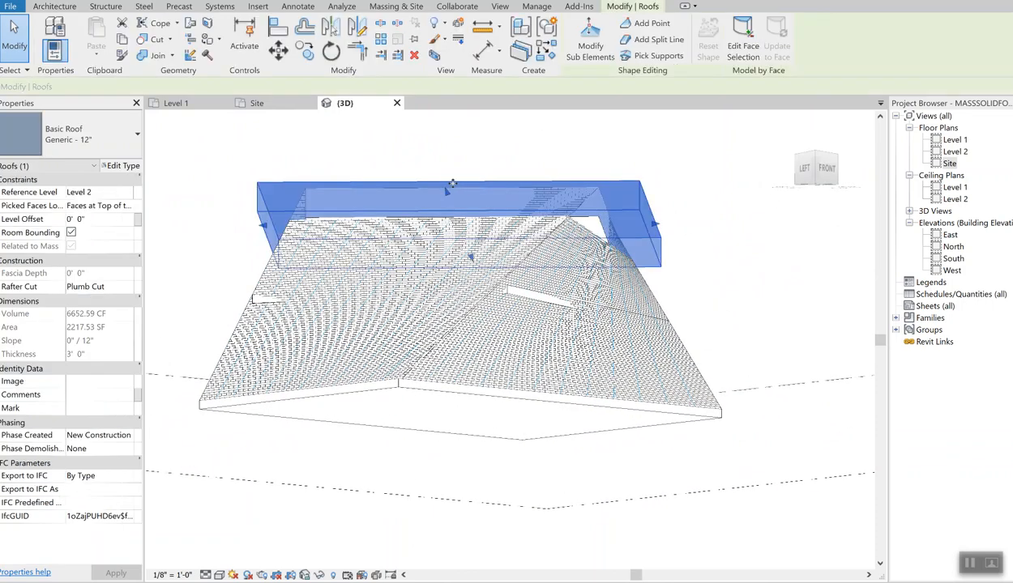
pyautogui.moveTo(438, 194); pyautogui.dragTo(440, 178)
pyautogui.click(784, 271)
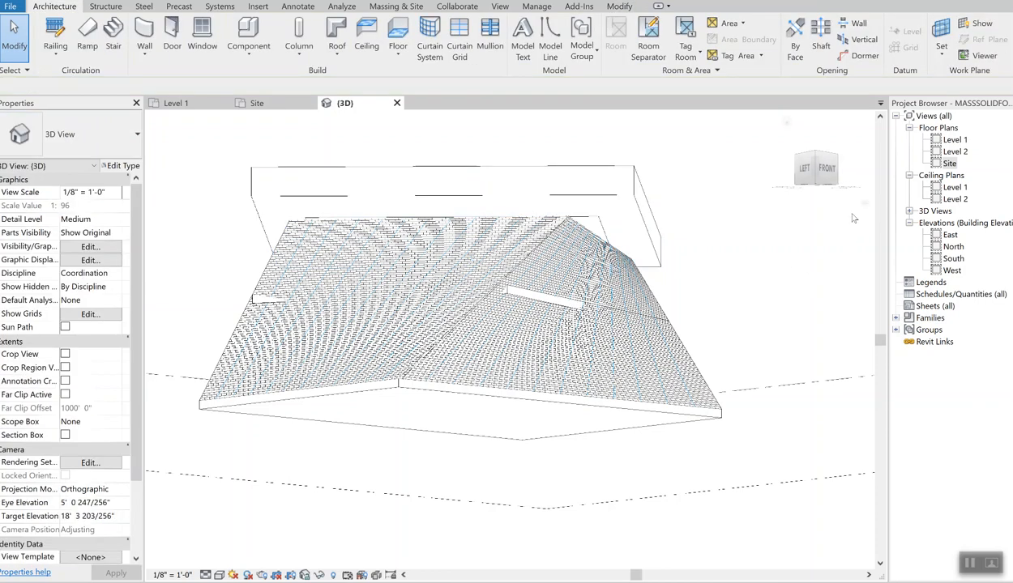
# Place two Single-Flush 36" x 84" doors side by side at the base of the front brick wall.
pyautogui.click(825, 179)
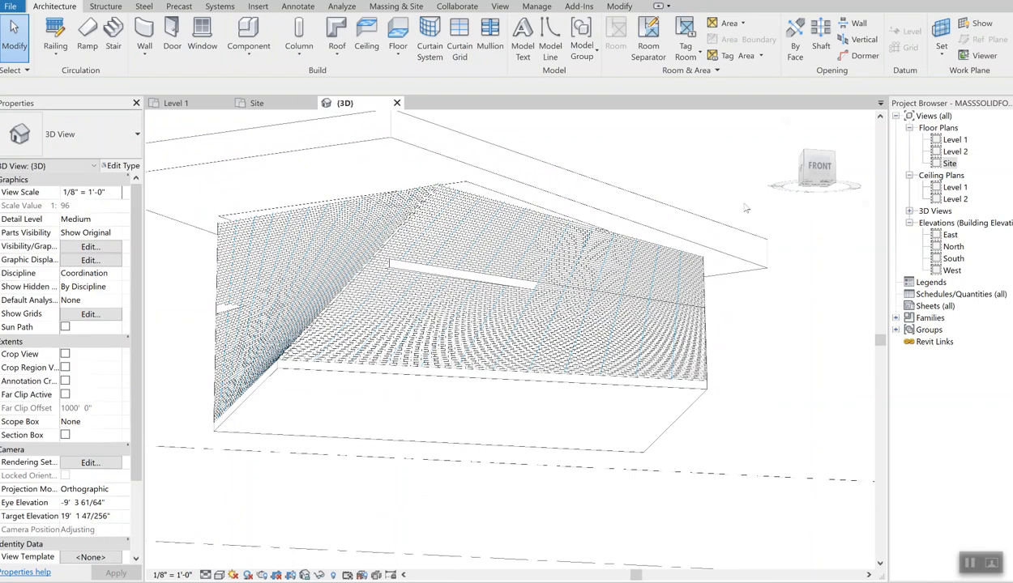
pyautogui.moveTo(745, 196); pyautogui.dragTo(747, 223, button='middle')
pyautogui.moveTo(827, 176)
pyautogui.mouseDown()
pyautogui.moveTo(819, 170)
pyautogui.moveTo(833, 157)
pyautogui.moveTo(797, 177)
pyautogui.mouseUp()
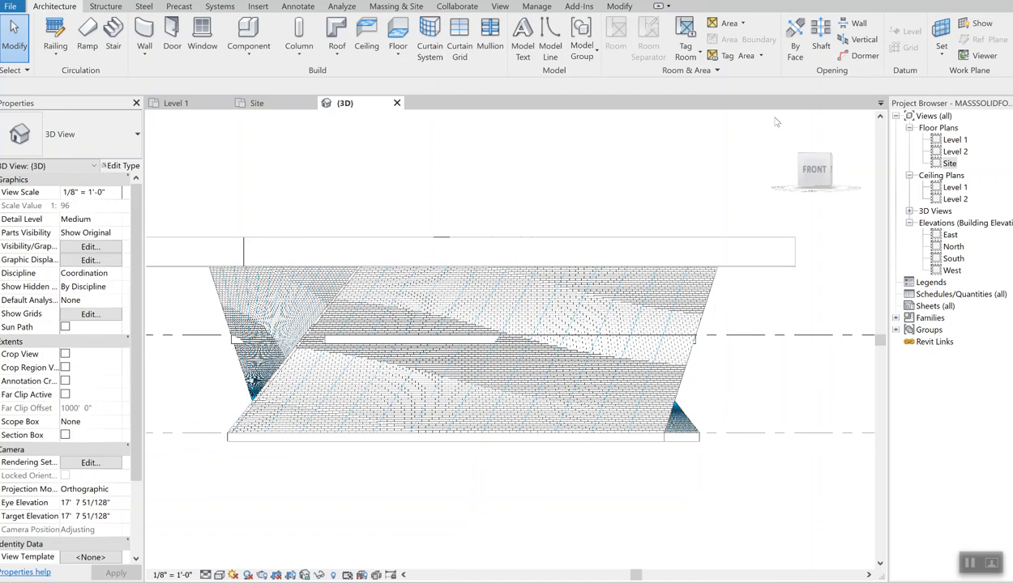
pyautogui.moveTo(820, 169)
pyautogui.mouseDown()
pyautogui.moveTo(798, 184)
pyautogui.moveTo(809, 180)
pyautogui.mouseUp()
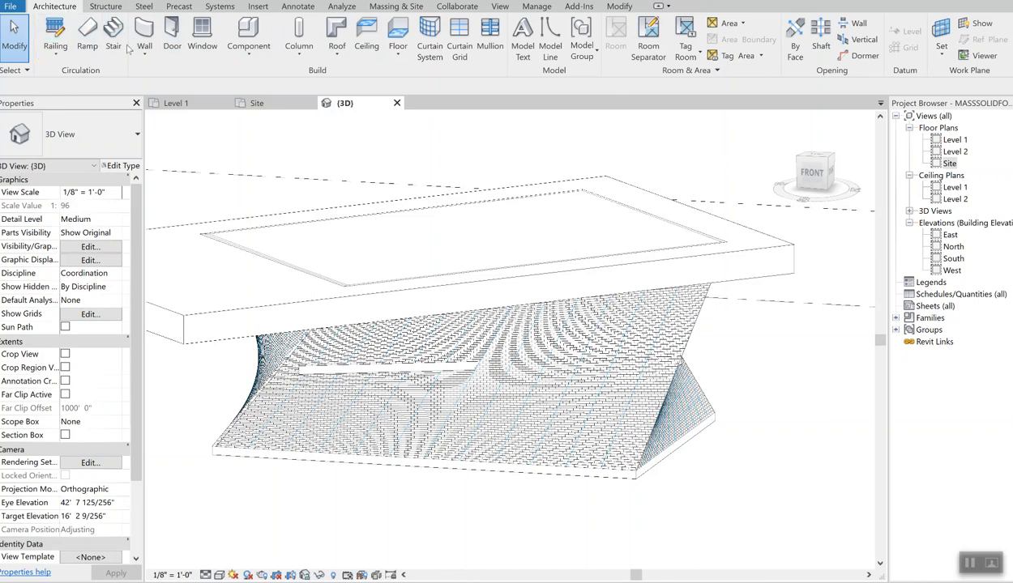
pyautogui.click(173, 39)
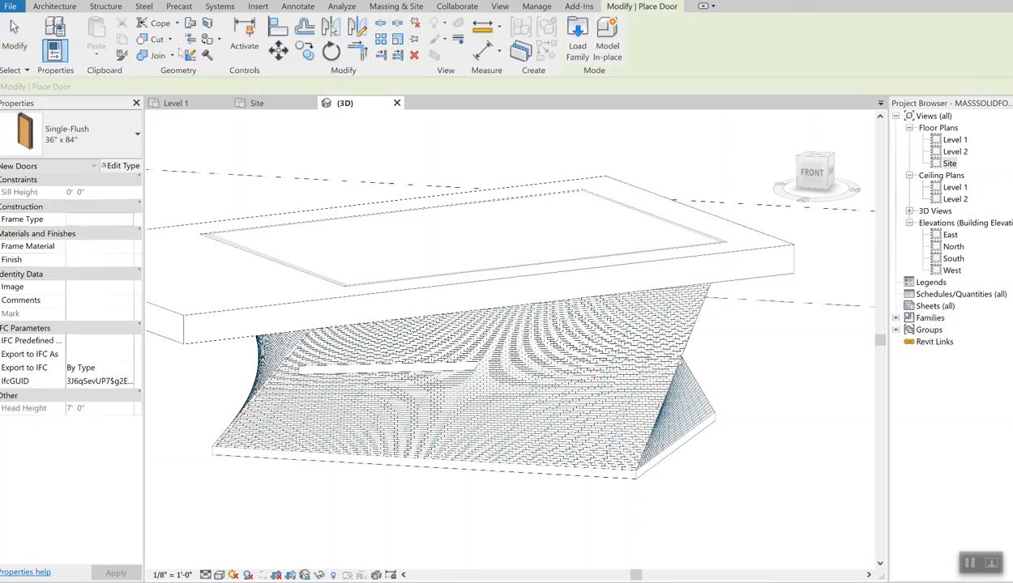
pyautogui.click(28, 133)
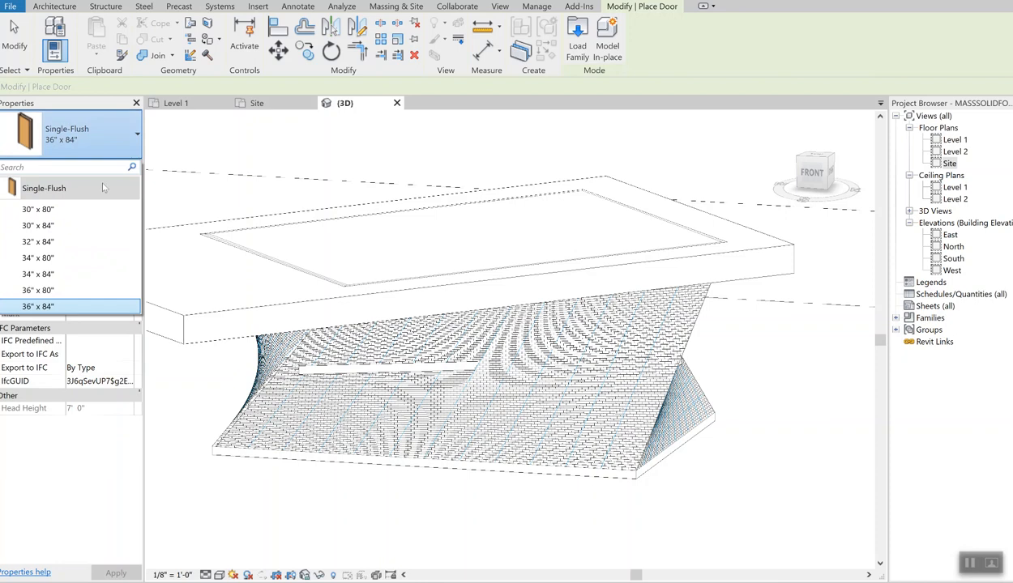
pyautogui.click(66, 306)
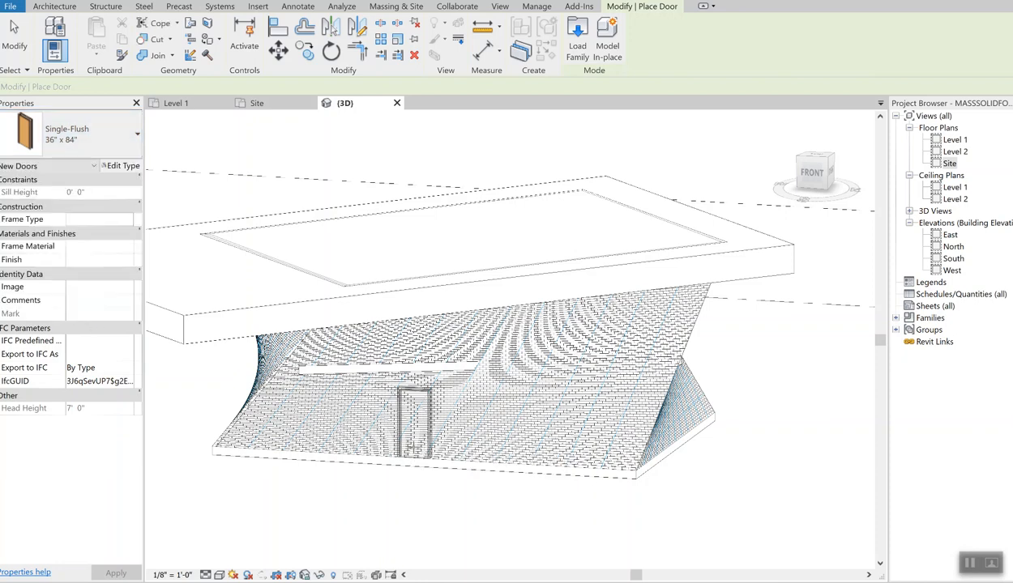
pyautogui.click(412, 447)
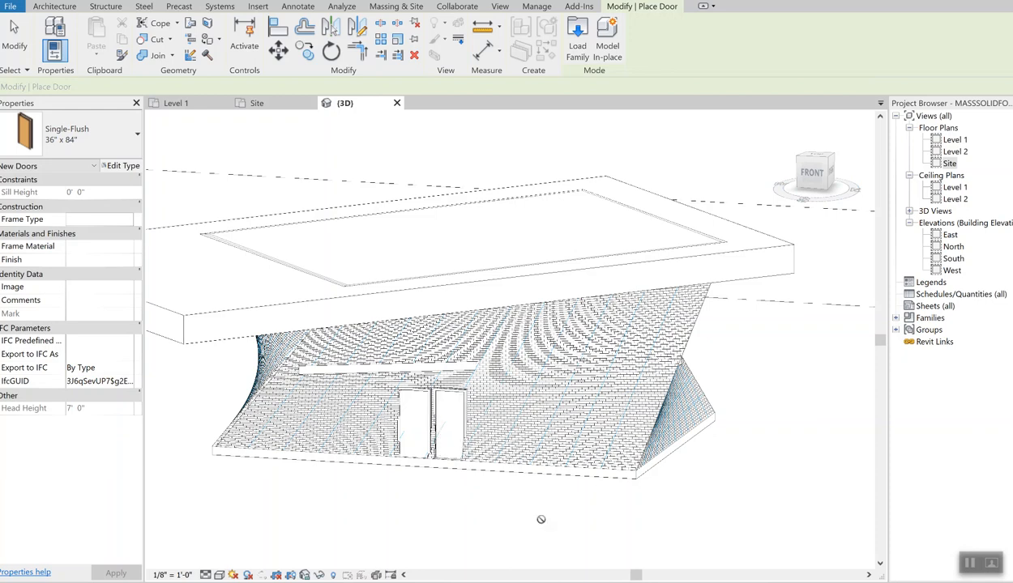
pyautogui.click(786, 175)
pyautogui.moveTo(783, 176); pyautogui.dragTo(782, 178)
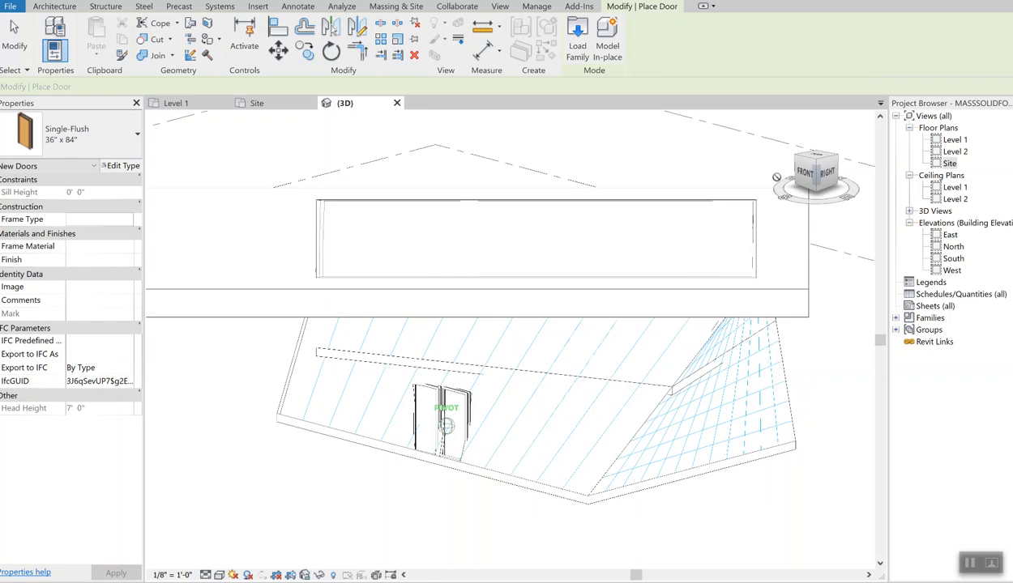
# Finish placing doors and examine how the two doors and their openings sit in the sloping front brick wall beneath the roof.
pyautogui.scroll(3, 447, 416)
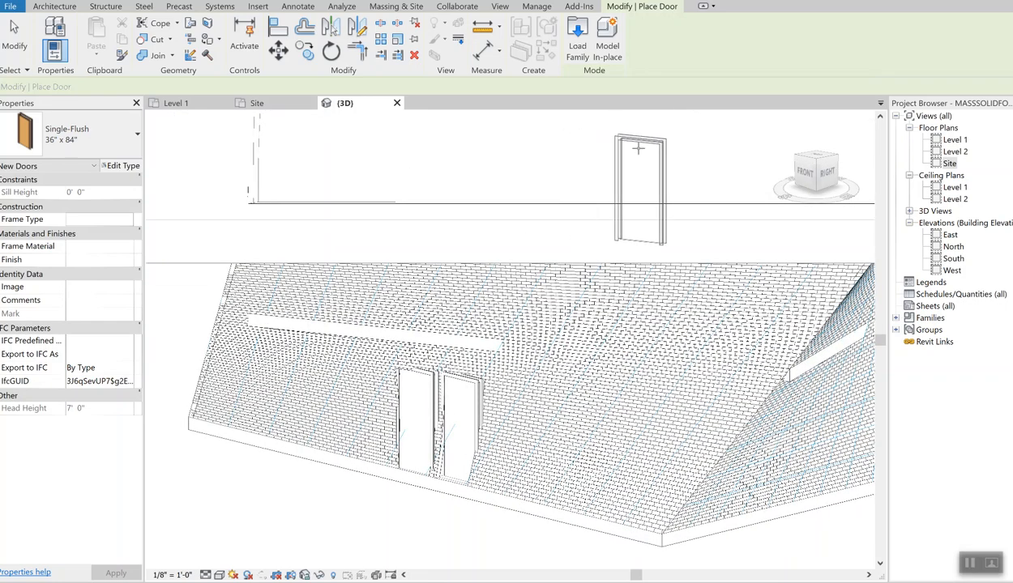
pyautogui.press('Escape')
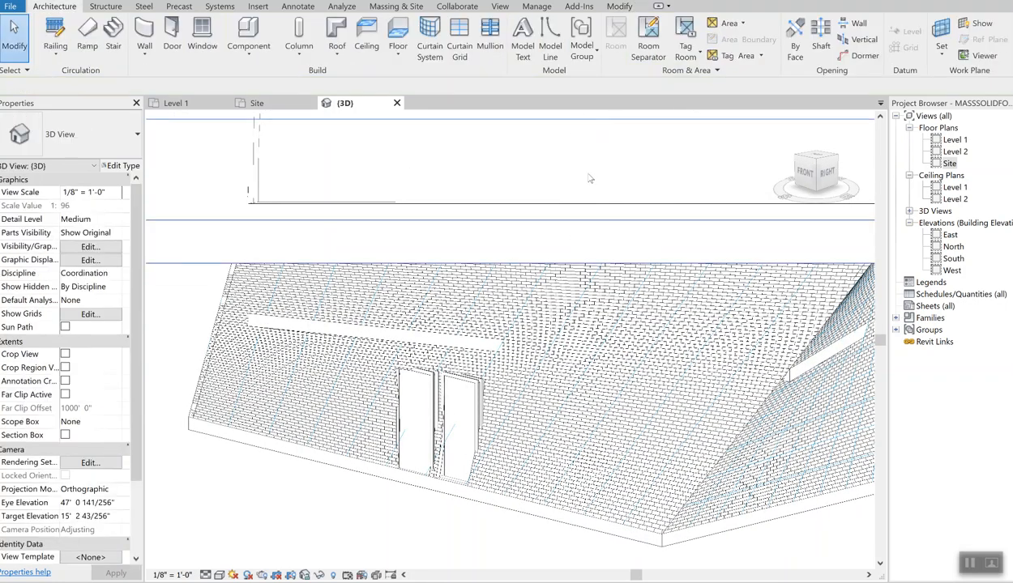
pyautogui.scroll(1, 551, 330)
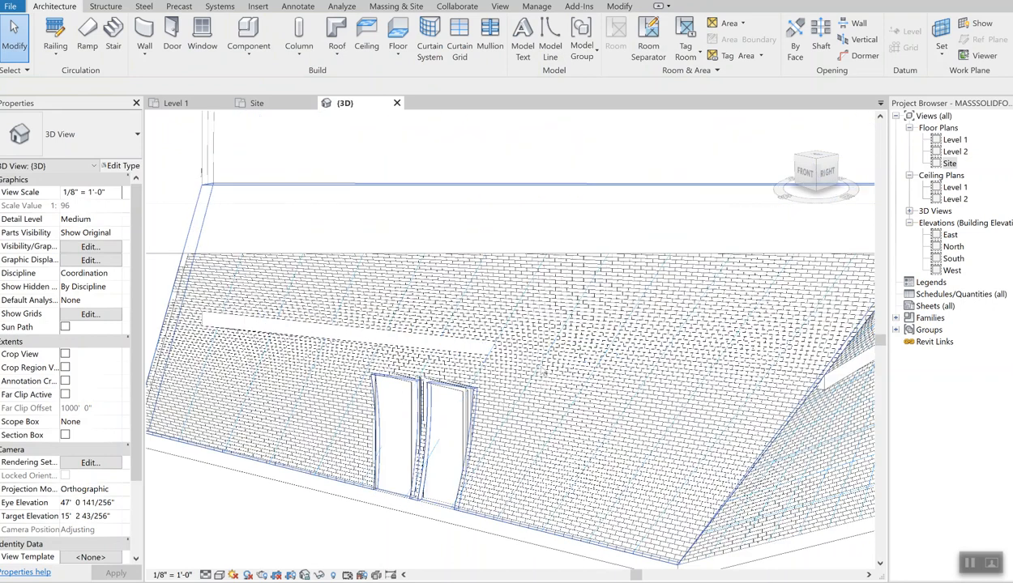
pyautogui.click(508, 398)
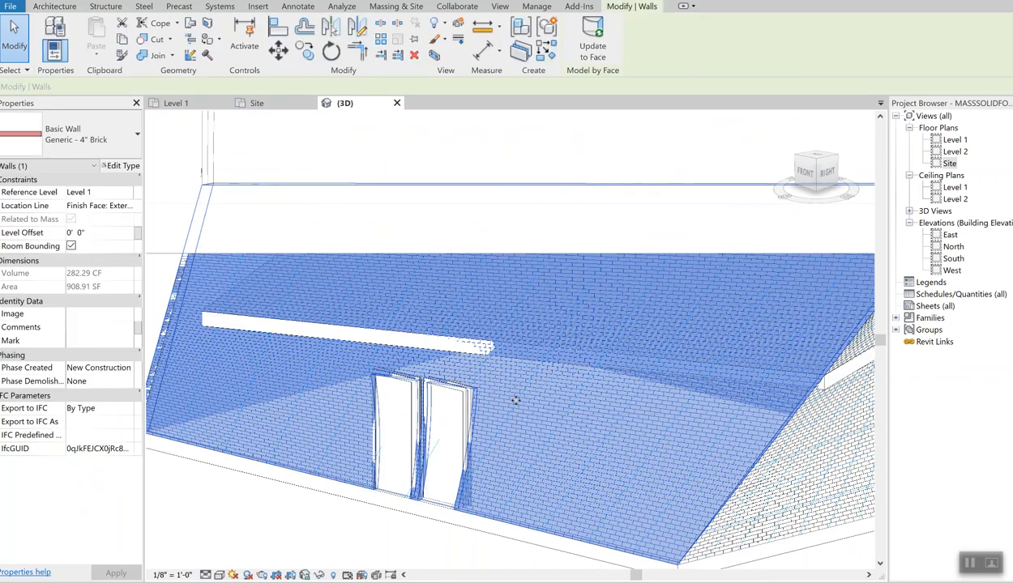
pyautogui.click(600, 157)
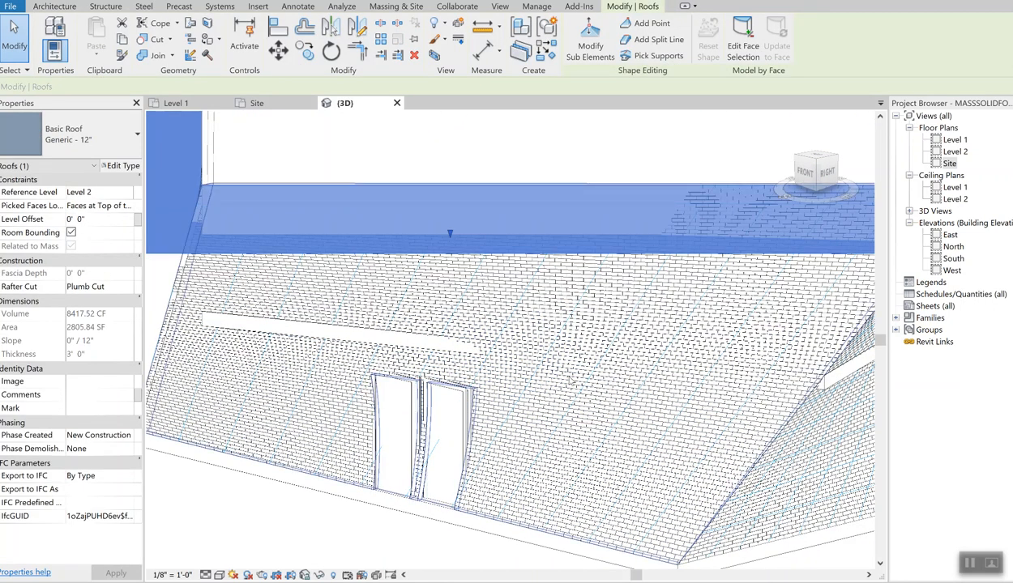
pyautogui.press('Escape')
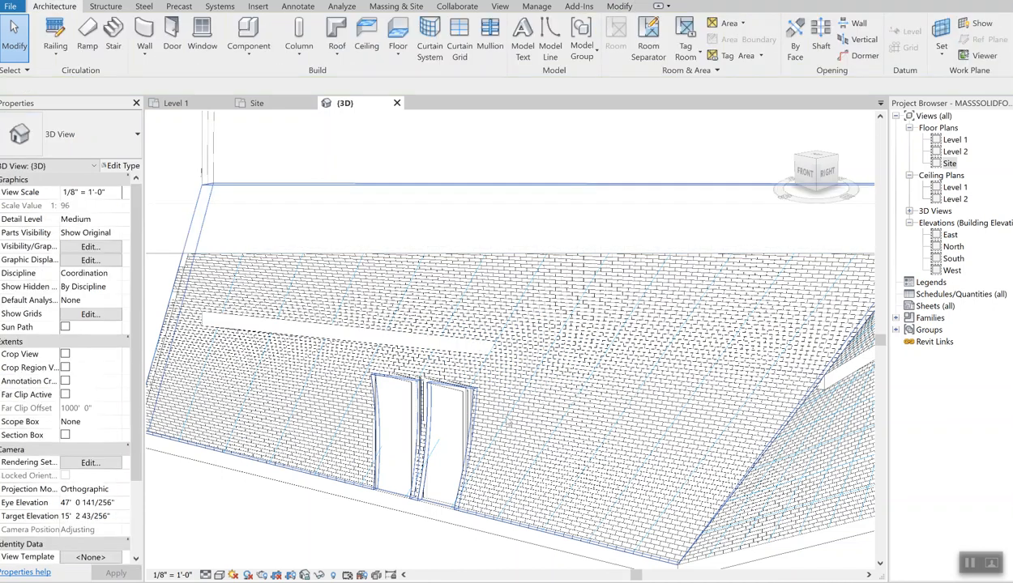
pyautogui.scroll(3, 525, 410)
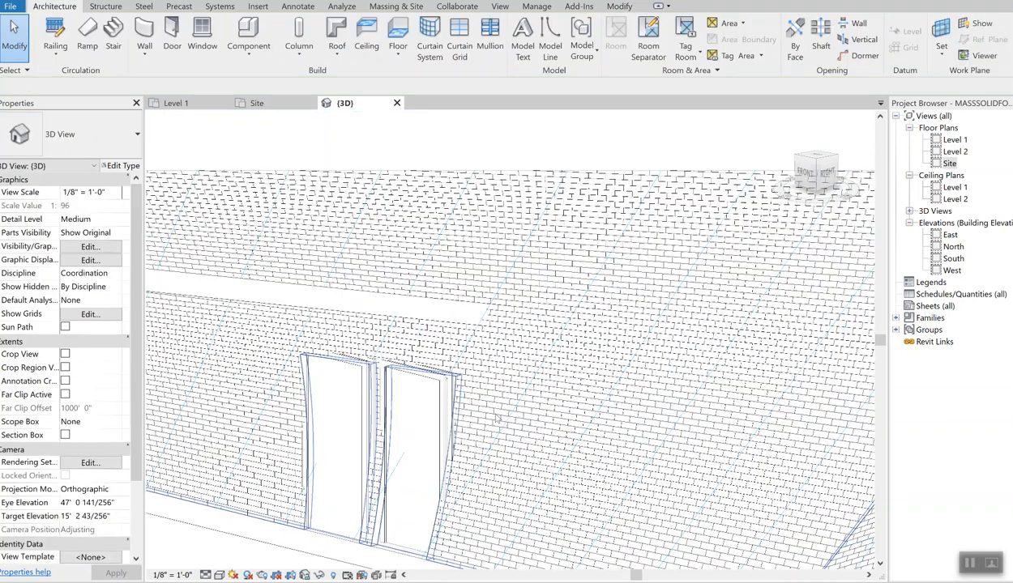
pyautogui.moveTo(664, 311); pyautogui.dragTo(663, 248, button='middle')
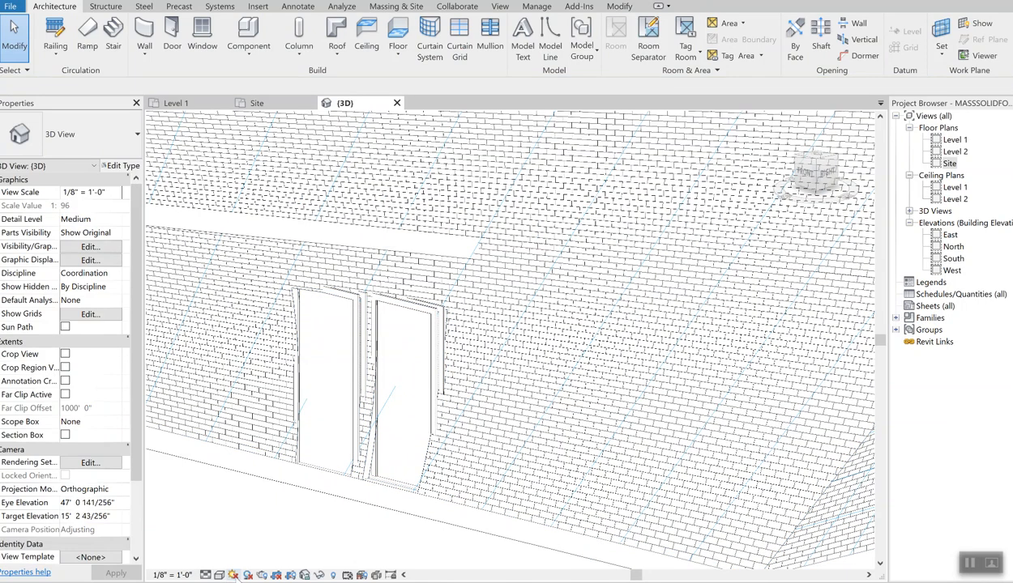
# Turn on the sun path and switch the 3D view to the Shaded visual style.
pyautogui.click(234, 574)
pyautogui.click(251, 545)
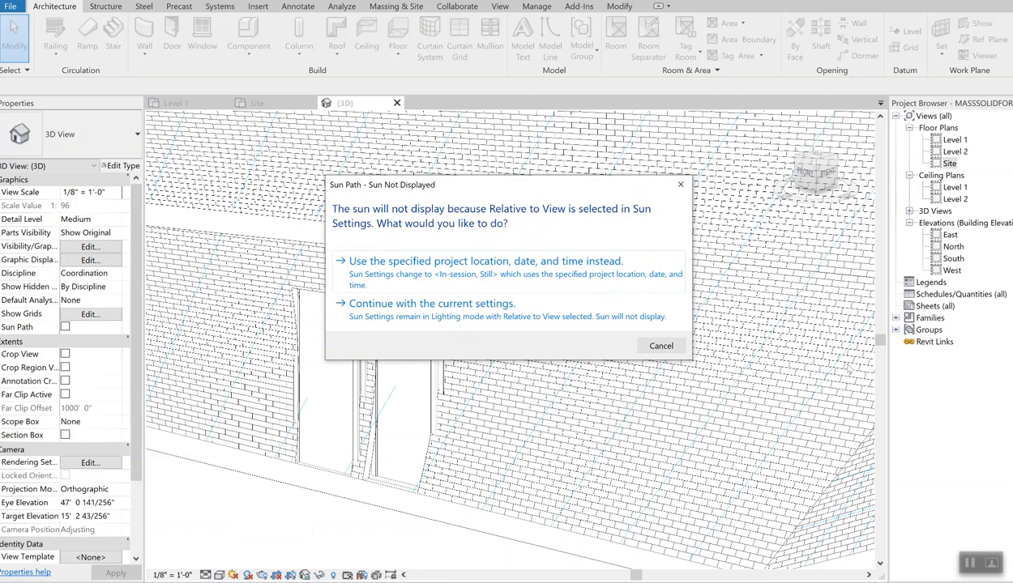
pyautogui.click(651, 346)
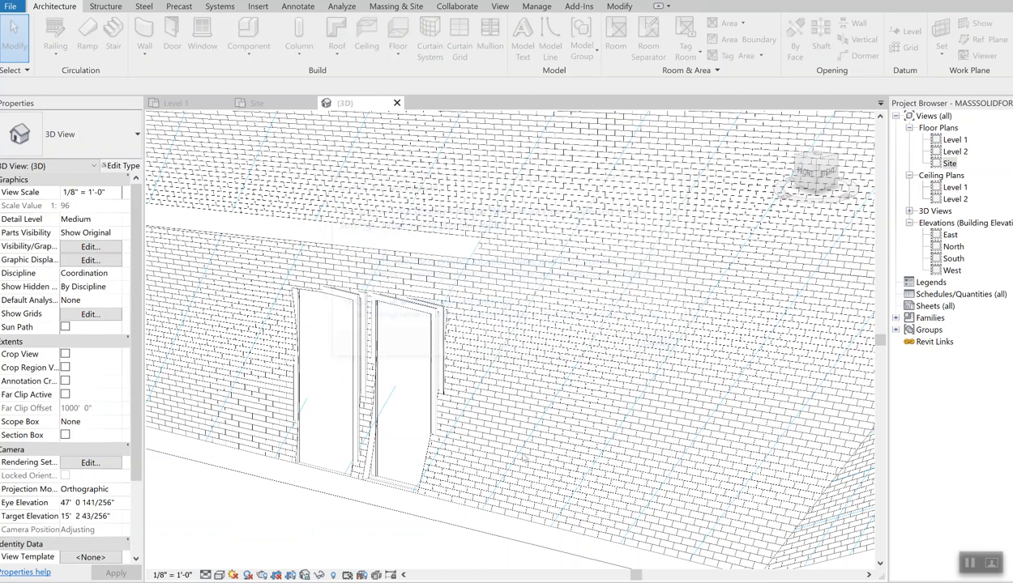
pyautogui.click(221, 576)
pyautogui.click(241, 538)
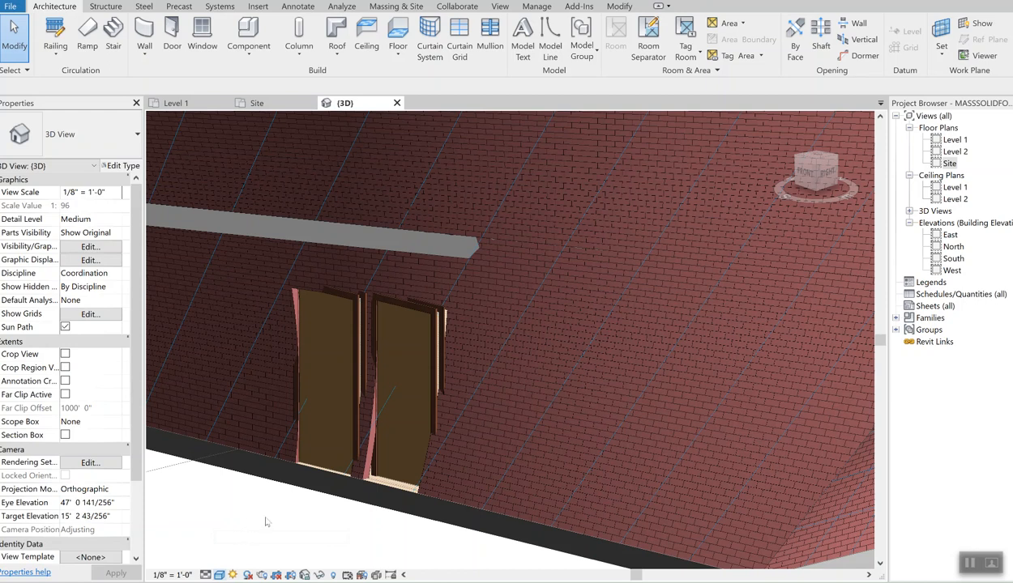
# Inspect the two shaded doors up close and from above, checking how their frames meet the twisted brick wall.
pyautogui.scroll(2, 379, 490)
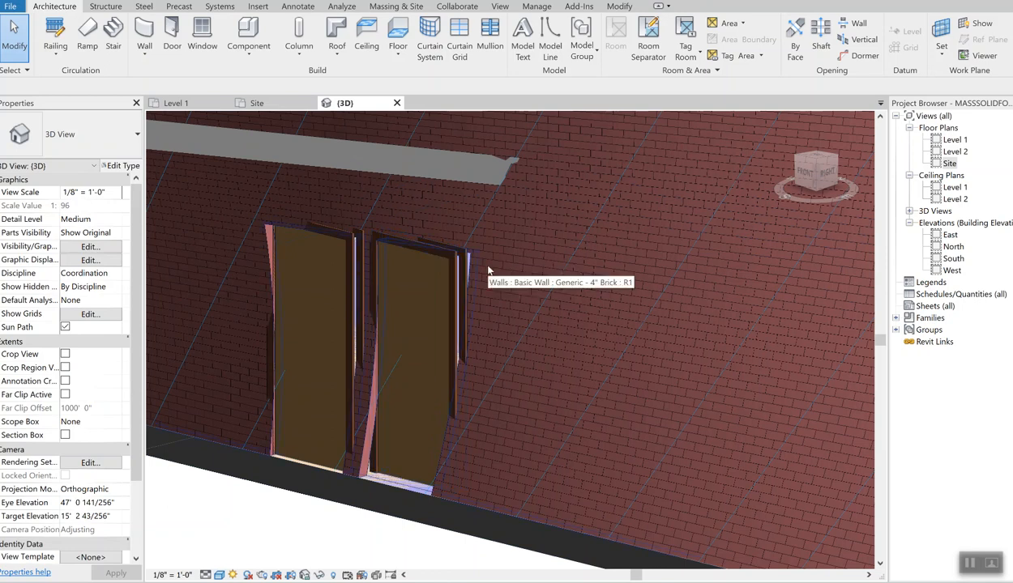
pyautogui.moveTo(810, 172); pyautogui.dragTo(638, 462)
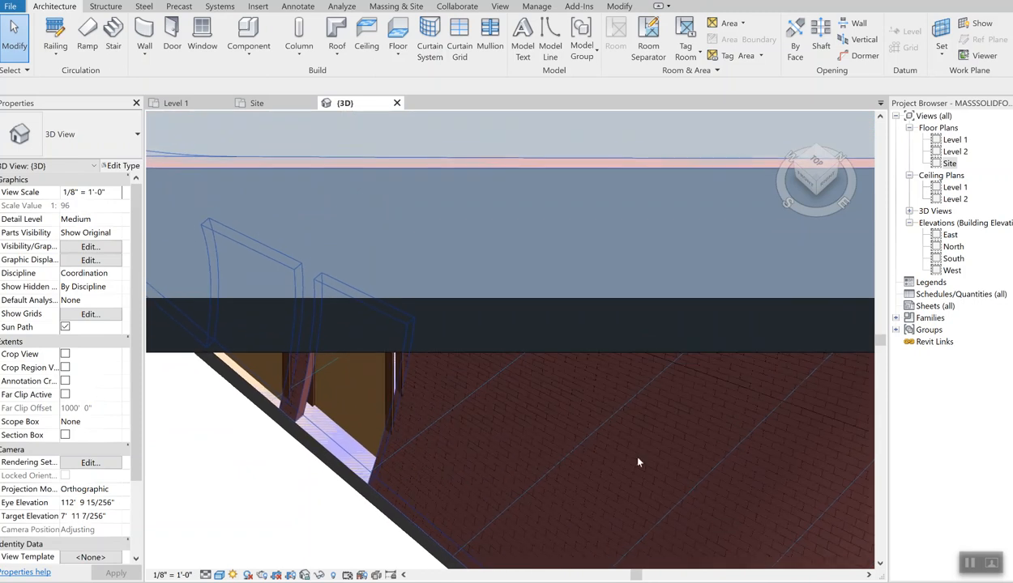
pyautogui.click(802, 141)
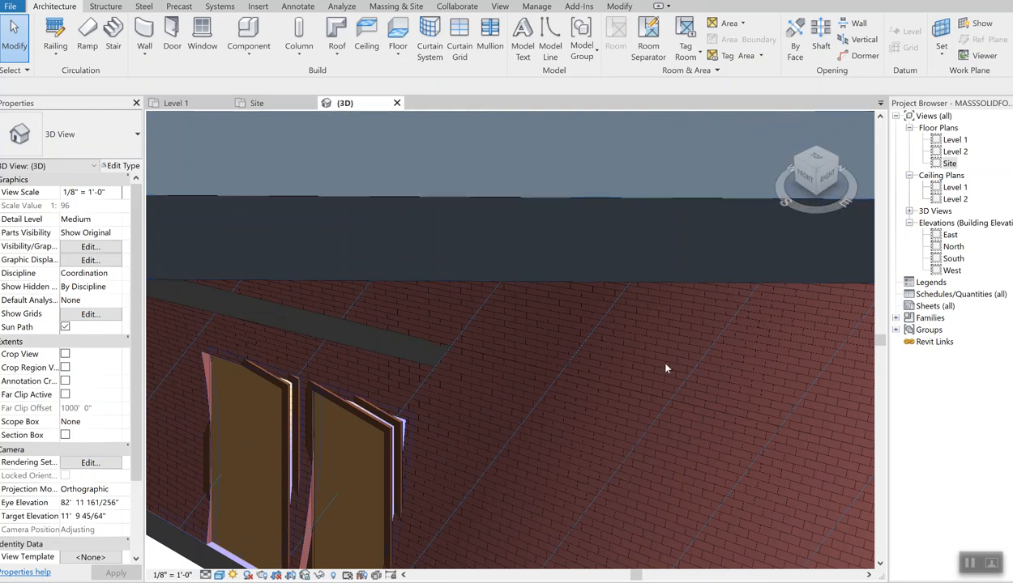
pyautogui.scroll(2, 666, 352)
pyautogui.scroll(-3, 680, 345)
pyautogui.scroll(-1, 719, 267)
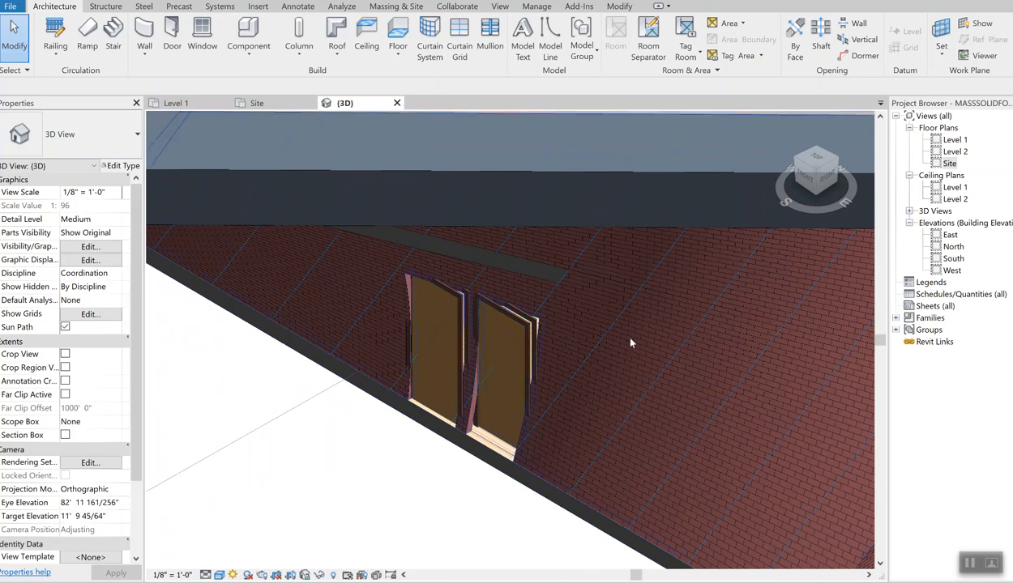
# Preview the 3D view in Wireframe, return it to Hidden Line, and look at the building straight from the front.
pyautogui.click(220, 576)
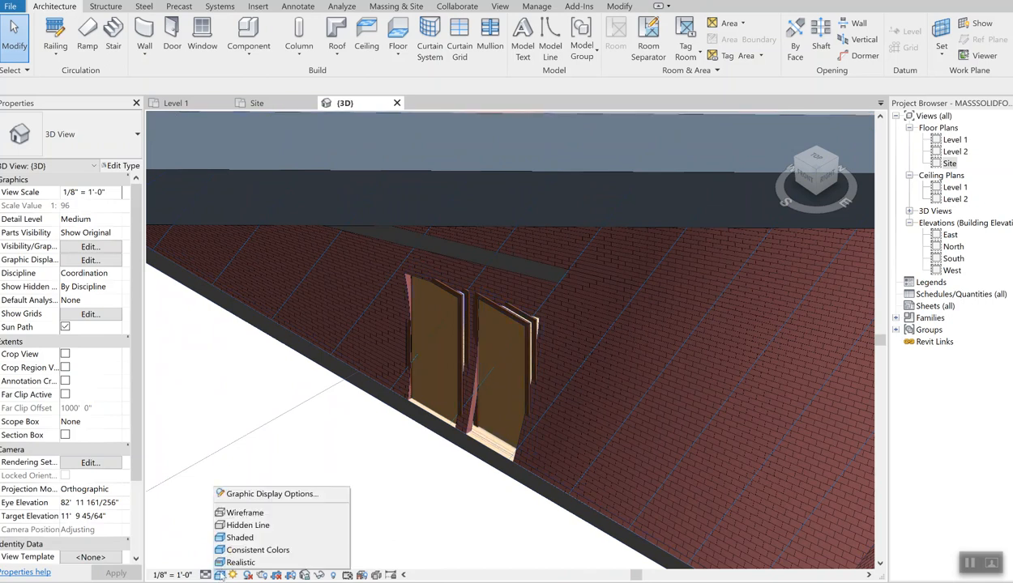
pyautogui.click(231, 514)
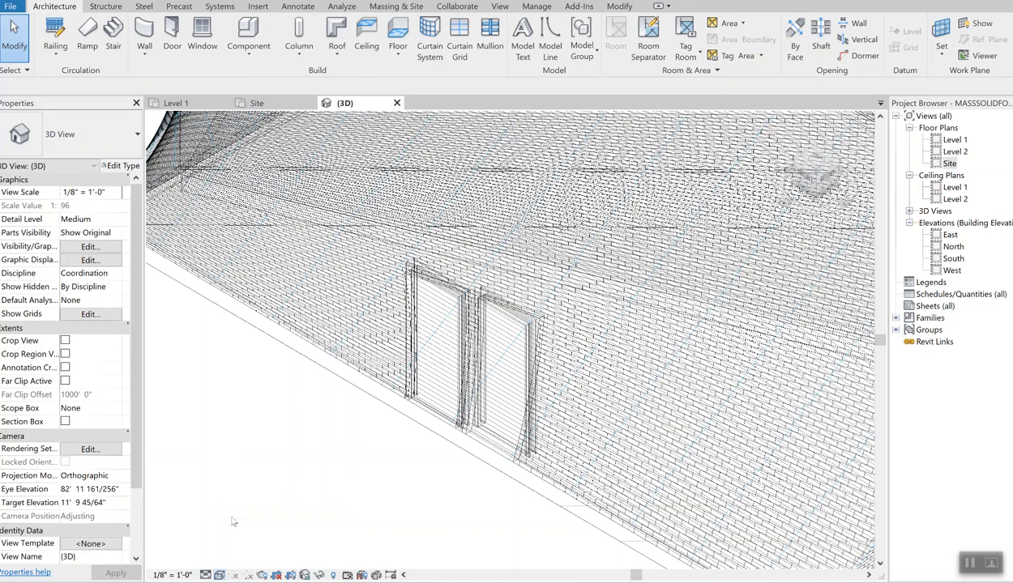
pyautogui.click(219, 575)
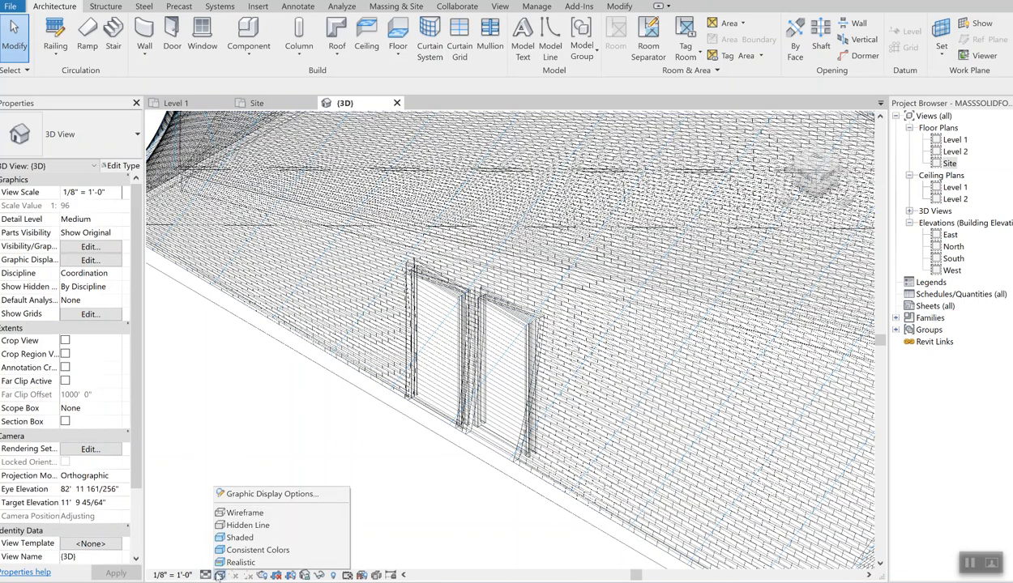
pyautogui.click(236, 525)
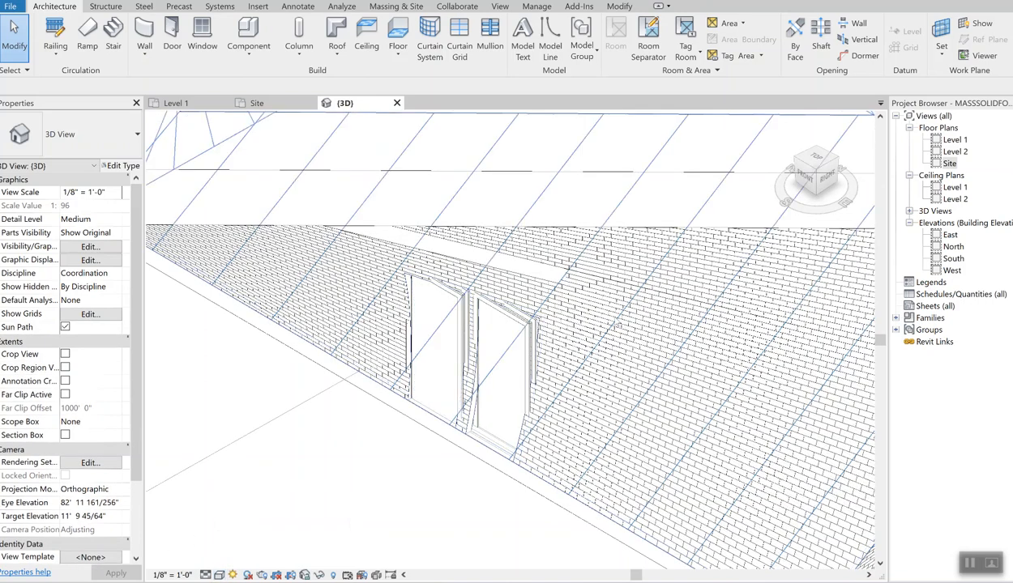
pyautogui.click(807, 177)
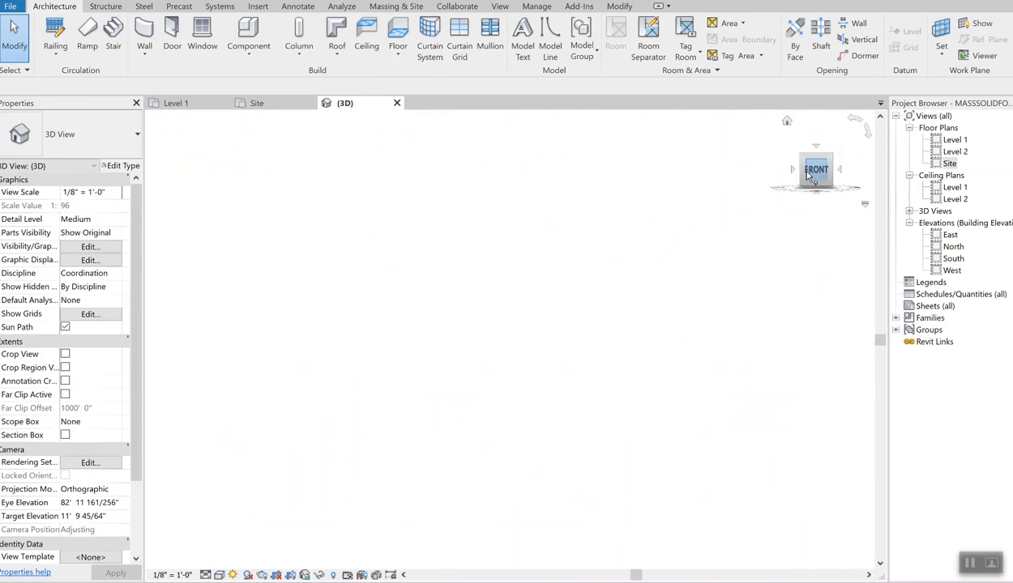
pyautogui.scroll(6, 525, 350)
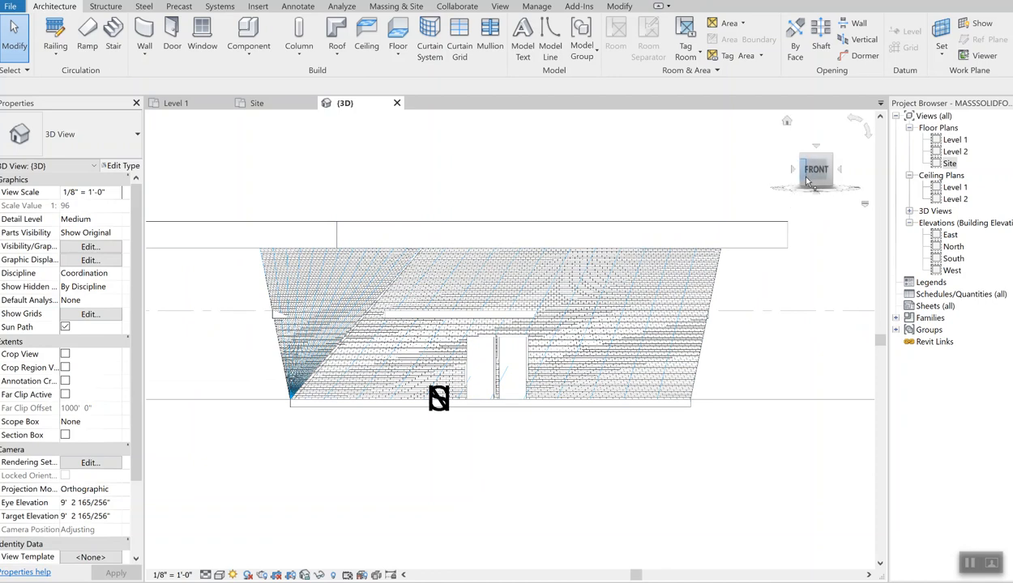
# From the top view, pull the roof's southwest edge inward and stretch its southeast and northwest edges slightly outward.
pyautogui.moveTo(809, 186)
pyautogui.mouseDown()
pyautogui.moveTo(798, 209)
pyautogui.moveTo(769, 191)
pyautogui.mouseUp()
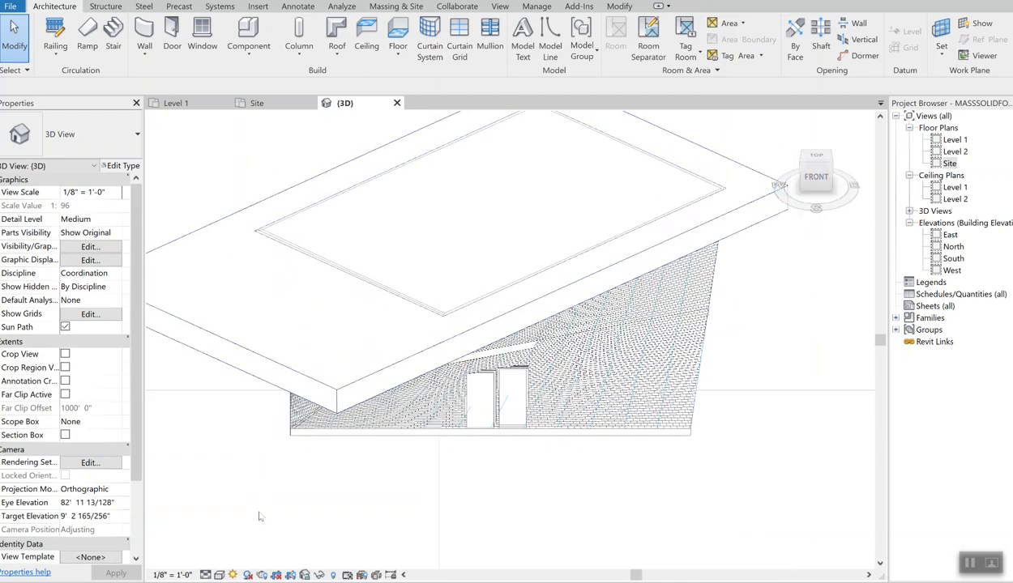
pyautogui.moveTo(809, 178)
pyautogui.mouseDown()
pyautogui.moveTo(839, 173)
pyautogui.moveTo(819, 160)
pyautogui.mouseUp()
pyautogui.click(820, 160)
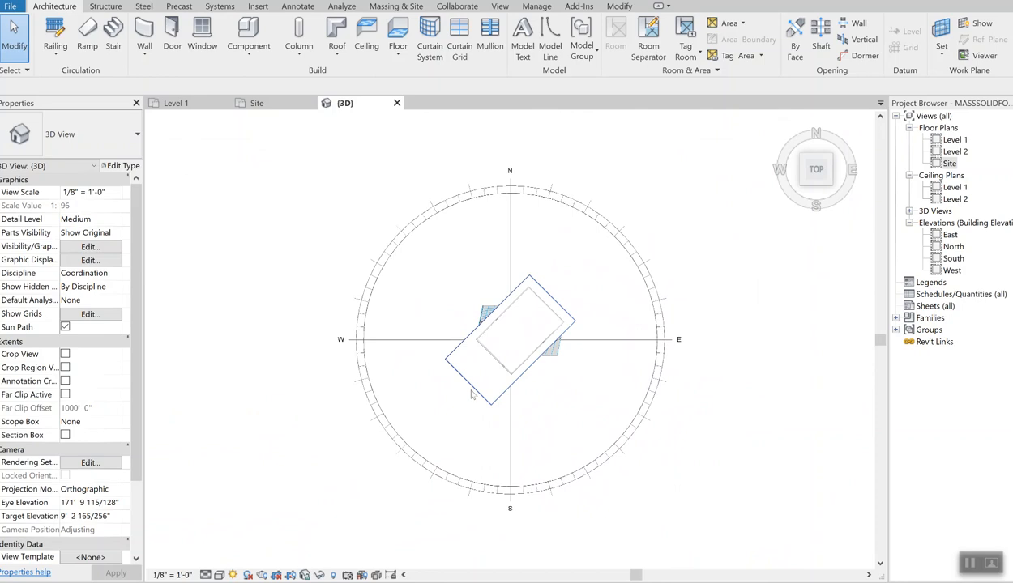
pyautogui.click(471, 394)
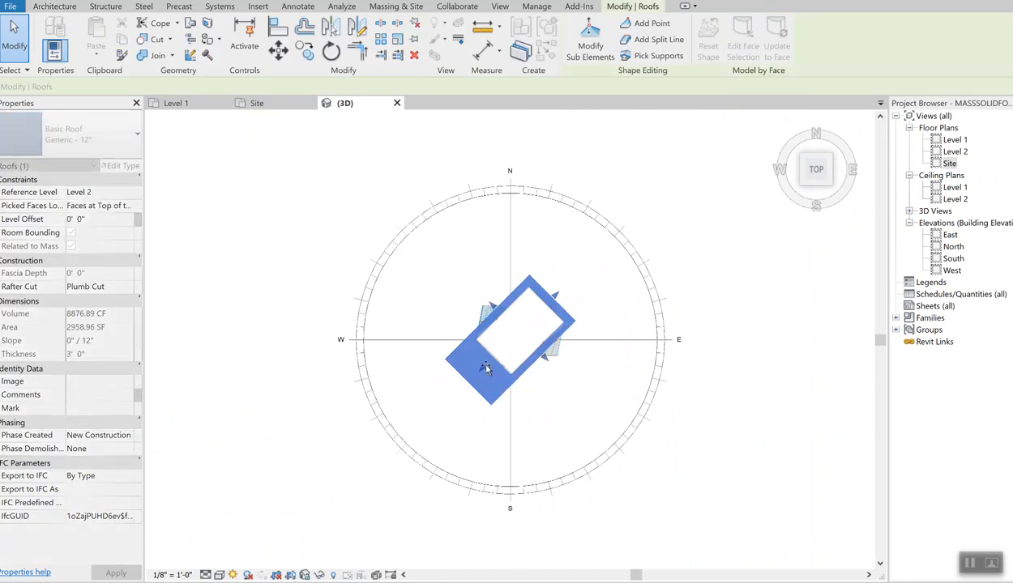
pyautogui.click(482, 366)
pyautogui.moveTo(547, 360); pyautogui.dragTo(552, 366)
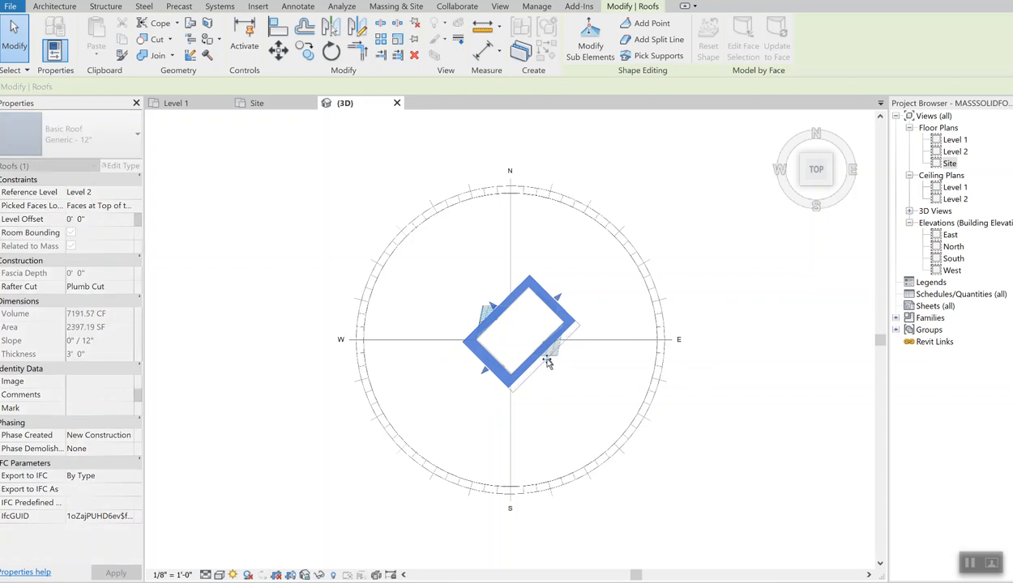
pyautogui.moveTo(491, 309); pyautogui.dragTo(486, 303)
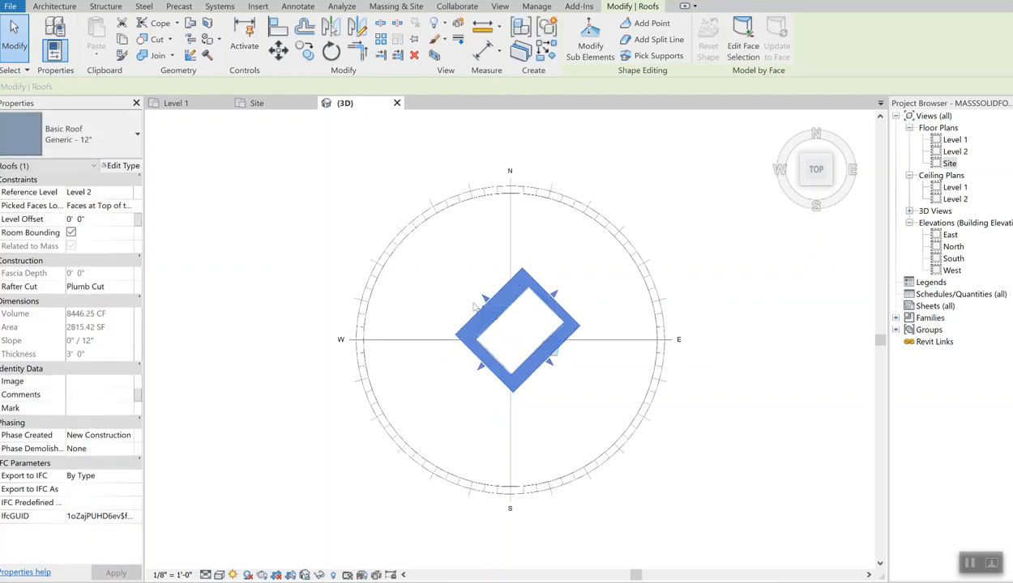
pyautogui.moveTo(484, 299); pyautogui.dragTo(492, 315)
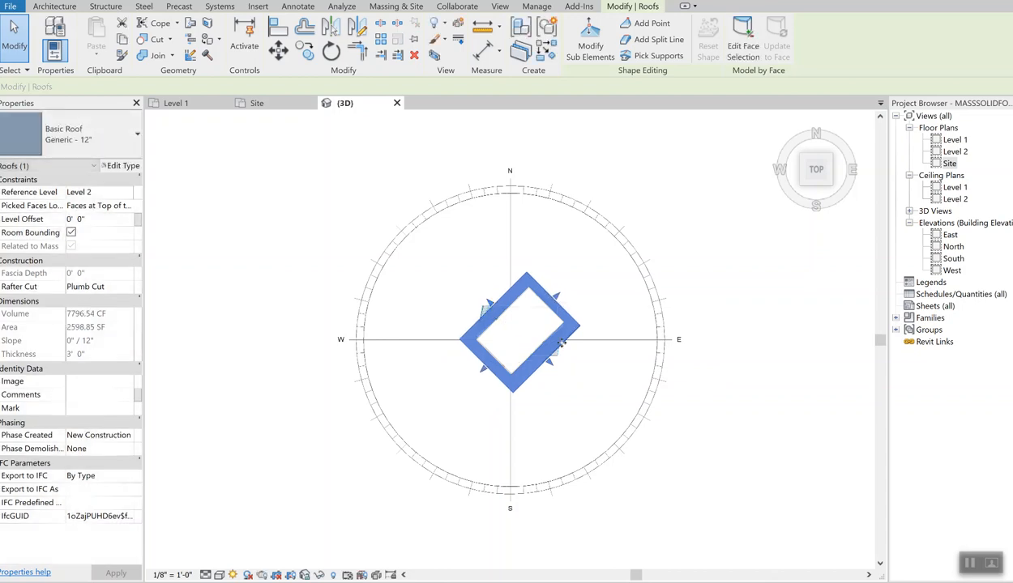
pyautogui.click(639, 420)
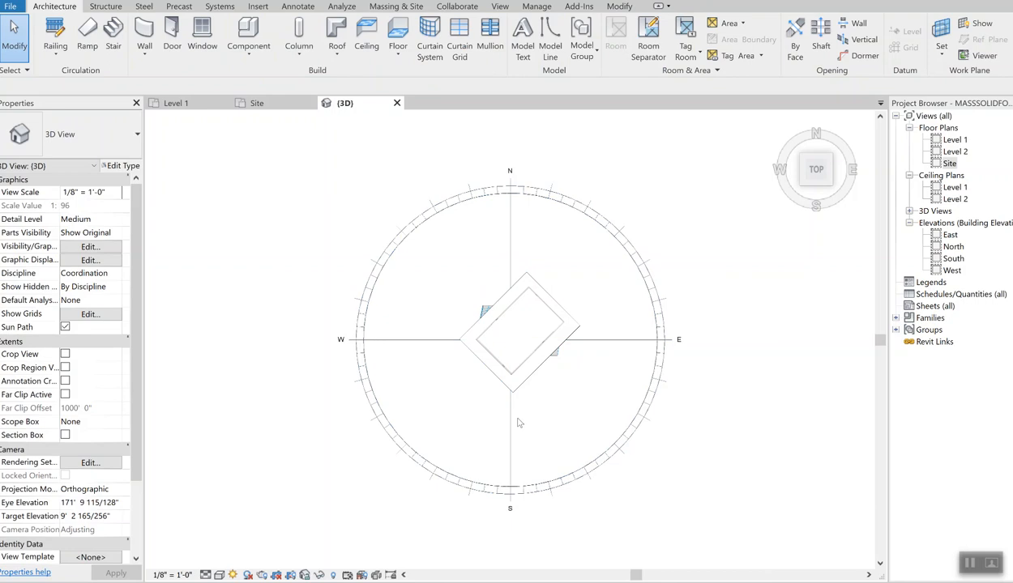
# Set the top view to Wireframe and examine where the two doors cut through the curved front wall.
pyautogui.click(218, 574)
pyautogui.click(261, 510)
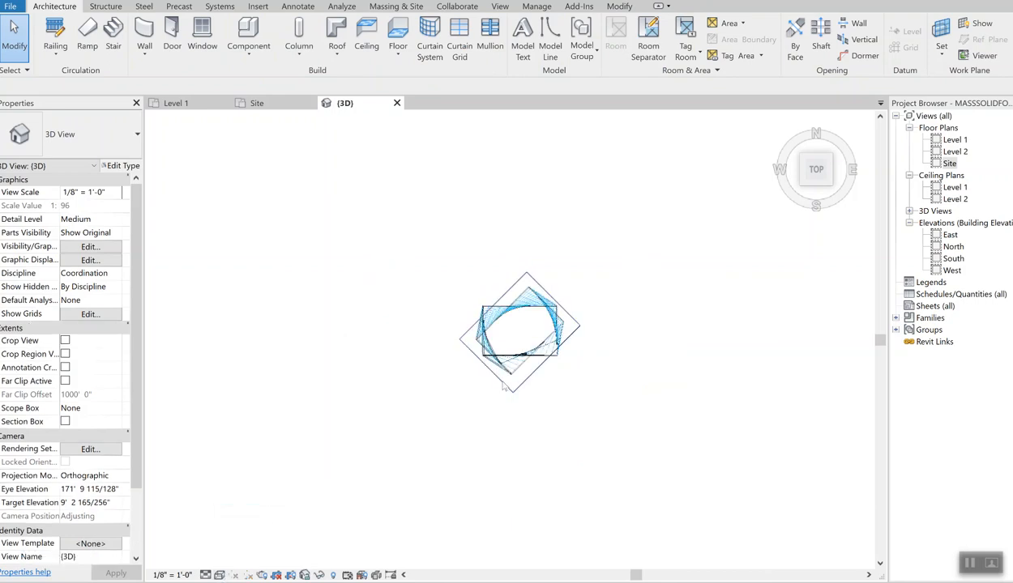
pyautogui.click(958, 140)
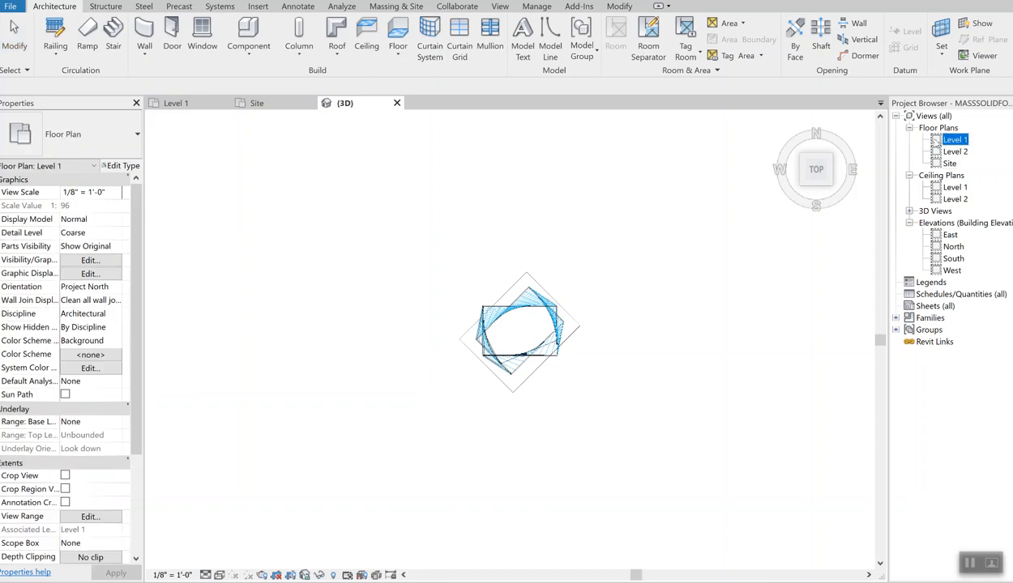
pyautogui.scroll(10, 544, 380)
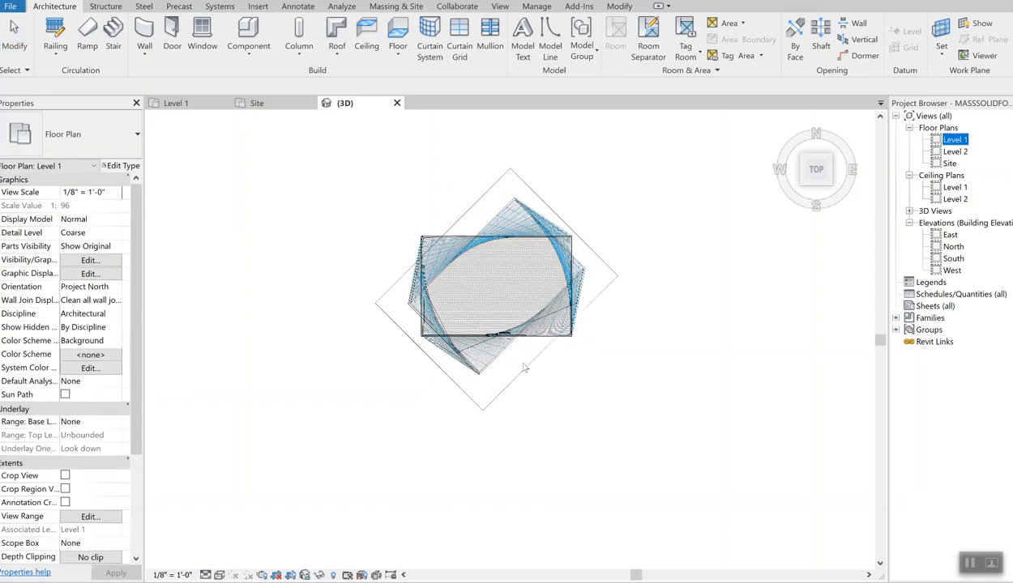
pyautogui.scroll(5, 396, 411)
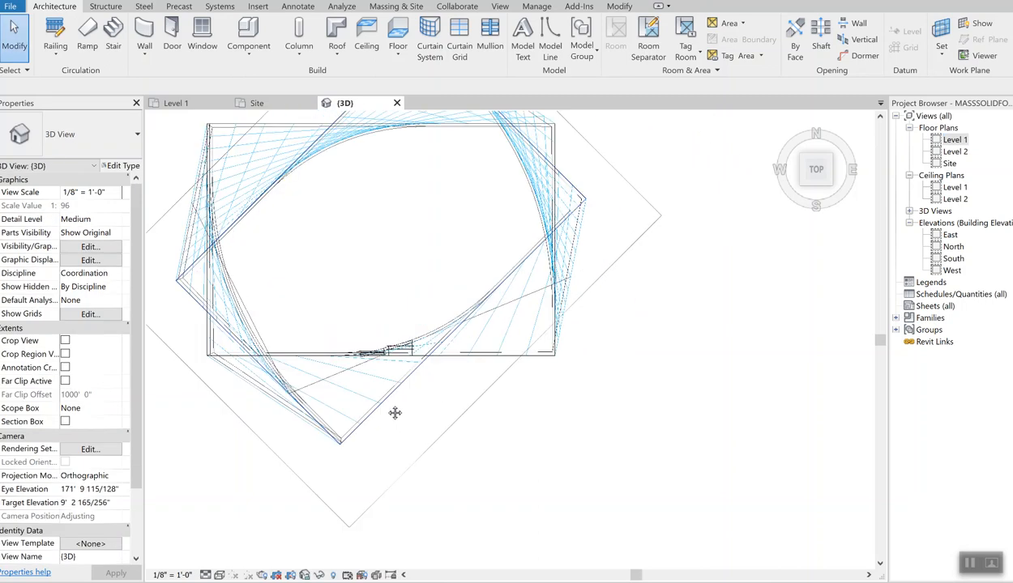
pyautogui.scroll(5, 362, 410)
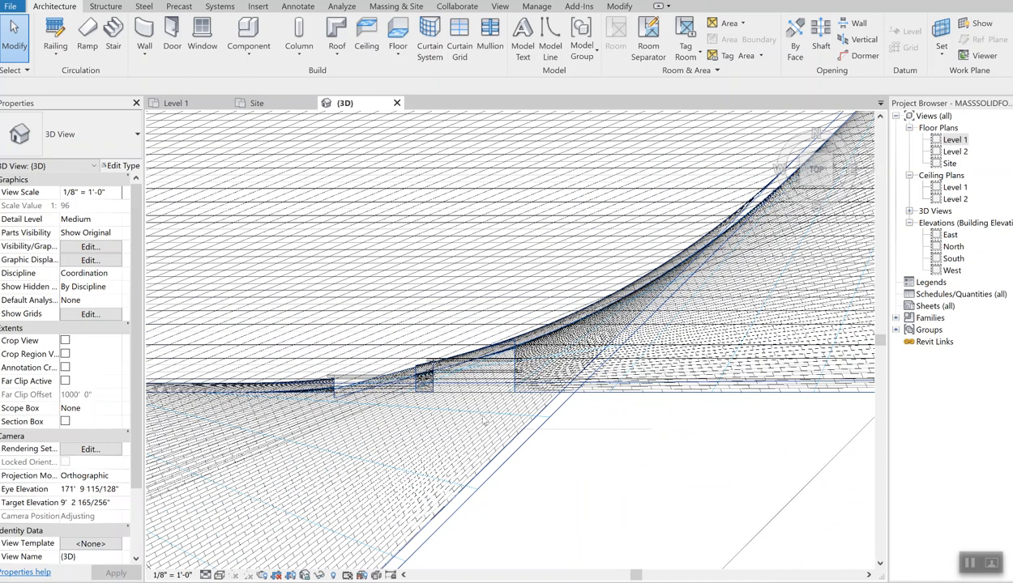
pyautogui.scroll(-1, 441, 448)
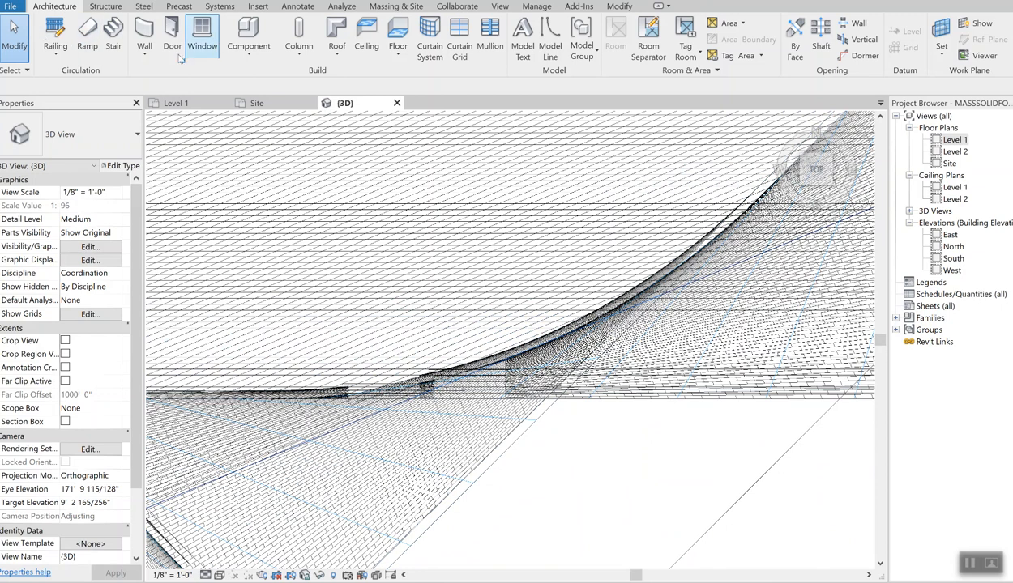
# Draw three 20' high Generic - 4" Brick walls enclosing the two doors: about 3' 8" west, 7' front and 5' 7" east.
pyautogui.click(144, 52)
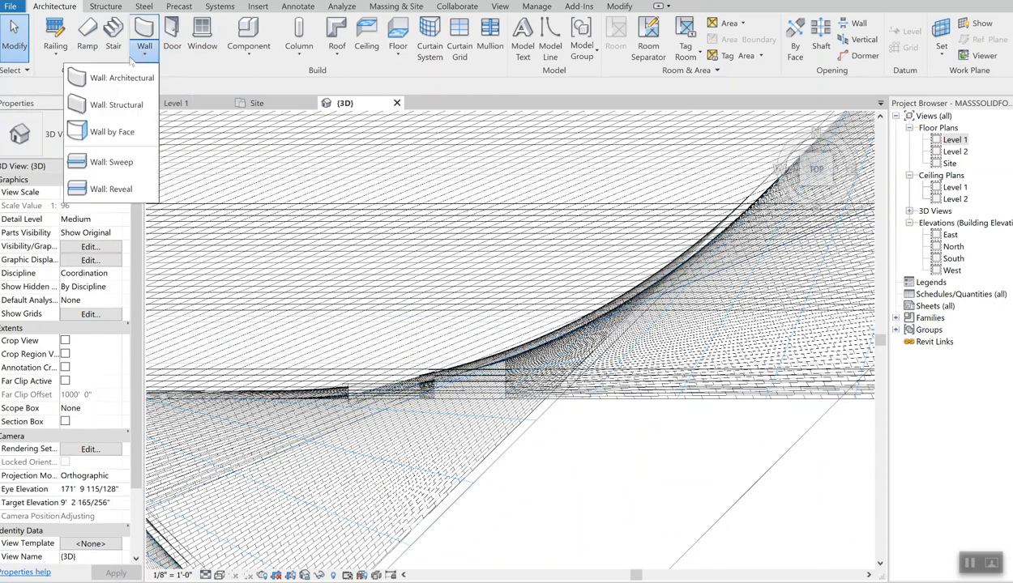
pyautogui.click(79, 78)
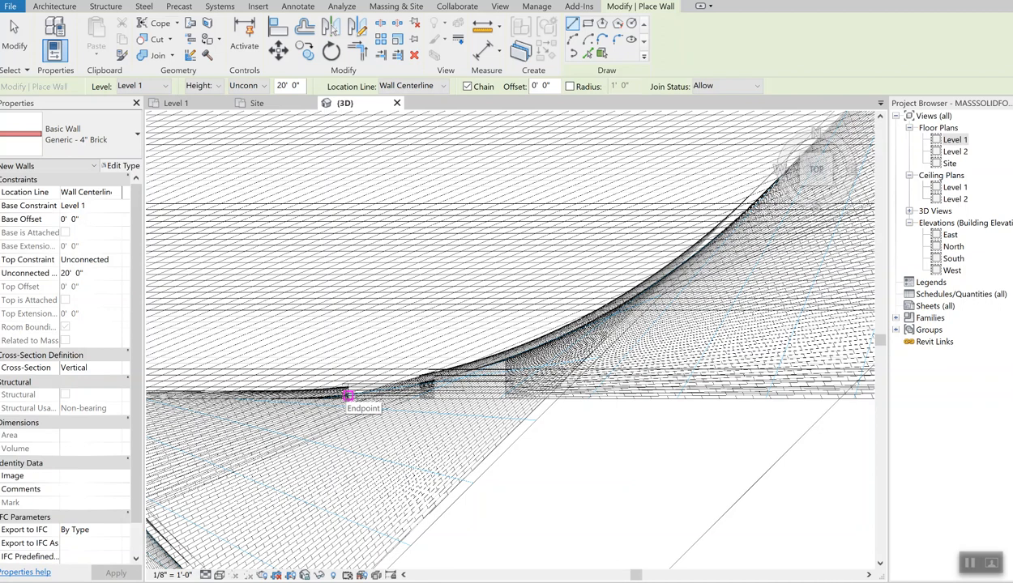
pyautogui.click(348, 396)
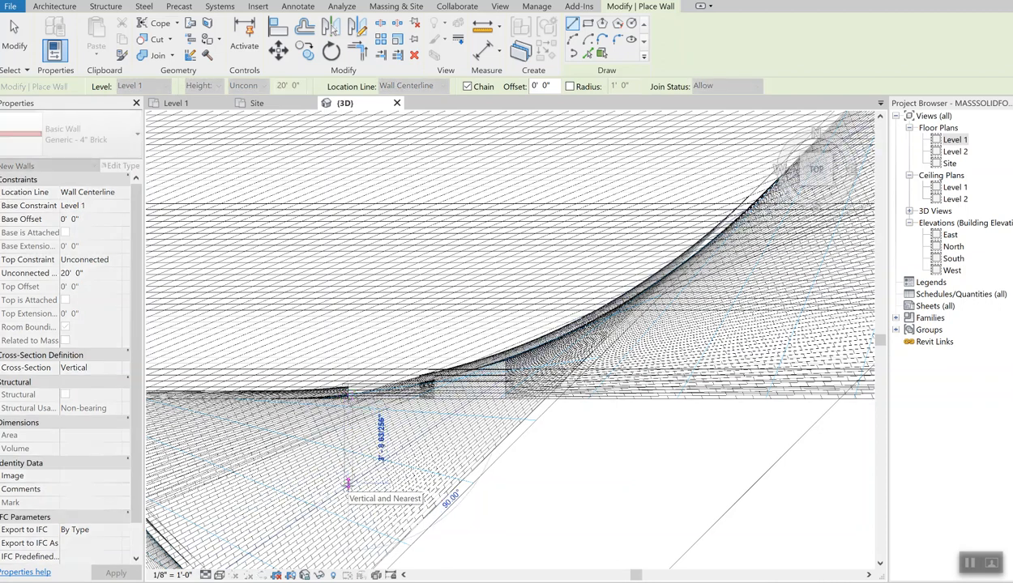
pyautogui.click(348, 484)
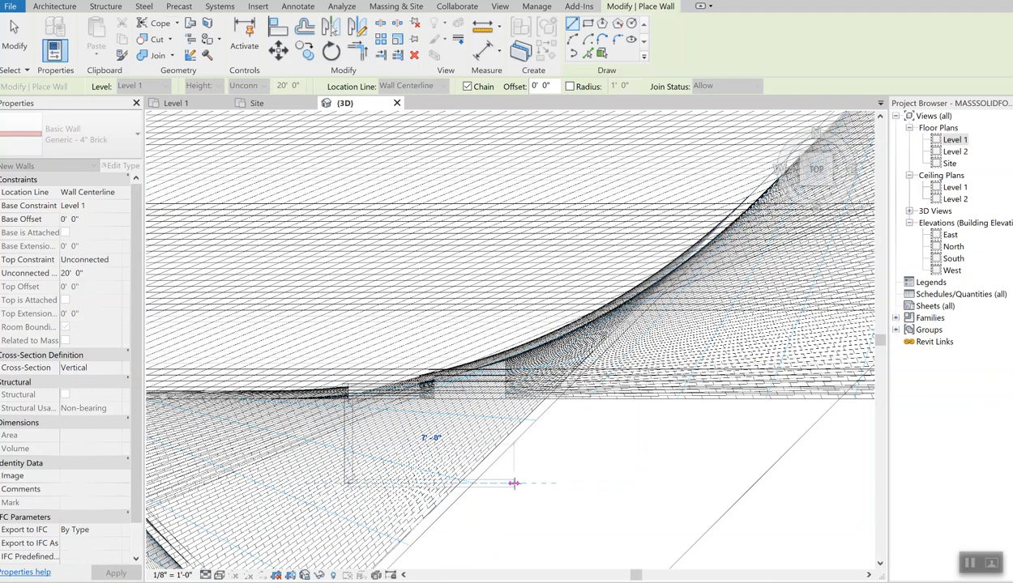
pyautogui.click(514, 484)
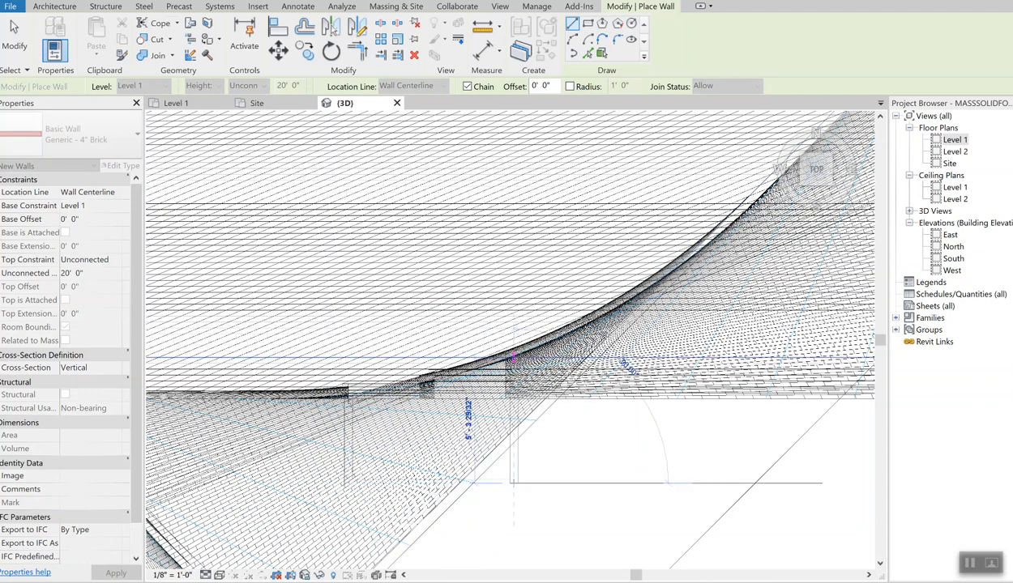
pyautogui.click(514, 350)
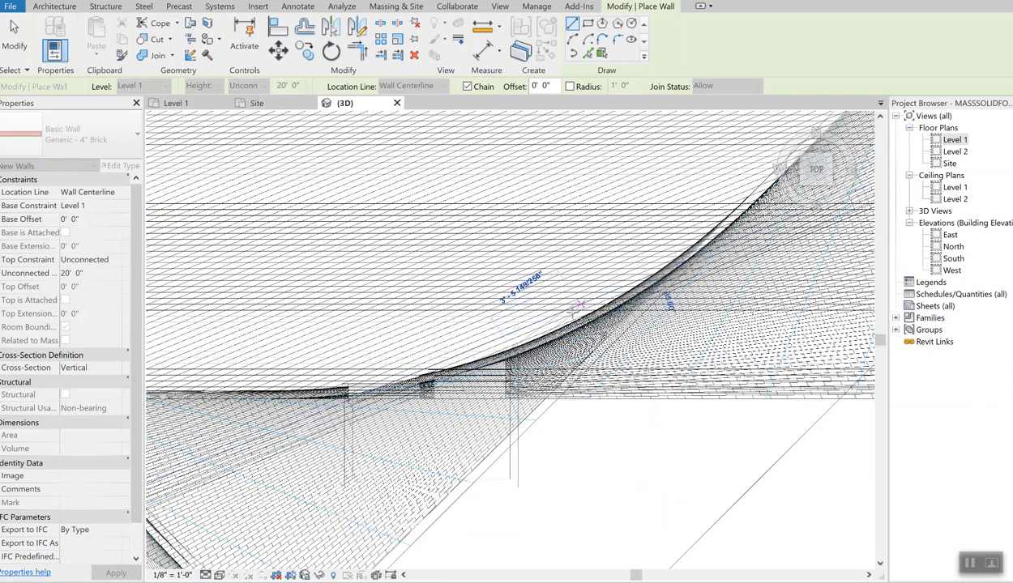
pyautogui.press('d')
pyautogui.press('r')
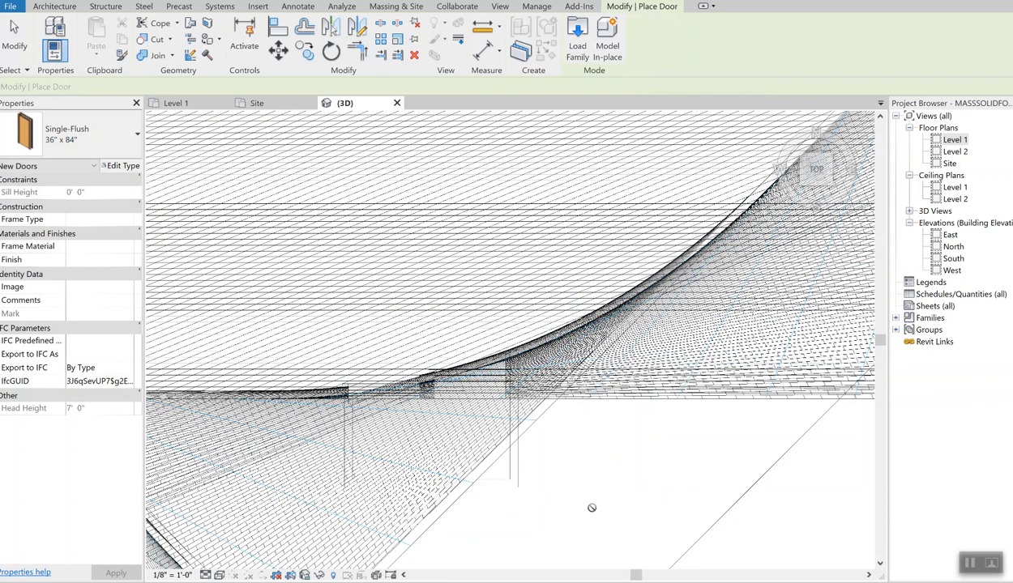
pyautogui.press('Escape')
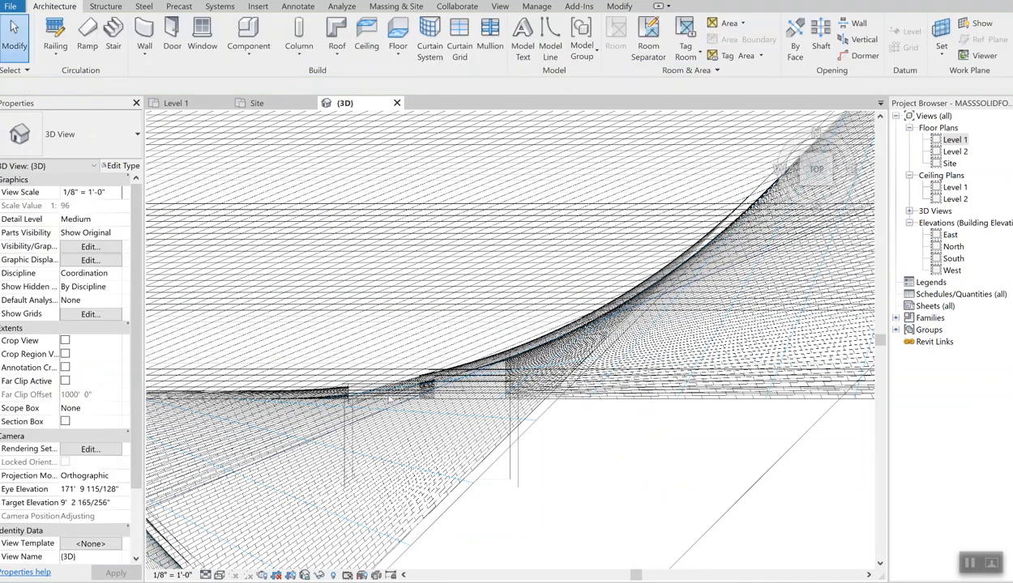
# Extend the inner end of the west entrance wall into the curved brick wall, making it 3' 11" long.
pyautogui.scroll(3, 399, 398)
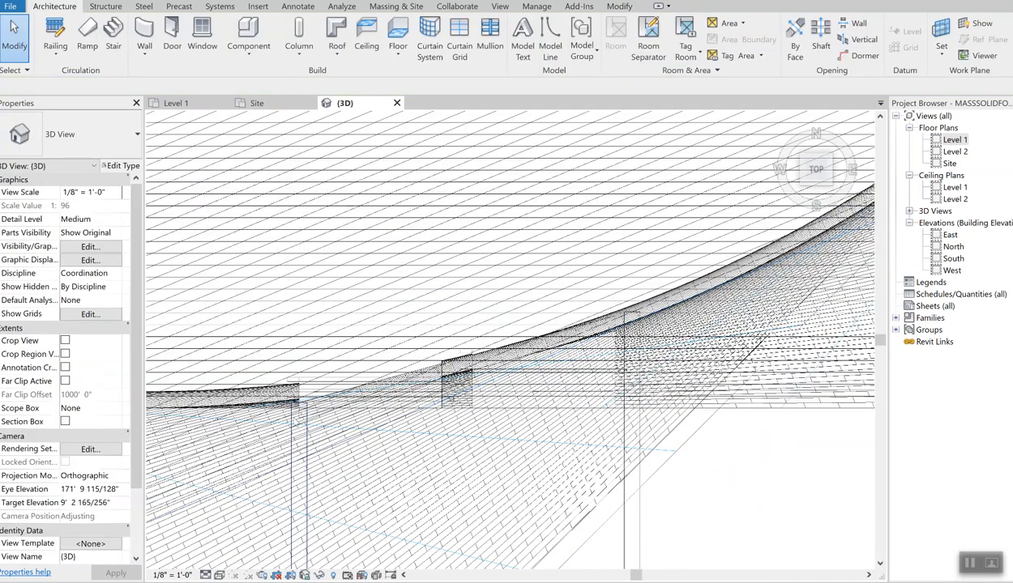
pyautogui.click(299, 425)
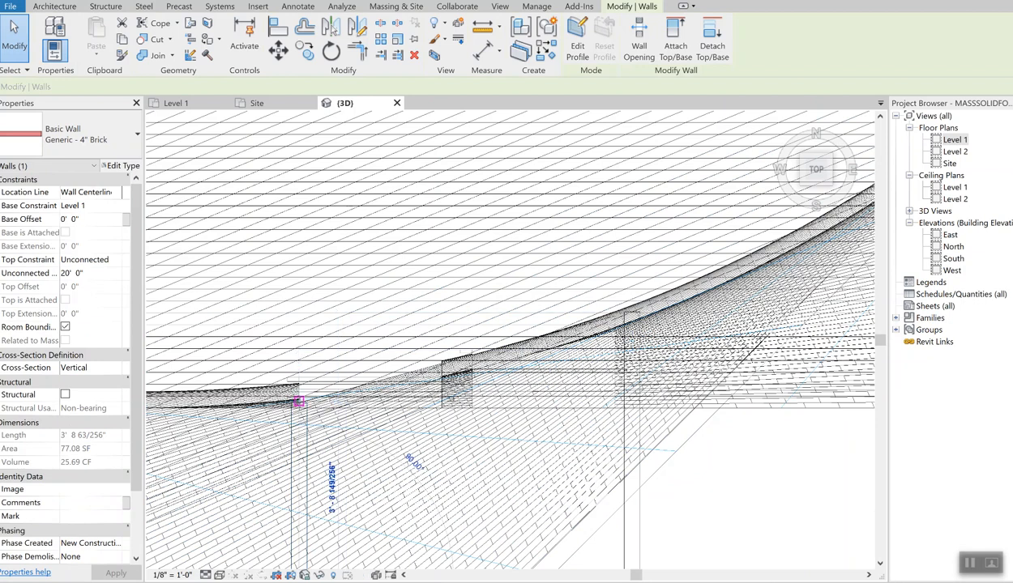
pyautogui.press('r')
pyautogui.press('s')
pyautogui.press('Escape')
pyautogui.click(299, 392)
pyautogui.scroll(3, 324, 401)
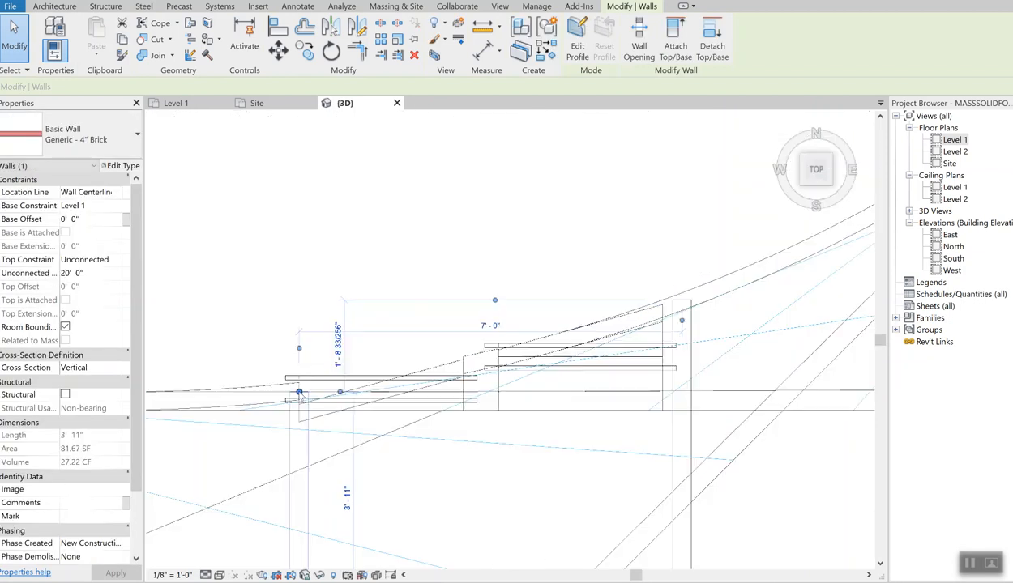
pyautogui.scroll(-3, 325, 401)
pyautogui.scroll(2, 600, 405)
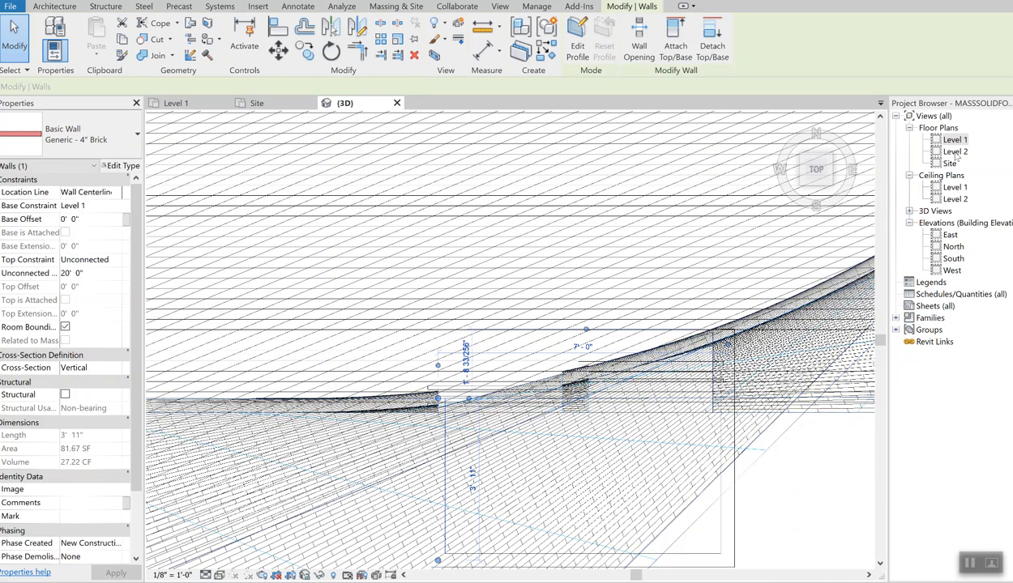
# Set the 3D view to Hidden Line and view the new entrance walls from the front at a low angle.
pyautogui.click(814, 184)
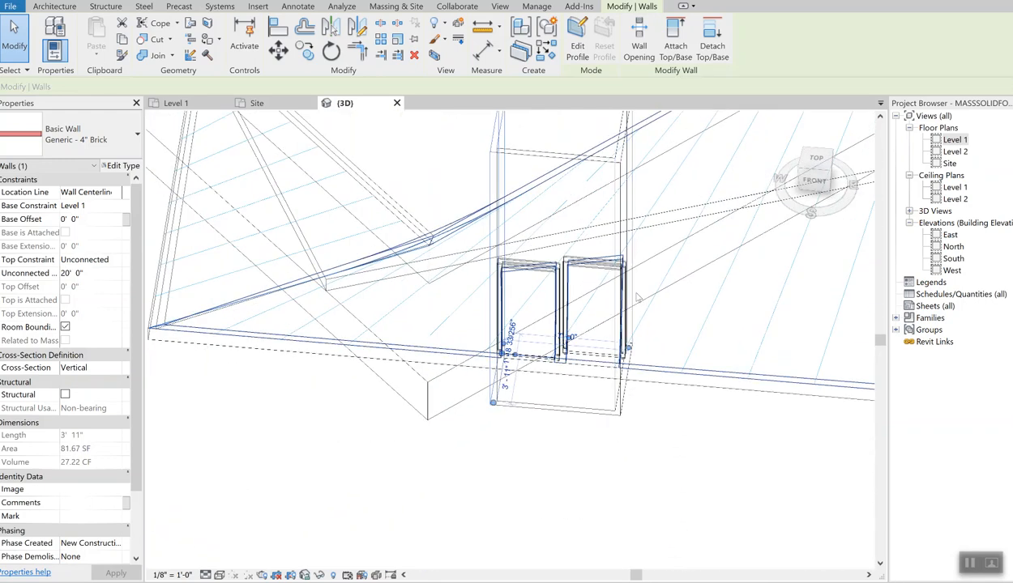
pyautogui.scroll(-1, 628, 331)
pyautogui.moveTo(627, 337); pyautogui.dragTo(617, 374, button='middle')
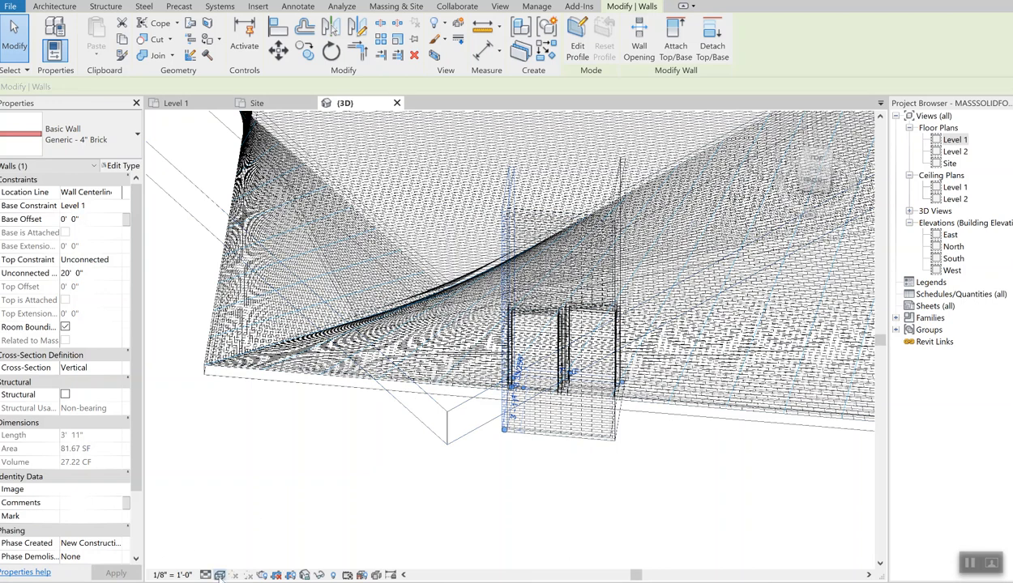
pyautogui.click(220, 575)
pyautogui.click(231, 525)
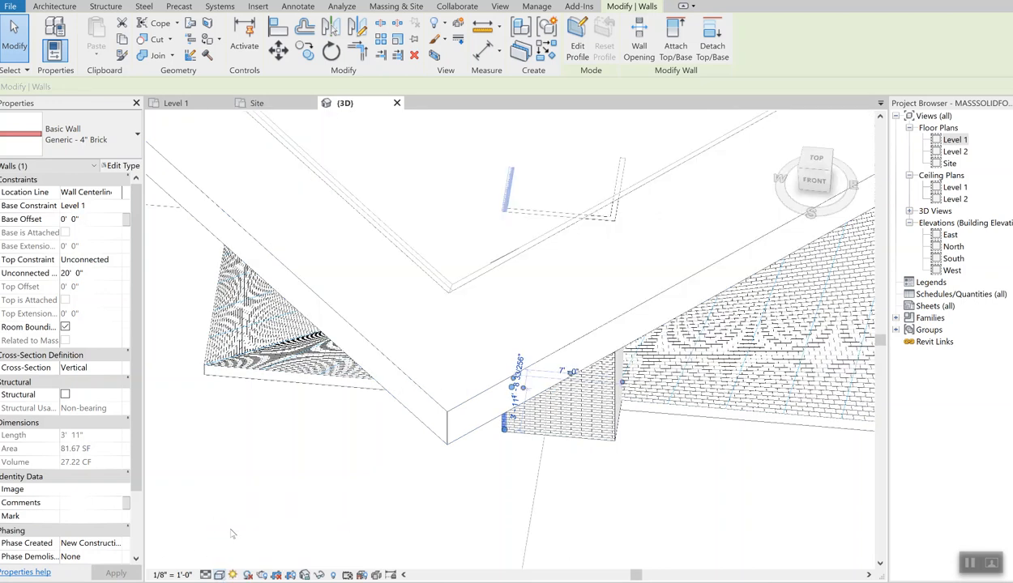
pyautogui.moveTo(813, 177); pyautogui.dragTo(783, 151)
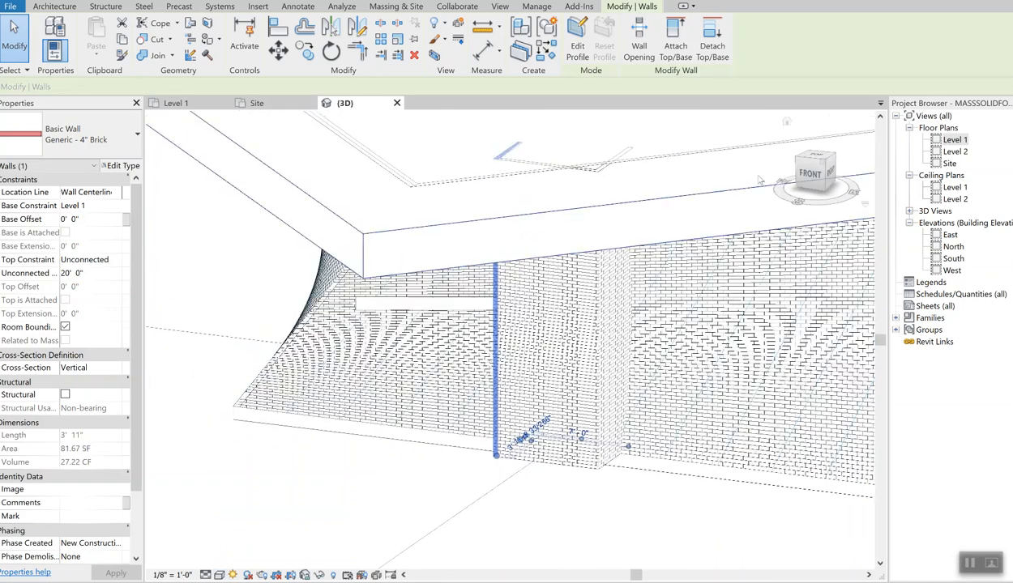
pyautogui.scroll(1, 585, 357)
pyautogui.scroll(-2, 583, 358)
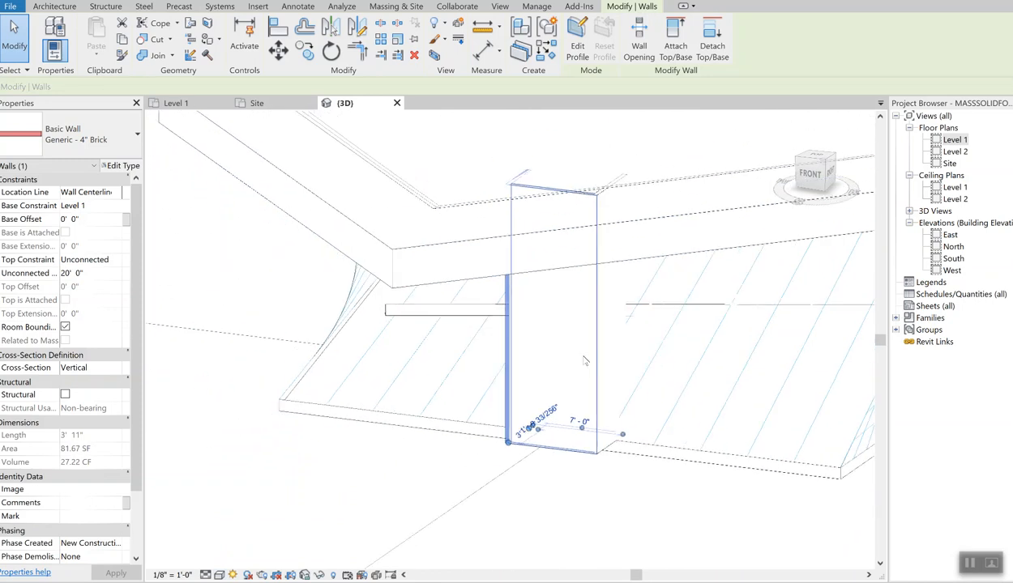
# Lower the tops of the entrance's front wall and east side wall beneath the roof, to about 10' each.
pyautogui.click(574, 344)
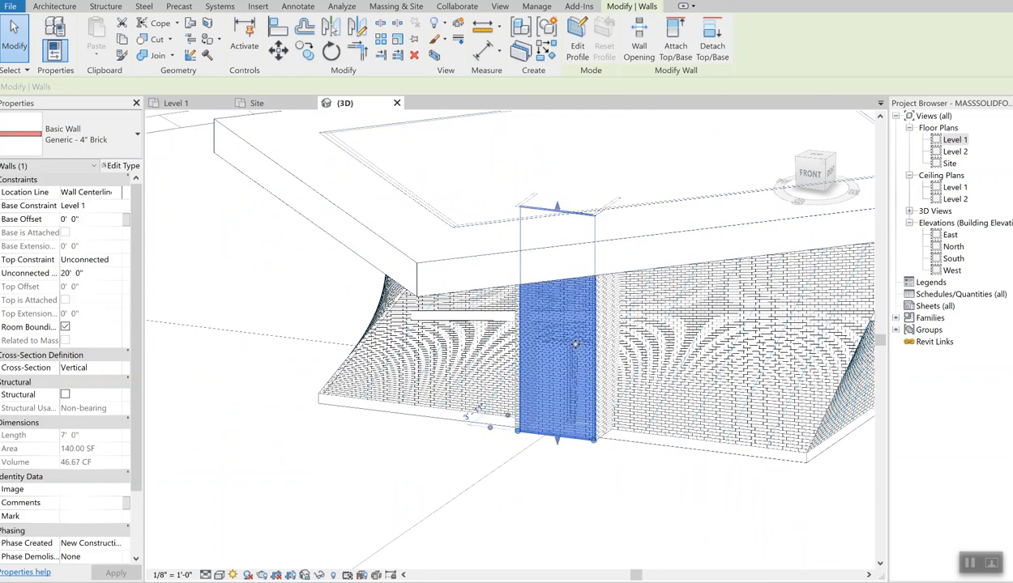
pyautogui.moveTo(557, 208); pyautogui.dragTo(559, 320)
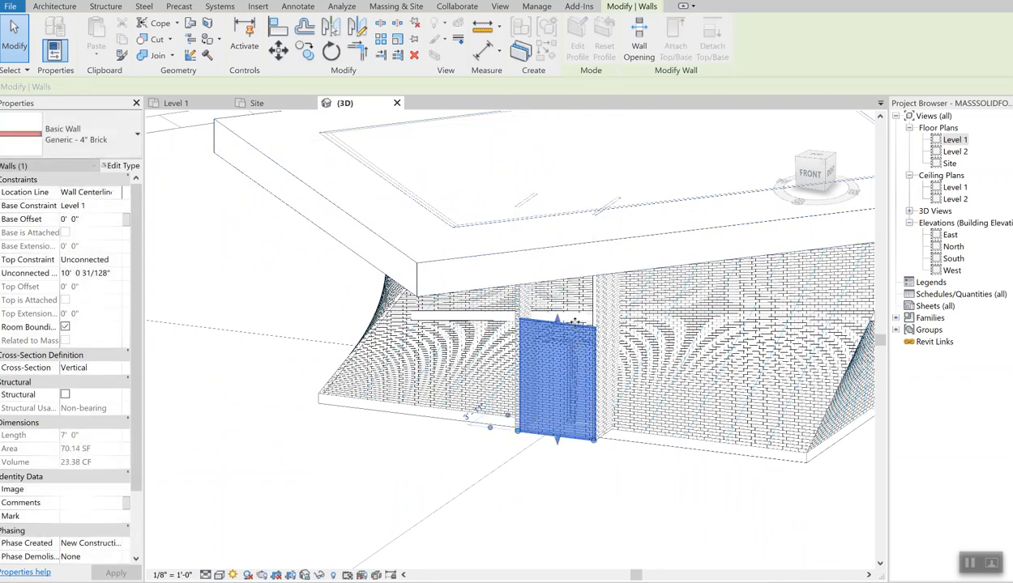
pyautogui.click(614, 202)
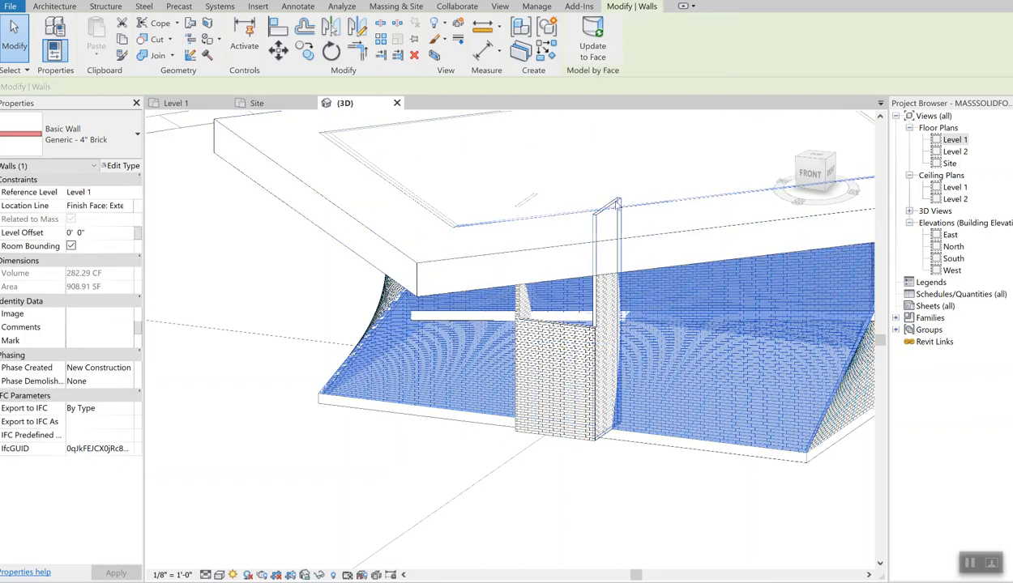
pyautogui.click(605, 304)
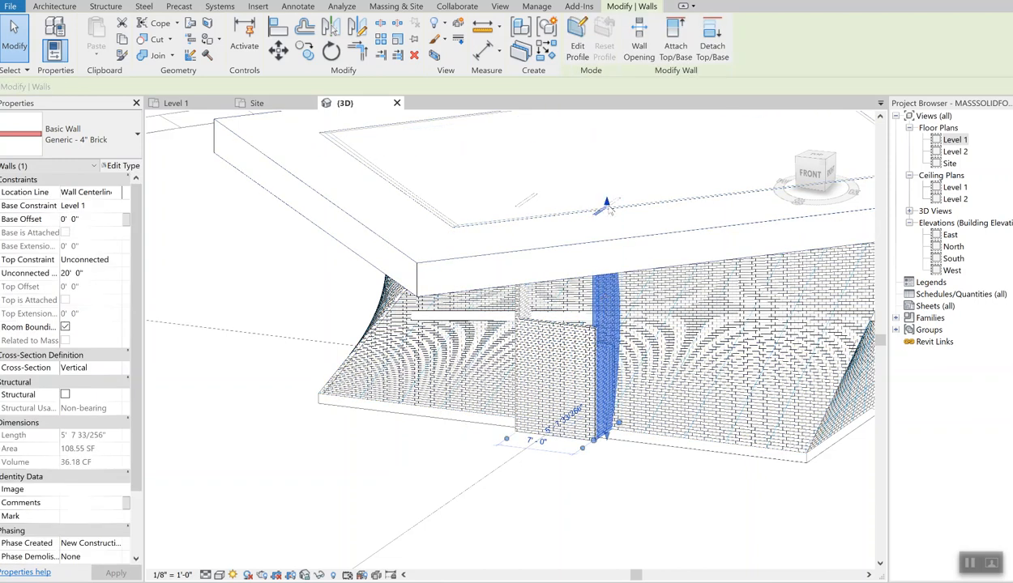
pyautogui.click(625, 321)
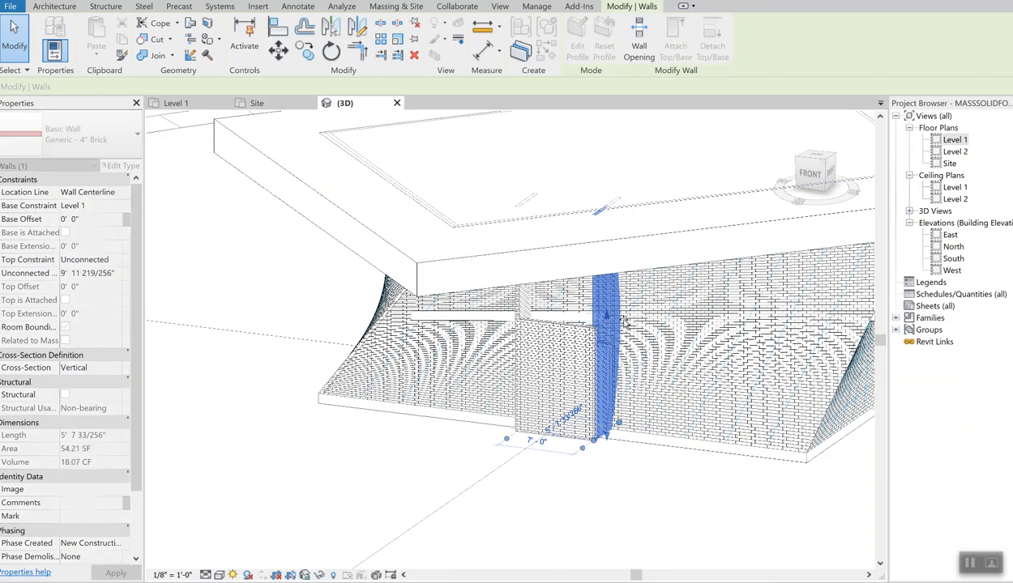
# Lower the west side wall to about 10' to match the front wall, and fine-tune the east side wall to about 9' 11 5/8".
pyautogui.click(526, 201)
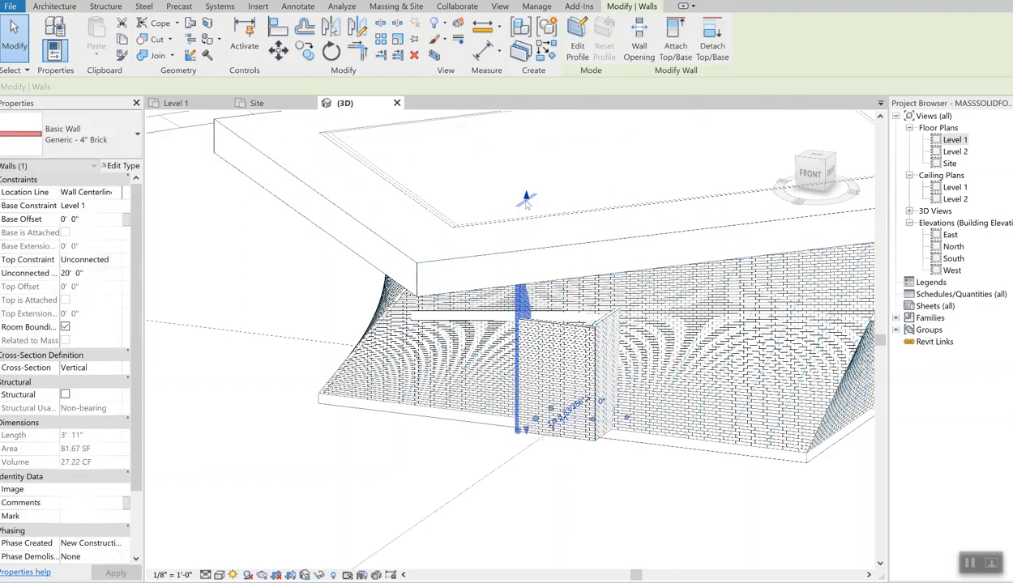
pyautogui.moveTo(525, 196); pyautogui.dragTo(538, 266)
pyautogui.moveTo(549, 306); pyautogui.dragTo(536, 313)
pyautogui.scroll(2, 561, 339)
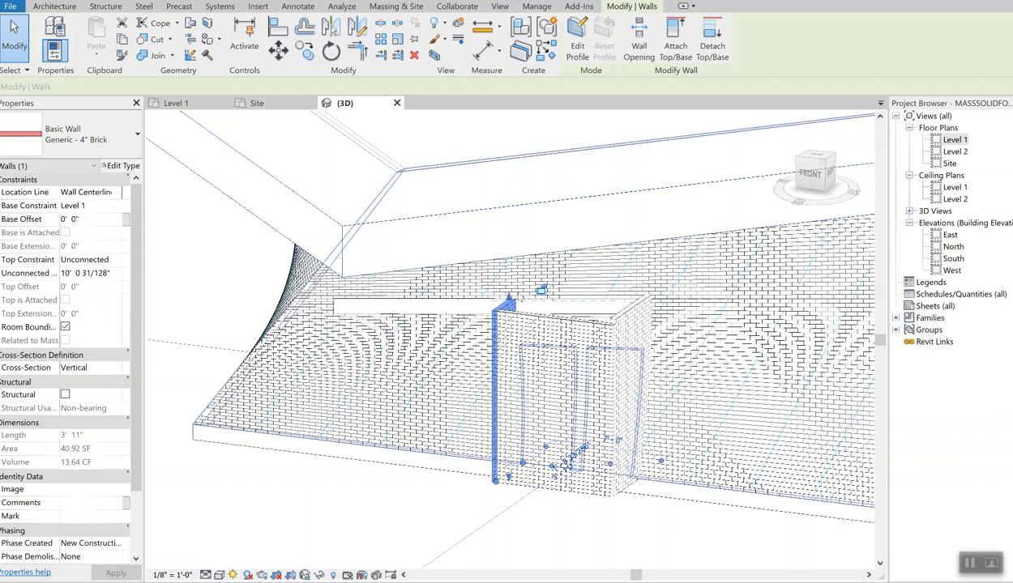
pyautogui.click(626, 308)
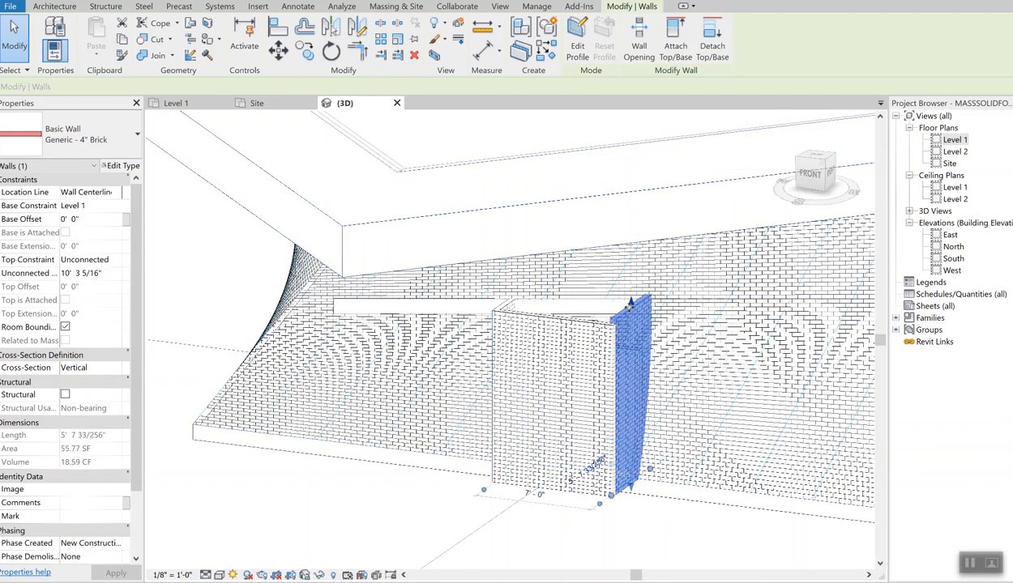
pyautogui.moveTo(631, 306); pyautogui.dragTo(631, 308)
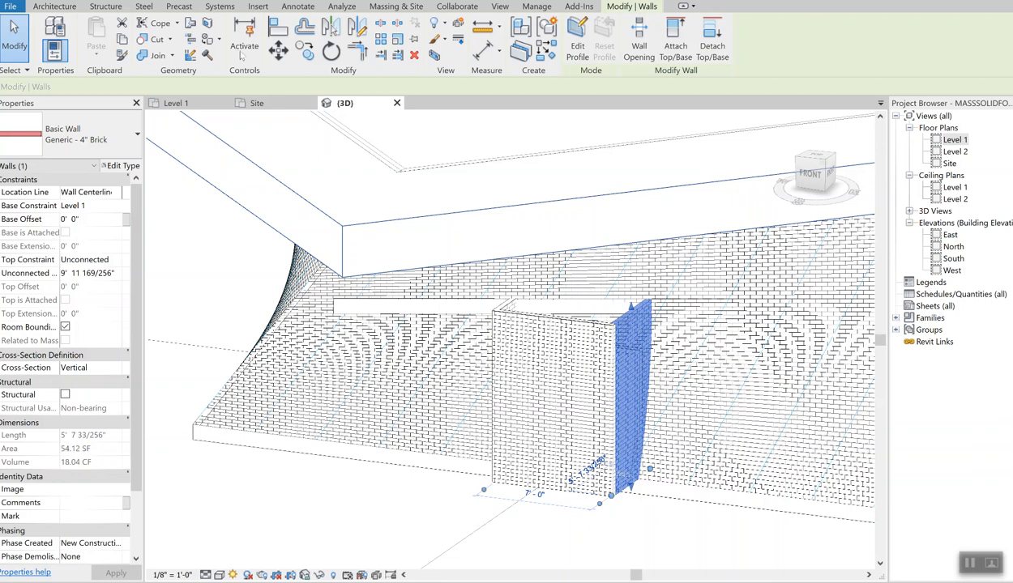
# In the Level 1 plan, try to move the west door from the curved wall into the new front wall, and delete the door.
pyautogui.click(175, 103)
pyautogui.scroll(5, 519, 367)
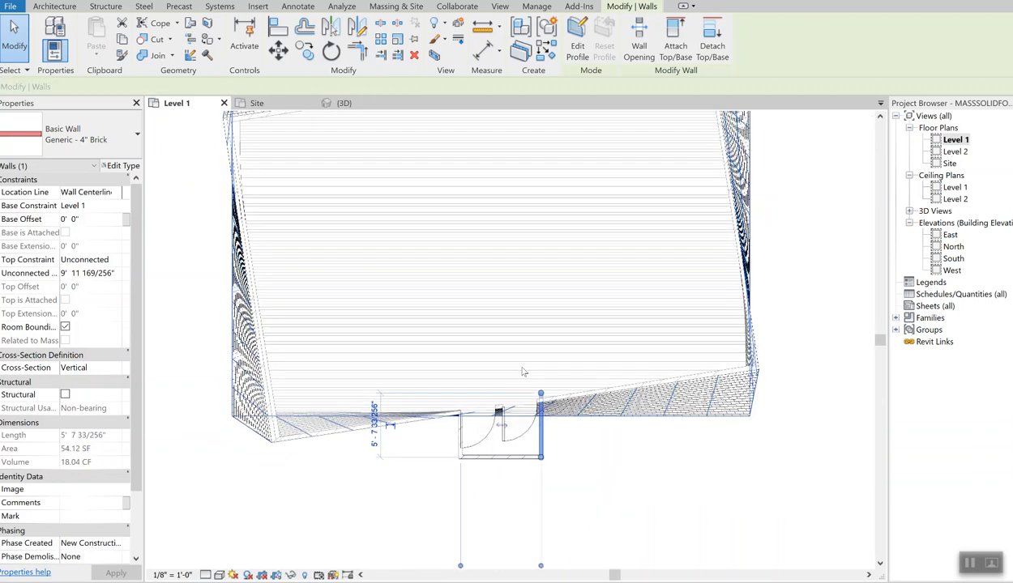
pyautogui.scroll(5, 520, 367)
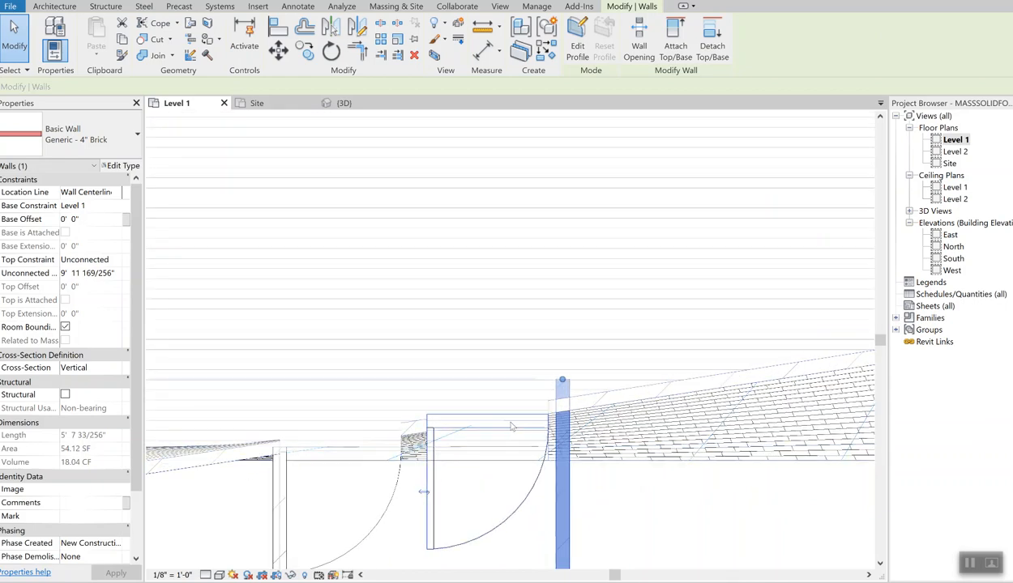
pyautogui.scroll(-2, 429, 405)
pyautogui.moveTo(451, 347); pyautogui.dragTo(498, 236, button='middle')
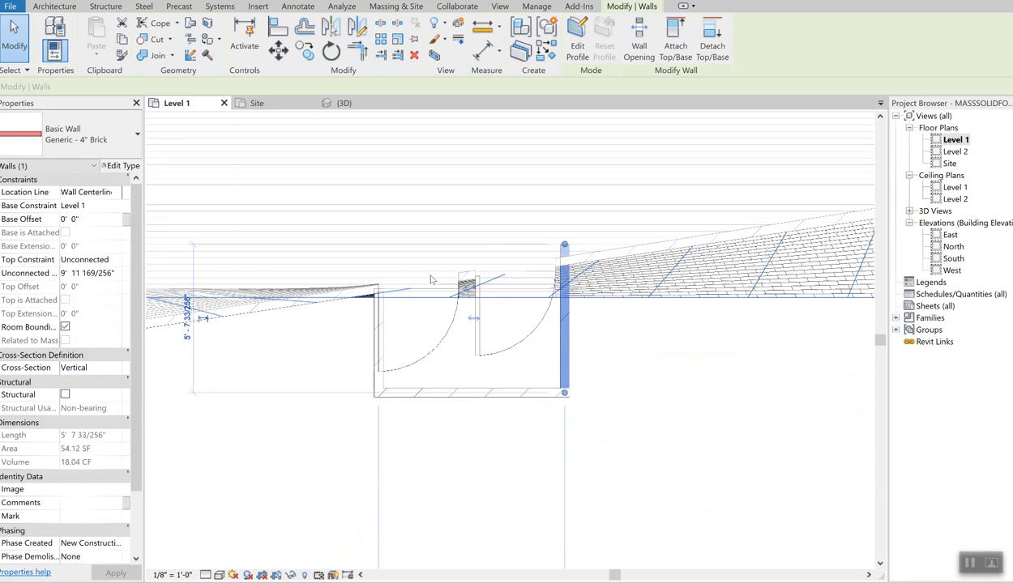
pyautogui.click(407, 287)
pyautogui.moveTo(411, 285); pyautogui.dragTo(414, 389)
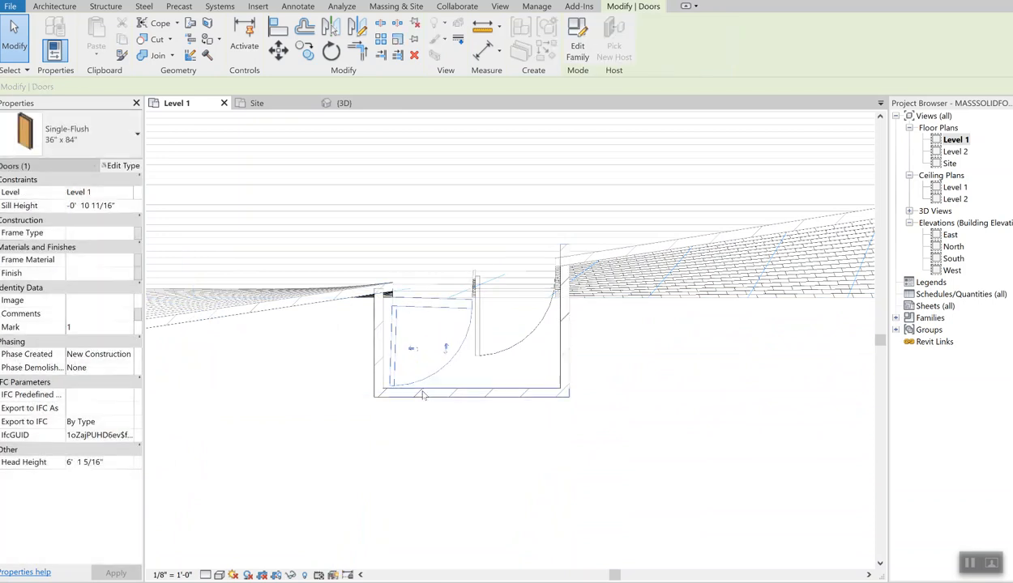
pyautogui.moveTo(420, 303); pyautogui.dragTo(409, 380)
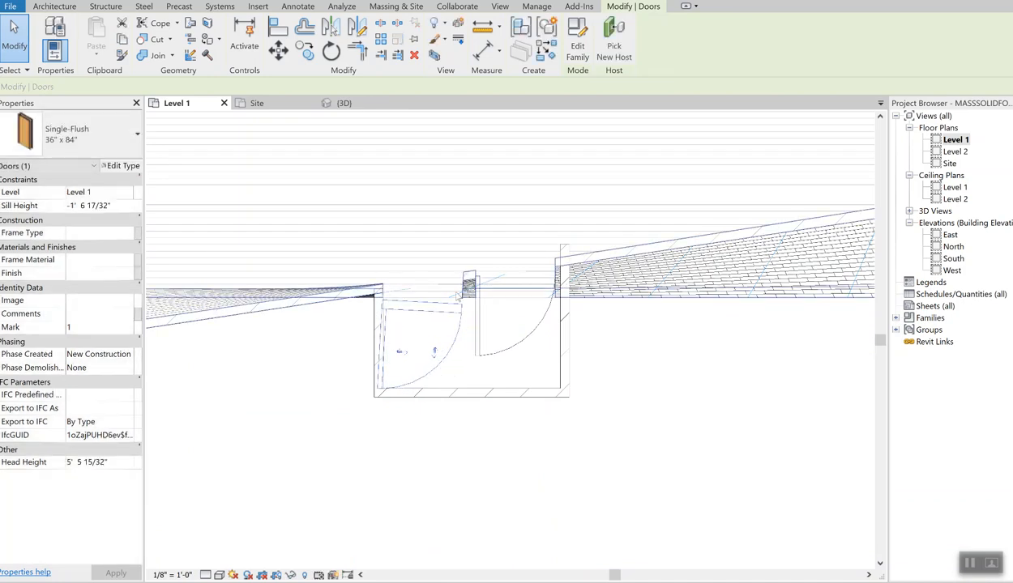
# Try to shift the east door toward the new front wall, and delete it from the curved wall.
pyautogui.click(506, 321)
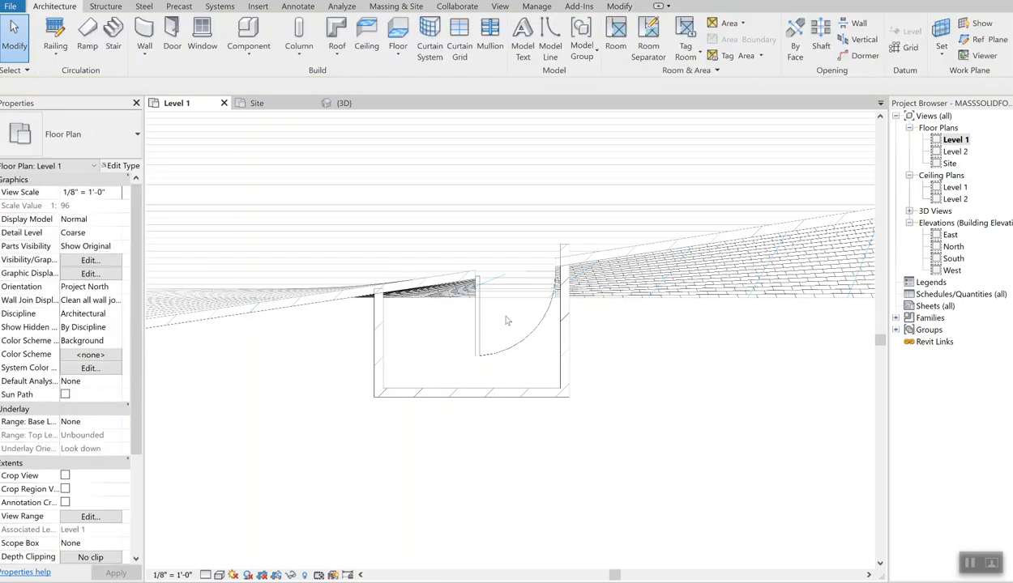
pyautogui.click(507, 319)
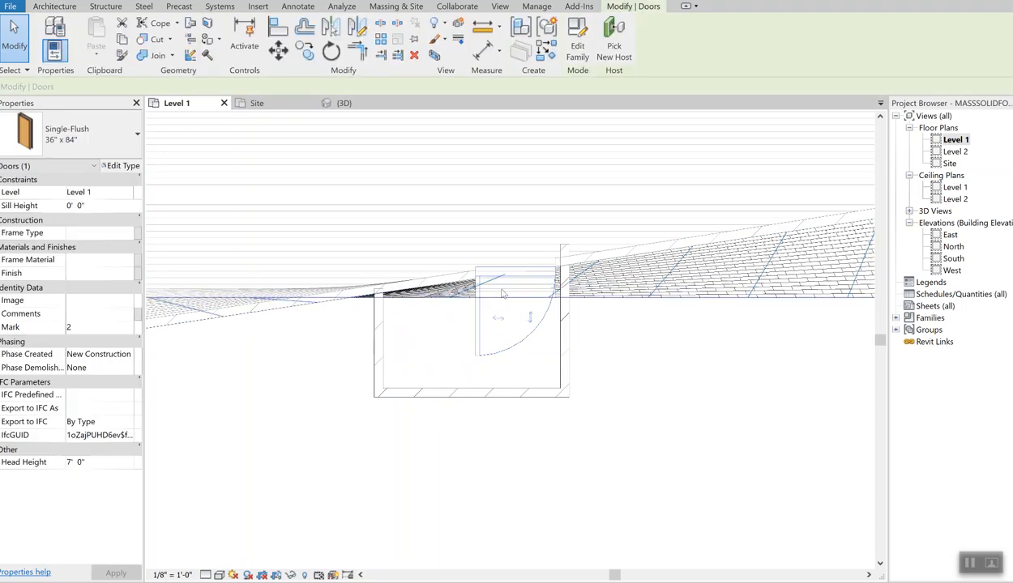
pyautogui.moveTo(512, 269); pyautogui.dragTo(503, 363)
pyautogui.press('Delete')
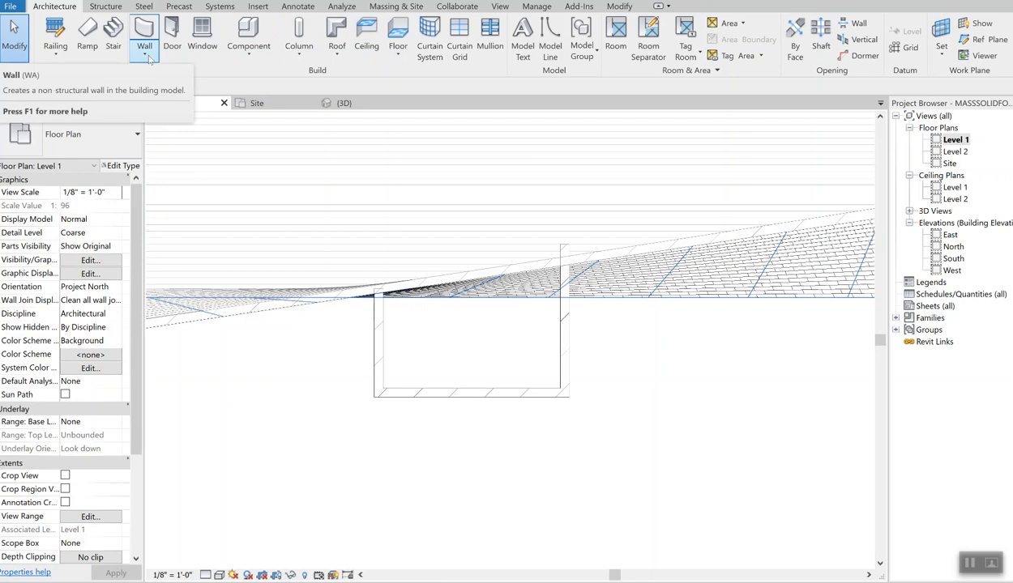
# Place two Single-Flush 36" x 84" doors side by side in the entrance's new front wall.
pyautogui.click(170, 37)
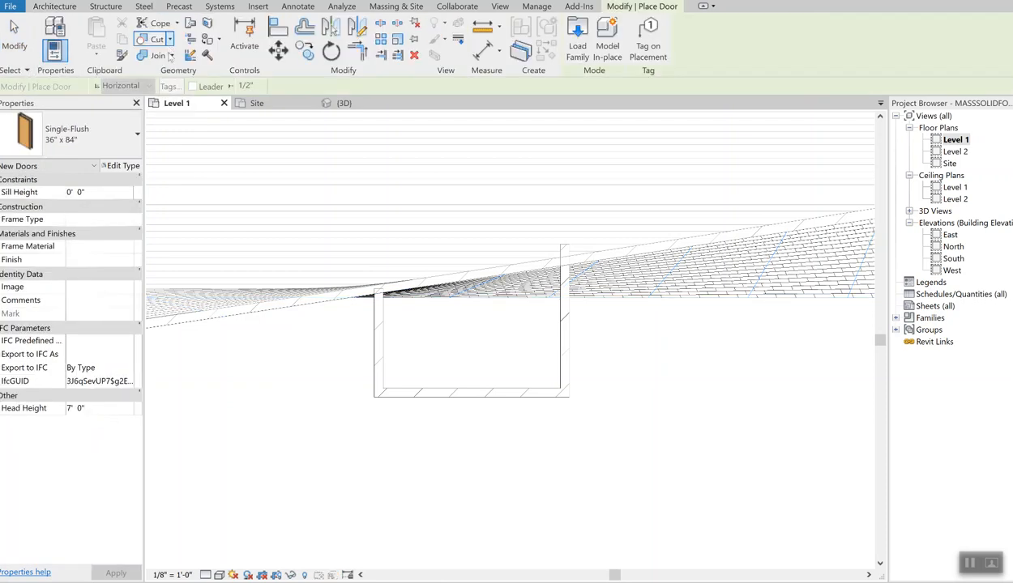
pyautogui.click(427, 393)
pyautogui.click(514, 392)
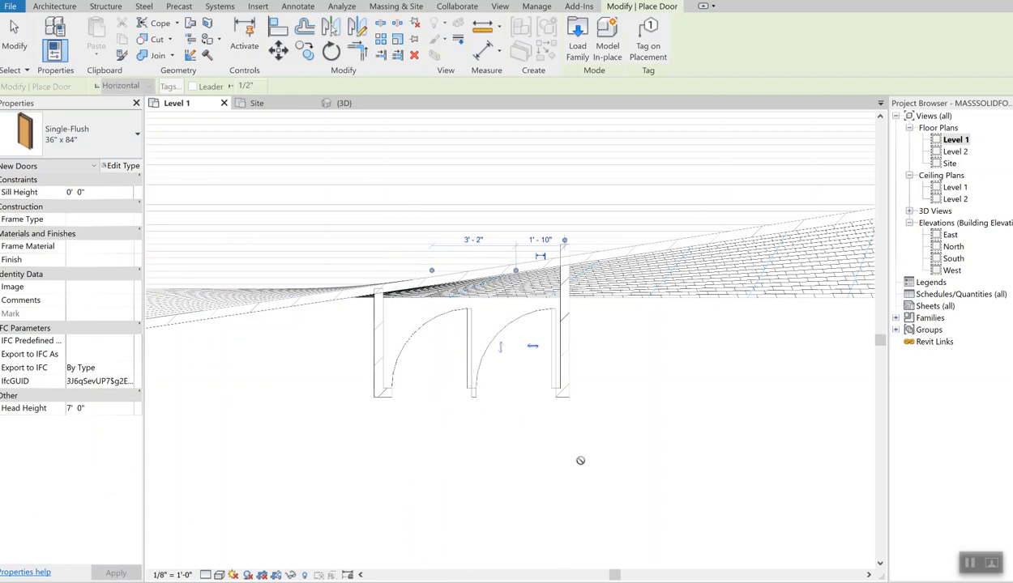
pyautogui.press('Escape')
pyautogui.press('Escape')
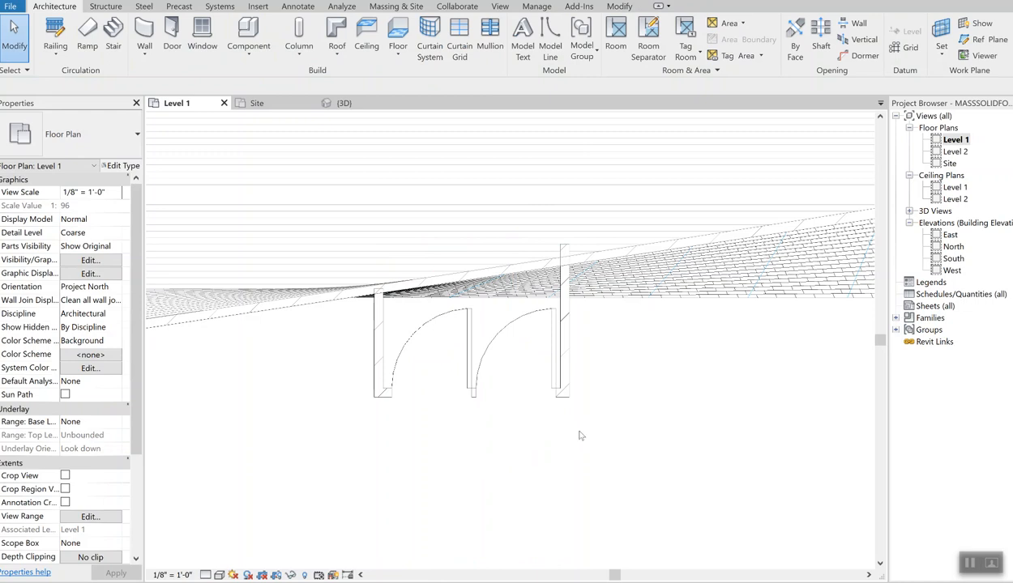
# Flip the two entrance doors so both swing outward, with their hinges meeting at the centre.
pyautogui.click(554, 354)
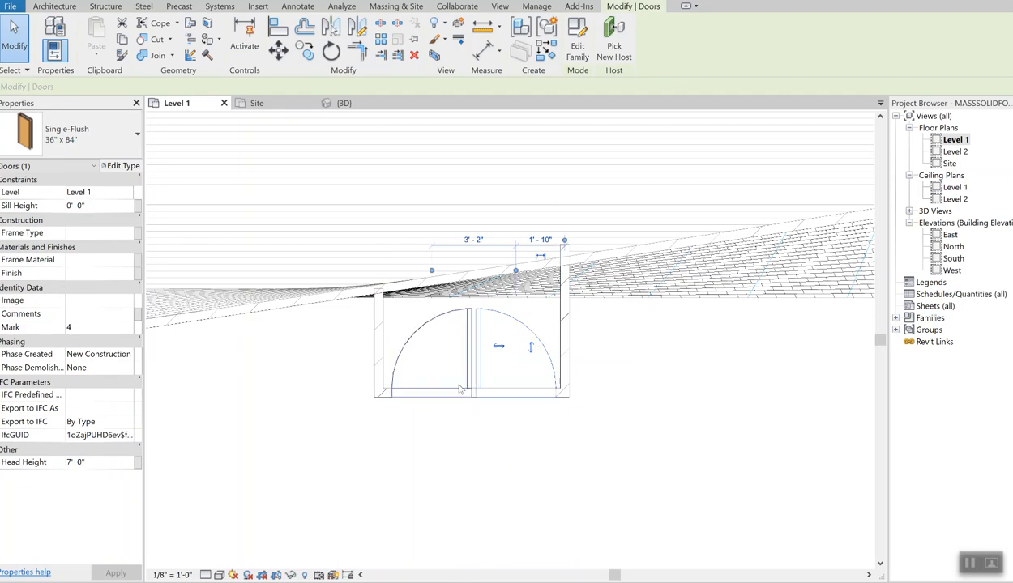
pyautogui.click(531, 347)
pyautogui.click(469, 353)
pyautogui.click(418, 348)
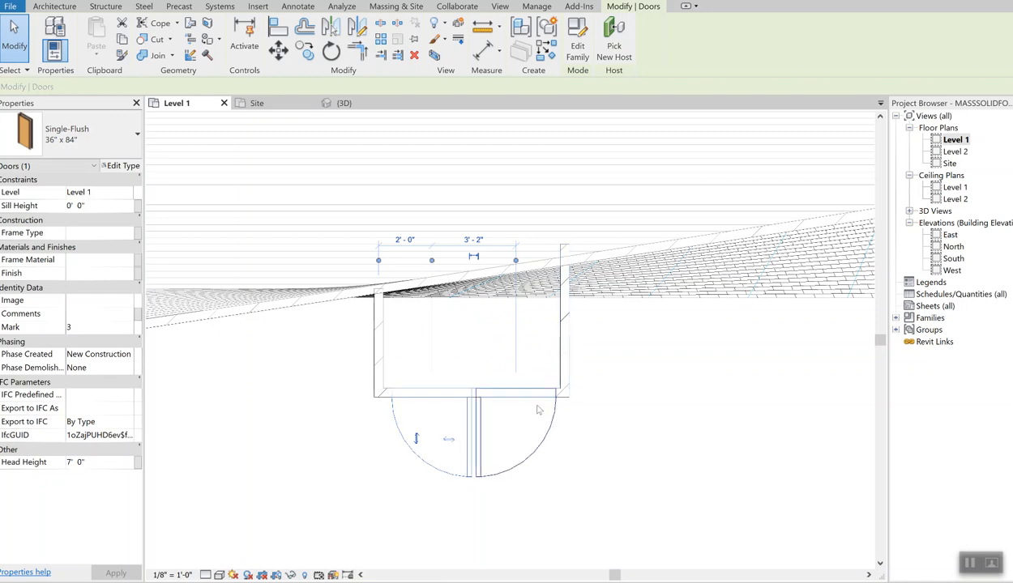
# Extend the entrance's west side wall through the curved wall to a length of 4' 7".
pyautogui.scroll(1, 374, 290)
pyautogui.scroll(1, 375, 292)
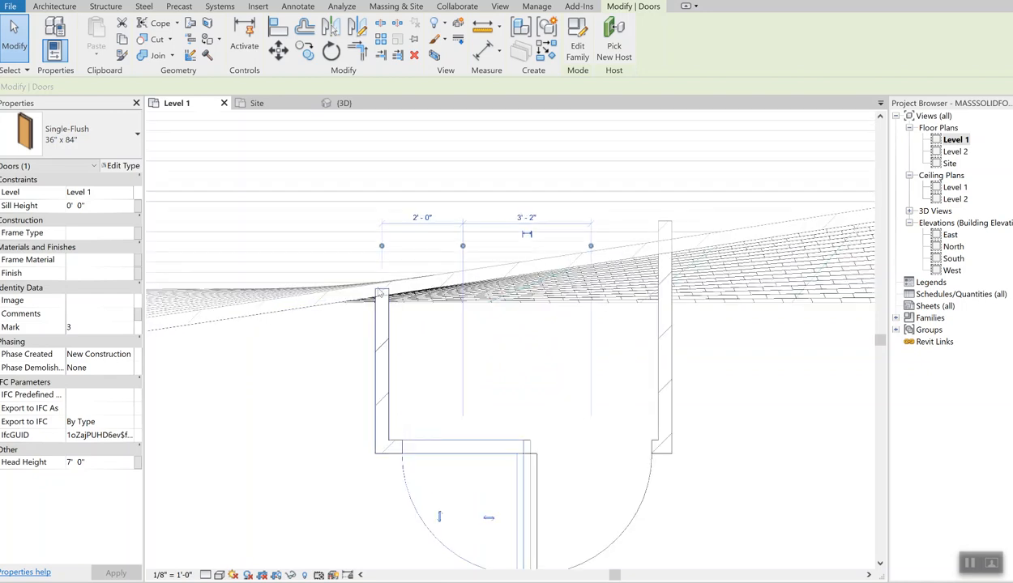
pyautogui.click(372, 284)
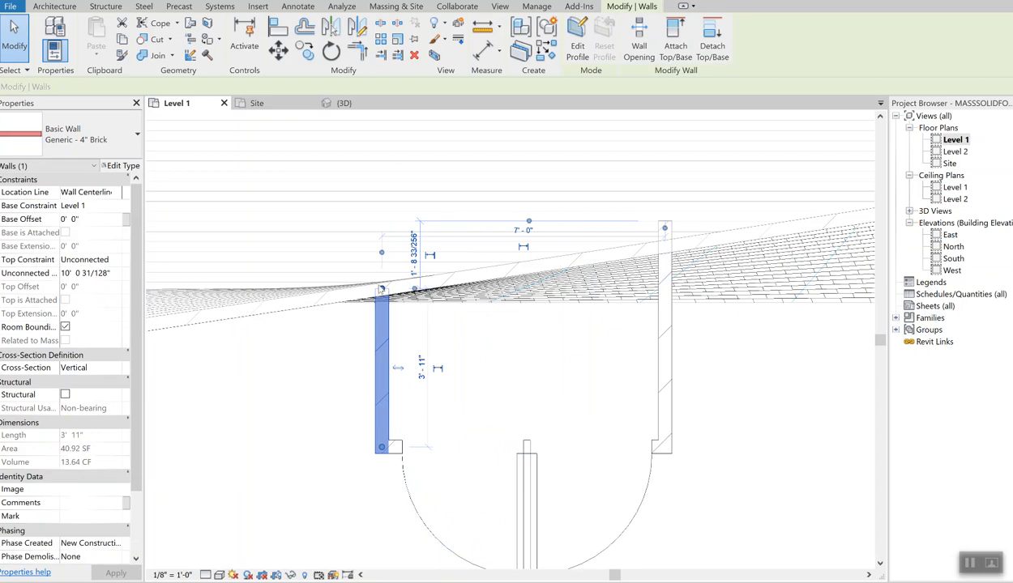
pyautogui.moveTo(380, 289); pyautogui.dragTo(382, 282)
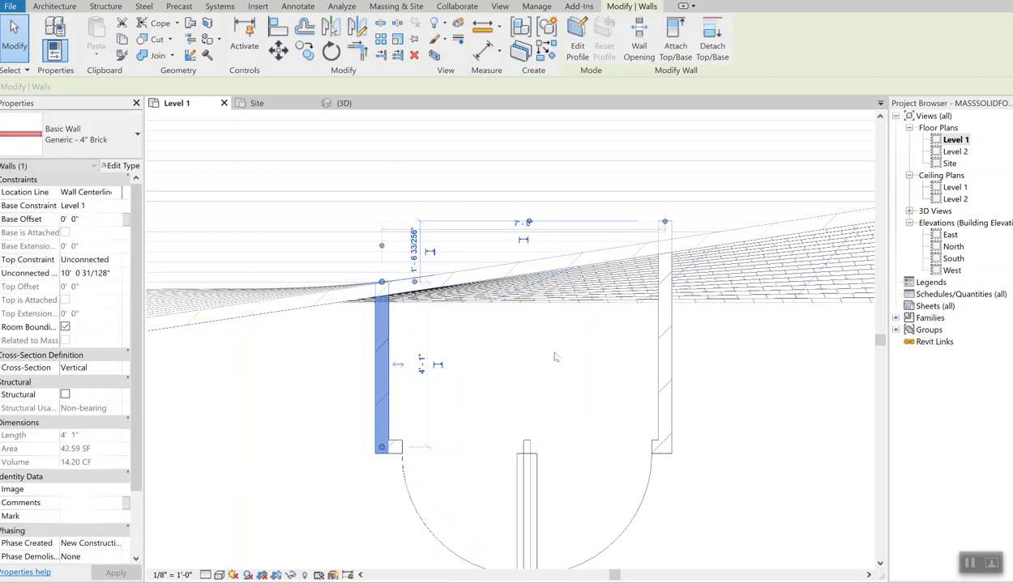
pyautogui.scroll(-2, 547, 354)
pyautogui.moveTo(440, 307); pyautogui.dragTo(440, 281)
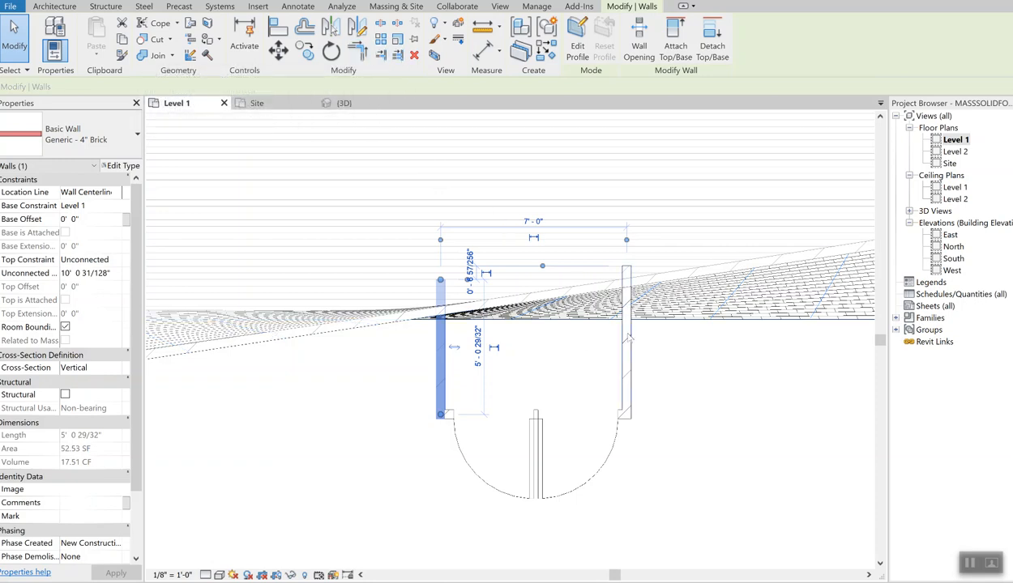
pyautogui.scroll(1, 604, 272)
pyautogui.moveTo(353, 254); pyautogui.dragTo(319, 243, button='middle')
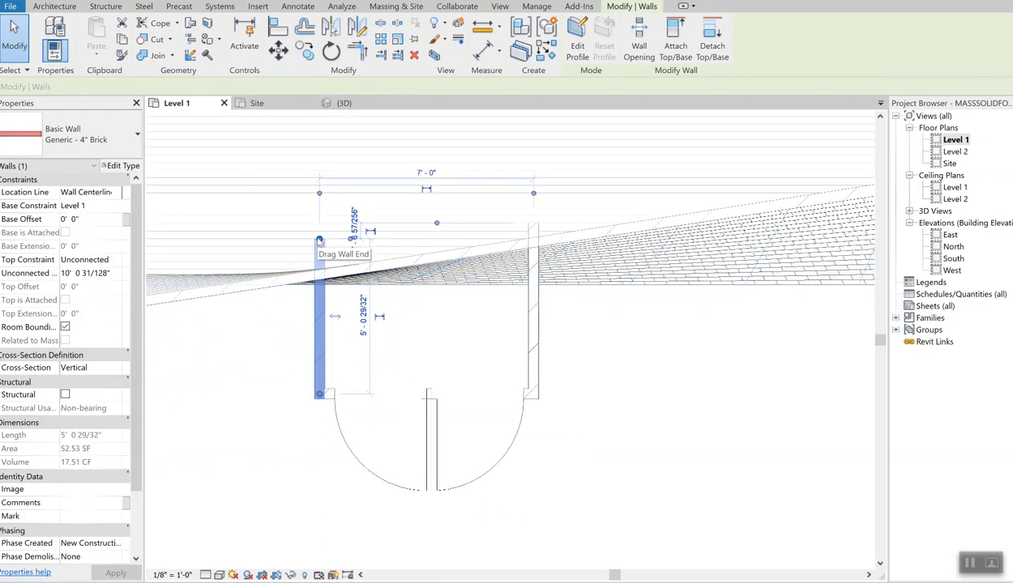
pyautogui.moveTo(319, 241); pyautogui.dragTo(320, 254)
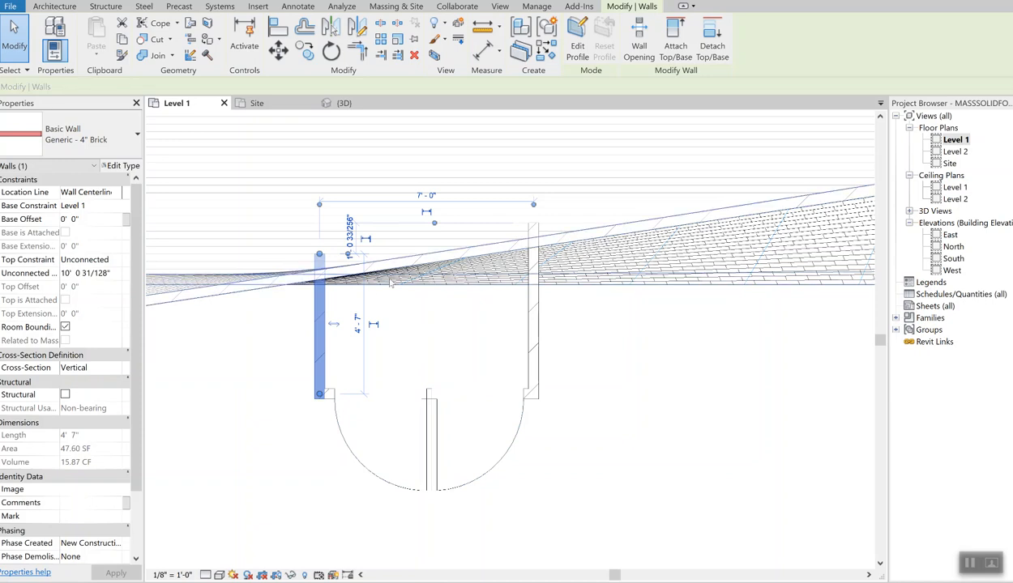
# Start an architectural floor on Level 1 using the Wood Joist 10" - Ceramic Tile type.
pyautogui.click(57, 7)
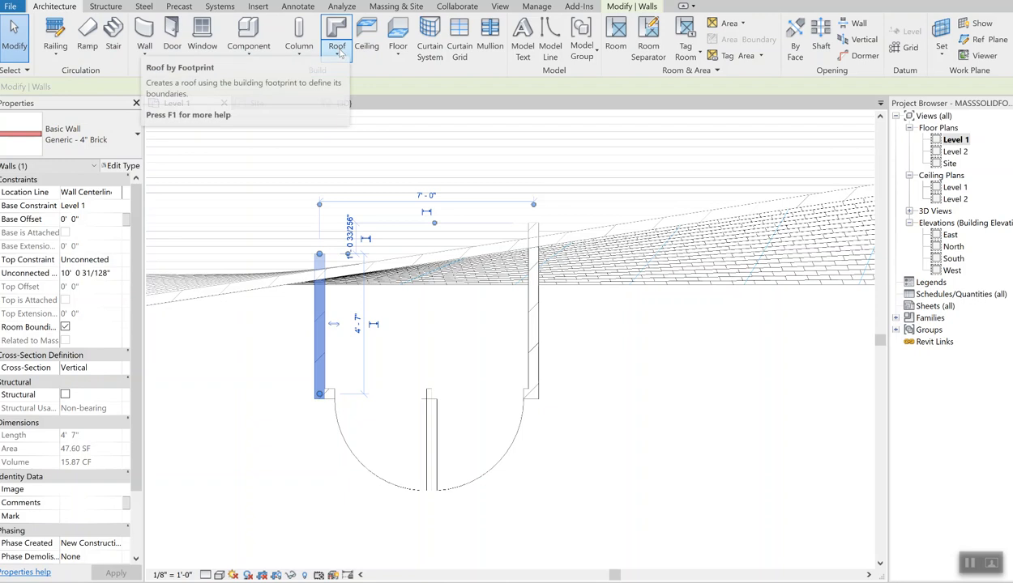
pyautogui.click(390, 55)
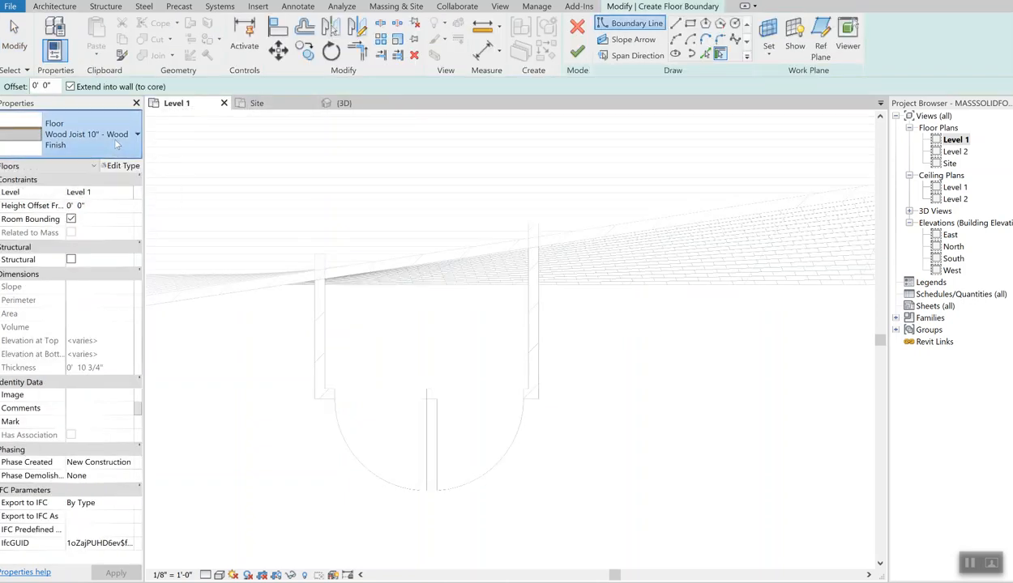
pyautogui.click(113, 145)
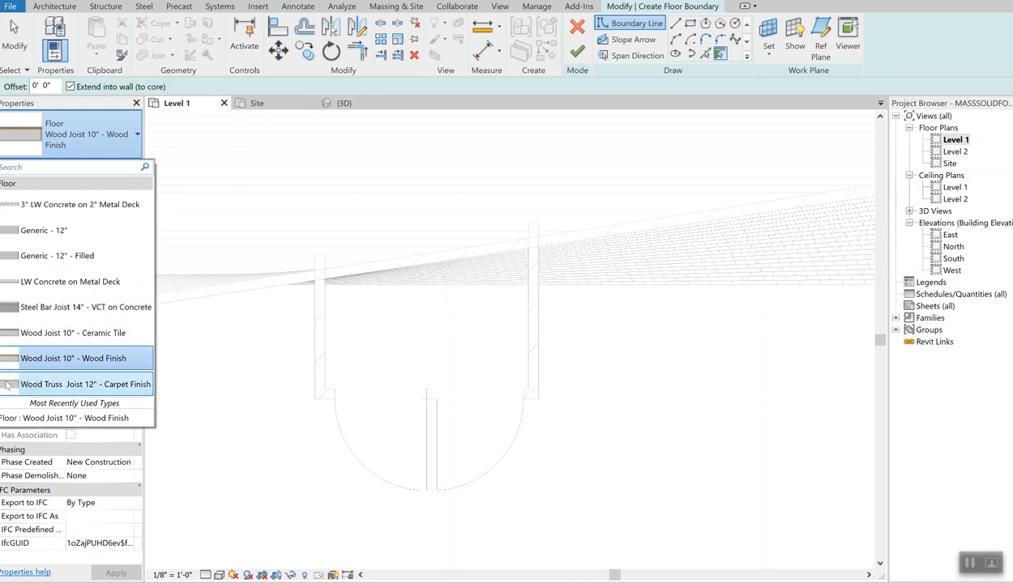
pyautogui.click(65, 335)
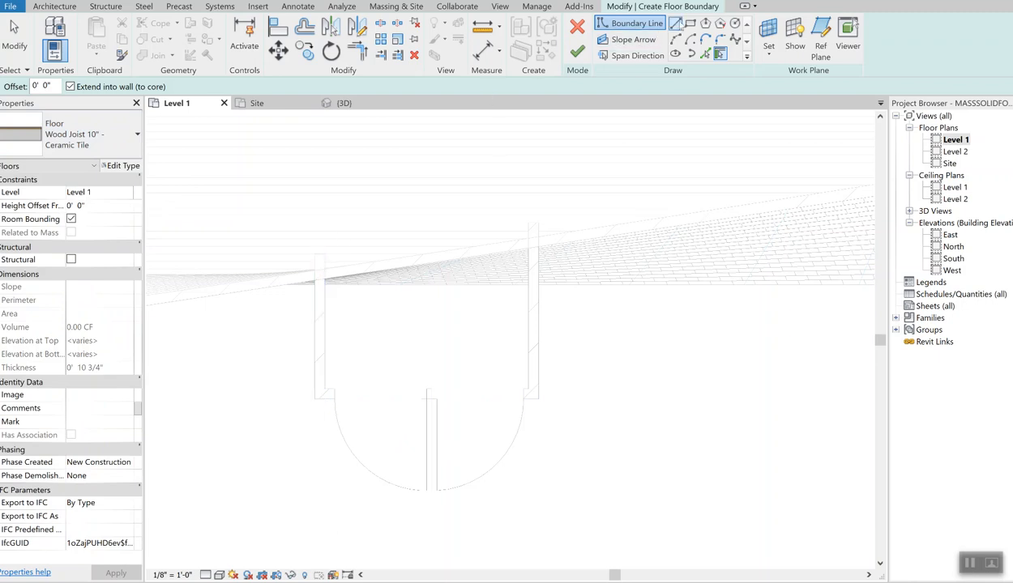
# Sketch the floor's sloping back edge along the curved wall and its two sides past the entrance front, the east side about 7' 11" long.
pyautogui.click(674, 23)
pyautogui.click(320, 230)
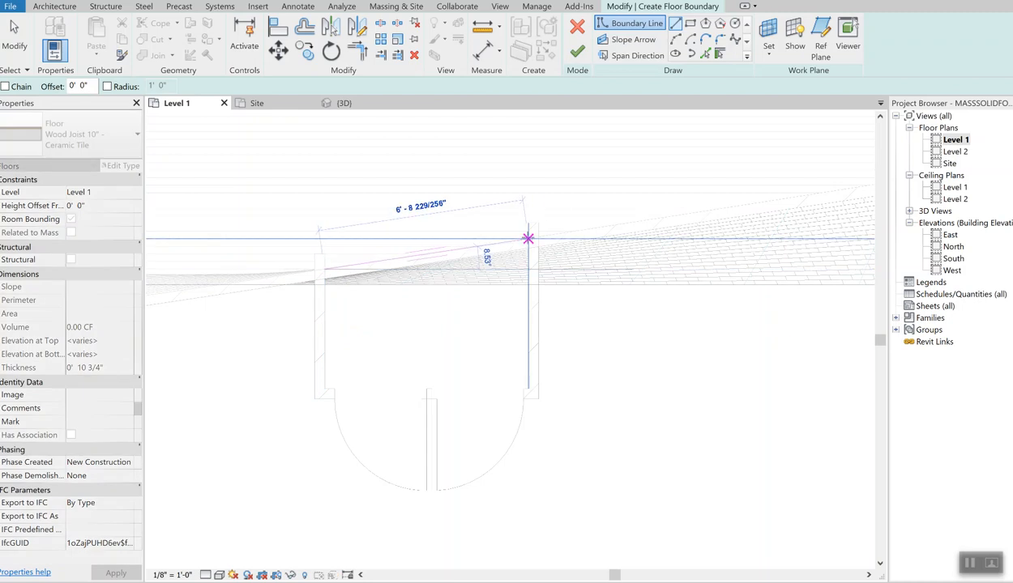
pyautogui.click(527, 238)
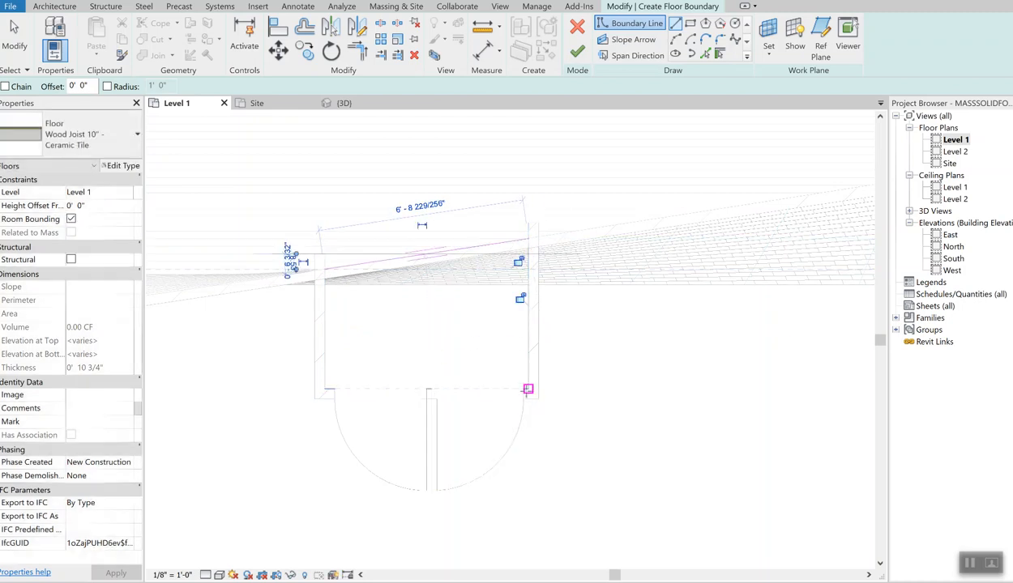
pyautogui.click(539, 238)
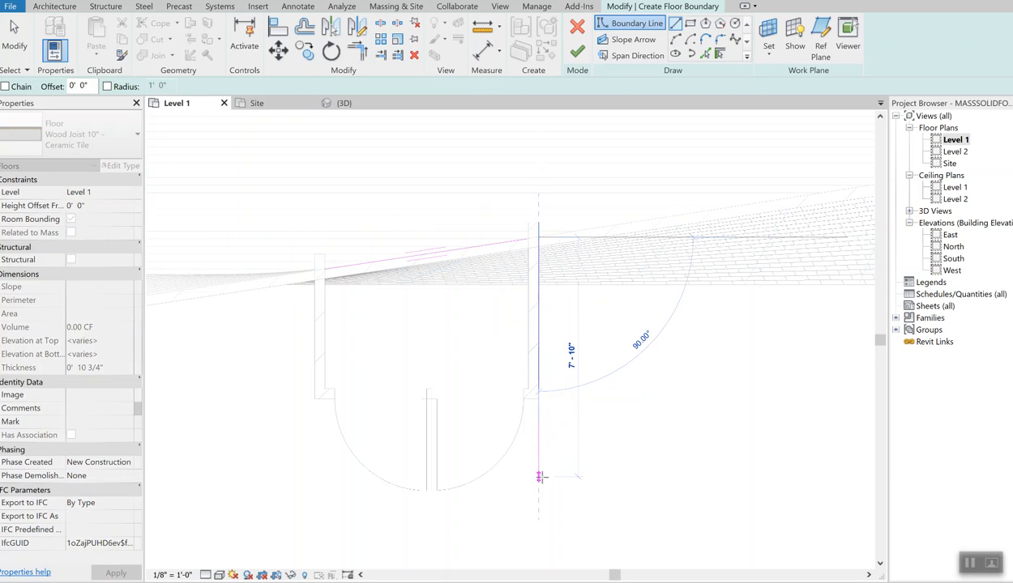
pyautogui.click(542, 478)
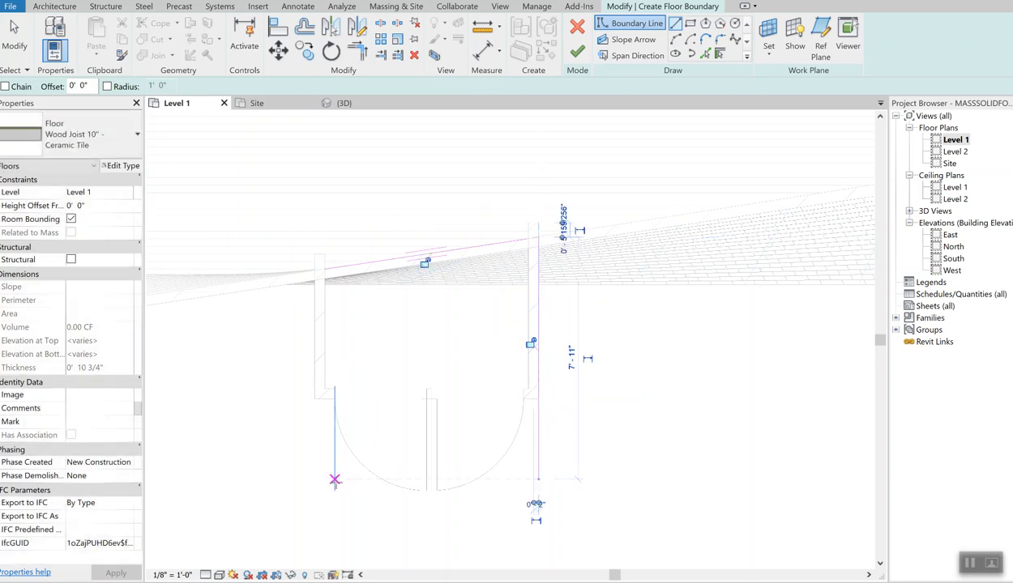
pyautogui.click(315, 486)
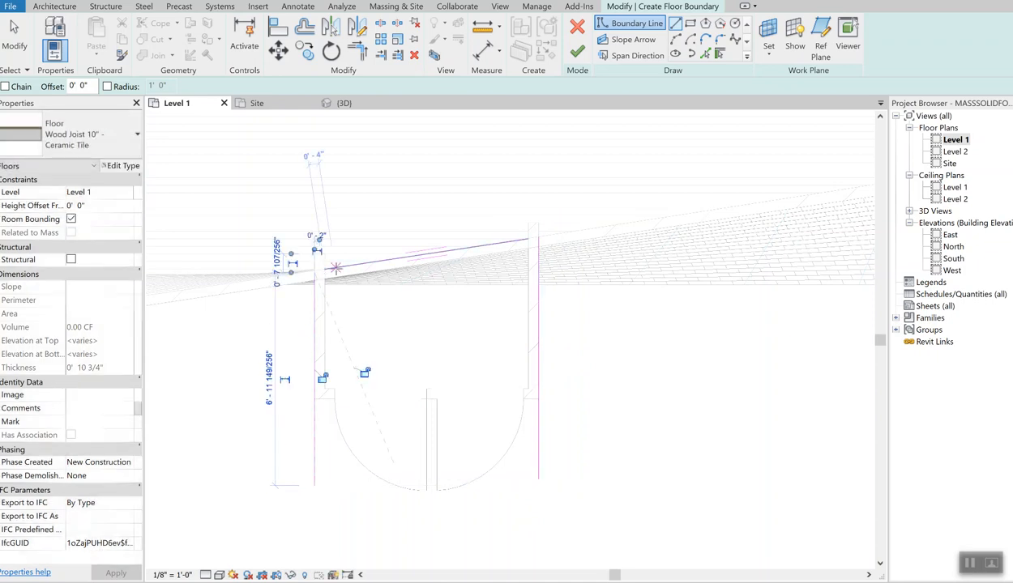
# Close the gaps at the floor boundary's back corners, add a 7' 4" front edge, and finish the floor.
pyautogui.click(314, 269)
pyautogui.click(314, 269)
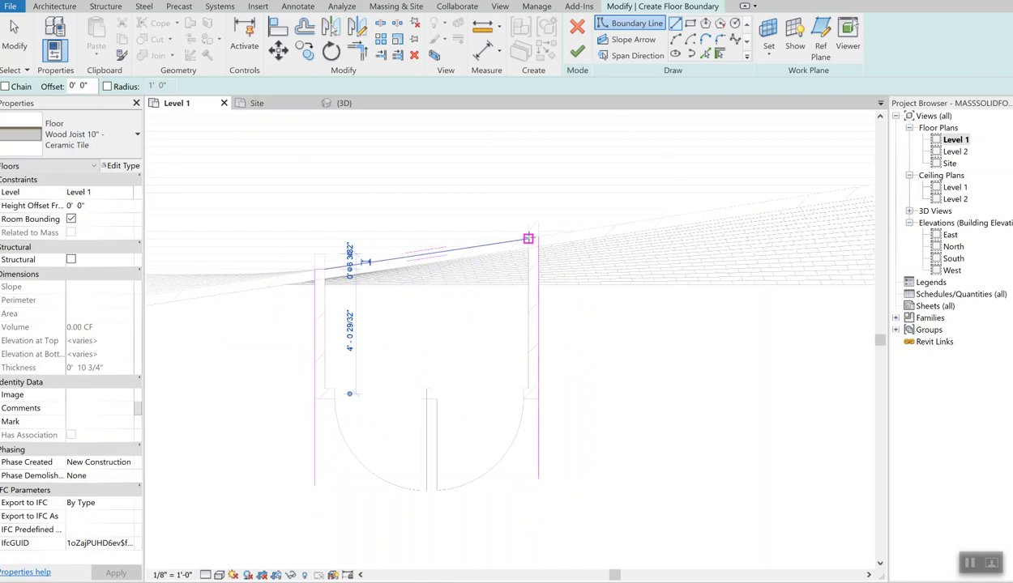
pyautogui.click(535, 238)
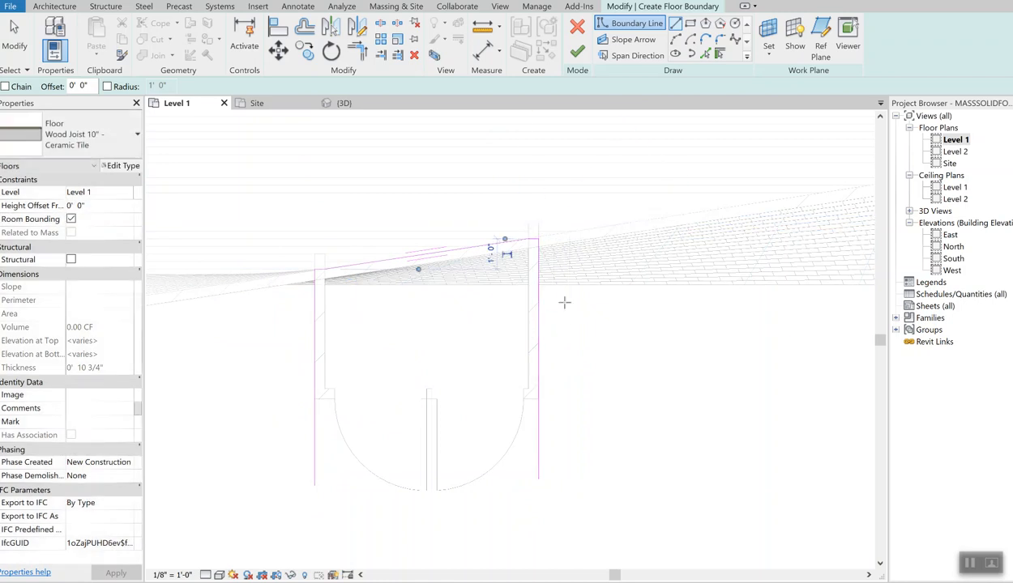
pyautogui.click(312, 486)
pyautogui.click(538, 486)
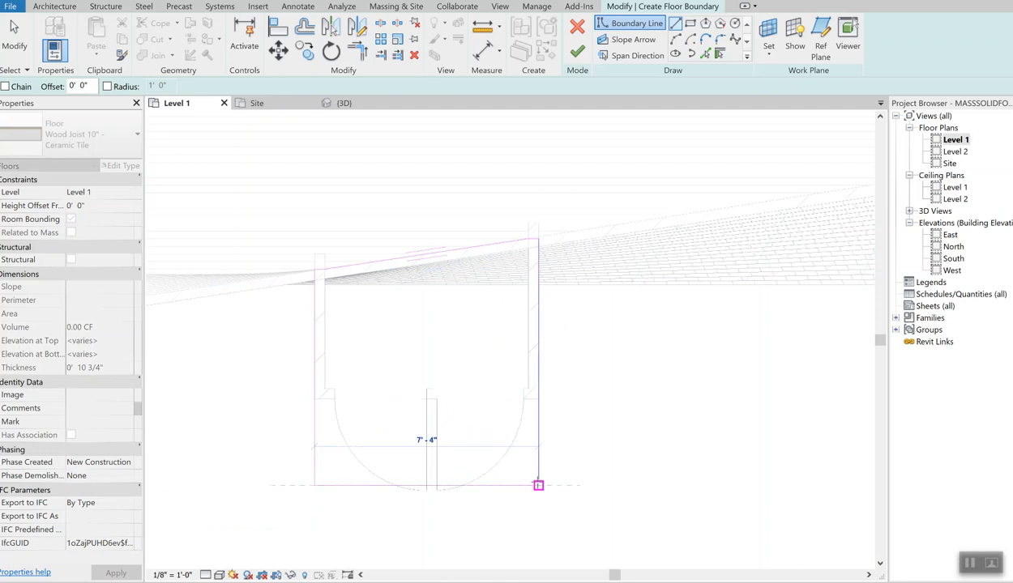
pyautogui.click(538, 484)
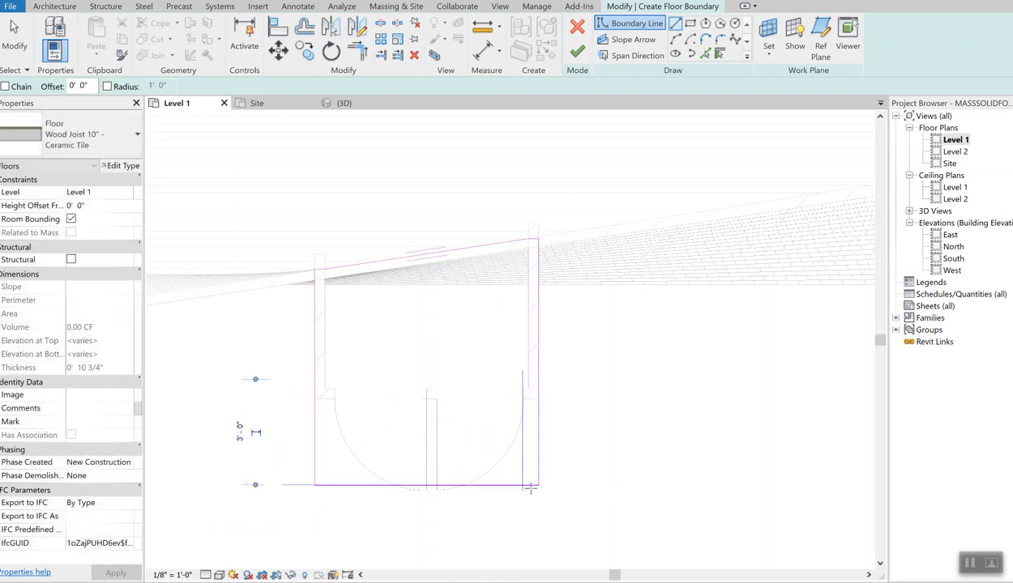
pyautogui.scroll(3, 530, 489)
pyautogui.scroll(-3, 596, 418)
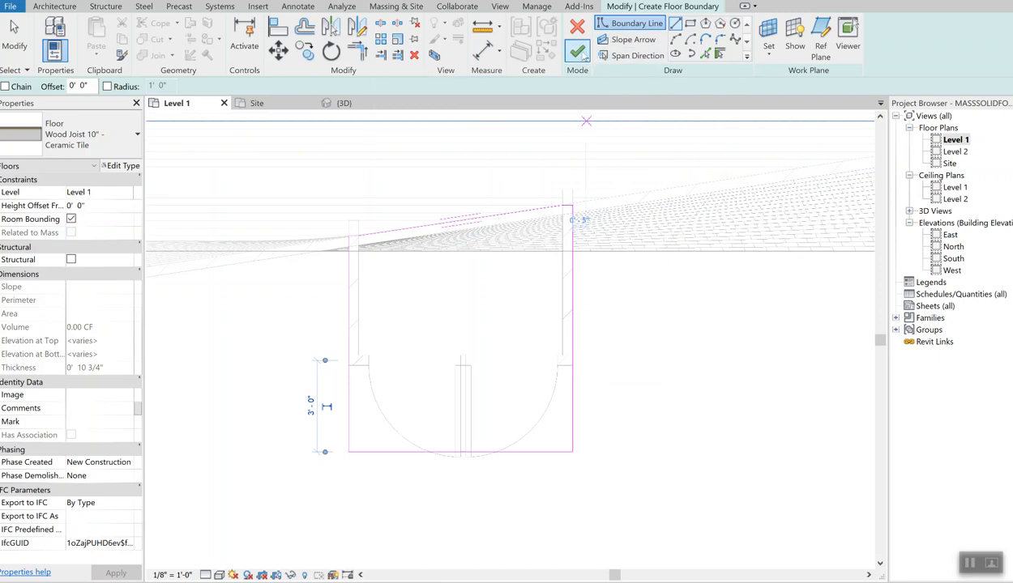
pyautogui.click(577, 51)
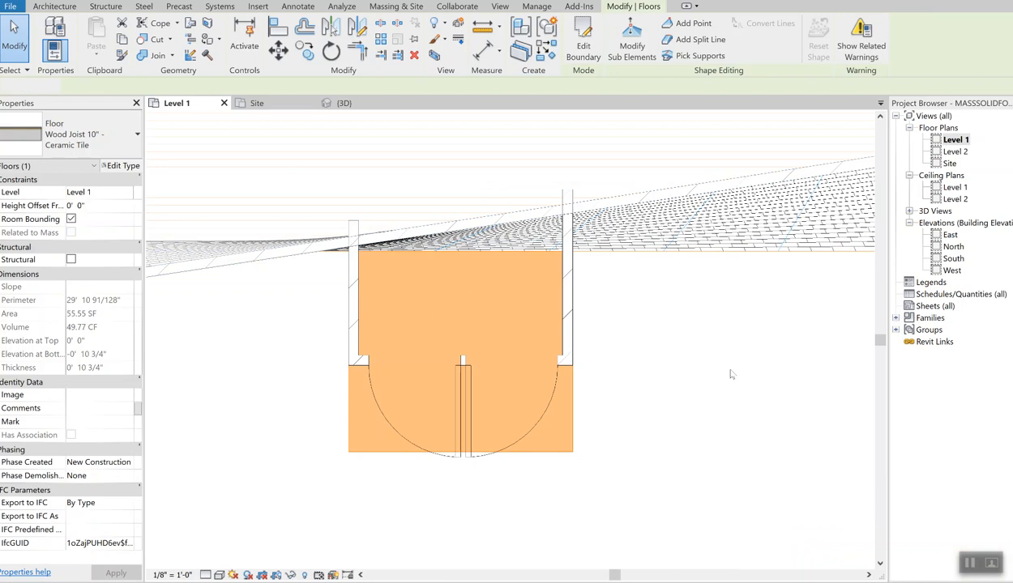
pyautogui.click(479, 477)
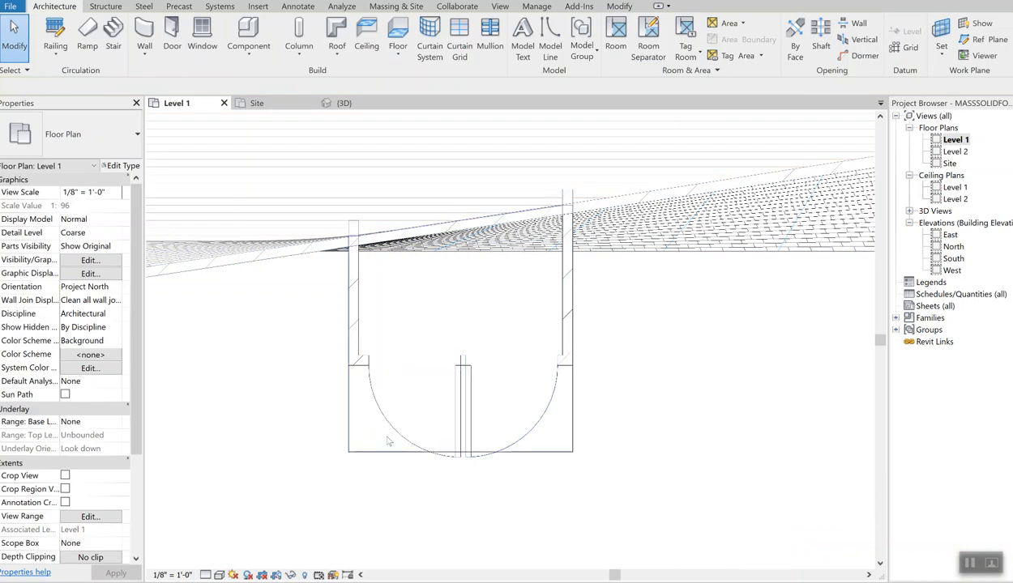
# Try to move the entrance floor outward beyond the door swings, and undo the move.
pyautogui.moveTo(387, 453); pyautogui.dragTo(405, 468)
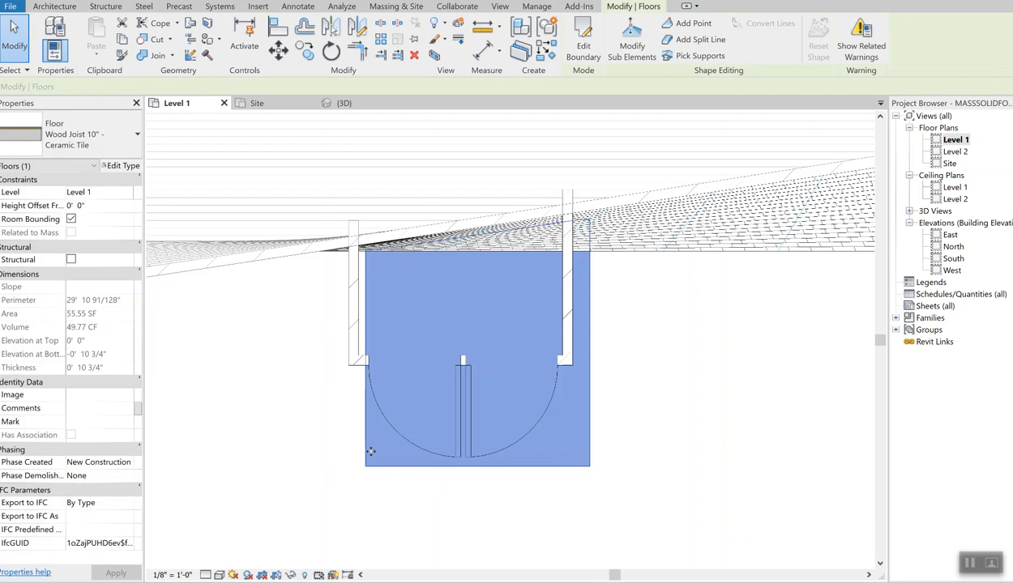
pyautogui.hotkey('ctrl', 'z')
pyautogui.click(375, 458)
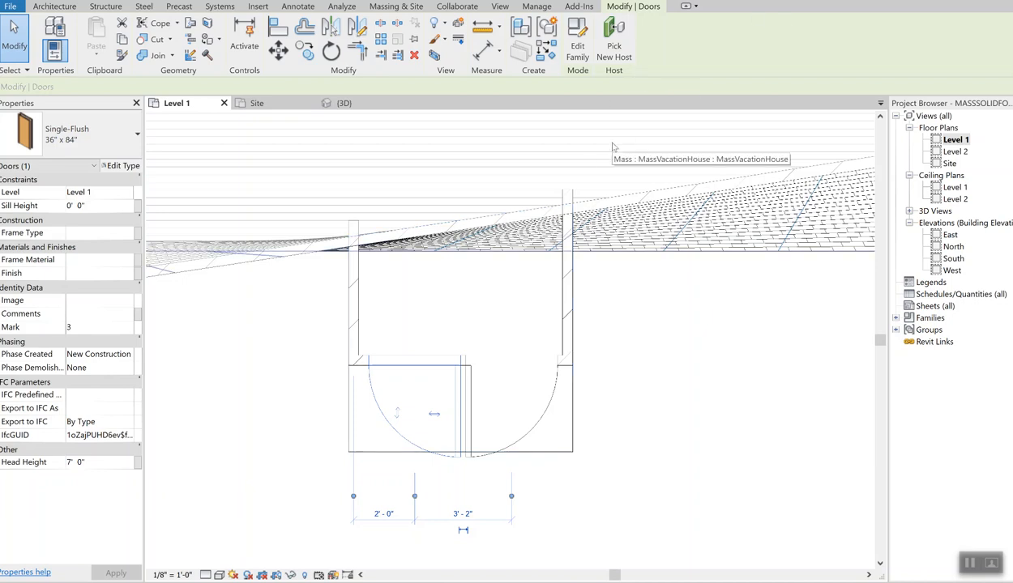
# In the 3D view, start a sketched ceiling on Level 1 using the Compound Ceiling 2' x 4' ACT System type.
pyautogui.click(260, 105)
pyautogui.click(340, 103)
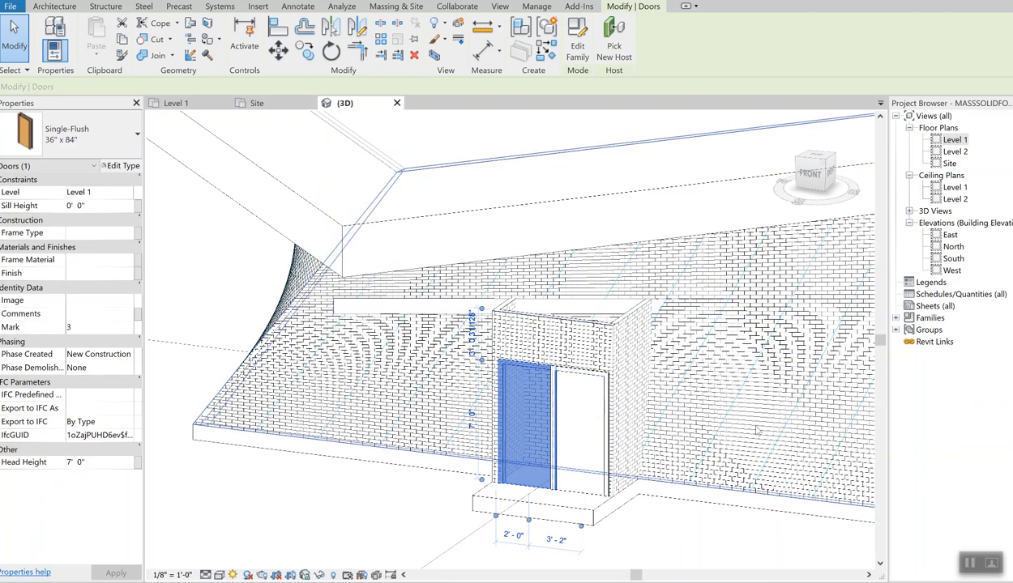
pyautogui.keyDown('shift'); pyautogui.moveTo(739, 423); pyautogui.dragTo(644, 403, button='middle'); pyautogui.keyUp('shift')
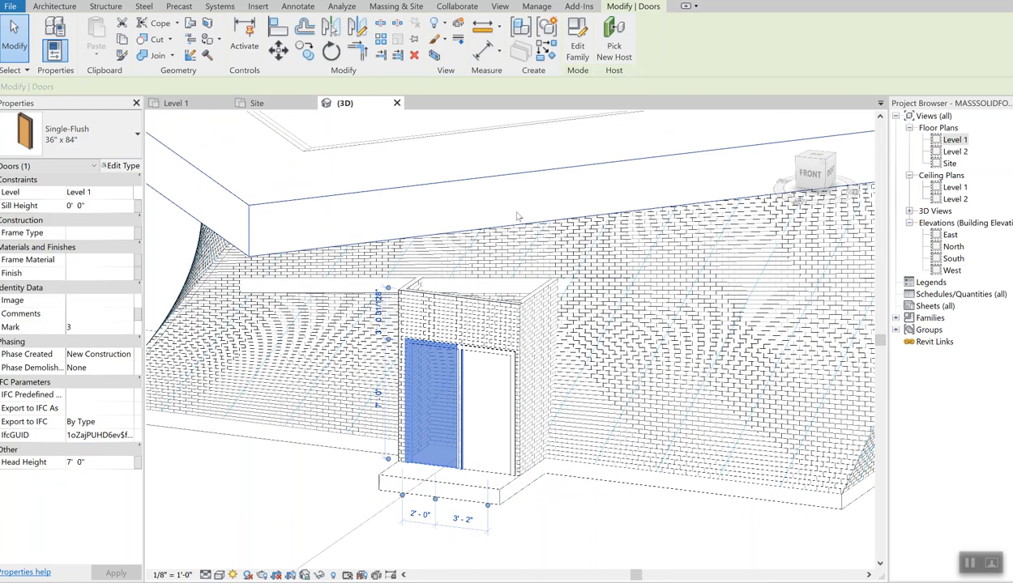
pyautogui.click(55, 6)
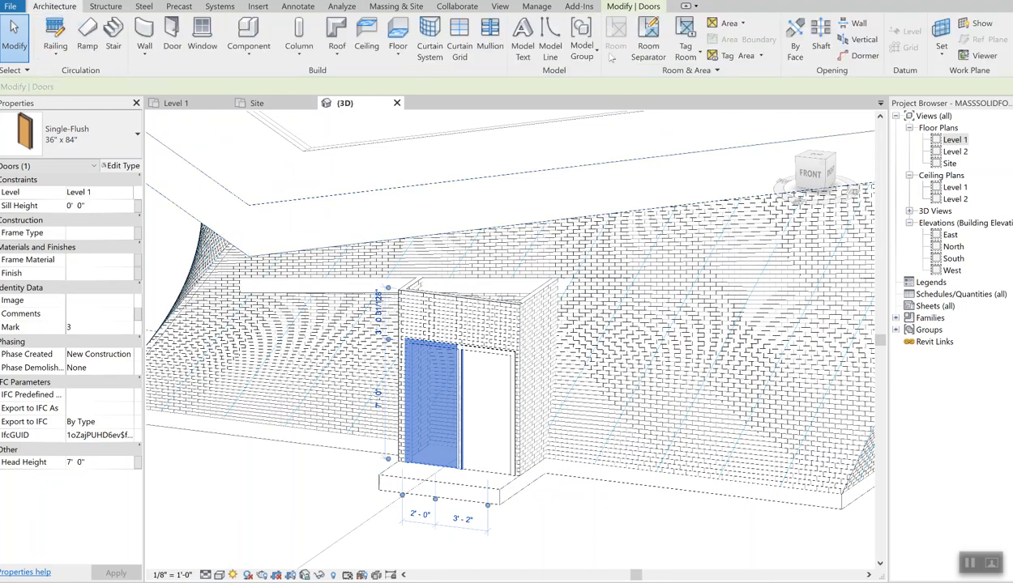
pyautogui.click(368, 49)
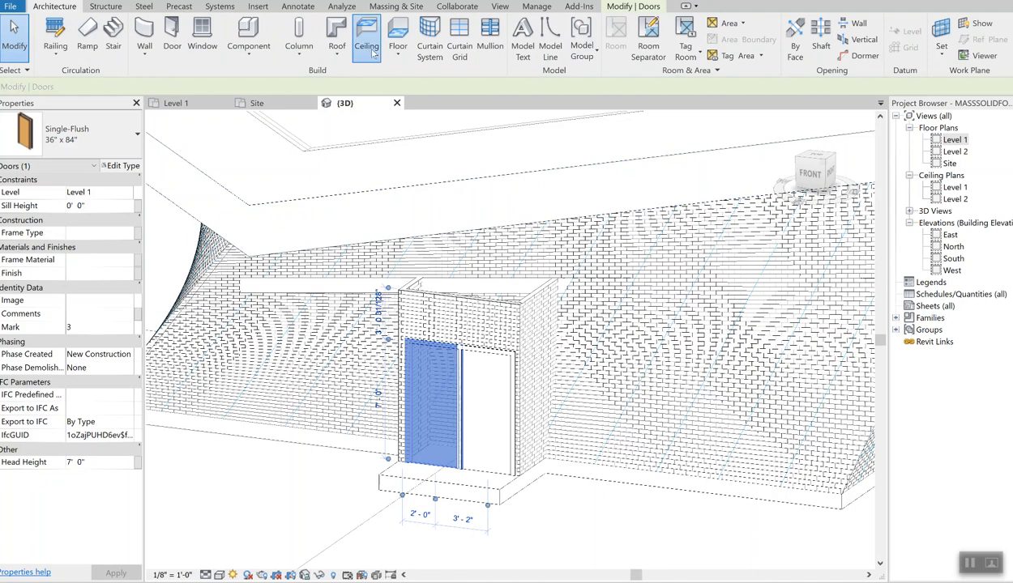
pyautogui.click(401, 59)
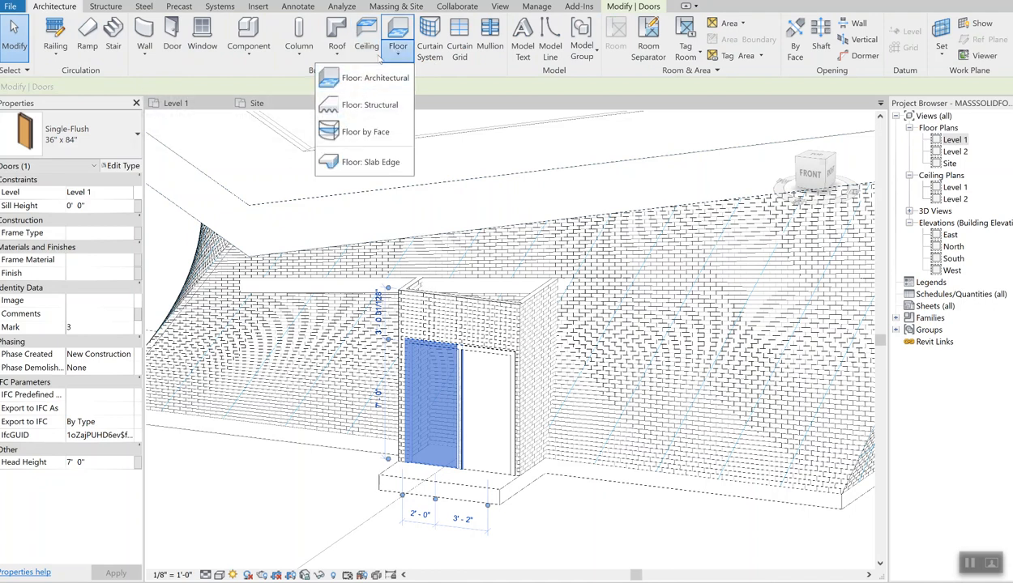
pyautogui.click(366, 47)
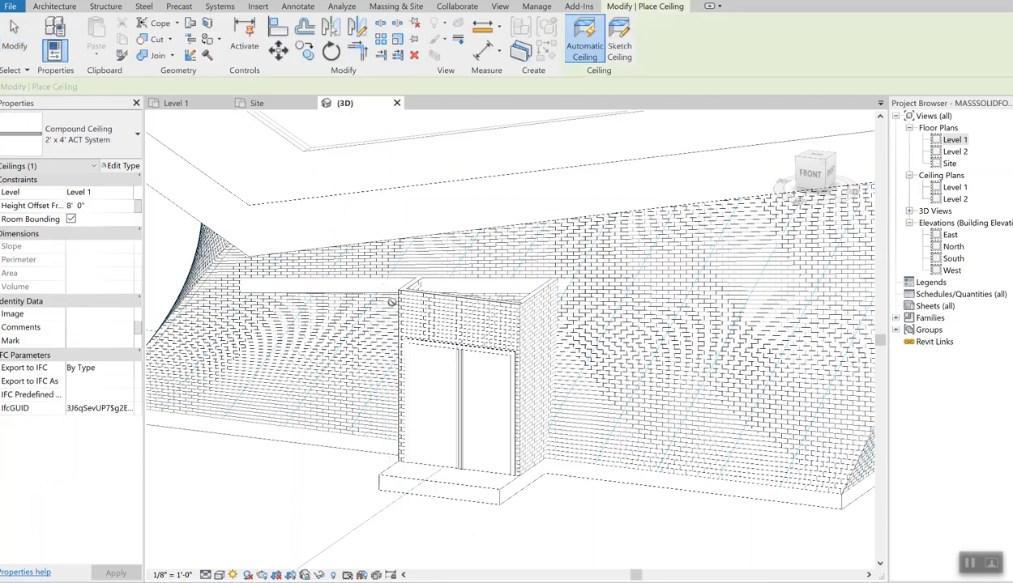
pyautogui.click(592, 45)
pyautogui.click(619, 45)
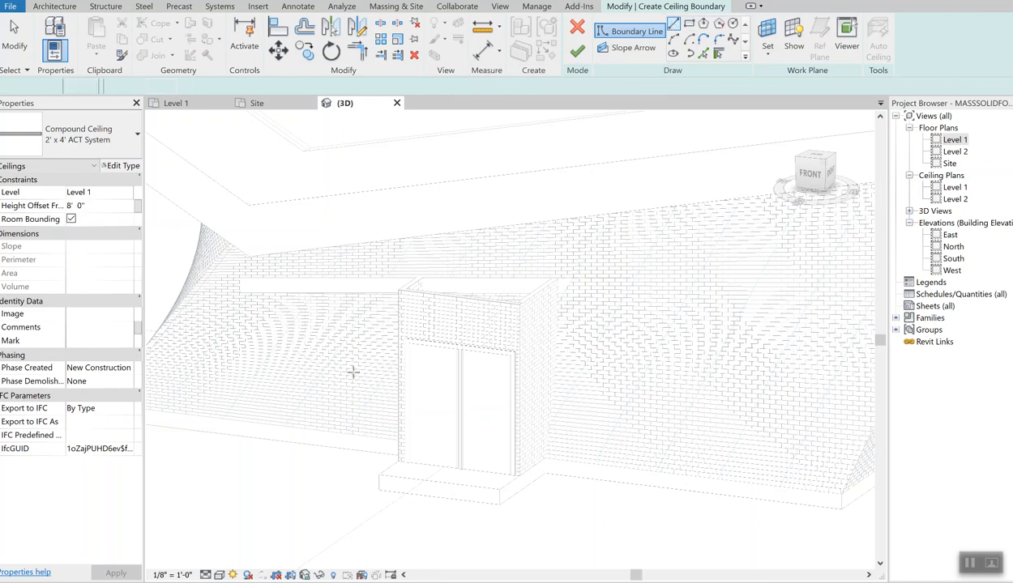
# Sketch the ceiling boundary along the entrance walls' top edges, with the front about 7' 6" and the longer side about 6', and finish the ceiling.
pyautogui.click(397, 289)
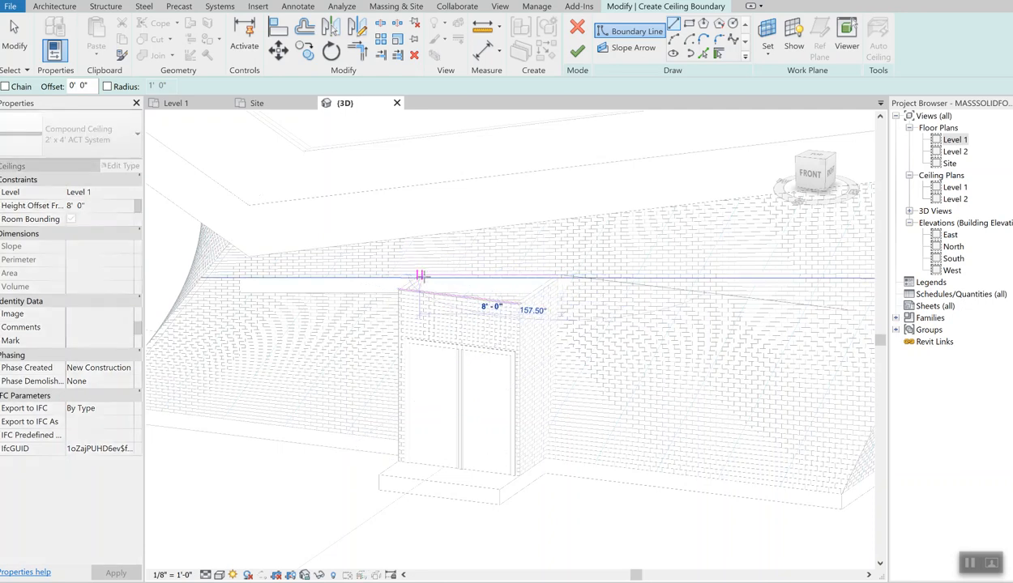
pyautogui.scroll(4, 420, 276)
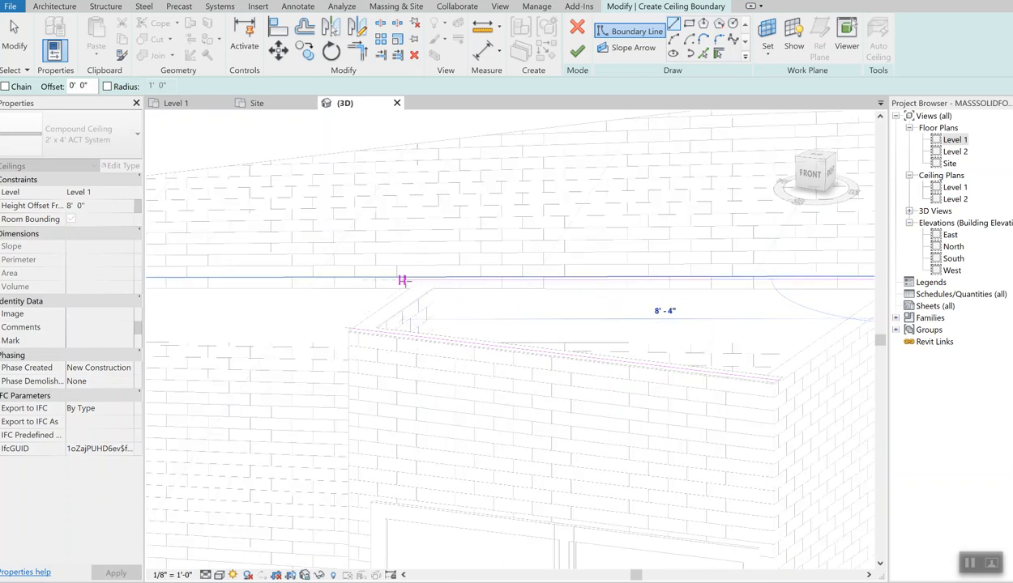
pyautogui.click(411, 279)
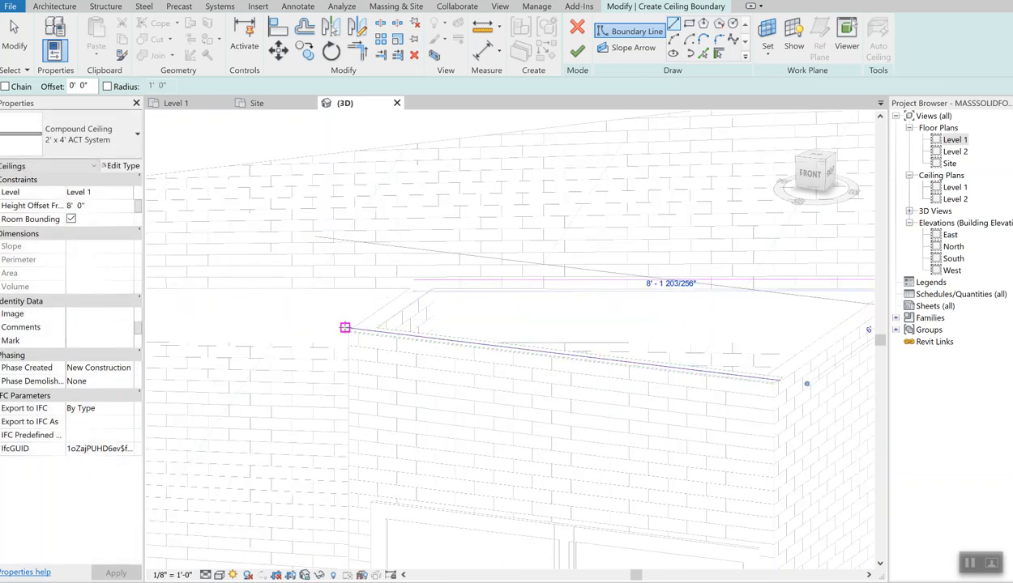
pyautogui.click(414, 278)
pyautogui.click(365, 322)
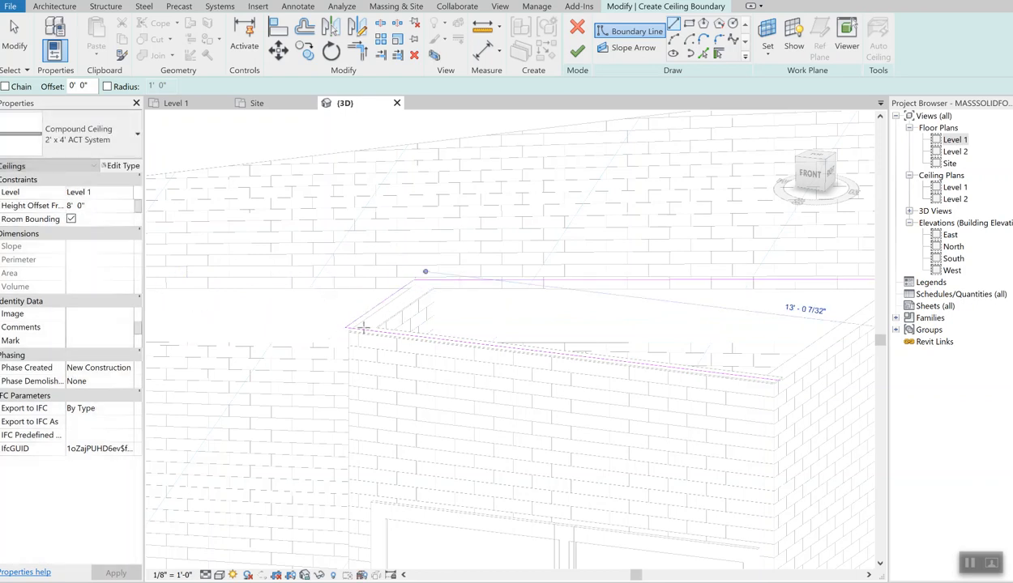
pyautogui.moveTo(626, 273)
pyautogui.keyDown('shift'); pyautogui.mouseDown(button='middle')
pyautogui.moveTo(593, 274)
pyautogui.moveTo(565, 313)
pyautogui.mouseUp(button='middle'); pyautogui.keyUp('shift')
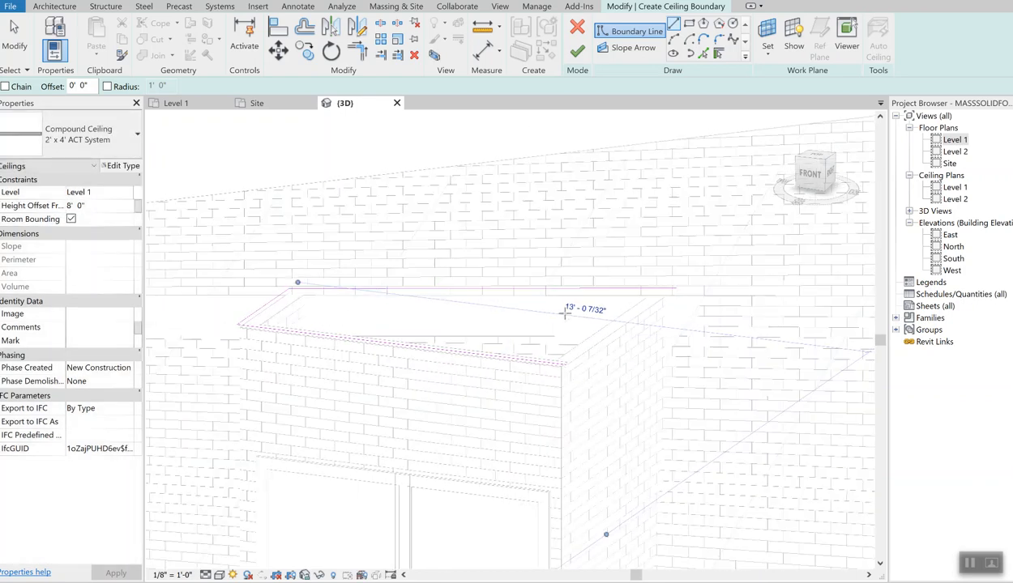
pyautogui.click(570, 361)
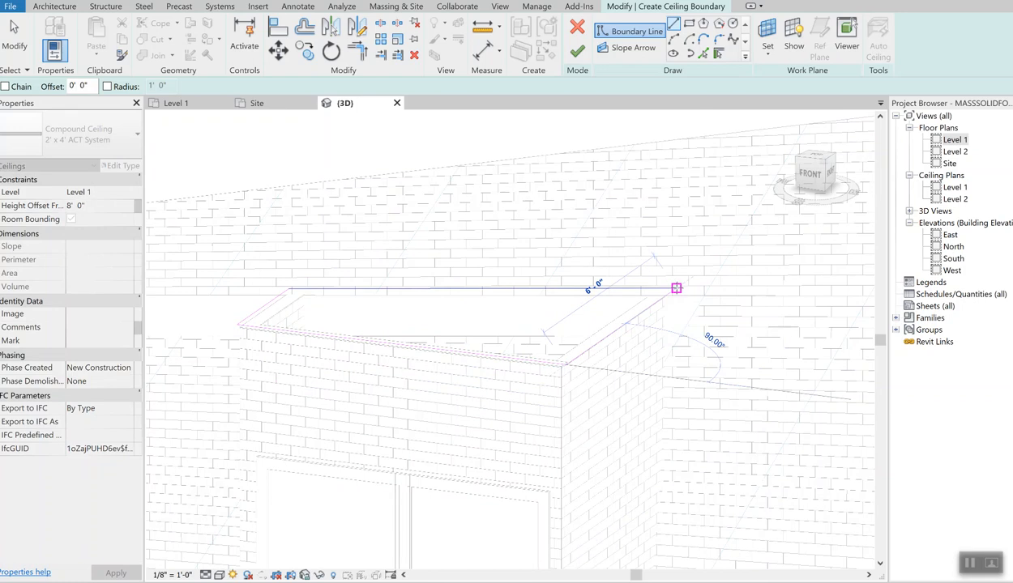
pyautogui.click(677, 288)
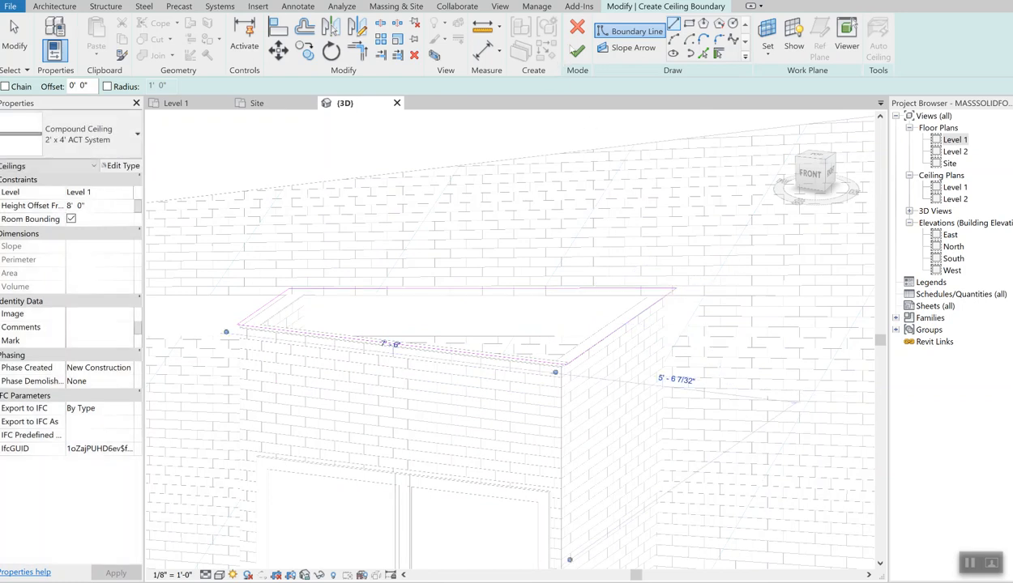
pyautogui.click(577, 51)
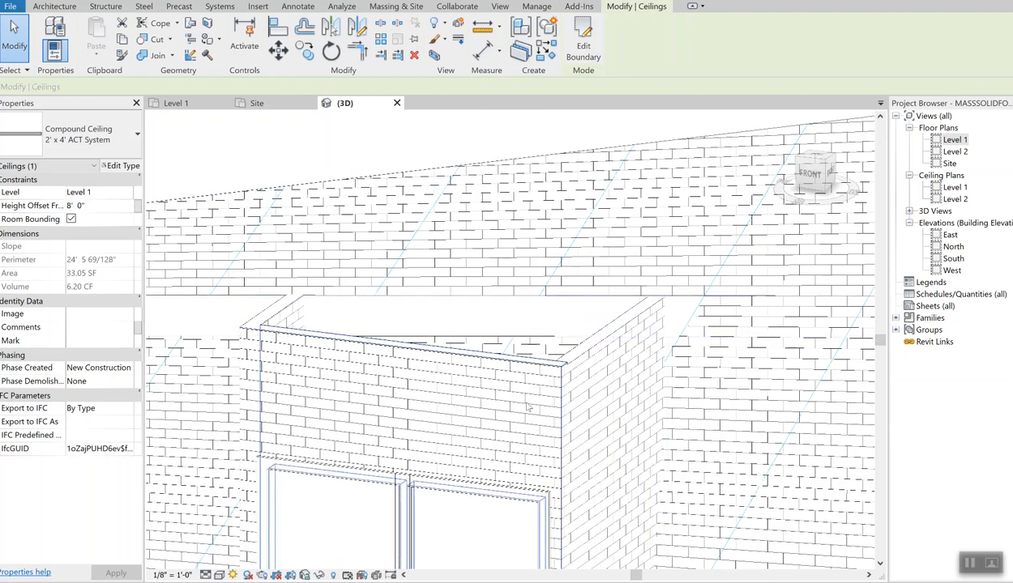
# Start an architectural floor as the entrance's top cover, using straight boundary lines and the Generic - 12" type.
pyautogui.scroll(-2, 527, 410)
pyautogui.moveTo(560, 349); pyautogui.dragTo(557, 224, button='middle')
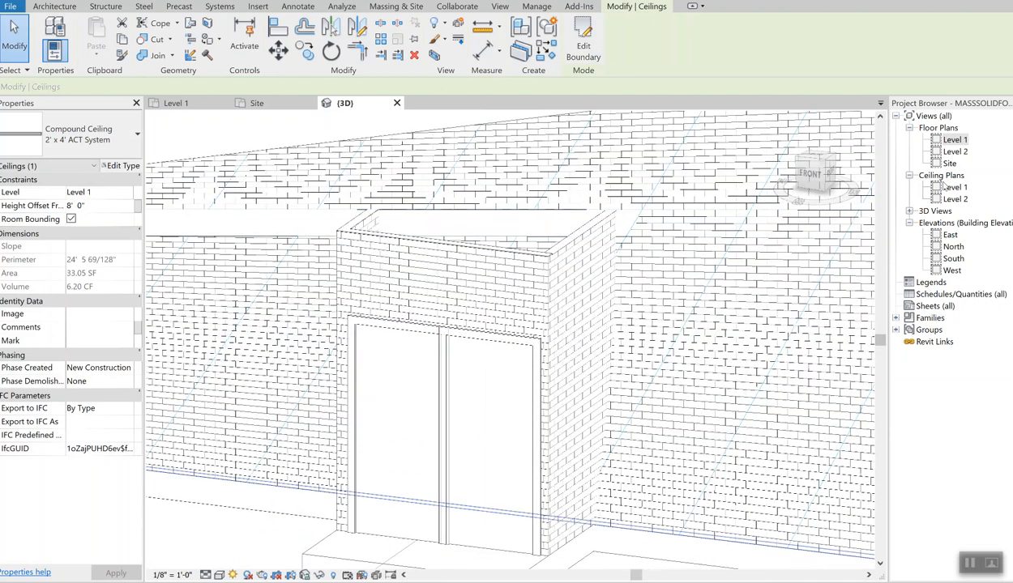
pyautogui.click(956, 151)
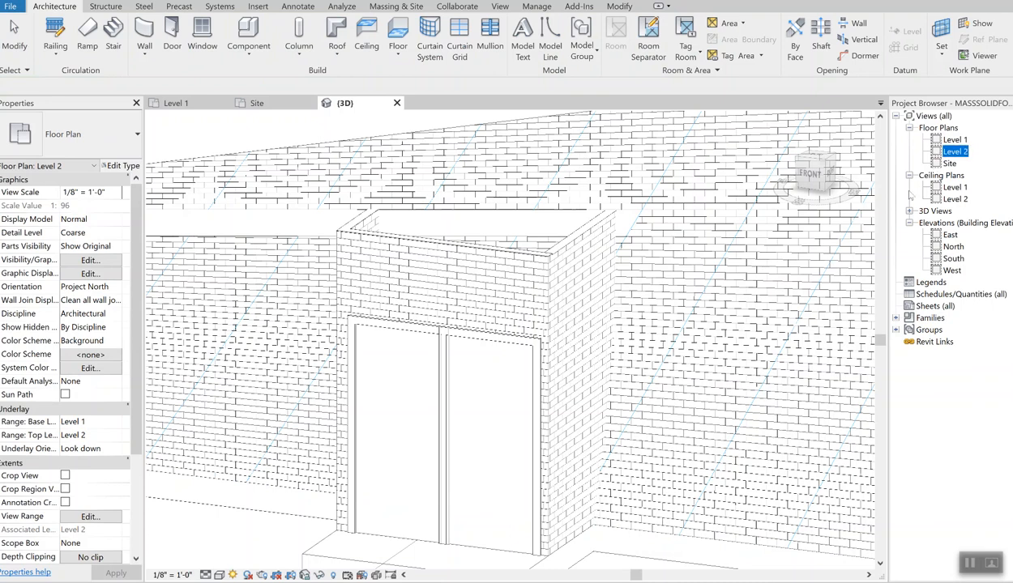
pyautogui.keyDown('shift'); pyautogui.moveTo(477, 470); pyautogui.dragTo(414, 428, button='middle'); pyautogui.keyUp('shift')
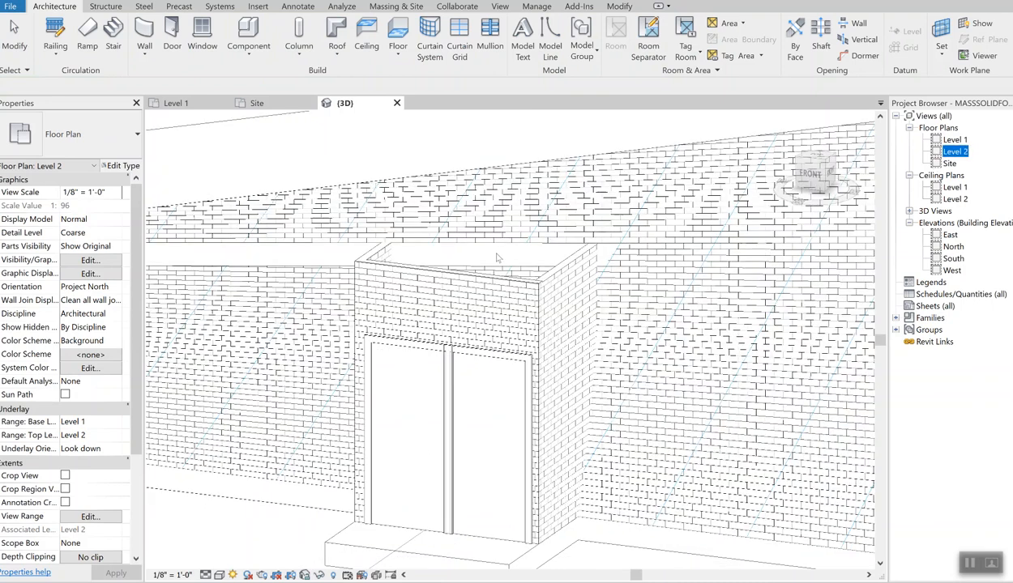
pyautogui.moveTo(382, 478)
pyautogui.mouseDown(button='middle')
pyautogui.moveTo(430, 300)
pyautogui.moveTo(418, 457)
pyautogui.mouseUp(button='middle')
pyautogui.scroll(5, 401, 228)
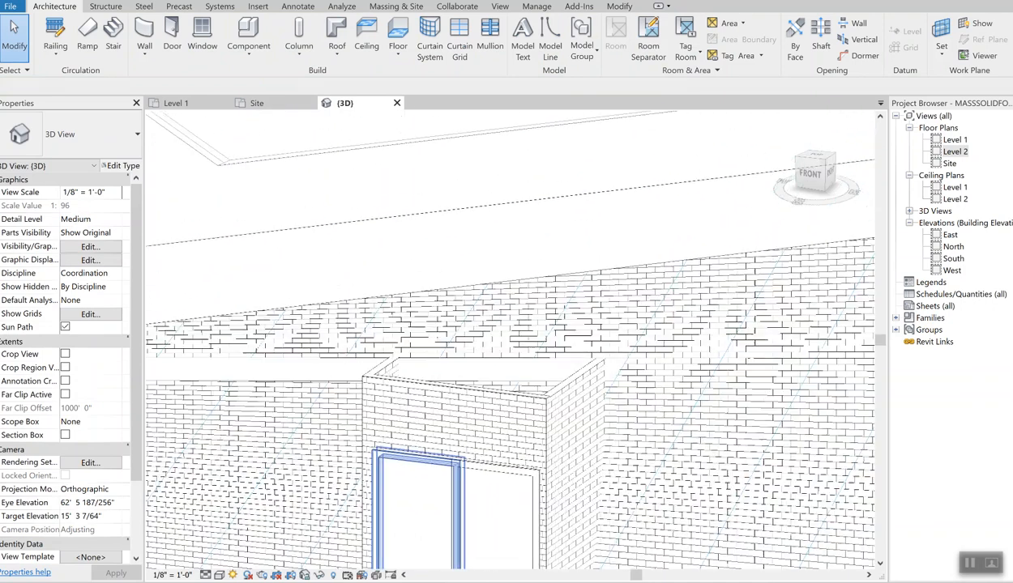
pyautogui.click(398, 55)
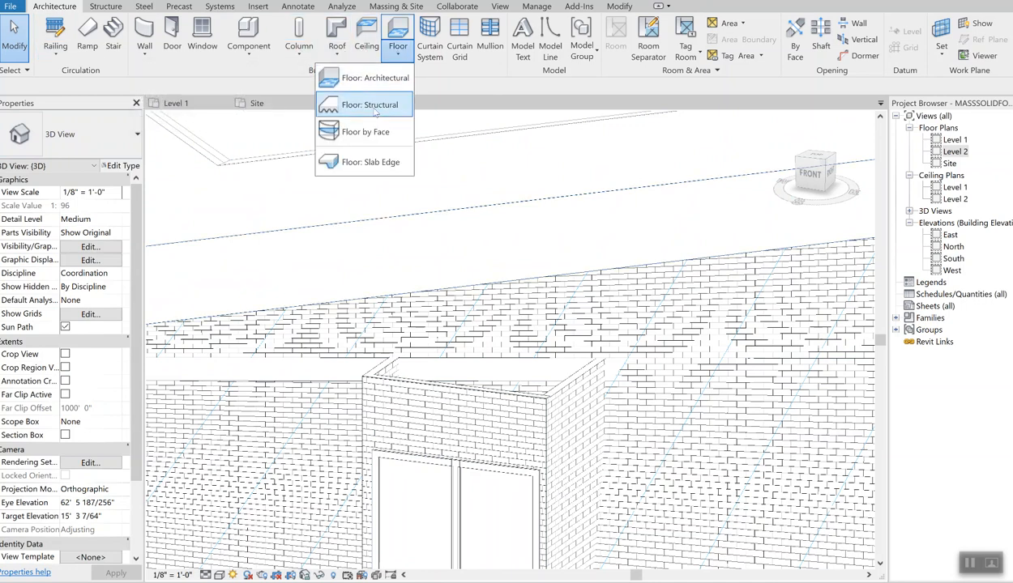
pyautogui.click(361, 81)
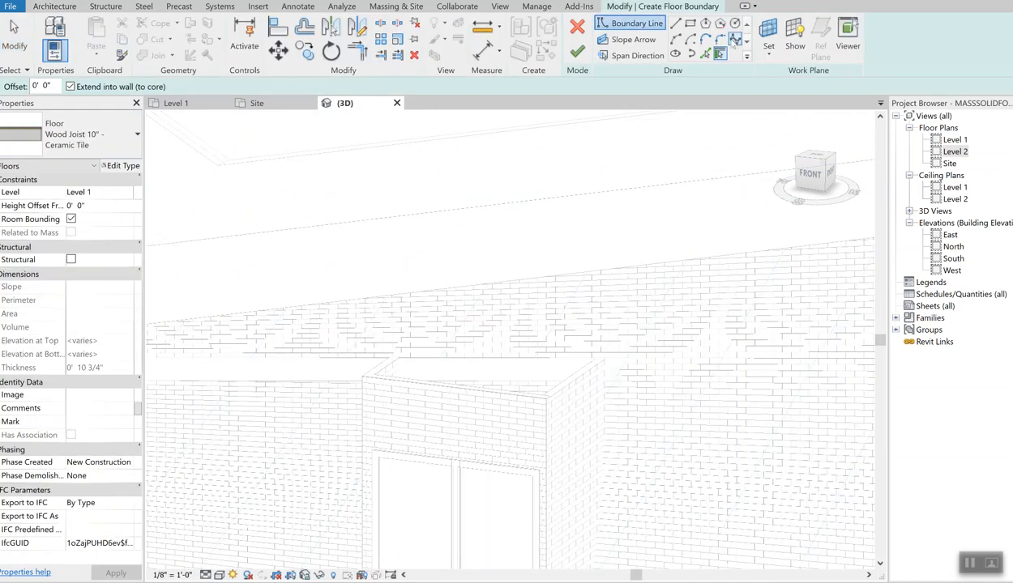
pyautogui.click(675, 25)
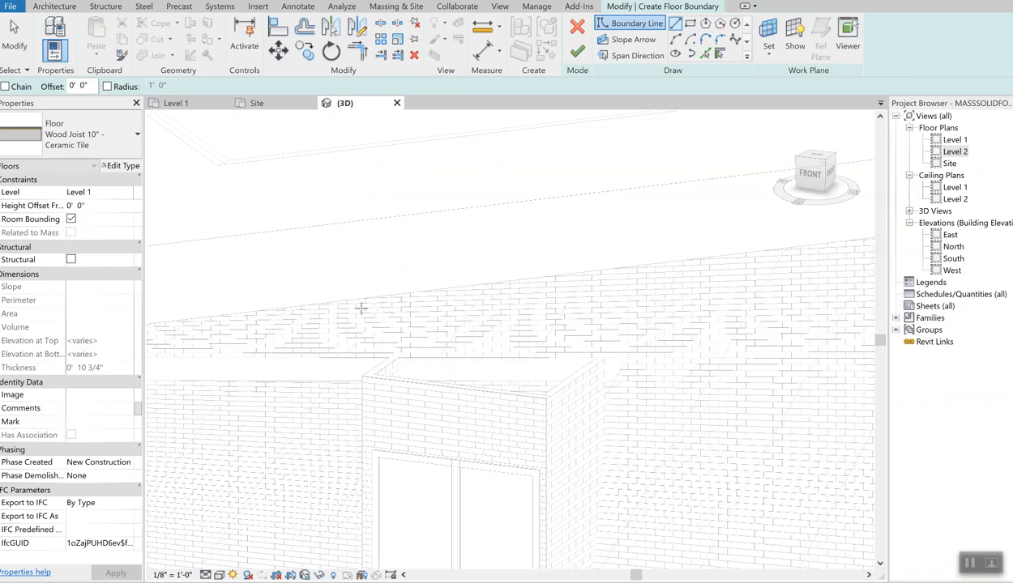
pyautogui.click(133, 138)
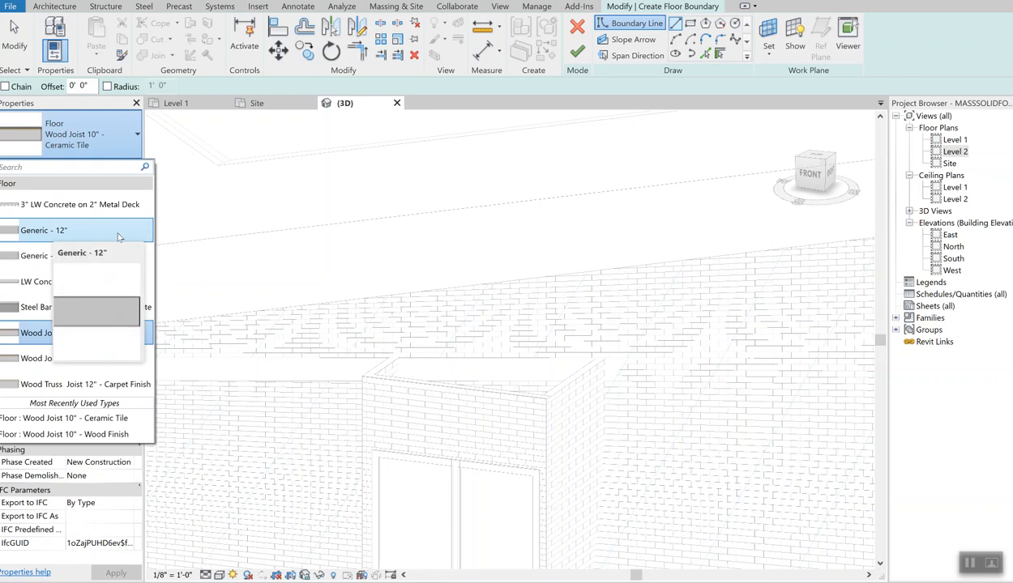
pyautogui.click(92, 231)
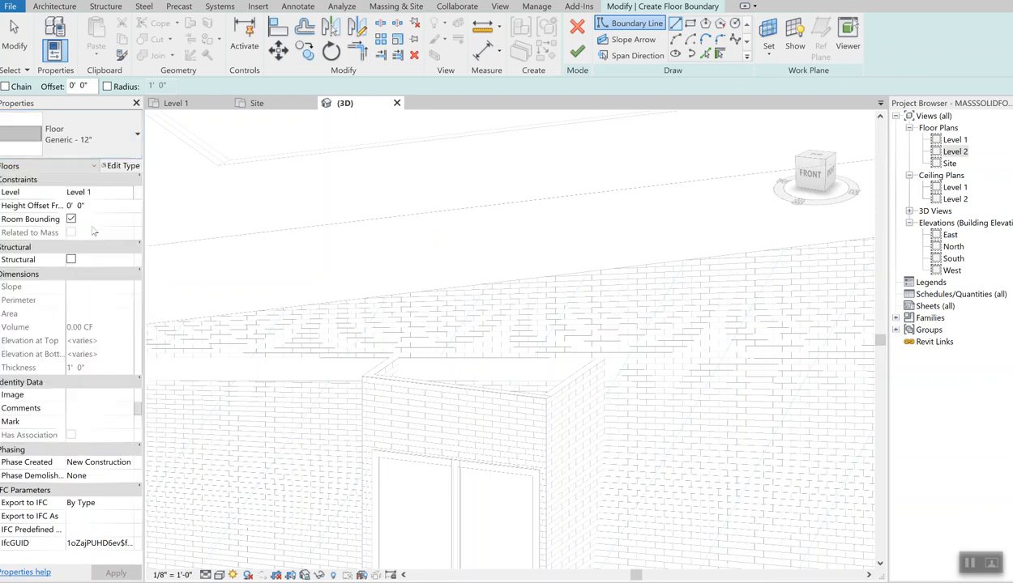
# Sketch the floor boundary around the entrance walls' top edges, with the front about 7' 6" and the longer side about 5' 7", and finish the floor.
pyautogui.click(365, 374)
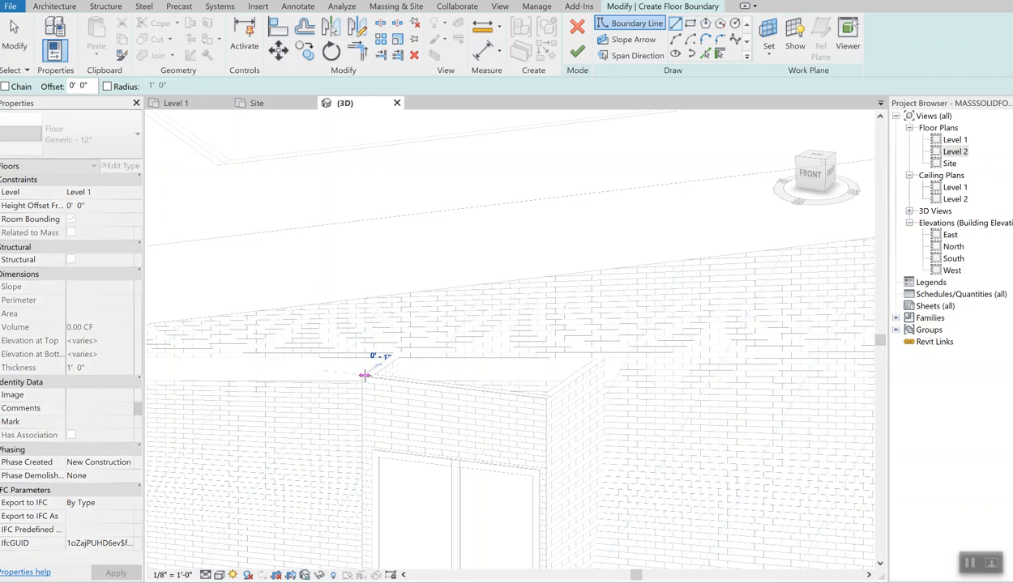
pyautogui.click(550, 399)
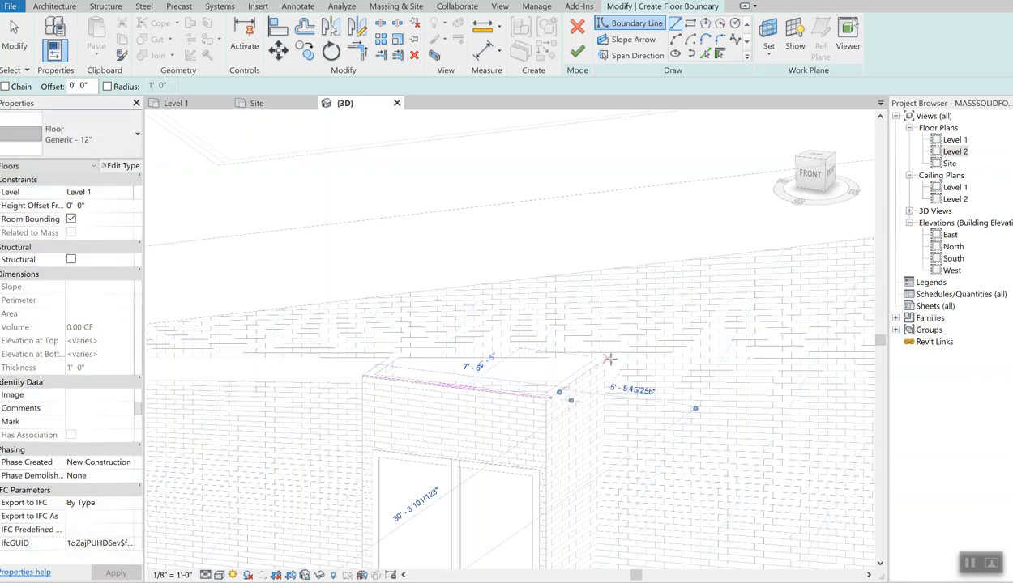
pyautogui.click(550, 399)
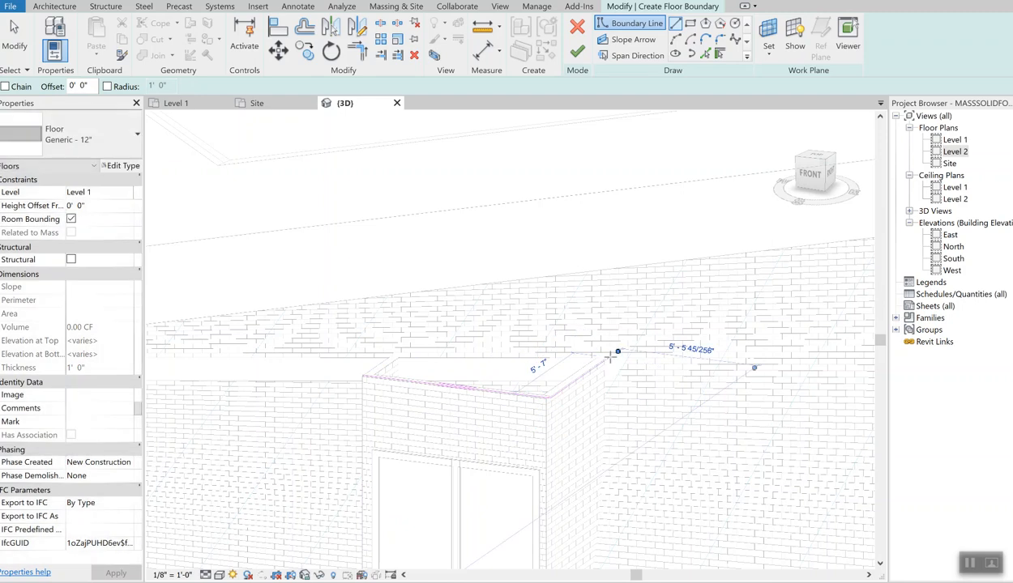
pyautogui.click(608, 357)
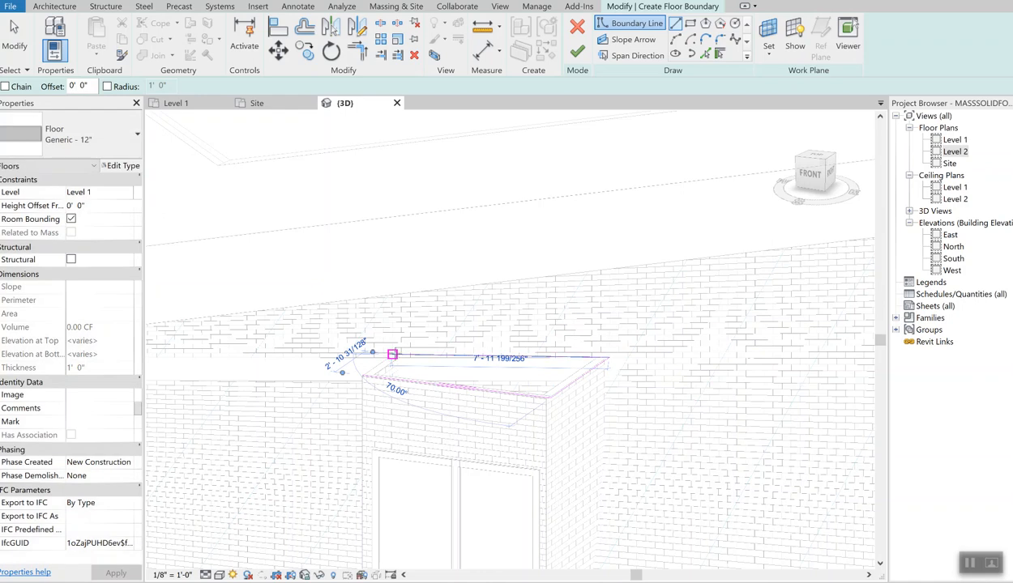
pyautogui.click(392, 354)
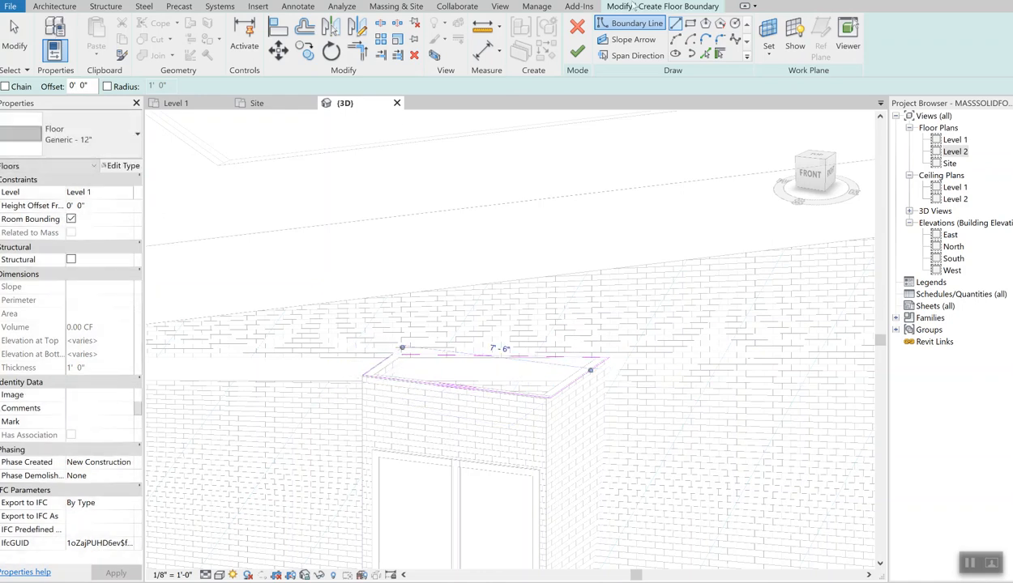
pyautogui.click(577, 51)
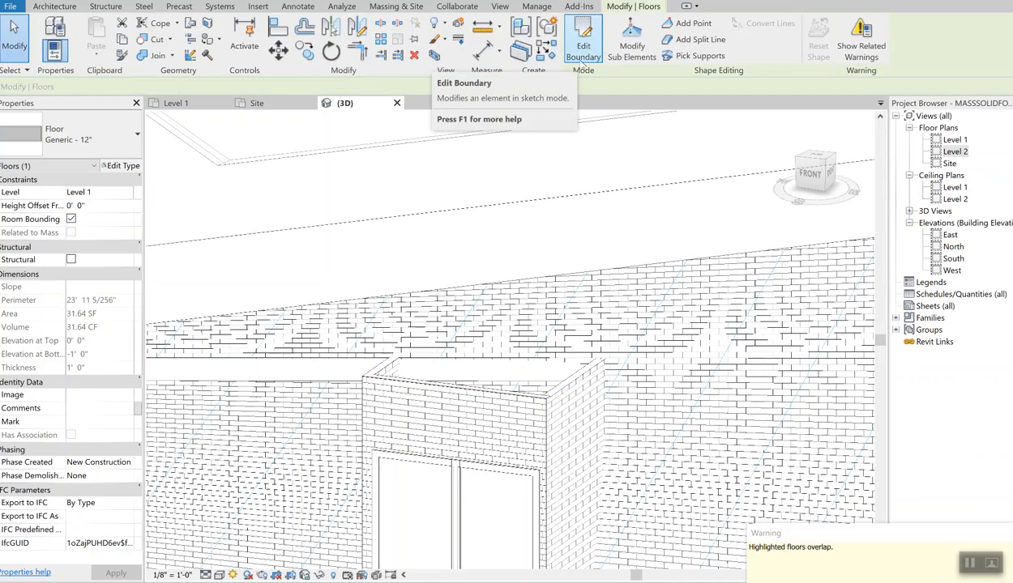
pyautogui.moveTo(579, 342); pyautogui.dragTo(510, 196, button='middle')
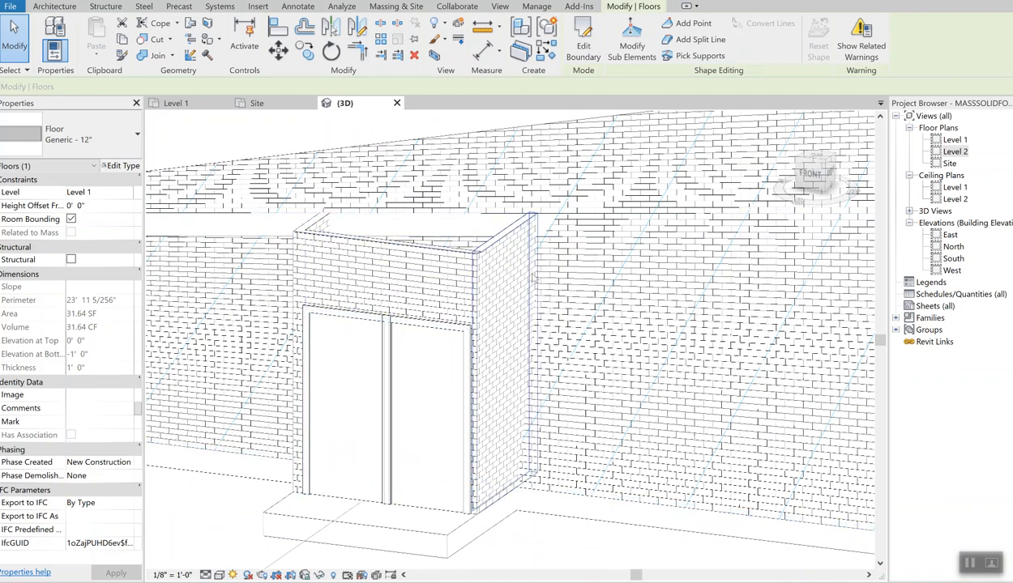
pyautogui.press('Escape')
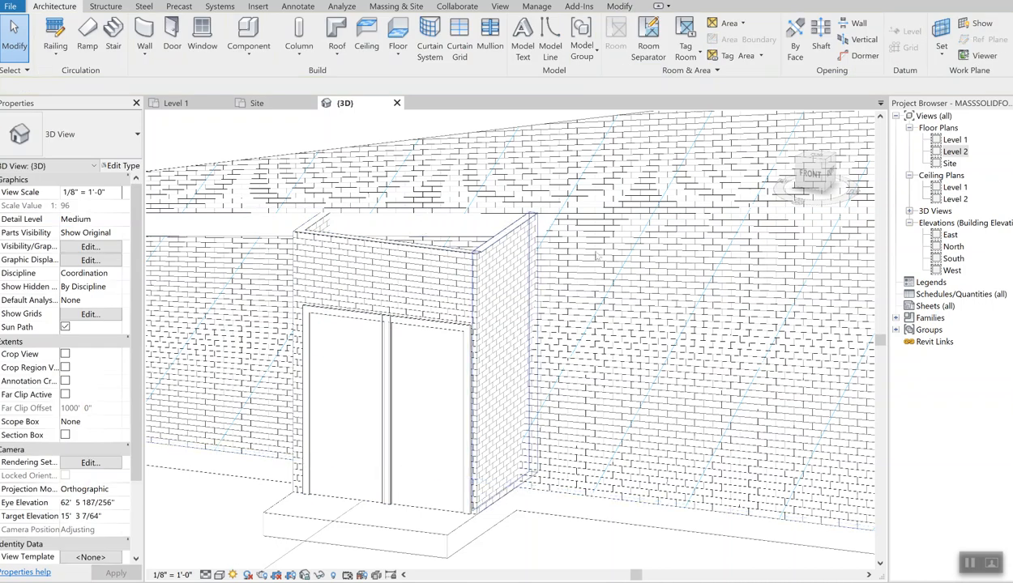
# Try to lower the top of the entrance's longer side wall to a height of about 9' 4".
pyautogui.click(524, 261)
pyautogui.moveTo(504, 231); pyautogui.dragTo(504, 258)
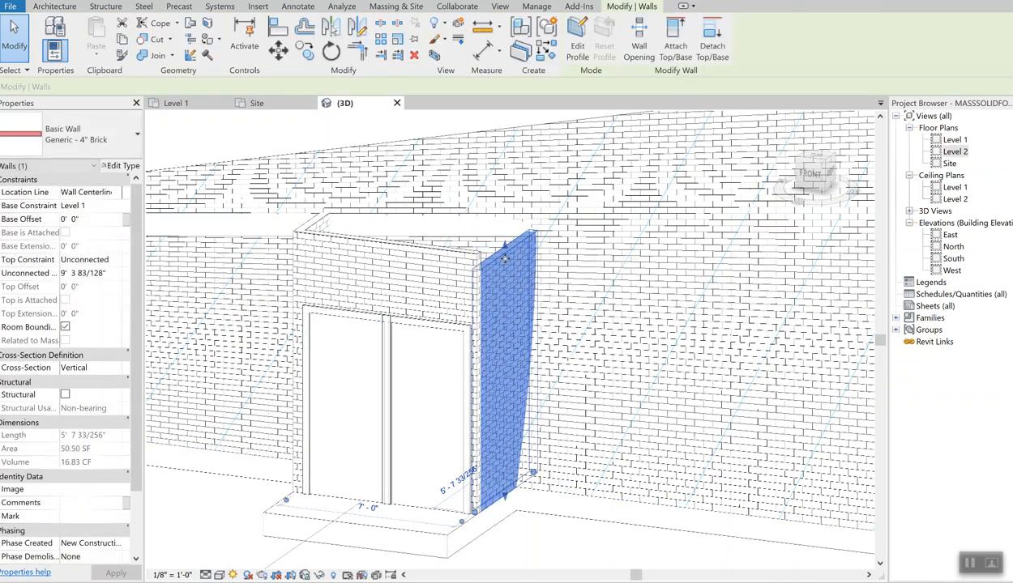
pyautogui.press('Escape')
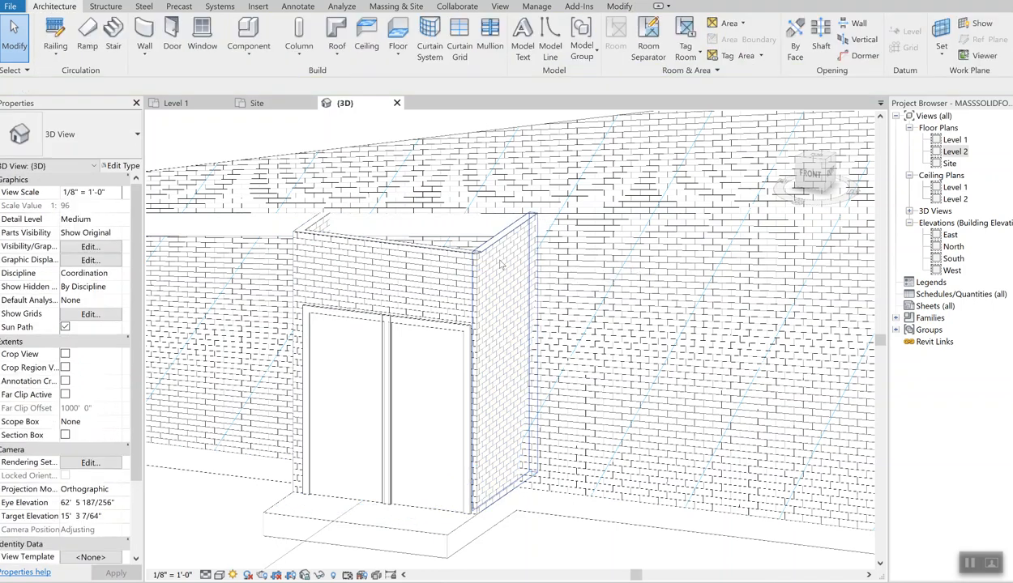
pyautogui.scroll(3, 539, 344)
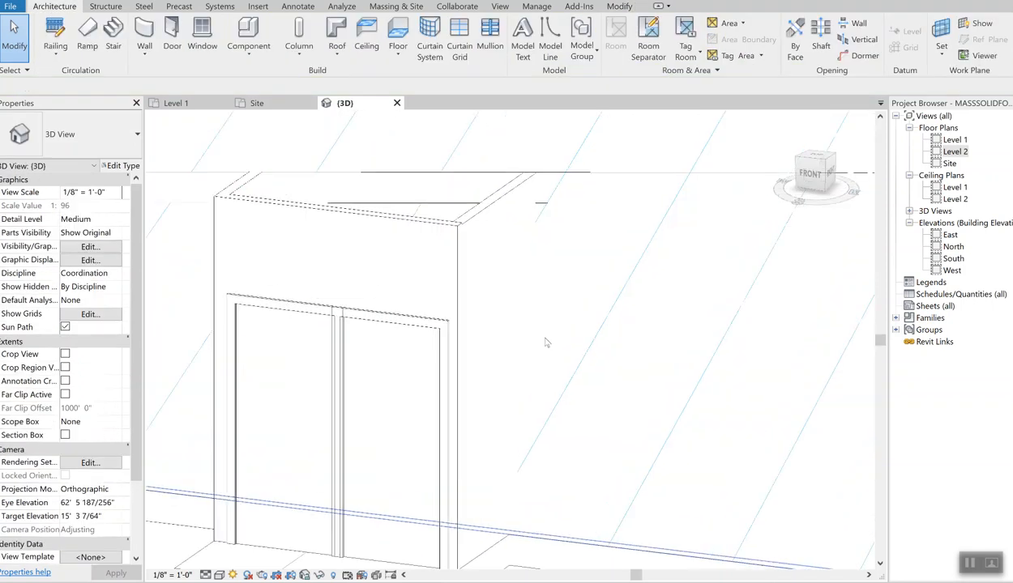
# Extend the entrance's ceramic tile floor boundary outward at the front and both sides, with side edges about 10' 1" long, and finish the floor.
pyautogui.scroll(-3, 559, 348)
pyautogui.scroll(-2, 558, 348)
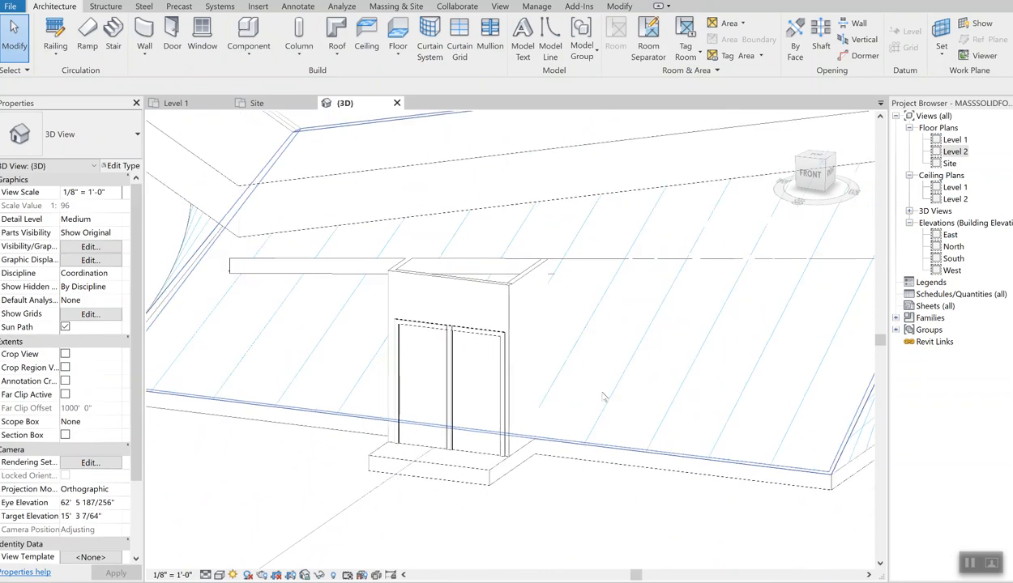
pyautogui.moveTo(685, 516); pyautogui.dragTo(814, 529, button='middle')
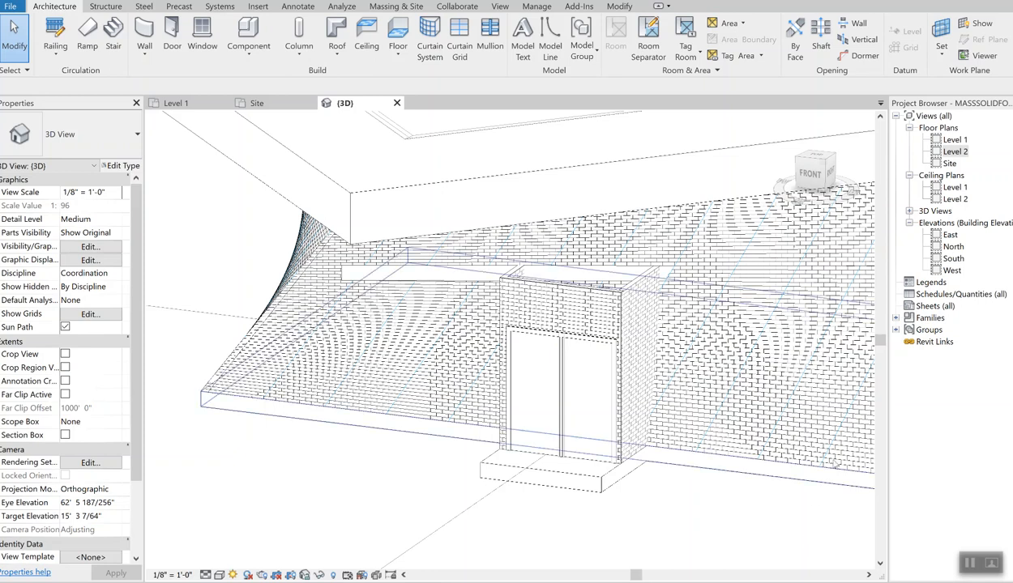
pyautogui.click(562, 486)
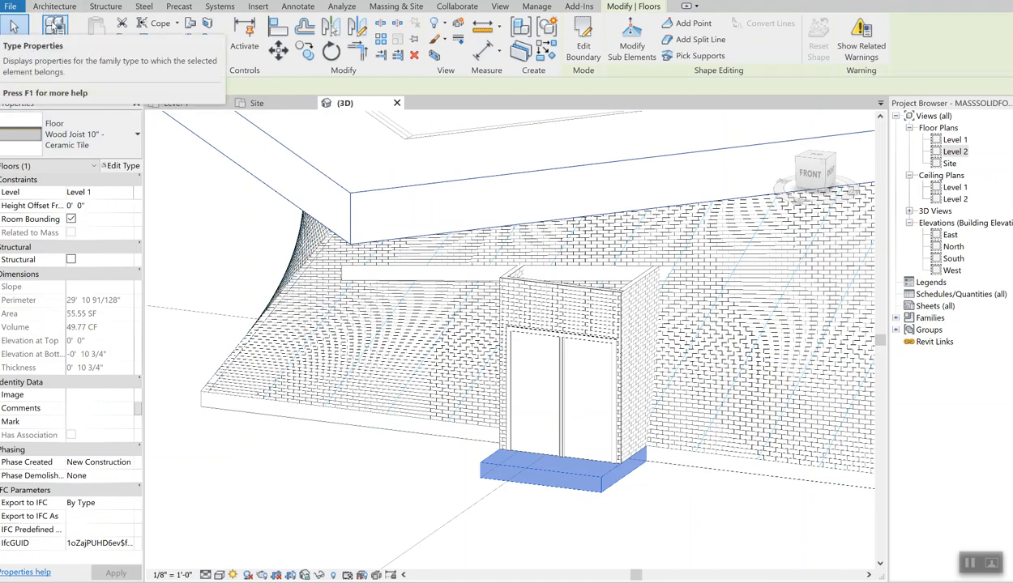
pyautogui.click(583, 45)
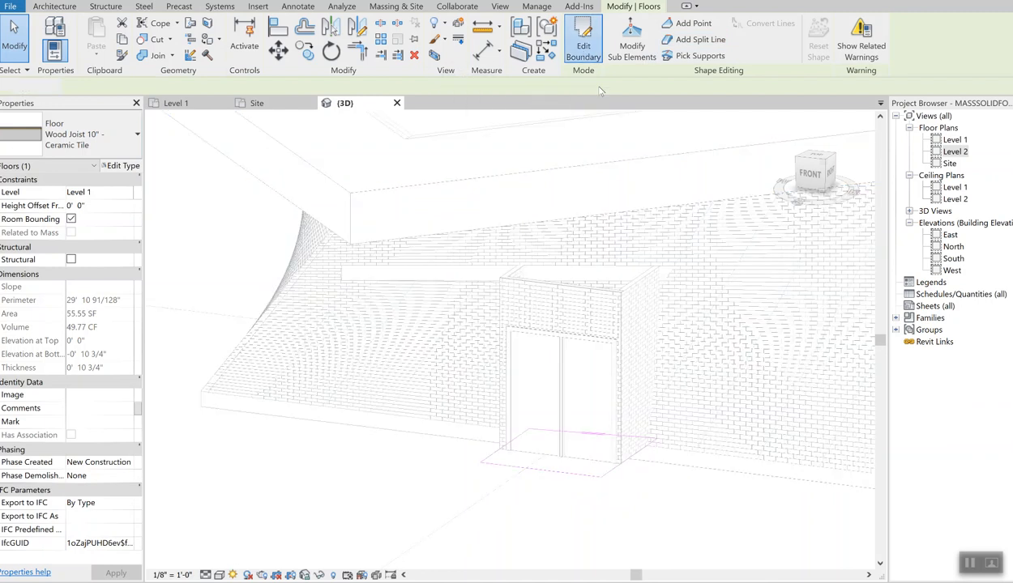
pyautogui.click(541, 469)
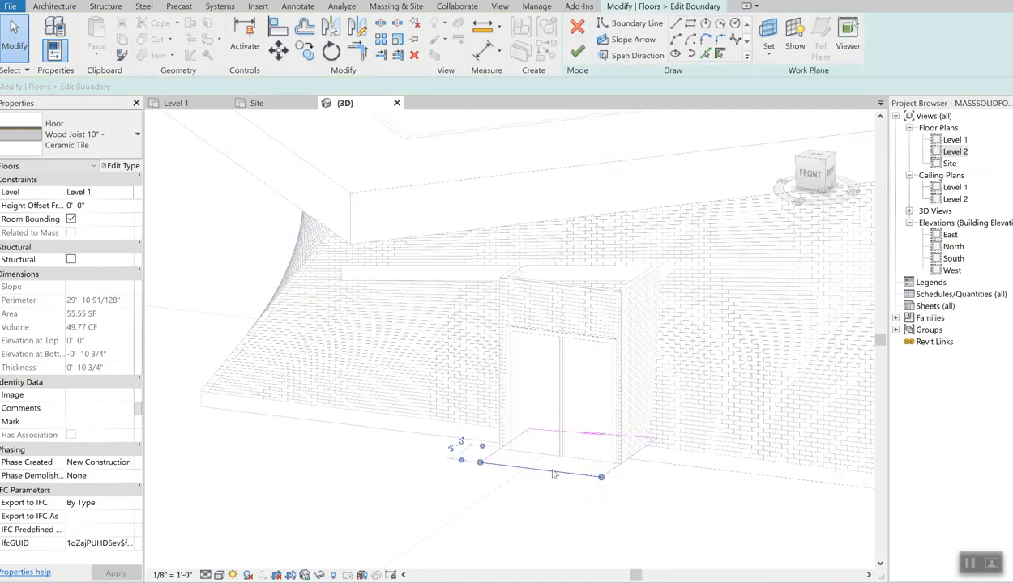
pyautogui.moveTo(536, 471)
pyautogui.mouseDown()
pyautogui.moveTo(517, 489)
pyautogui.moveTo(590, 486)
pyautogui.moveTo(603, 472)
pyautogui.moveTo(574, 487)
pyautogui.moveTo(635, 483)
pyautogui.moveTo(502, 468)
pyautogui.moveTo(480, 477)
pyautogui.moveTo(458, 470)
pyautogui.moveTo(461, 456)
pyautogui.mouseUp()
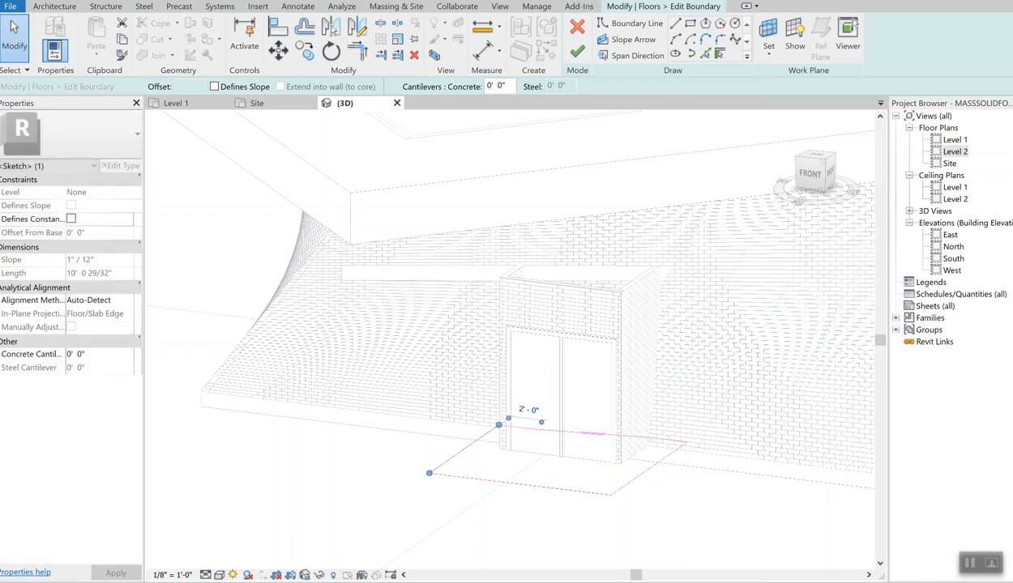
pyautogui.click(577, 51)
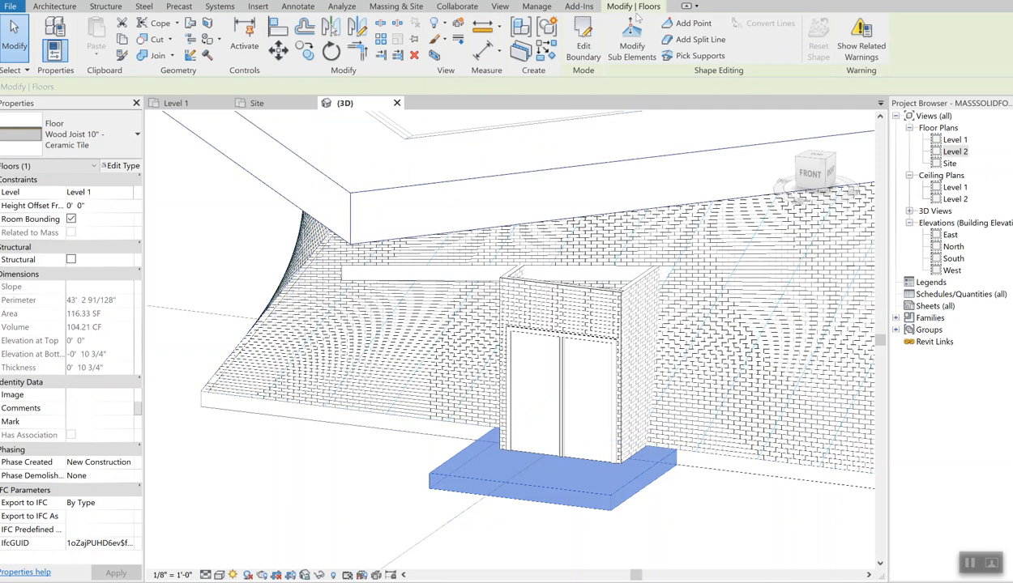
pyautogui.keyDown('shift'); pyautogui.moveTo(582, 204); pyautogui.dragTo(550, 322, button='middle'); pyautogui.keyUp('shift')
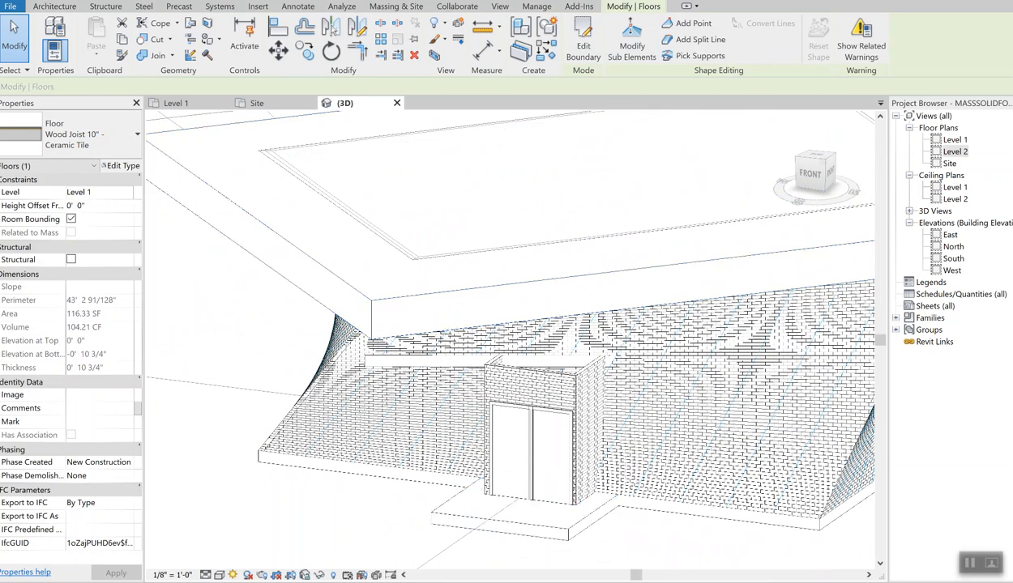
pyautogui.press('Escape')
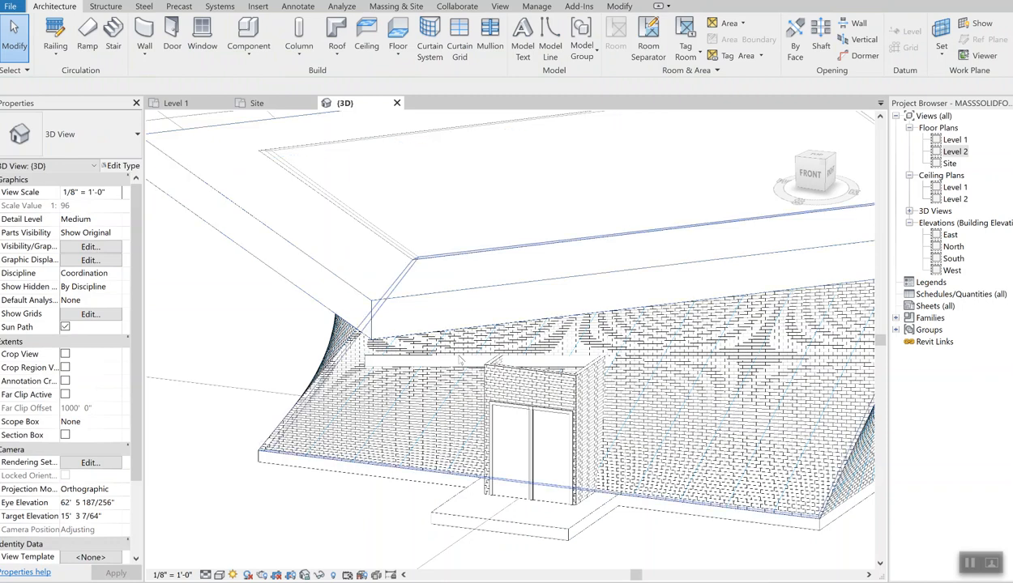
# Set the 3D view's visual style to Shaded and view the building's entrance side from the front.
pyautogui.moveTo(824, 180)
pyautogui.mouseDown()
pyautogui.moveTo(806, 136)
pyautogui.moveTo(783, 135)
pyautogui.moveTo(813, 138)
pyautogui.mouseUp()
pyautogui.scroll(-3, 715, 403)
pyautogui.moveTo(714, 403); pyautogui.dragTo(676, 420, button='middle')
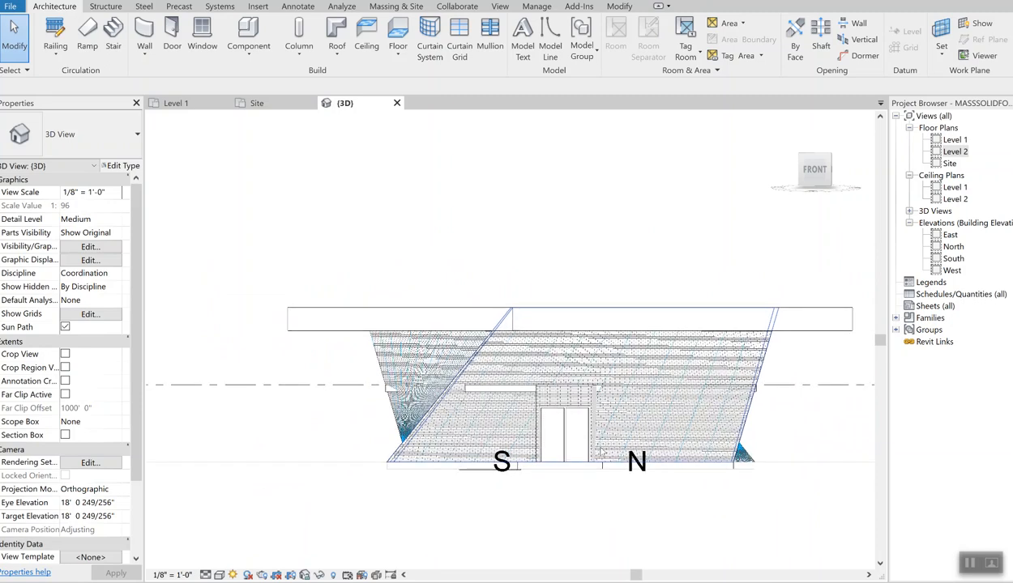
pyautogui.click(219, 574)
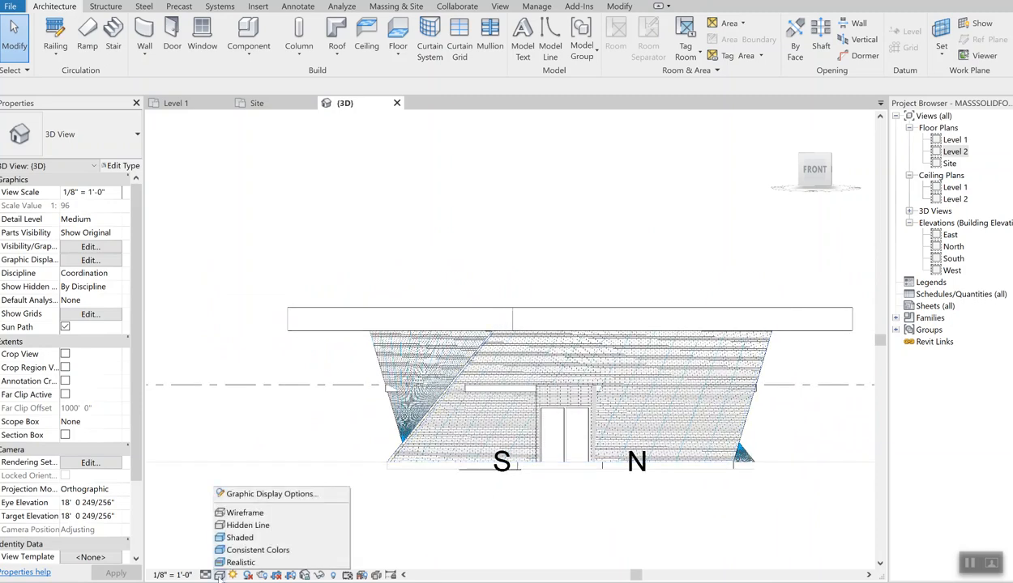
pyautogui.click(233, 537)
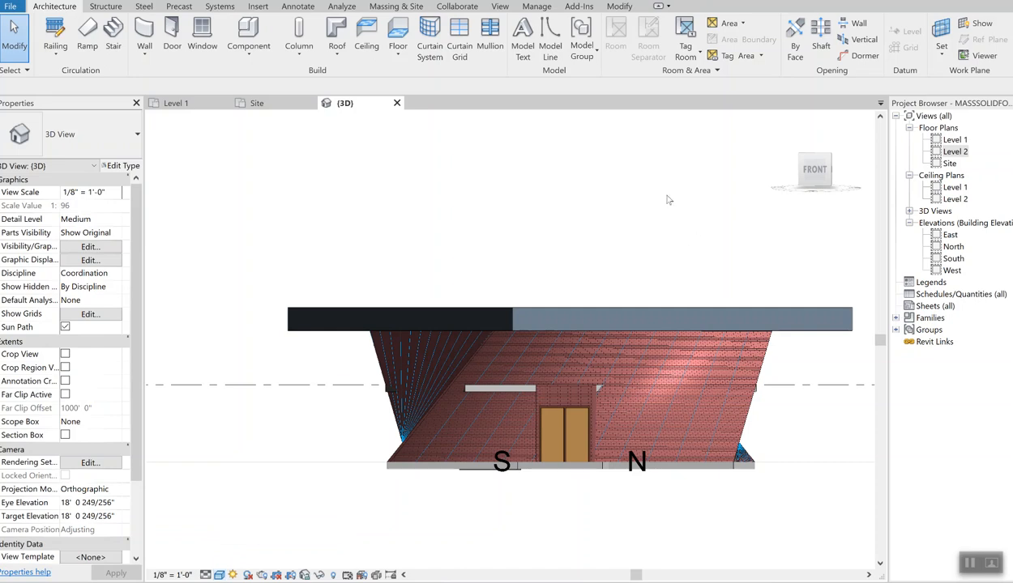
pyautogui.moveTo(802, 173); pyautogui.dragTo(790, 185)
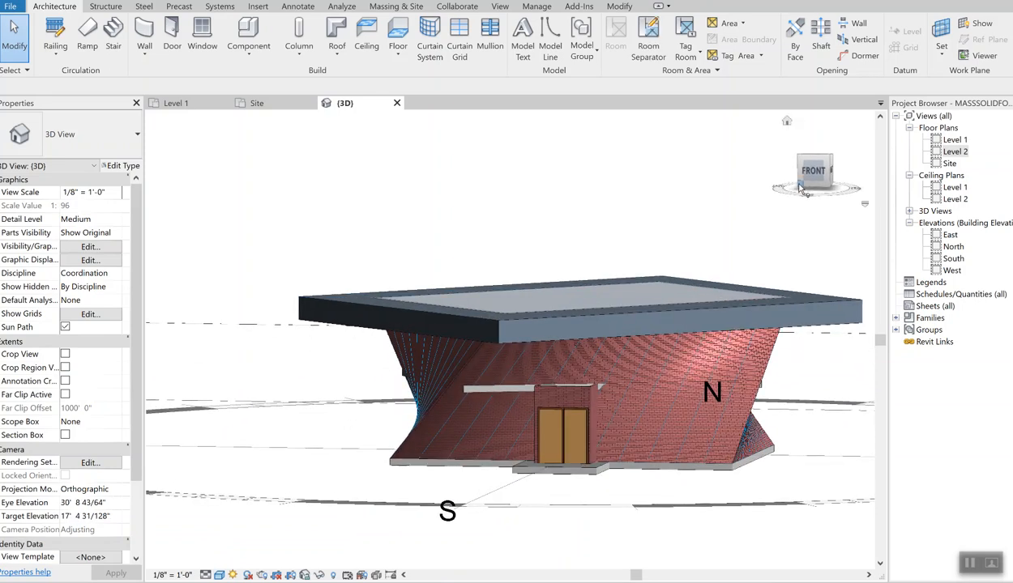